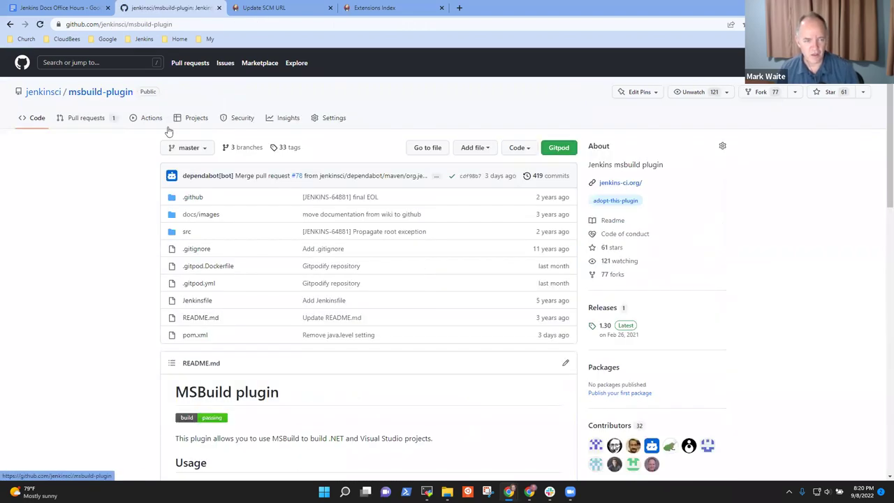
- View the pull requests of jenkinsci/msbuild-plugin and of its jenkins-docs fork
{"action": "left_click", "coordinate": [91, 122]}
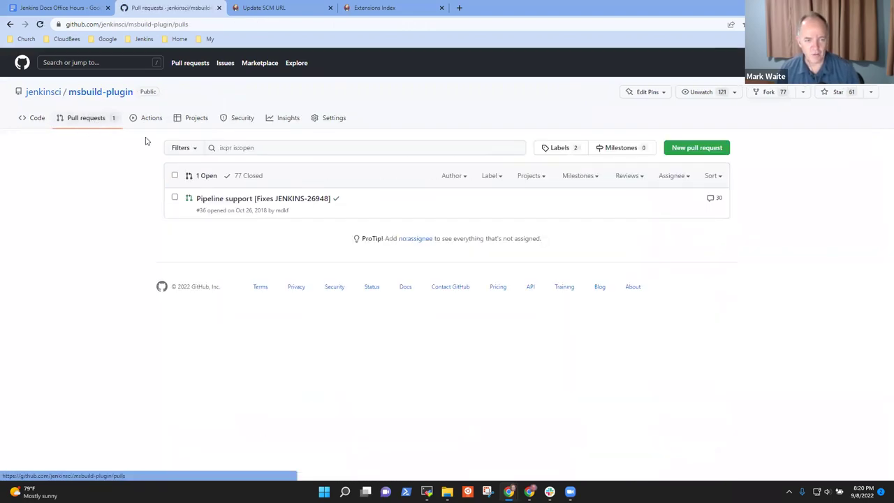
{"action": "left_click", "coordinate": [231, 24]}
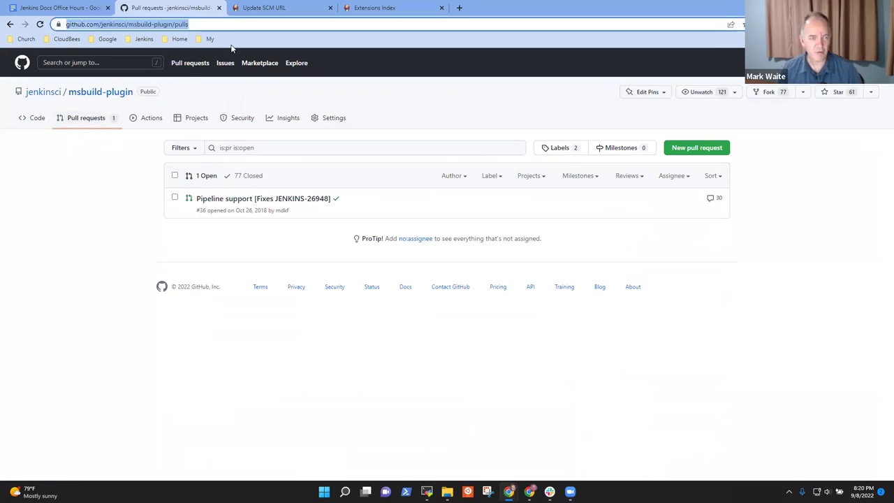
{"action": "key", "text": "Home"}
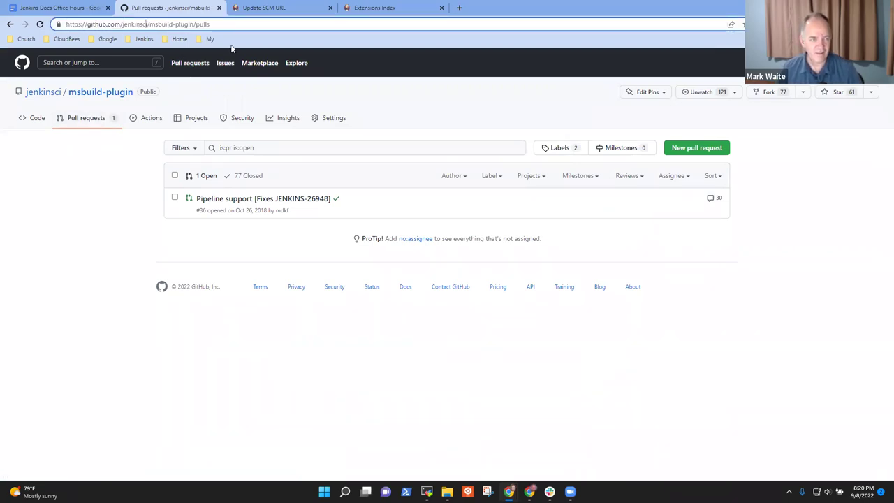
{"action": "key", "text": "shift+Left"}
{"action": "key", "text": "shift+Left"}
{"action": "type", "text": "-docs"}
{"action": "key", "text": "Return"}
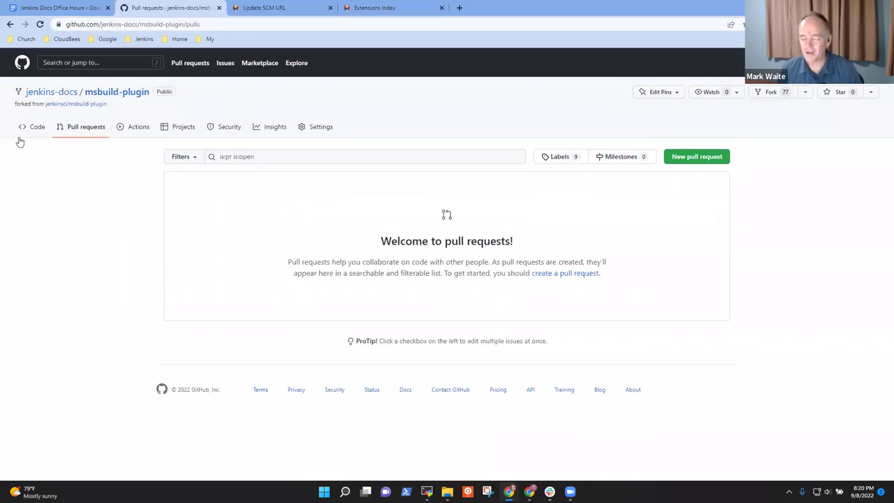
- Open the pull request list of the badge-plugin repository in the jenkins-docs organization
{"action": "left_click", "coordinate": [227, 25]}
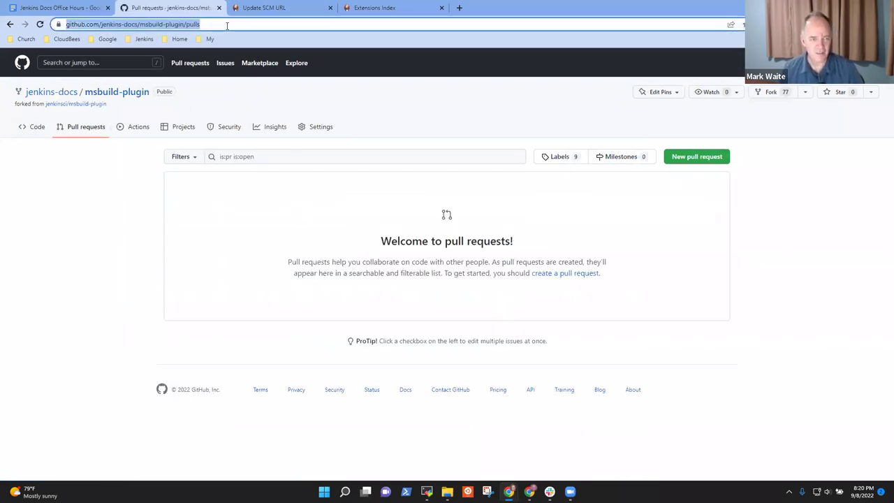
{"action": "key", "text": "ctrl+Left"}
{"action": "key", "text": "ctrl+shift+Right"}
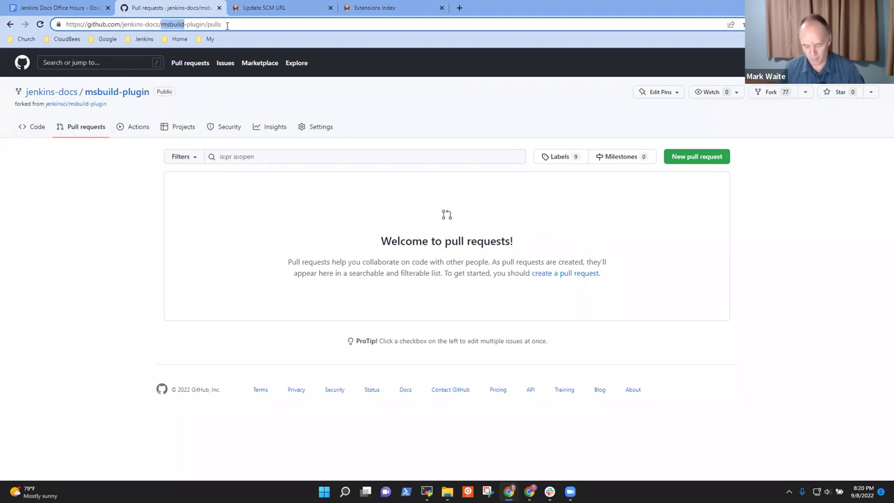
{"action": "type", "text": "badge"}
{"action": "key", "text": "Return"}
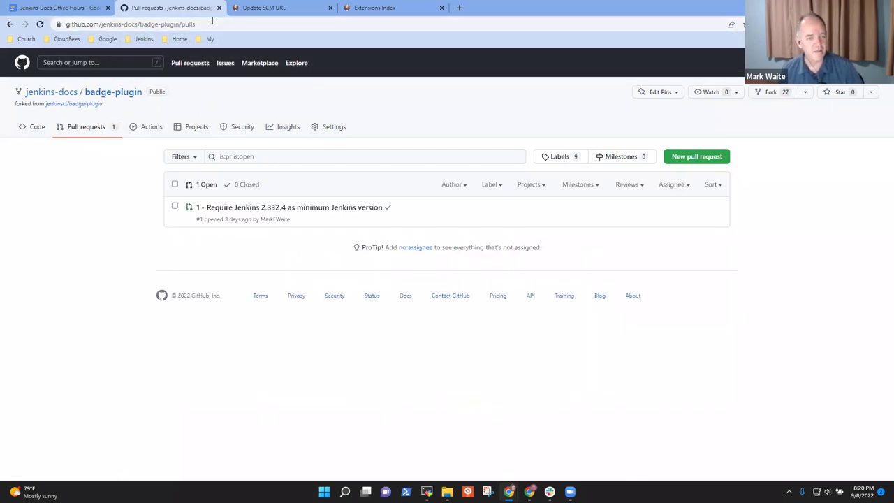
- Review the files changed in the "Require Jenkins 2.332.4 as minimum Jenkins version" pull request, and open the upstream jenkinsci/badge-plugin repository
{"action": "left_click", "coordinate": [318, 208]}
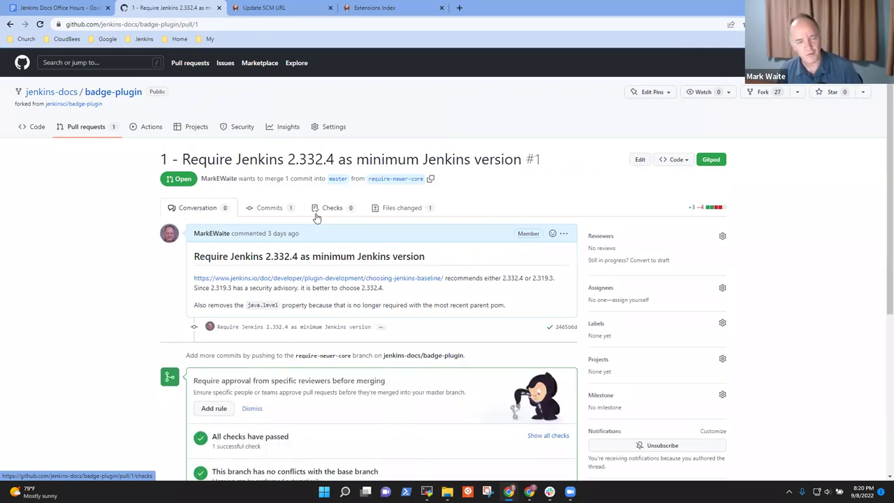
{"action": "left_click", "coordinate": [404, 208]}
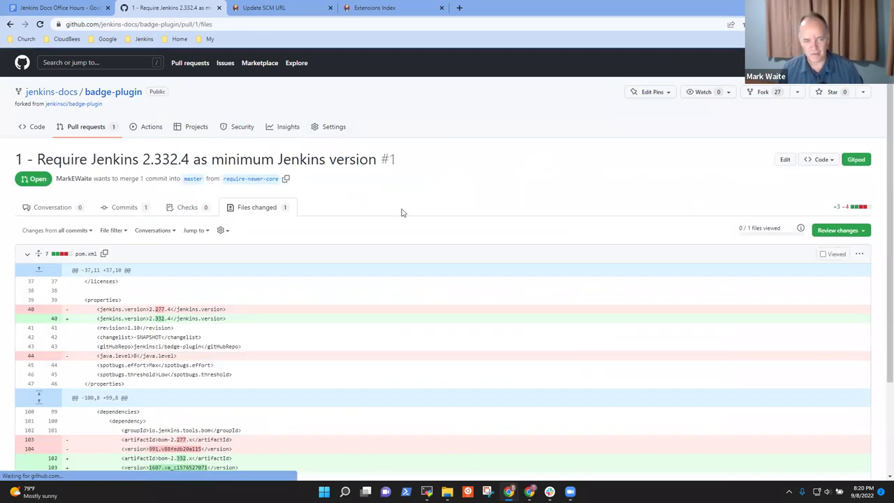
{"action": "left_click", "coordinate": [40, 207]}
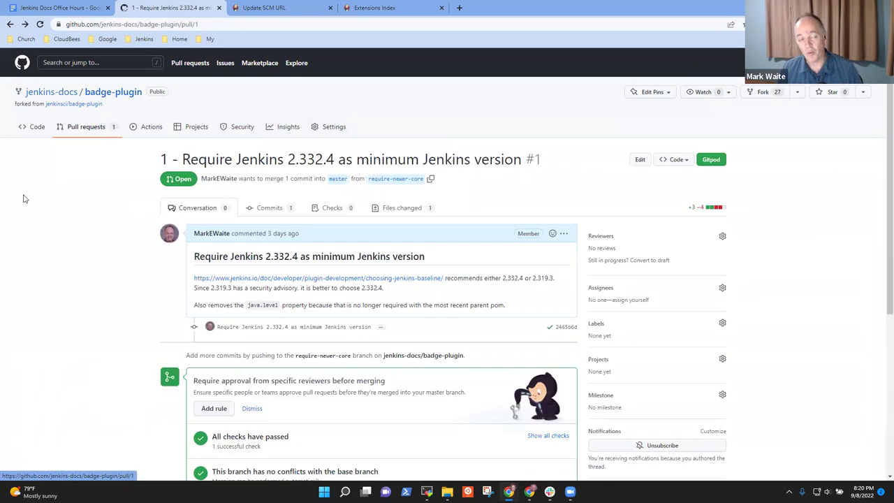
{"action": "left_click", "coordinate": [74, 104]}
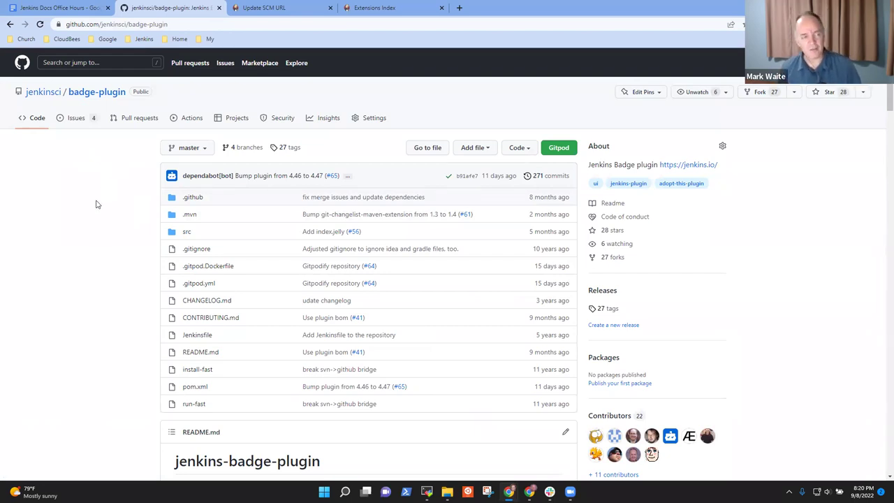
- Try to return to the jenkins-docs copy of badge-plugin by editing the organization name in the repository address
{"action": "left_click", "coordinate": [170, 26]}
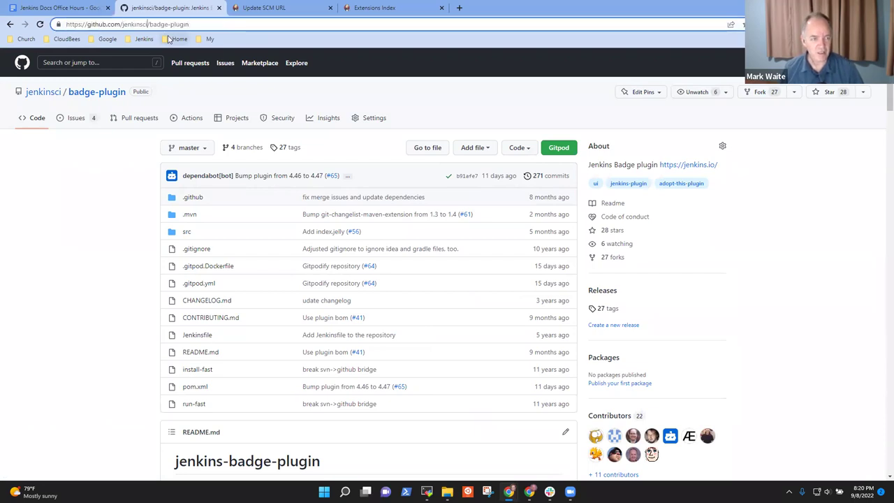
{"action": "key", "text": "Left"}
{"action": "key", "text": "Left"}
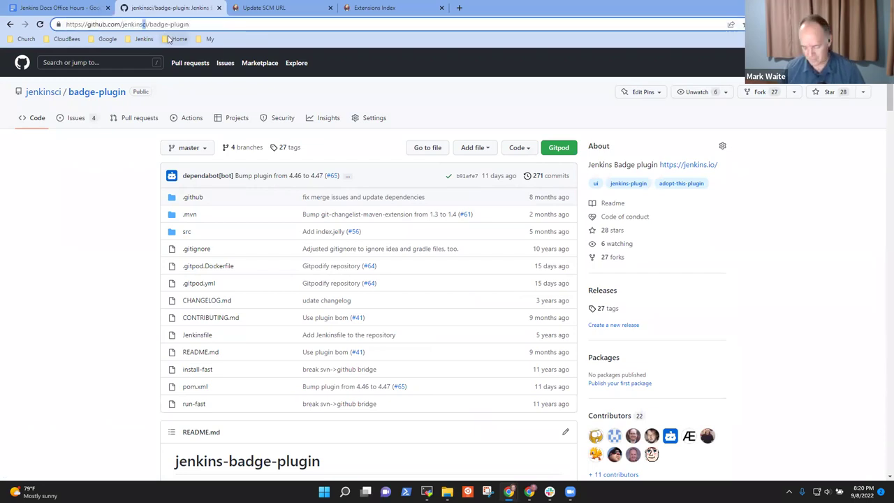
{"action": "key", "text": "BackSpace"}
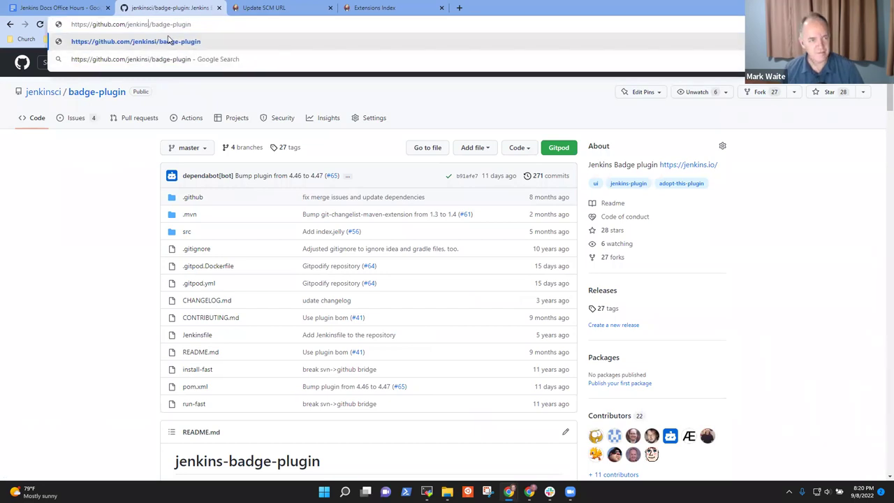
{"action": "type", "text": "-docs"}
{"action": "key", "text": "Return"}
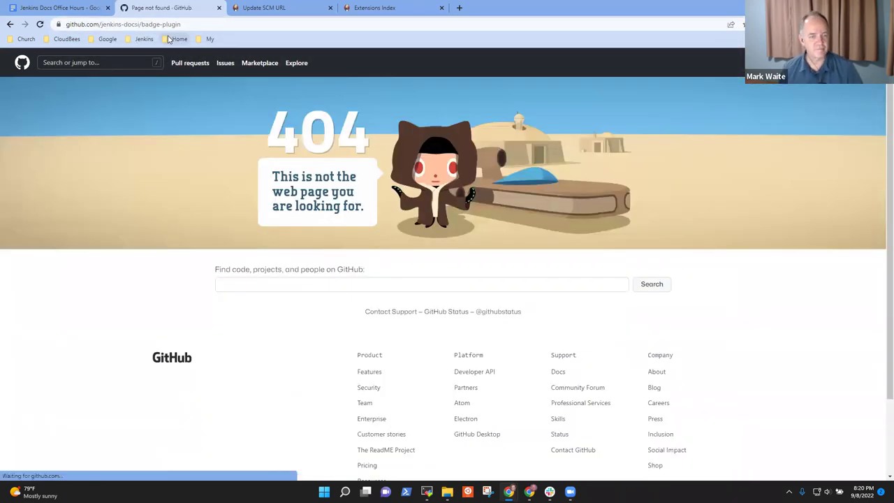
{"action": "left_click", "coordinate": [194, 27]}
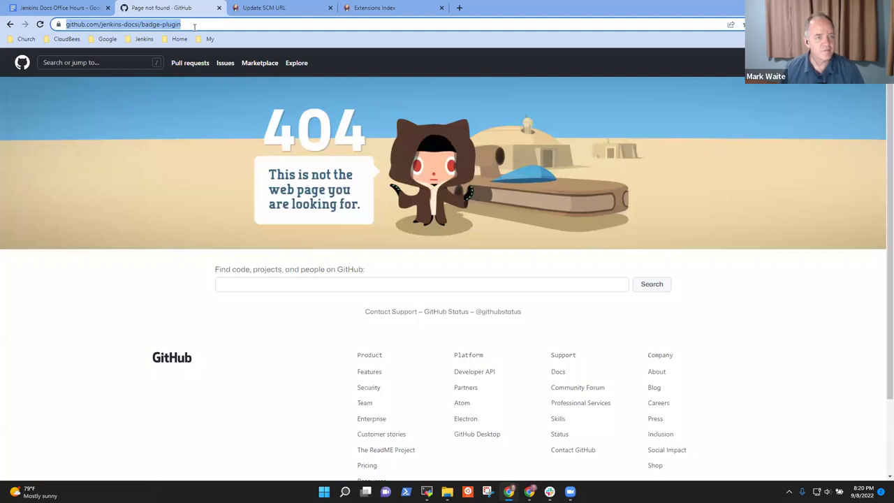
{"action": "key", "text": "Left"}
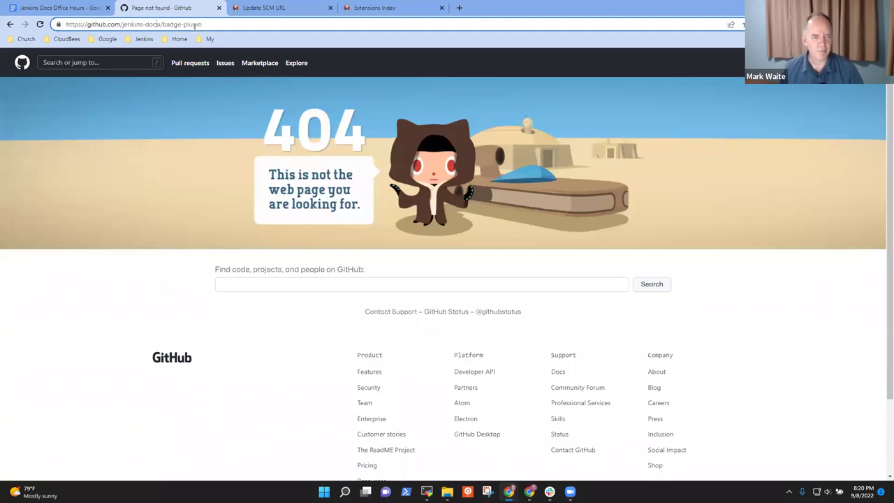
{"action": "key", "text": "BackSpace"}
{"action": "type", "text": "i"}
{"action": "key", "text": "Return"}
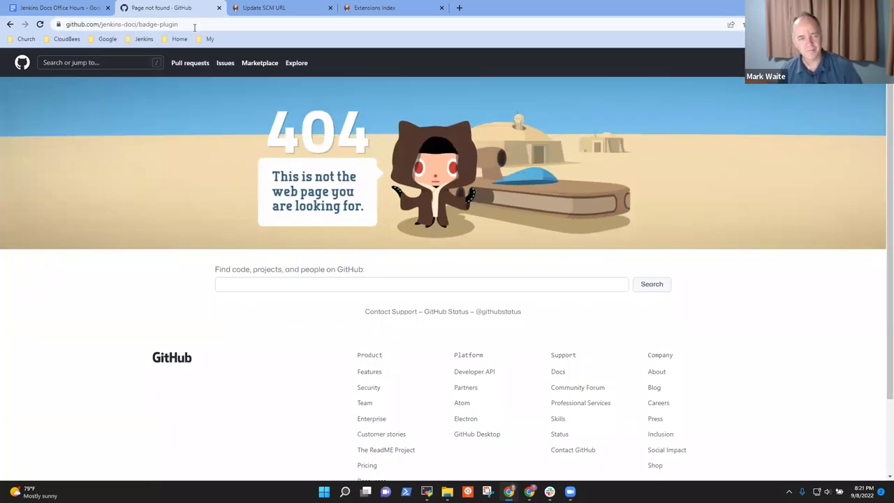
- Correct the organization name in the address to jenkins-docs and load its badge-plugin repository
{"action": "left_click", "coordinate": [185, 26]}
{"action": "key", "text": "End"}
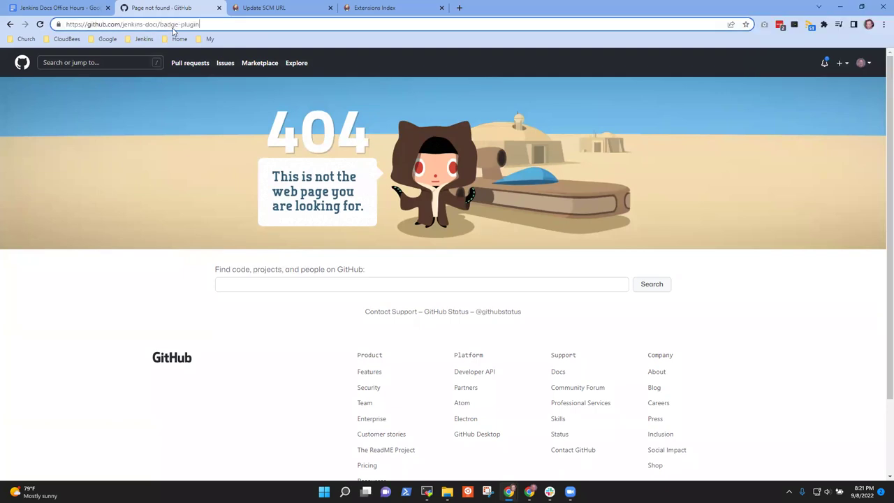
{"action": "key", "text": "Left"}
{"action": "key", "text": "Left"}
{"action": "key", "text": "Delete"}
{"action": "type", "text": "s"}
{"action": "key", "text": "Return"}
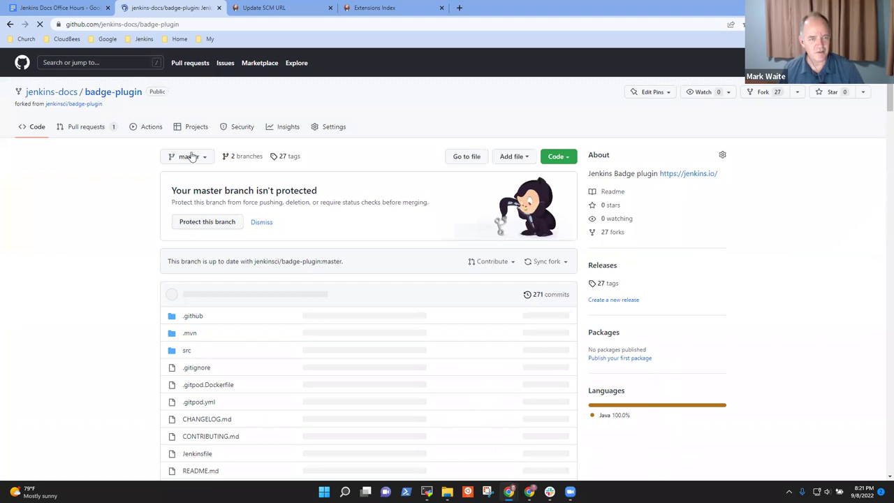
- Dismiss the notice about the unprotected master branch and open the fork's pull request list
{"action": "left_click", "coordinate": [261, 222]}
{"action": "left_click", "coordinate": [109, 133]}
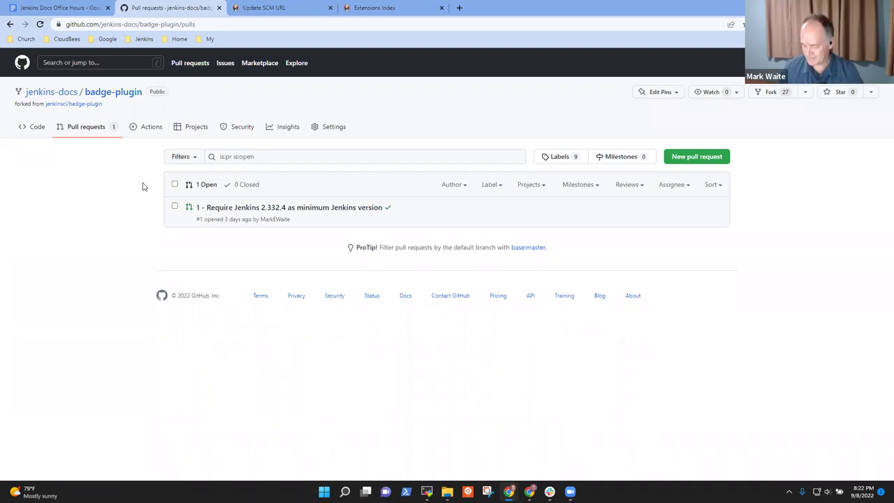
- Return to the Jenkins Docs Office Hours document and highlight the DevOps World 2022 (Sept. 27th - 29th) agenda line
{"action": "left_click", "coordinate": [84, 12]}
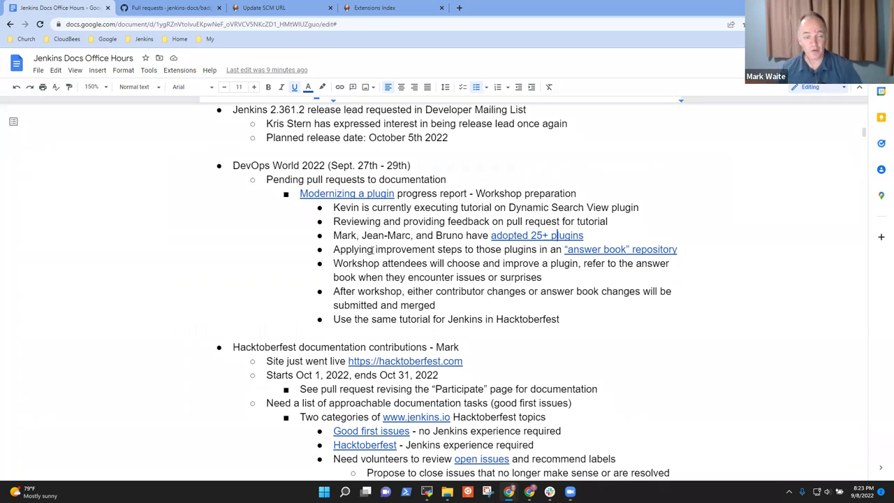
{"action": "scroll", "coordinate": [346, 185], "scroll_direction": "down", "scroll_amount": 1}
{"action": "scroll", "coordinate": [346, 184], "scroll_direction": "down", "scroll_amount": 1}
{"action": "scroll", "coordinate": [346, 184], "scroll_direction": "up", "scroll_amount": 2}
{"action": "left_click", "coordinate": [292, 168]}
{"action": "triple_click", "coordinate": [291, 168]}
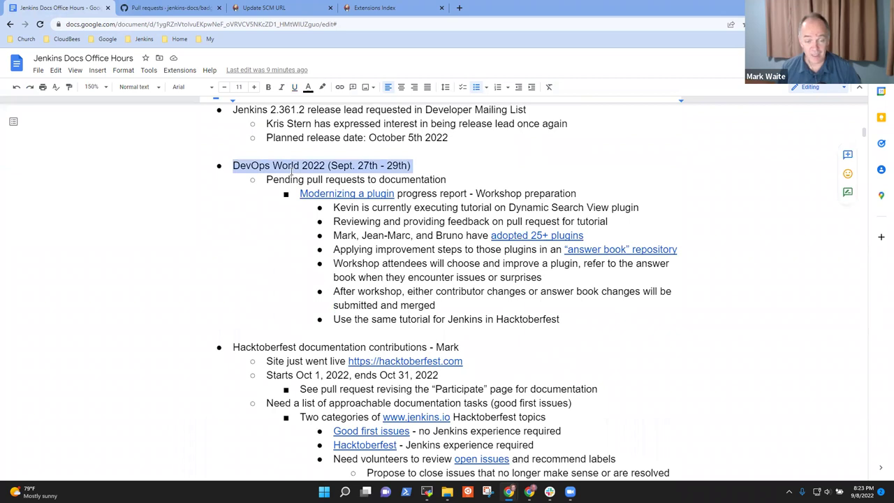
- Highlight the "Starts Oct 1, 2022, ends Oct 31, 2022" line under the Hacktoberfest documentation contributions item
{"action": "scroll", "coordinate": [319, 232], "scroll_direction": "down", "scroll_amount": 2}
{"action": "scroll", "coordinate": [307, 209], "scroll_direction": "down", "scroll_amount": 1}
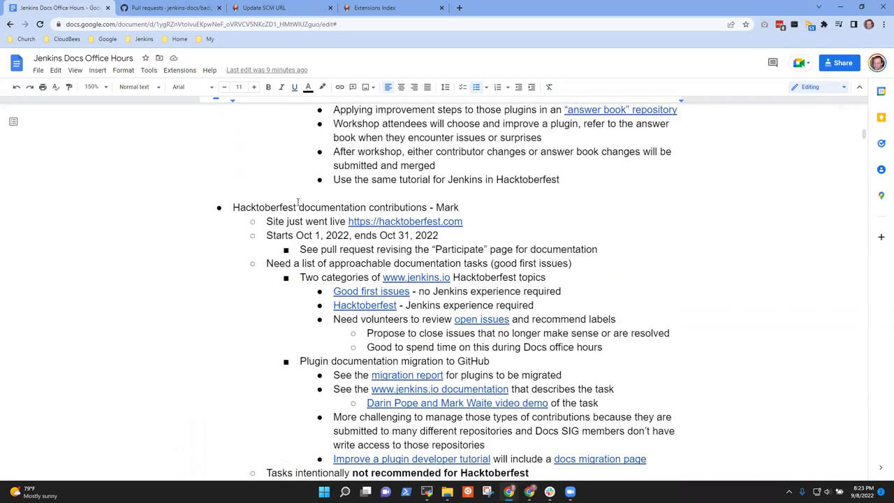
{"action": "scroll", "coordinate": [262, 171], "scroll_direction": "down", "scroll_amount": 1}
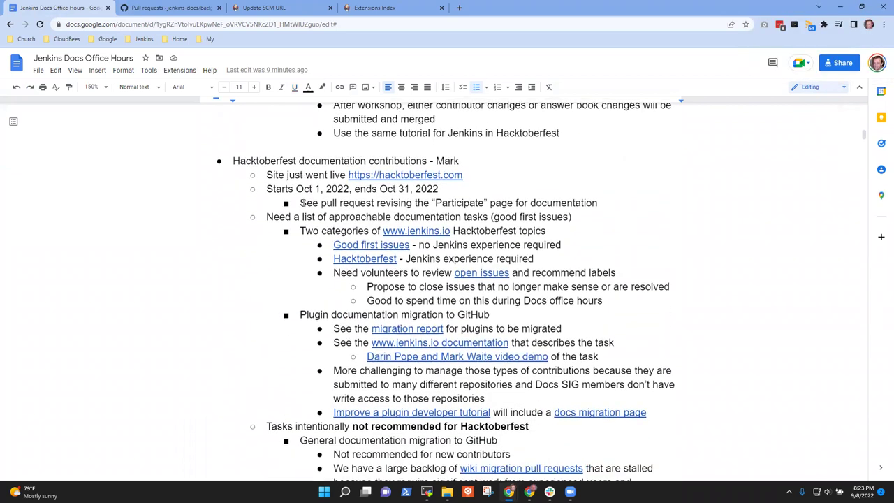
{"action": "left_click", "coordinate": [277, 189]}
{"action": "key", "text": "Home"}
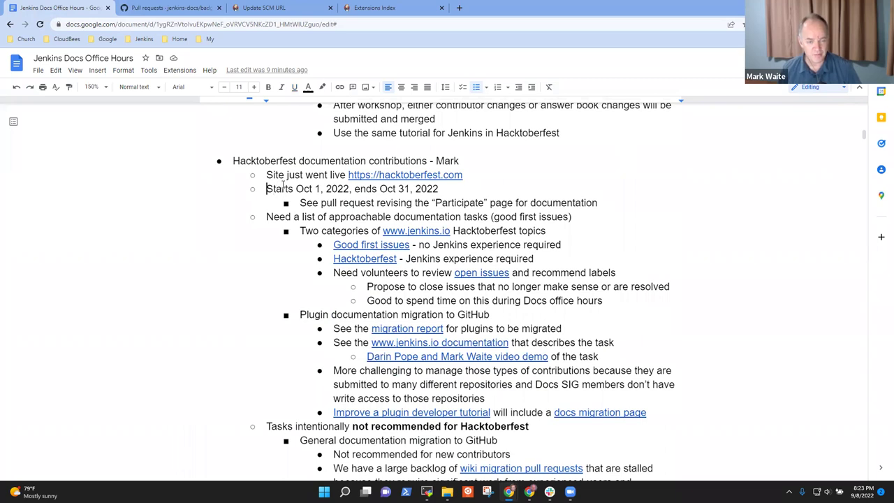
{"action": "key", "text": "shift+End"}
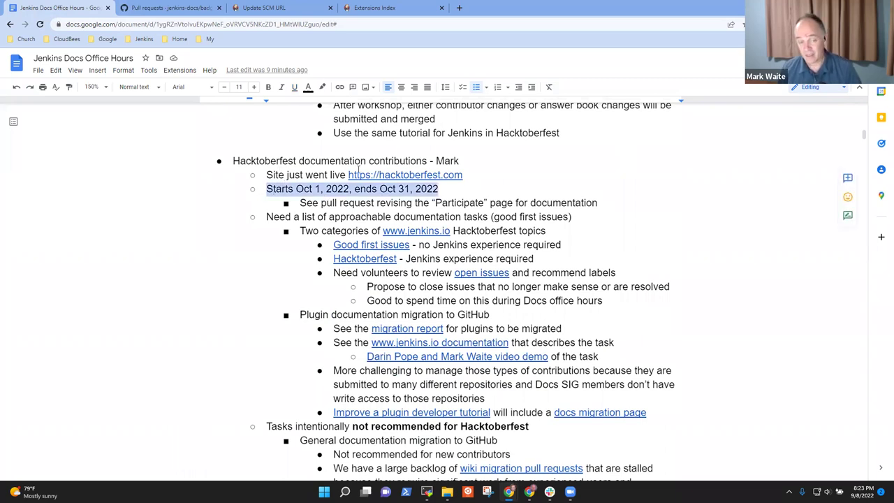
- Open the hacktoberfest.com link listed under the Hacktoberfest documentation contributions item
{"action": "key", "text": "End"}
{"action": "key", "text": "ctrl+BackSpace"}
{"action": "key", "text": "ctrl+BackSpace"}
{"action": "key", "text": "ctrl+BackSpace"}
{"action": "key", "text": "ctrl+BackSpace"}
{"action": "key", "text": "ctrl+BackSpace"}
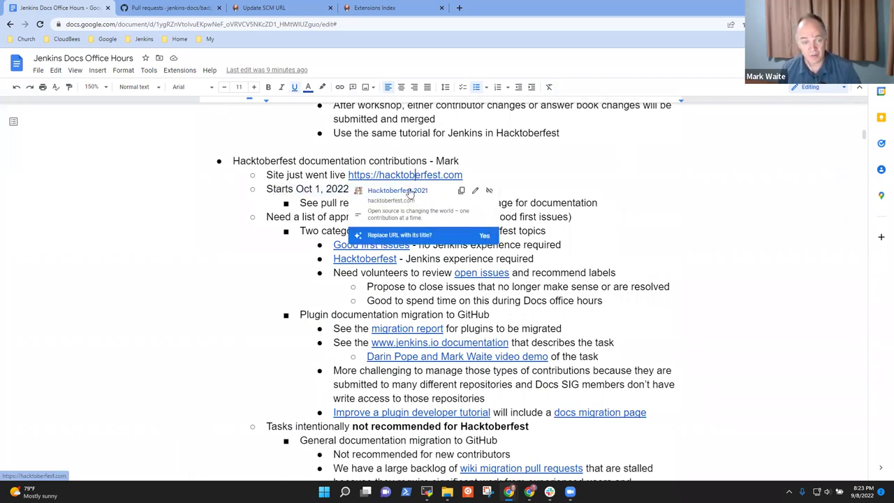
{"action": "left_click", "coordinate": [409, 193]}
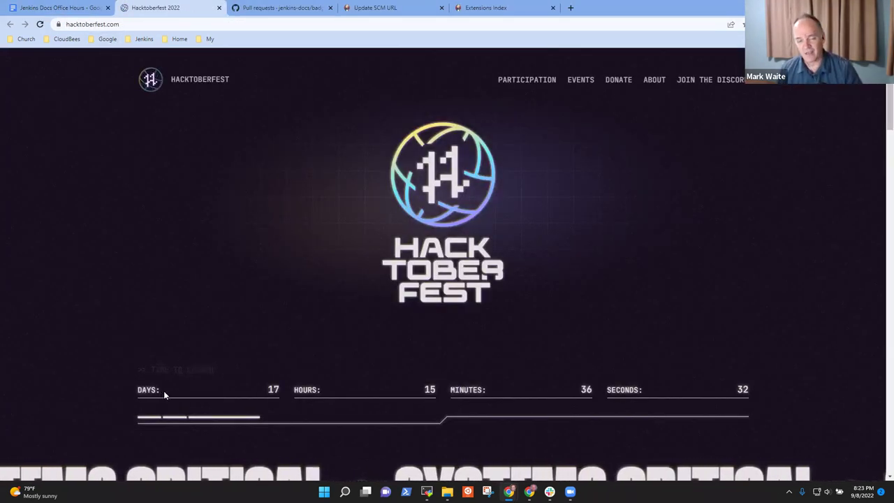
- Read through the Hacktoberfest page's registration and preparation sections, highlighting the "New for 2022" text about non-code contributions
{"action": "scroll", "coordinate": [344, 393], "scroll_direction": "down", "scroll_amount": 3}
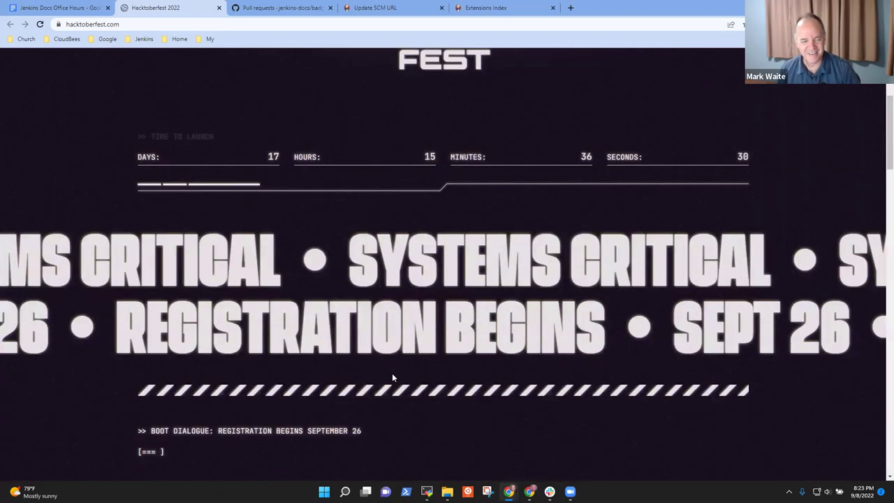
{"action": "scroll", "coordinate": [391, 377], "scroll_direction": "up", "scroll_amount": 2}
{"action": "scroll", "coordinate": [349, 314], "scroll_direction": "down", "scroll_amount": 5}
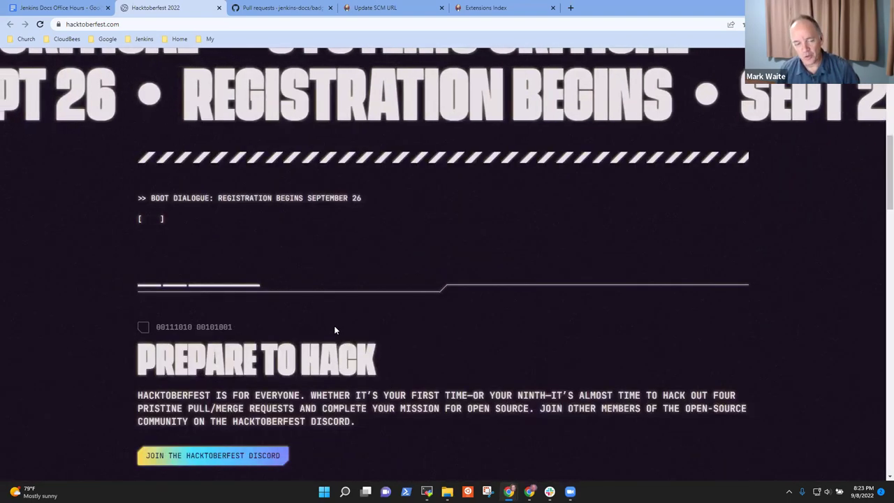
{"action": "scroll", "coordinate": [378, 351], "scroll_direction": "down", "scroll_amount": 3}
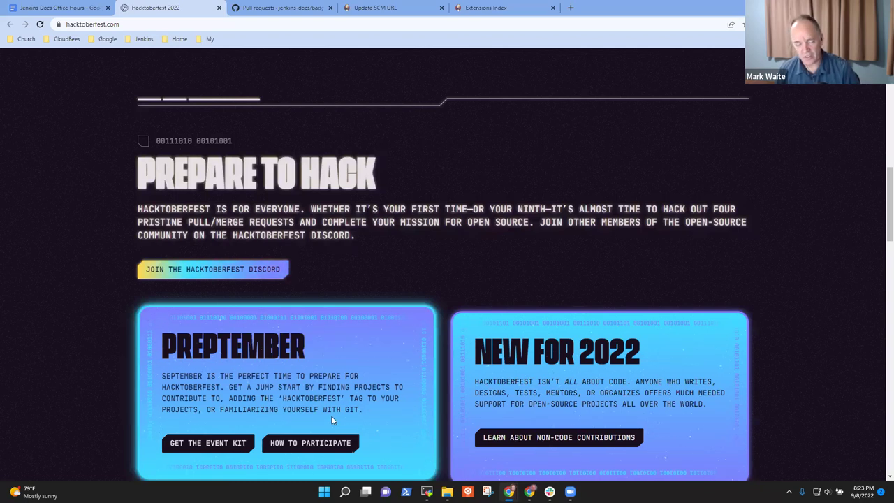
{"action": "scroll", "coordinate": [370, 332], "scroll_direction": "down", "scroll_amount": 1}
{"action": "scroll", "coordinate": [370, 332], "scroll_direction": "down", "scroll_amount": 2}
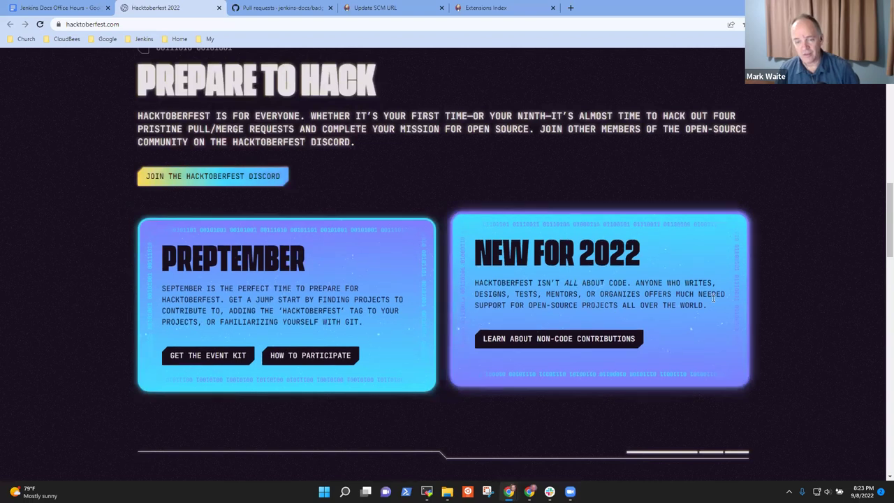
{"action": "left_click_drag", "start_coordinate": [711, 298], "coordinate": [456, 281]}
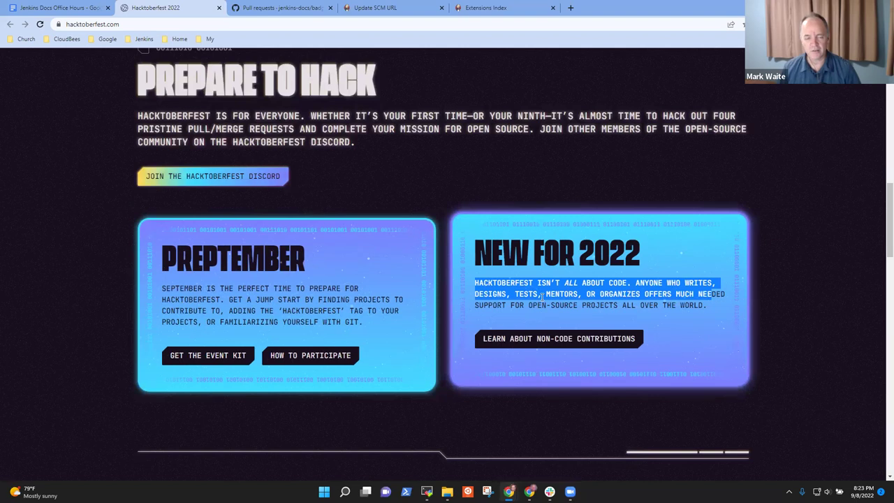
{"action": "left_click", "coordinate": [644, 257]}
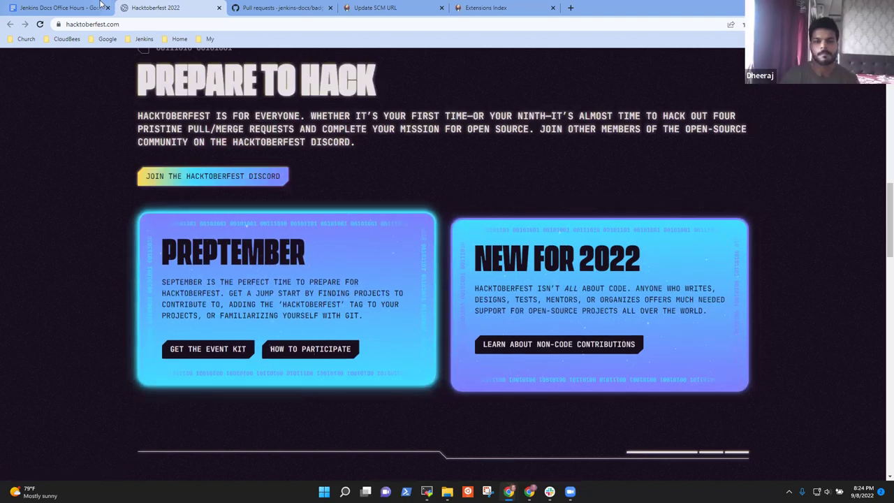
- Return to the Jenkins Docs Office Hours document and highlight the "Need a list of approachable documentation tasks (good first issues)" line
{"action": "key", "text": "ctrl+shift+Tab"}
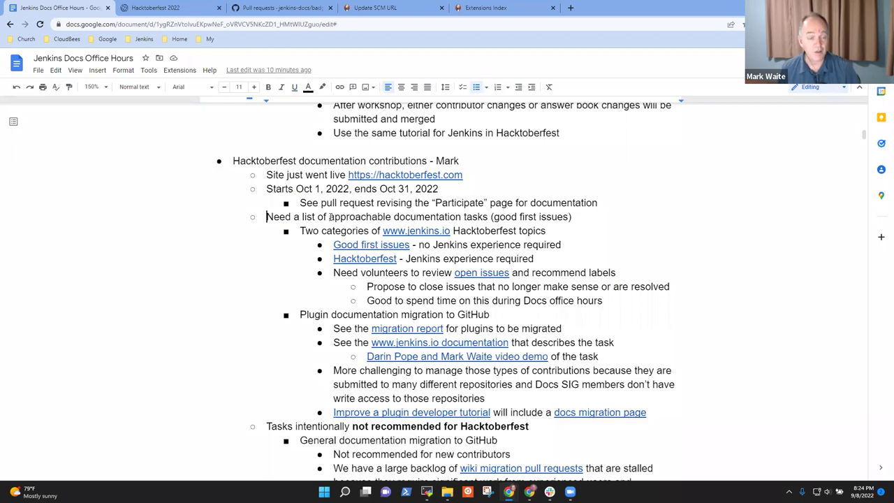
{"action": "triple_click", "coordinate": [330, 217]}
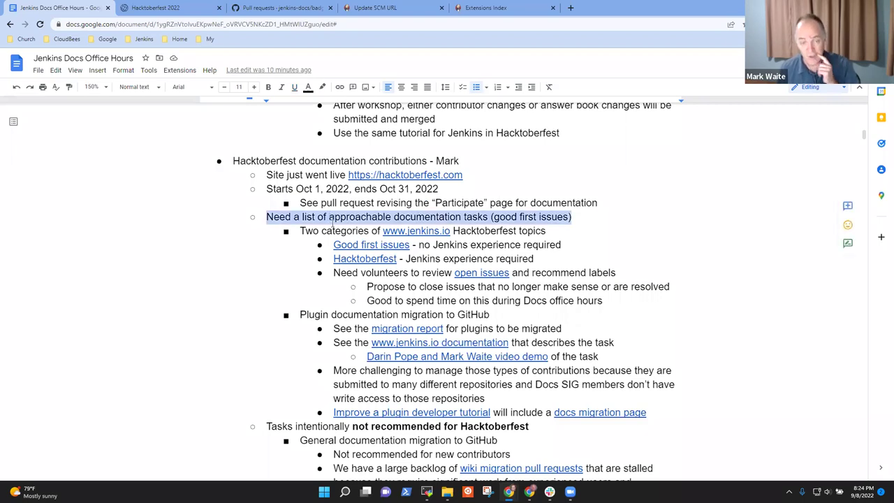
{"action": "scroll", "coordinate": [356, 261], "scroll_direction": "down", "scroll_amount": 1}
{"action": "scroll", "coordinate": [358, 263], "scroll_direction": "down", "scroll_amount": 1}
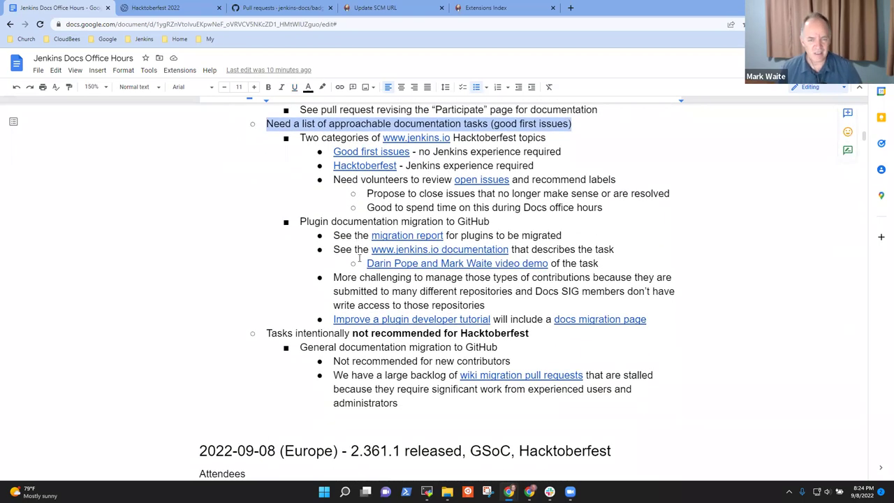
{"action": "scroll", "coordinate": [358, 260], "scroll_direction": "up", "scroll_amount": 1}
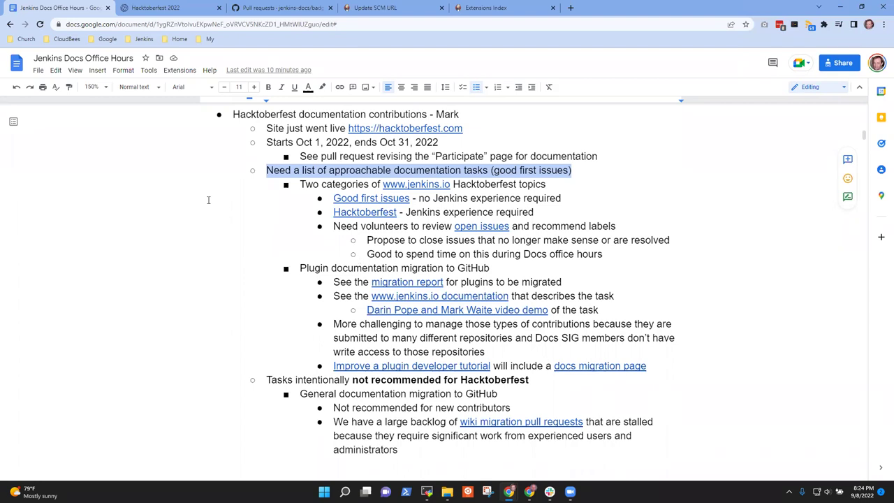
{"action": "left_click", "coordinate": [322, 185]}
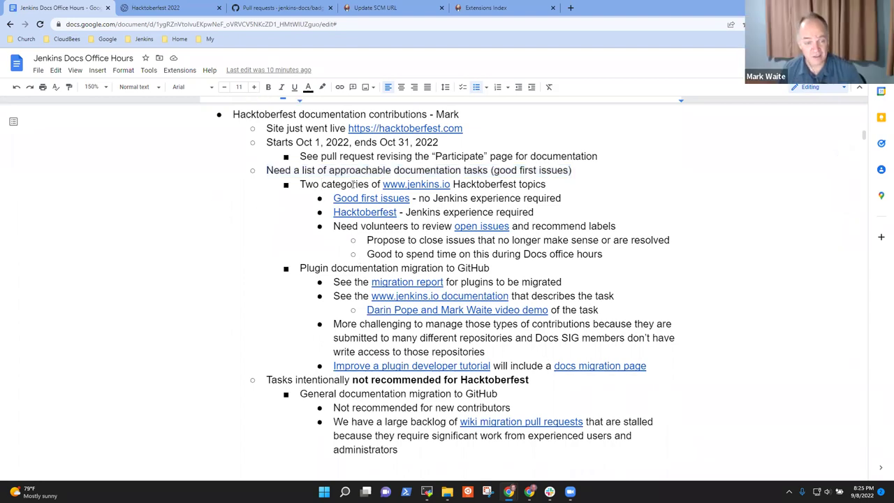
{"action": "key", "text": "Home"}
{"action": "key", "text": "shift+End"}
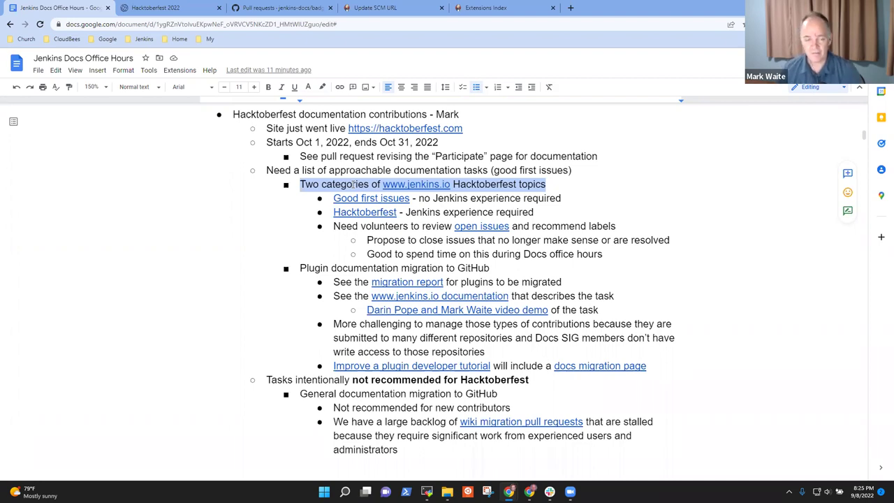
{"action": "left_click", "coordinate": [543, 212]}
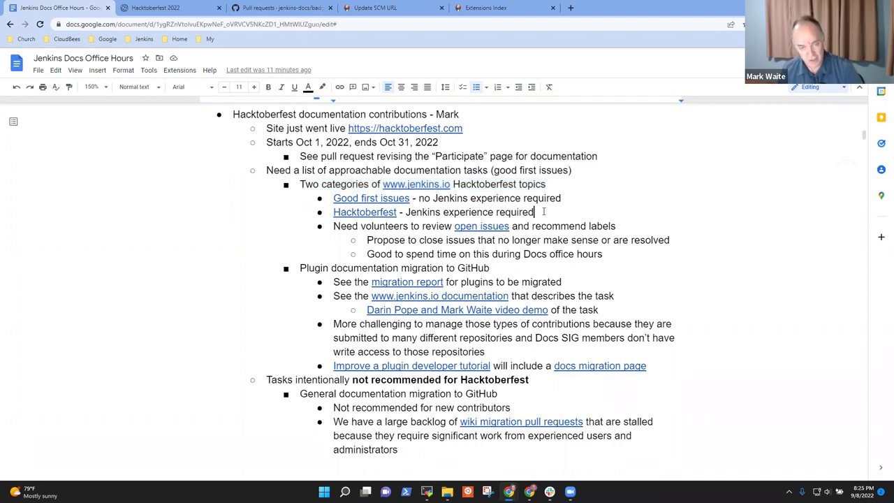
{"action": "key", "text": "Home"}
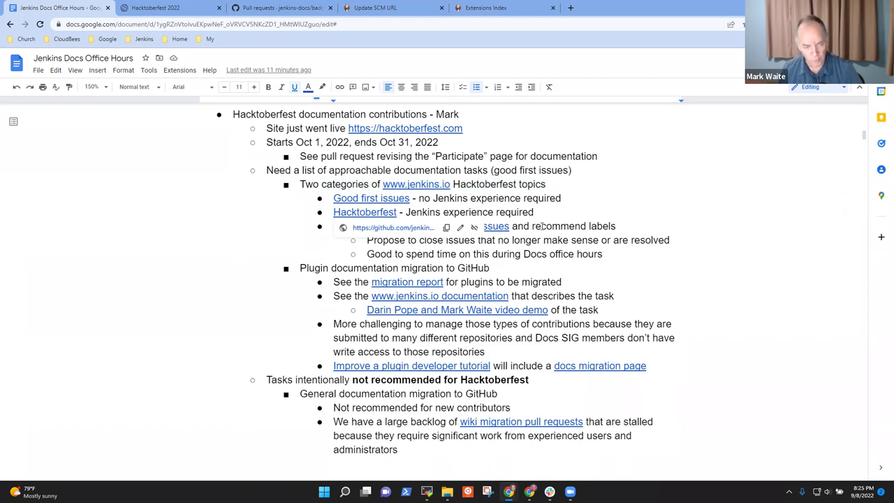
{"action": "key", "text": "shift+End"}
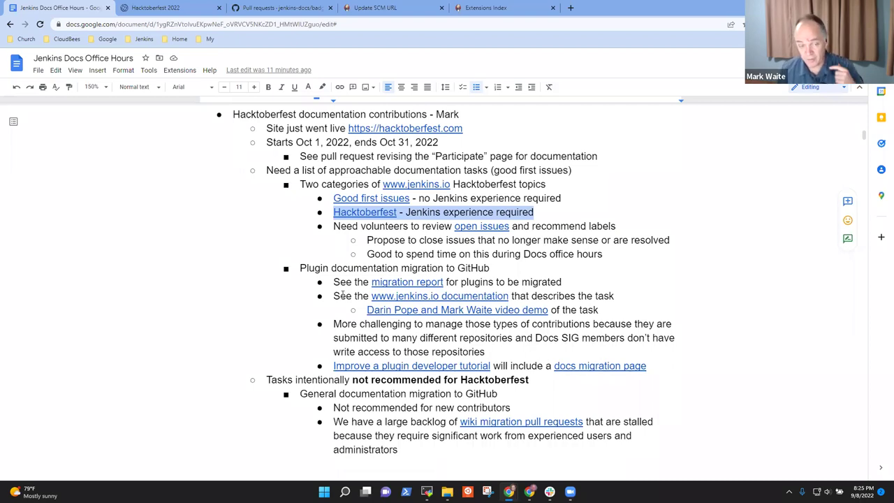
- Open the GitHub issue lists linked from the "Good first issues" and "Hacktoberfest" items in the agenda
{"action": "left_click", "coordinate": [373, 199]}
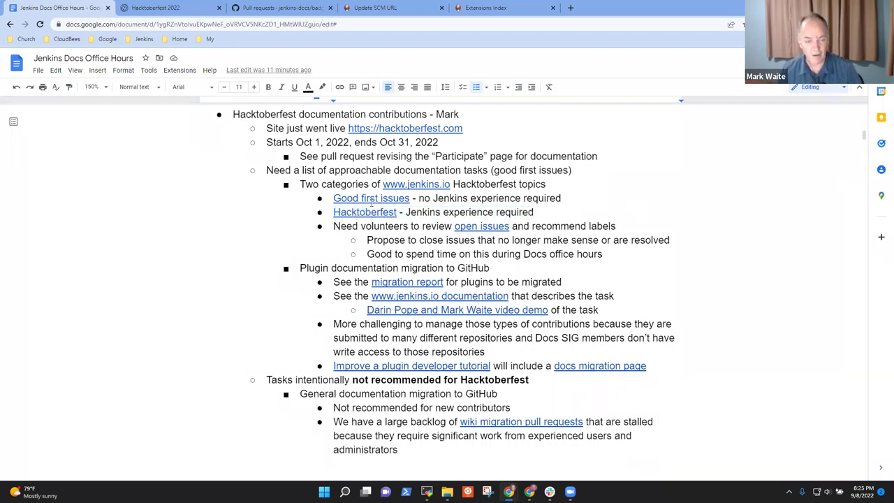
{"action": "left_click", "coordinate": [388, 215]}
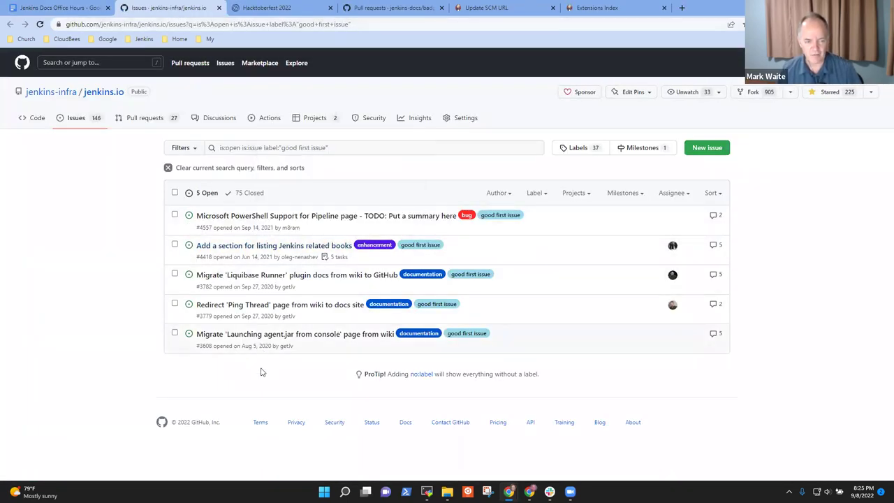
{"action": "left_click", "coordinate": [56, 9]}
{"action": "left_click", "coordinate": [382, 216]}
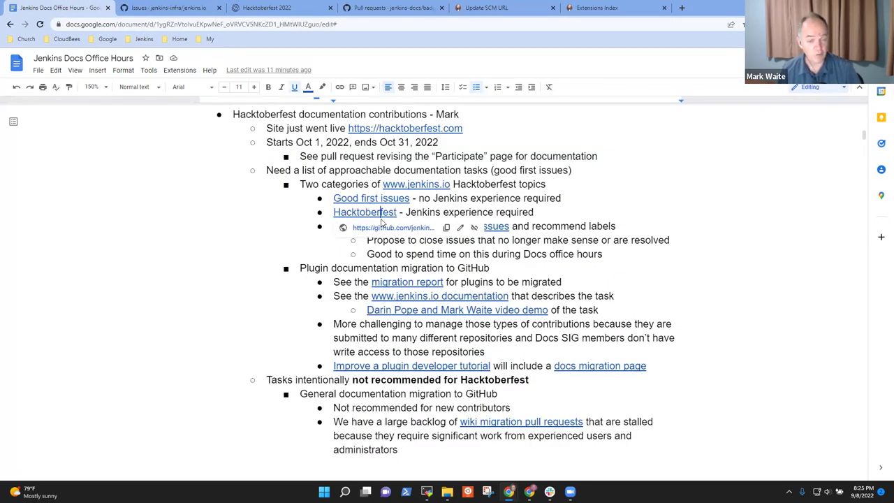
{"action": "left_click", "coordinate": [394, 231]}
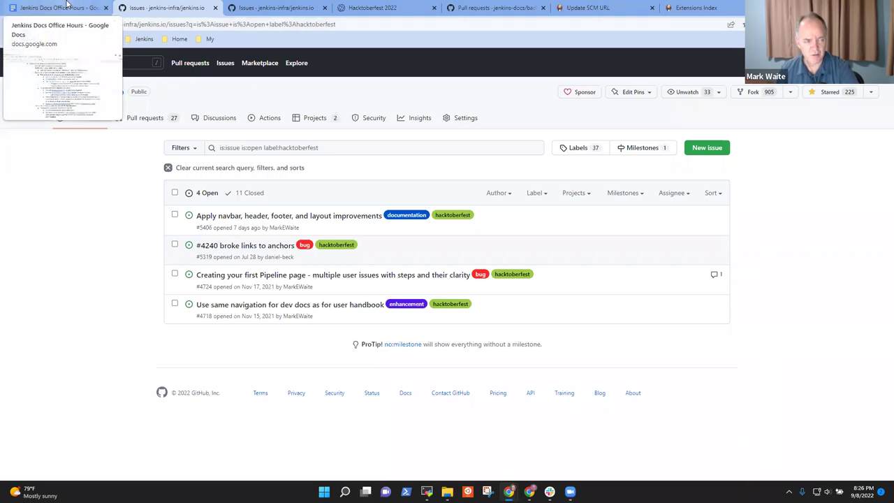
- Return to the Office Hours document and highlight the "Plugin documentation migration to GitHub" line
{"action": "left_click", "coordinate": [71, 6]}
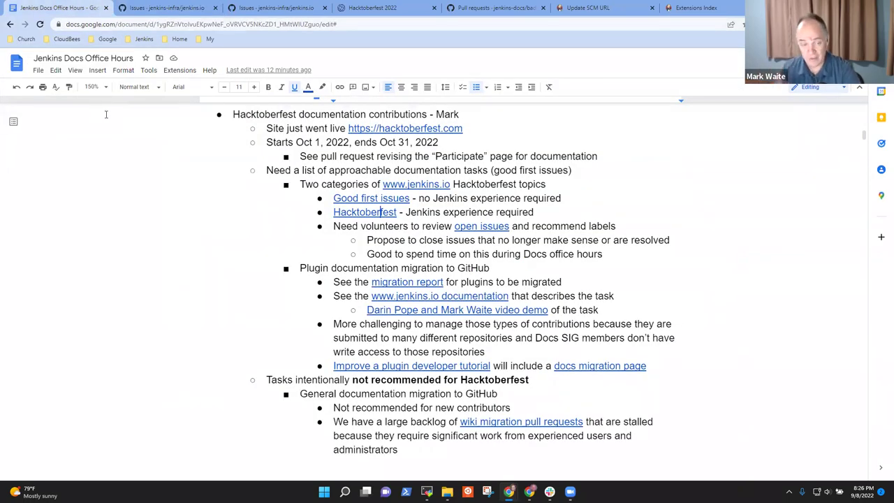
{"action": "left_click", "coordinate": [404, 255]}
{"action": "key", "text": "Down"}
{"action": "key", "text": "Home"}
{"action": "key", "text": "shift+End"}
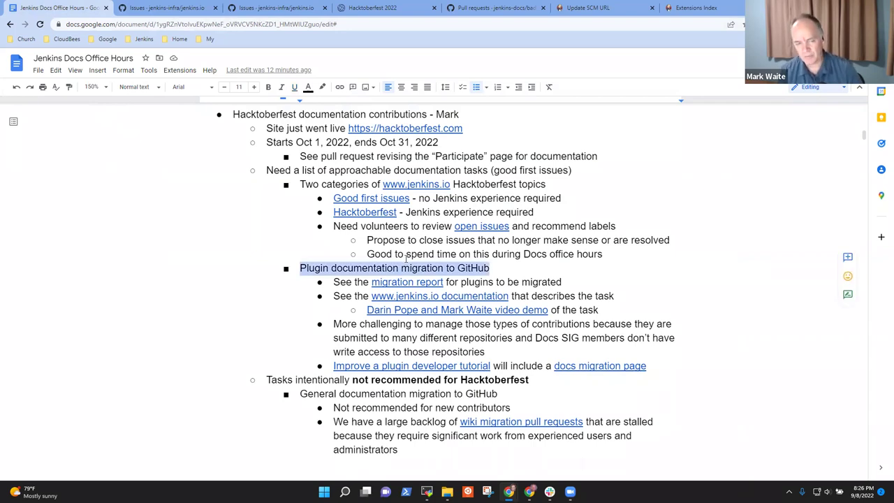
{"action": "key", "text": "Up"}
{"action": "key", "text": "Up"}
{"action": "key", "text": "Up"}
{"action": "key", "text": "Up"}
{"action": "key", "text": "Up"}
{"action": "key", "text": "Up"}
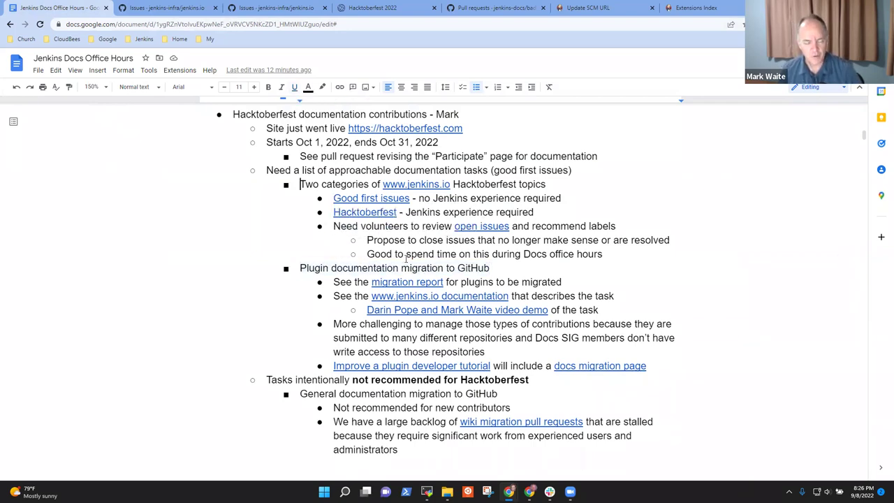
{"action": "key", "text": "shift+End"}
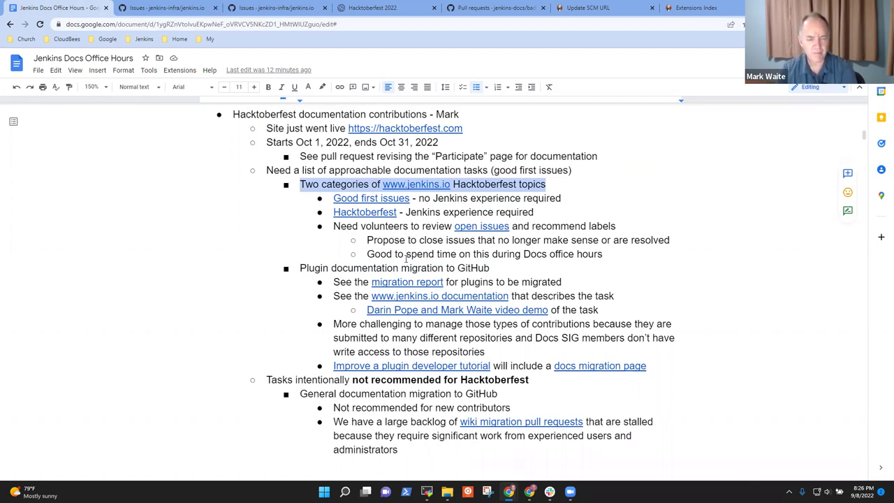
- Move the highlight back down to the "Plugin documentation migration to GitHub" line
{"action": "key", "text": "Down"}
{"action": "key", "text": "Down"}
{"action": "key", "text": "Down"}
{"action": "key", "text": "Down"}
{"action": "key", "text": "Down"}
{"action": "key", "text": "Down"}
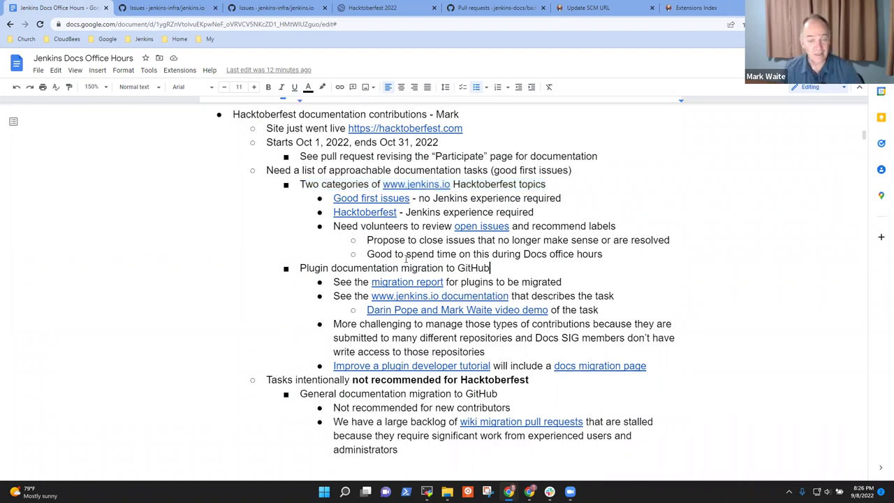
{"action": "key", "text": "Home"}
{"action": "key", "text": "shift+End"}
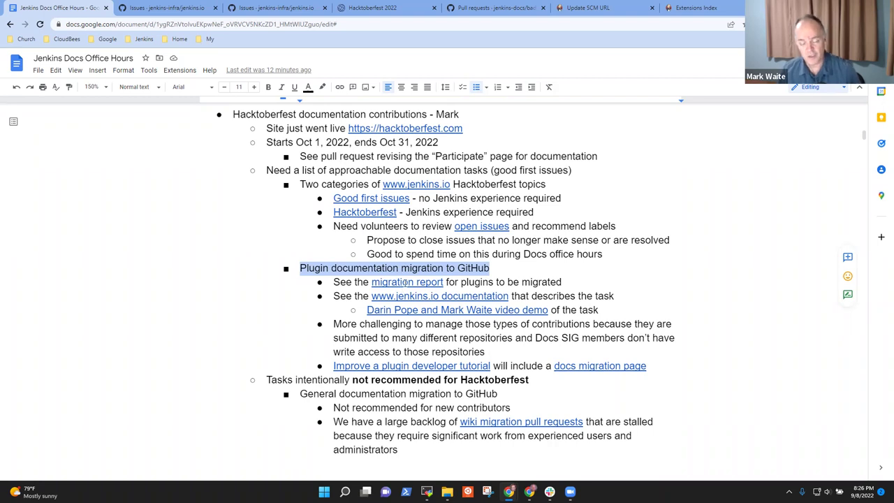
- Open the migration report linked under plugin documentation migration and highlight the Todo count in its summary line
{"action": "left_click", "coordinate": [405, 281]}
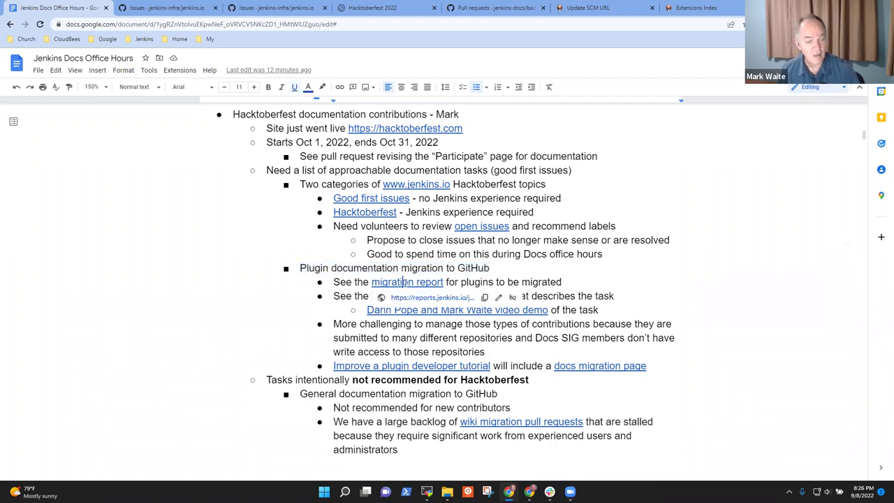
{"action": "left_click", "coordinate": [426, 297]}
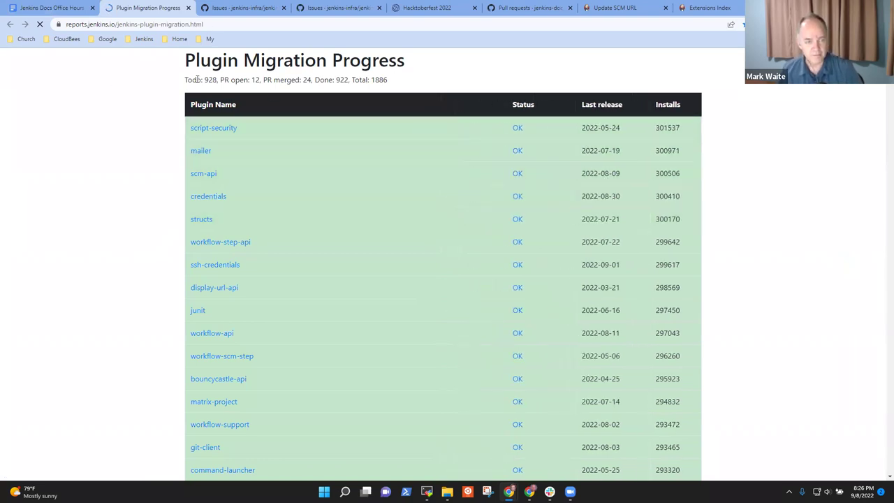
{"action": "key", "text": "ctrl+plus"}
{"action": "key", "text": "ctrl+plus"}
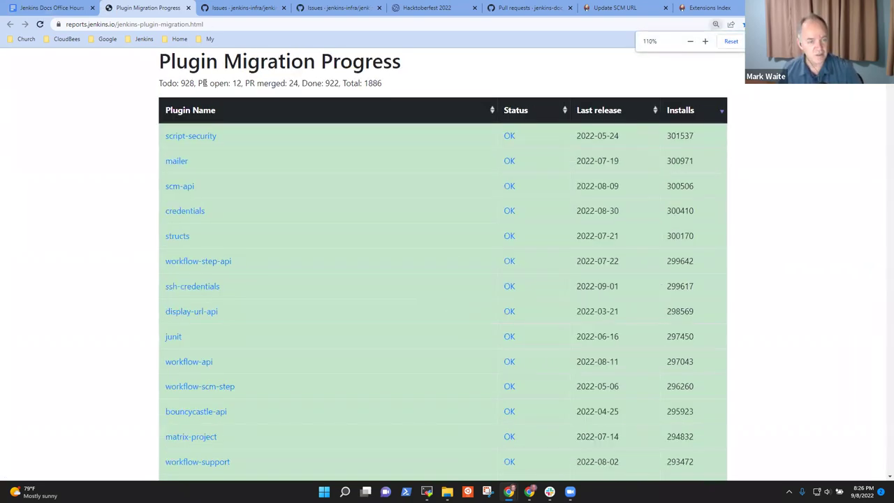
{"action": "double_click", "coordinate": [152, 89]}
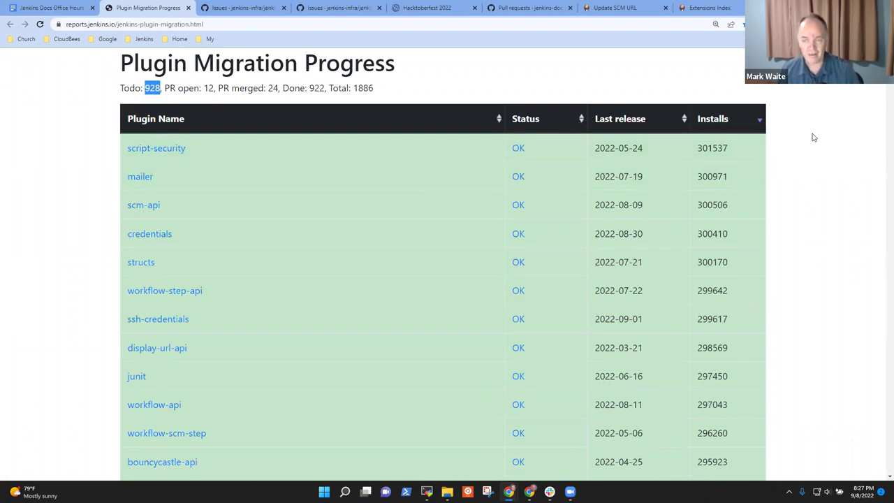
- Sort the plugin migration table by Status and by Installs, ending with Status order so the TODO plugins come first
{"action": "left_click", "coordinate": [579, 123]}
{"action": "left_click", "coordinate": [581, 123]}
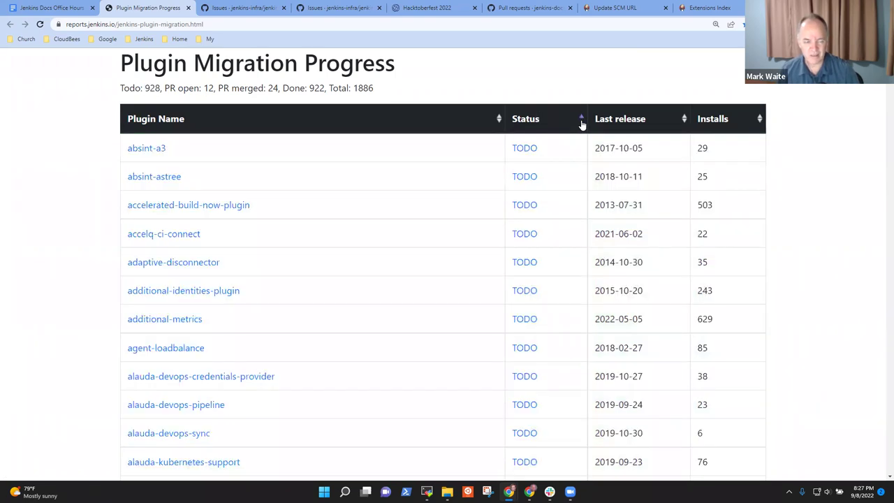
{"action": "left_click", "coordinate": [759, 123]}
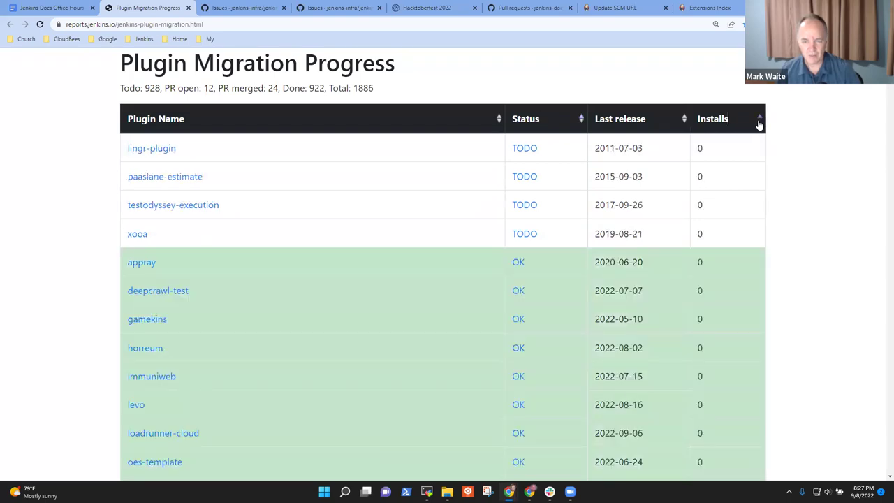
{"action": "left_click", "coordinate": [759, 122]}
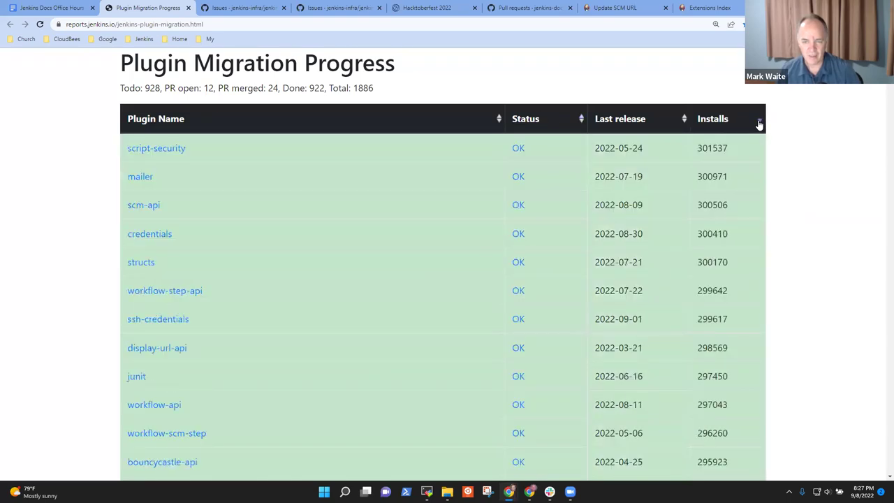
{"action": "left_click", "coordinate": [571, 124]}
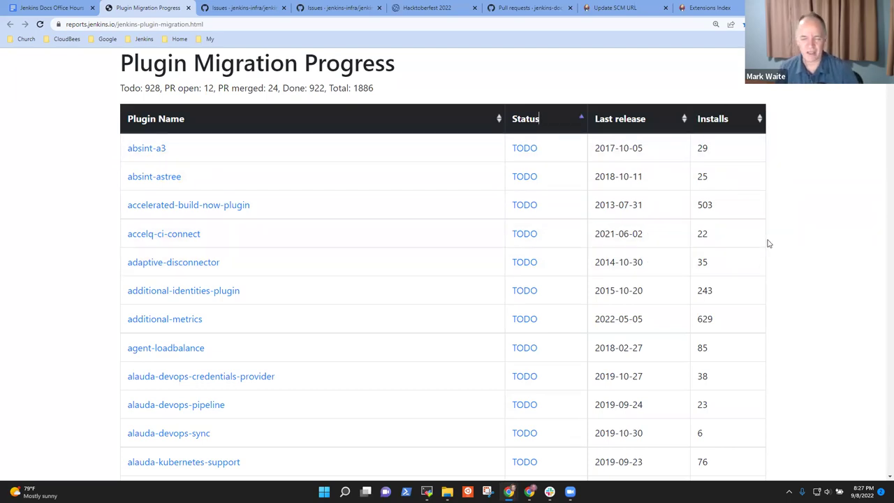
- Read down the TODO plugins as far as the azure entries, highlighting the install counts of allure-jenkins-plugin and ansible
{"action": "scroll", "coordinate": [737, 269], "scroll_direction": "down", "scroll_amount": 3}
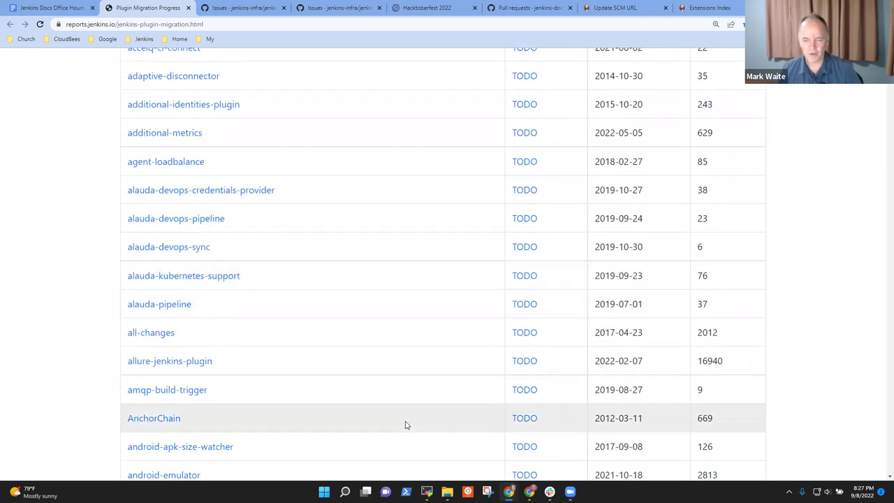
{"action": "left_click_drag", "start_coordinate": [721, 361], "coordinate": [696, 361]}
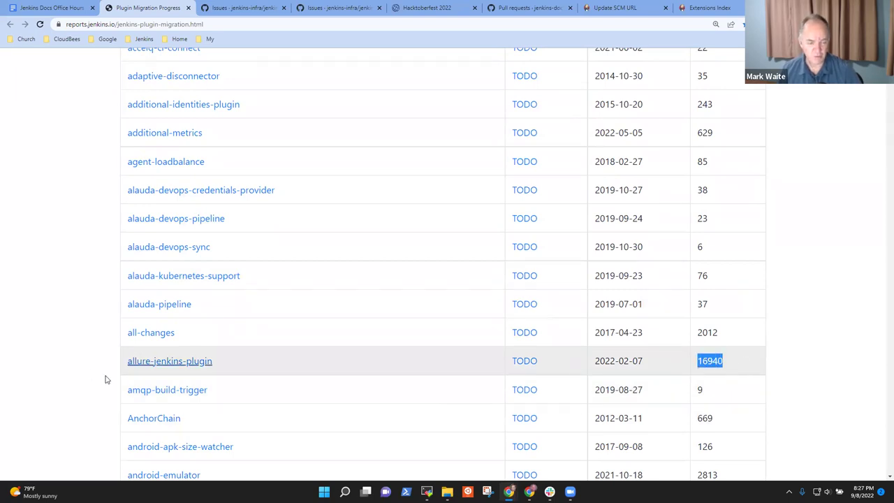
{"action": "scroll", "coordinate": [322, 347], "scroll_direction": "down", "scroll_amount": 3}
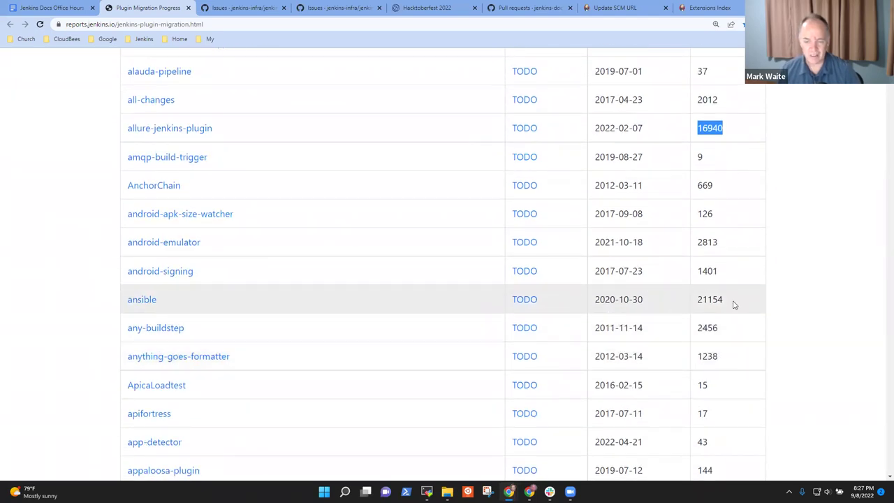
{"action": "left_click_drag", "start_coordinate": [732, 303], "coordinate": [686, 302]}
{"action": "scroll", "coordinate": [556, 339], "scroll_direction": "down", "scroll_amount": 6}
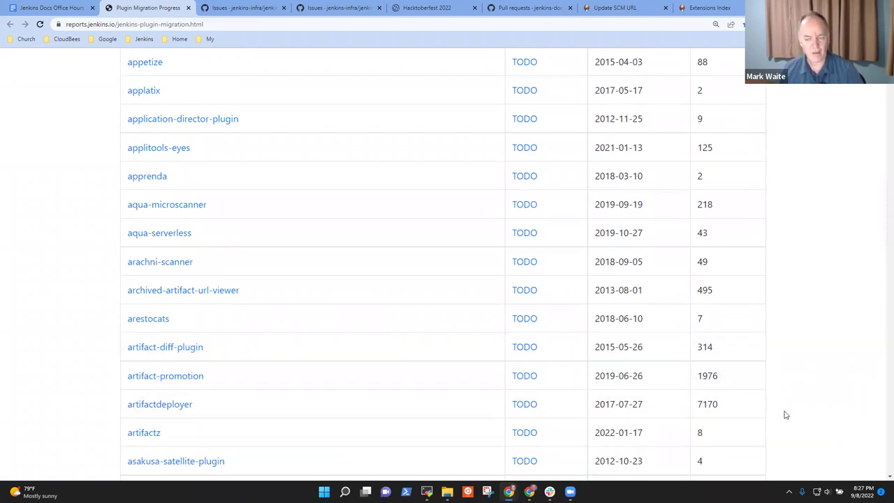
{"action": "scroll", "coordinate": [766, 405], "scroll_direction": "down", "scroll_amount": 3}
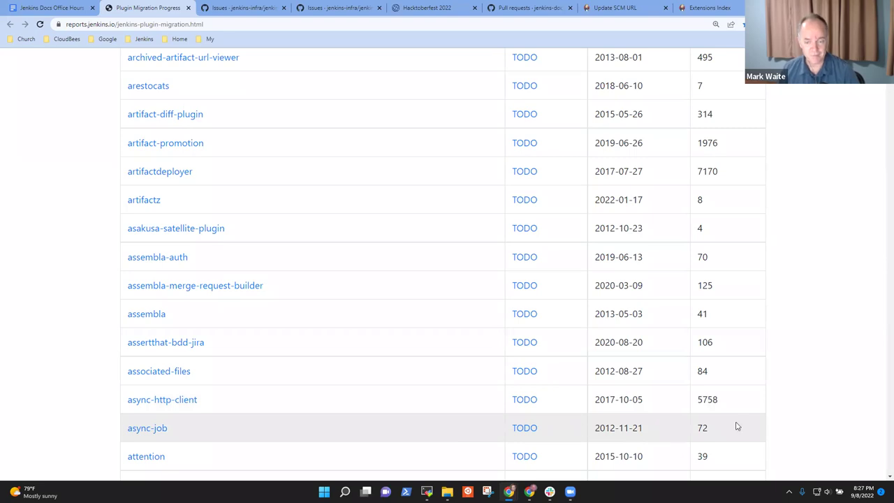
{"action": "scroll", "coordinate": [734, 425], "scroll_direction": "down", "scroll_amount": 3}
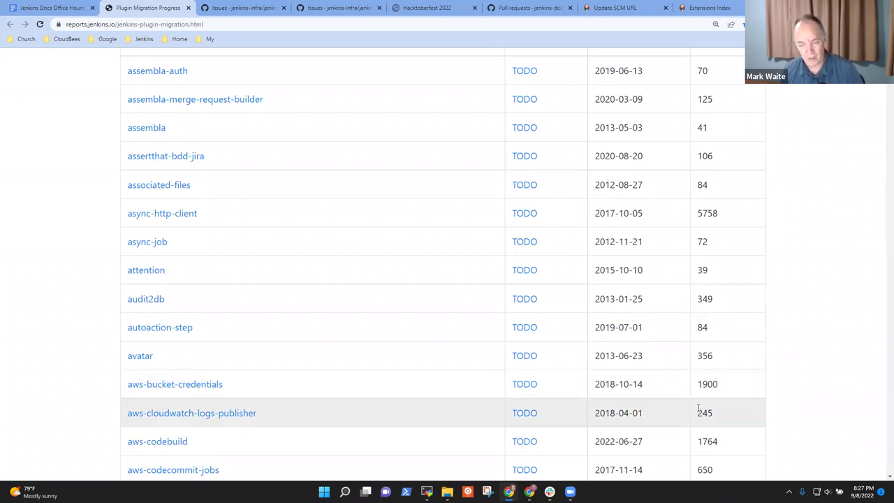
{"action": "scroll", "coordinate": [726, 378], "scroll_direction": "down", "scroll_amount": 1}
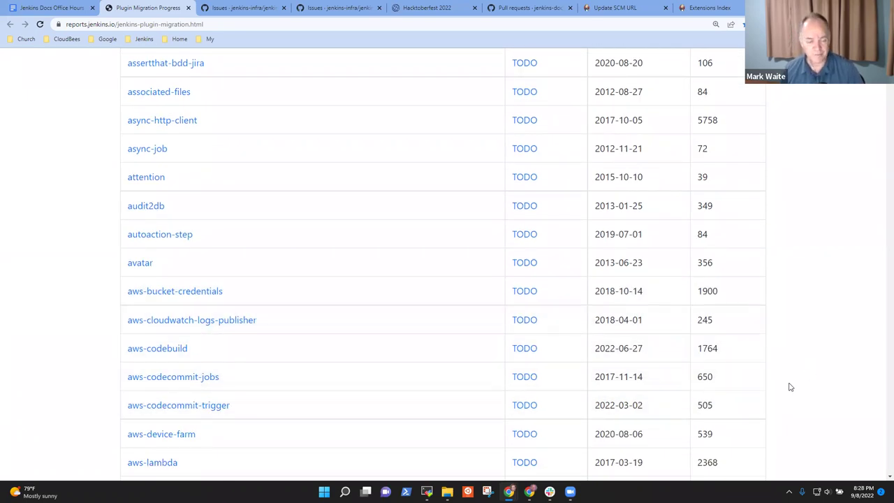
{"action": "scroll", "coordinate": [796, 377], "scroll_direction": "down", "scroll_amount": 3}
{"action": "scroll", "coordinate": [801, 385], "scroll_direction": "down", "scroll_amount": 1}
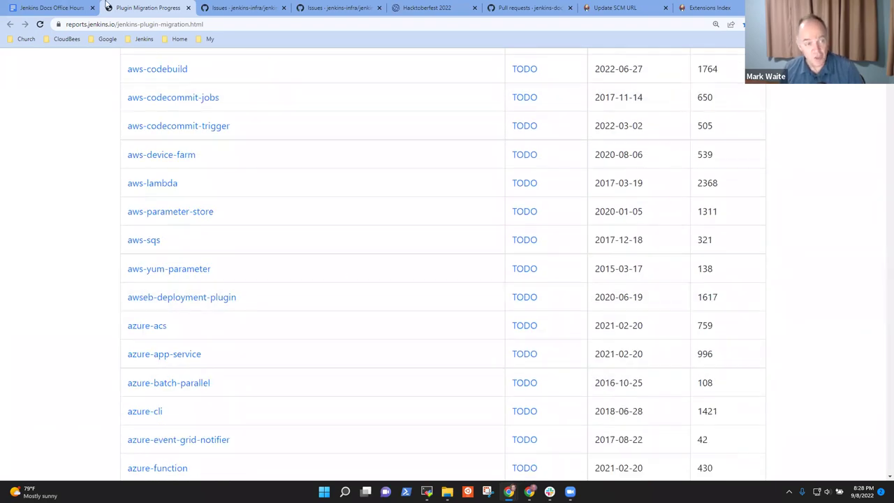
- Return to the Jenkins Docs Office Hours document and highlight the "Plugin documentation migration to GitHub" line
{"action": "left_click", "coordinate": [54, 8]}
{"action": "left_click", "coordinate": [343, 267]}
{"action": "key", "text": "shift+End"}
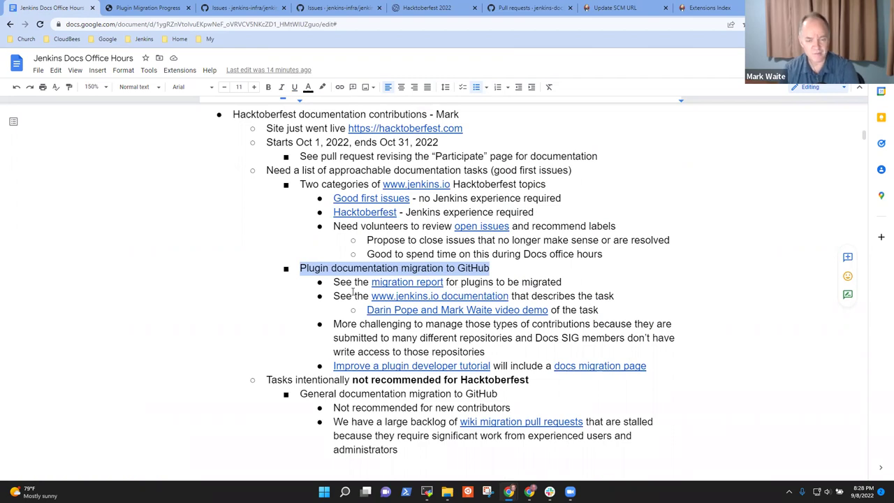
- Move the text cursor up through the agenda to the blank line above the Hacktoberfest documentation contributions item
{"action": "key", "text": "Up"}
{"action": "key", "text": "Up"}
{"action": "key", "text": "Up"}
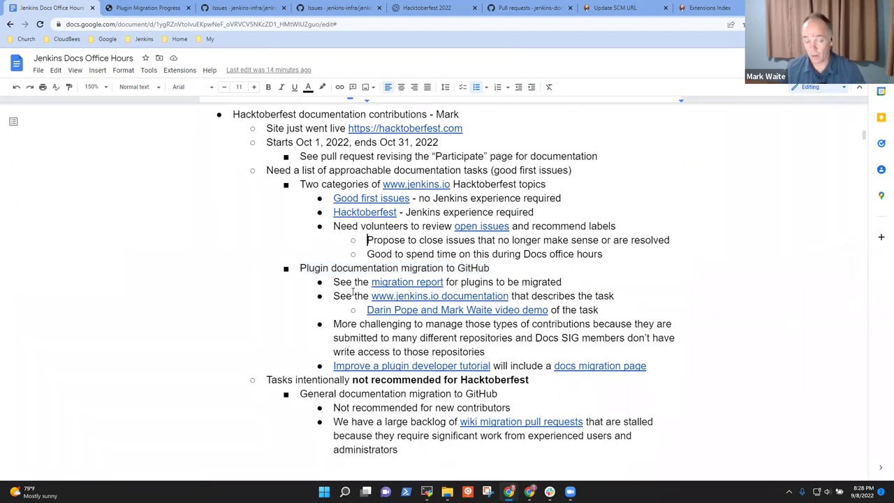
{"action": "key", "text": "Up"}
{"action": "key", "text": "Up"}
{"action": "key", "text": "Up"}
{"action": "key", "text": "Up"}
{"action": "key", "text": "Up"}
{"action": "key", "text": "Up"}
{"action": "key", "text": "Up"}
{"action": "key", "text": "Up"}
{"action": "key", "text": "Up"}
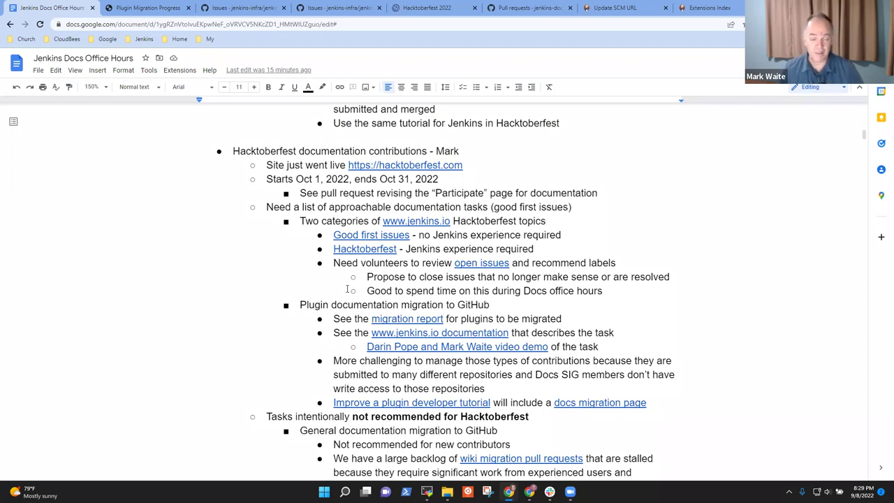
- Highlight the whole "Plugin documentation migration to GitHub" line again
{"action": "left_click", "coordinate": [362, 305]}
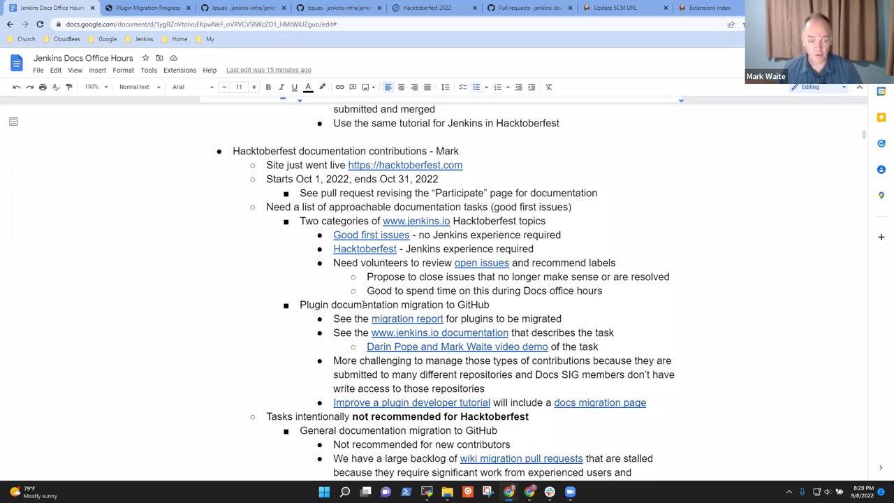
{"action": "key", "text": "Home"}
{"action": "key", "text": "shift+End"}
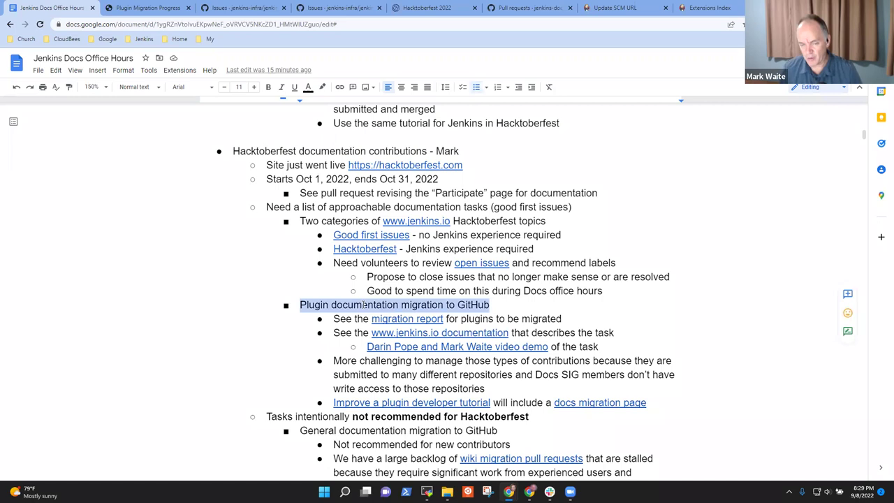
- Below the video demo line, add an outdented bullet starting "First choice - plugins that" and naming the three people who have adopted them
{"action": "key", "text": "Down"}
{"action": "key", "text": "Down"}
{"action": "key", "text": "Down"}
{"action": "key", "text": "Down"}
{"action": "key", "text": "Down"}
{"action": "key", "text": "Down"}
{"action": "key", "text": "Up"}
{"action": "key", "text": "Up"}
{"action": "key", "text": "Up"}
{"action": "key", "text": "End"}
{"action": "key", "text": "Return"}
{"action": "key", "text": "shift+Tab"}
{"action": "type", "text": "Use"}
{"action": "key", "text": "BackSpace"}
{"action": "key", "text": "BackSpace"}
{"action": "key", "text": "BackSpace"}
{"action": "type", "text": "First"}
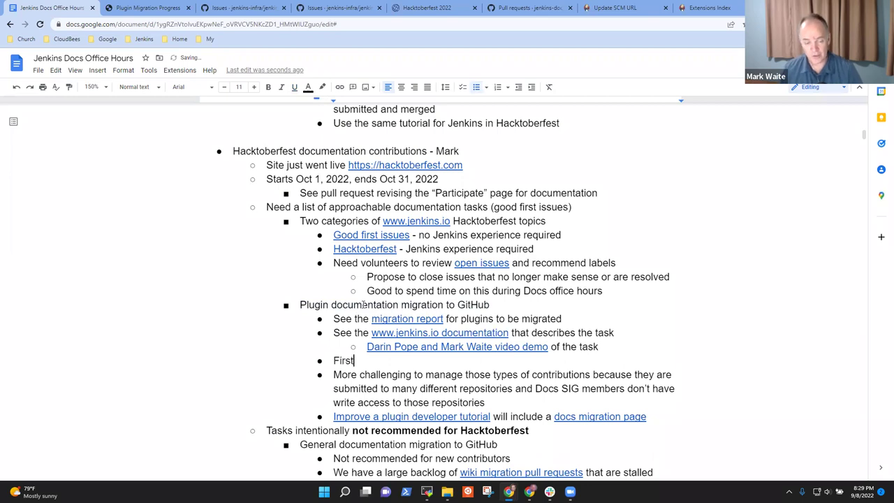
{"action": "type", "text": " choice - plugi"}
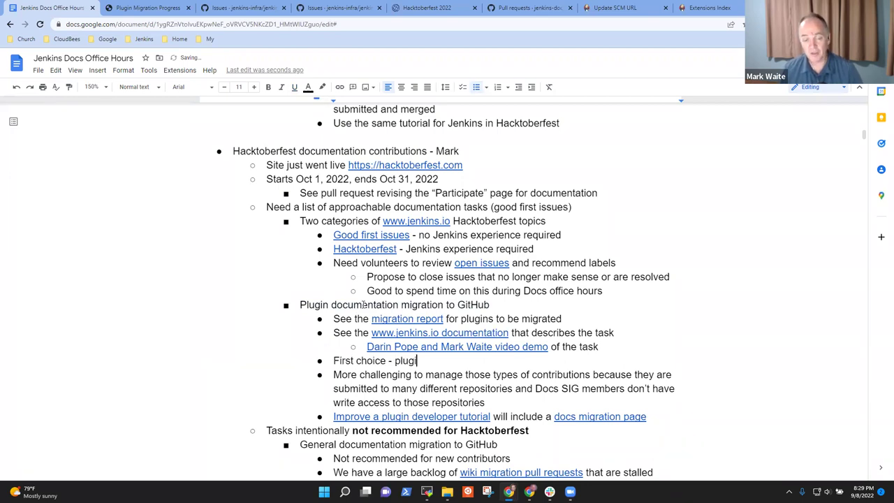
{"action": "type", "text": "ns that Mark, Jean-Marc, and Bruno have adopted"}
- Add the indented sub-bullet "Know the reviews will happen" under the first choice line
{"action": "key", "text": "Return"}
{"action": "key", "text": "Tab"}
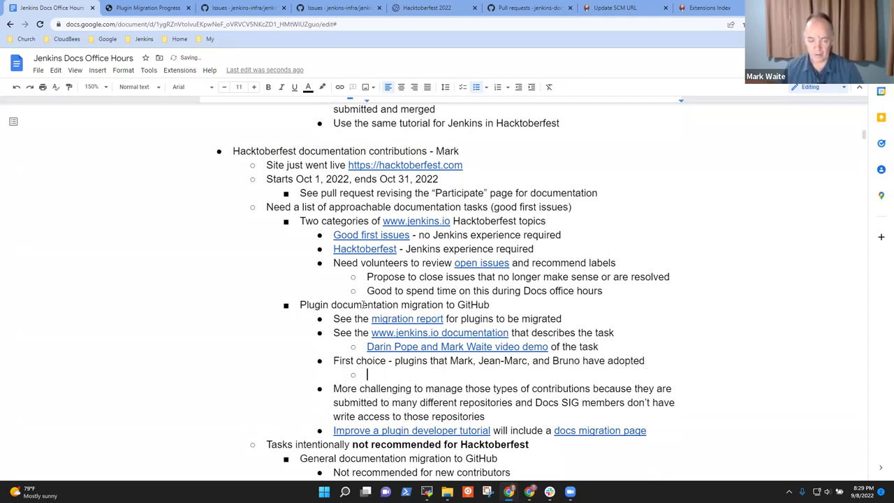
{"action": "type", "text": "Kni"}
{"action": "key", "text": "BackSpace"}
{"action": "key", "text": "BackSpace"}
{"action": "key", "text": "BackSpace"}
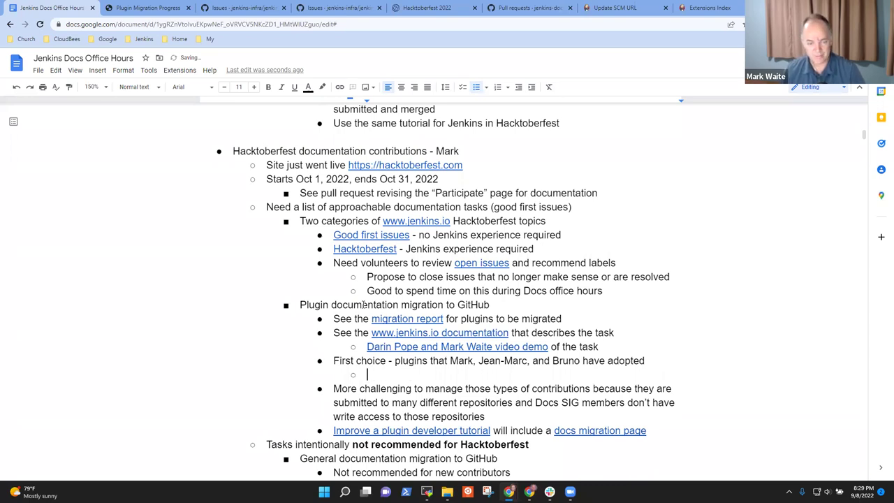
{"action": "type", "text": "Knoew the"}
{"action": "key", "text": "BackSpace"}
{"action": "key", "text": "BackSpace"}
{"action": "key", "text": "BackSpace"}
{"action": "key", "text": "BackSpace"}
{"action": "key", "text": "BackSpace"}
{"action": "key", "text": "BackSpace"}
{"action": "type", "text": "w the reviews wit"}
{"action": "key", "text": "BackSpace"}
{"action": "key", "text": "BackSpace"}
{"action": "type", "text": "ill happen"}
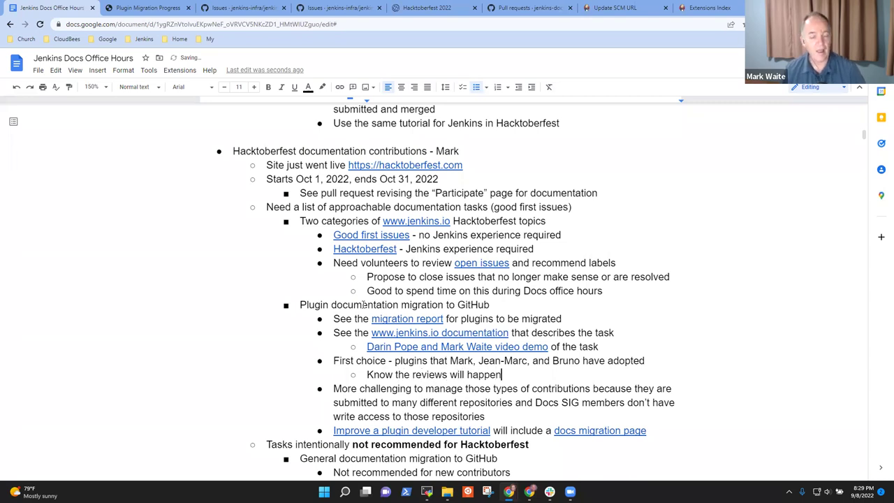
- Add an outdented bullet below it reading "Second choice - ask maintainers to review"
{"action": "key", "text": "Return"}
{"action": "key", "text": "shift+Tab"}
{"action": "type", "text": "Second"}
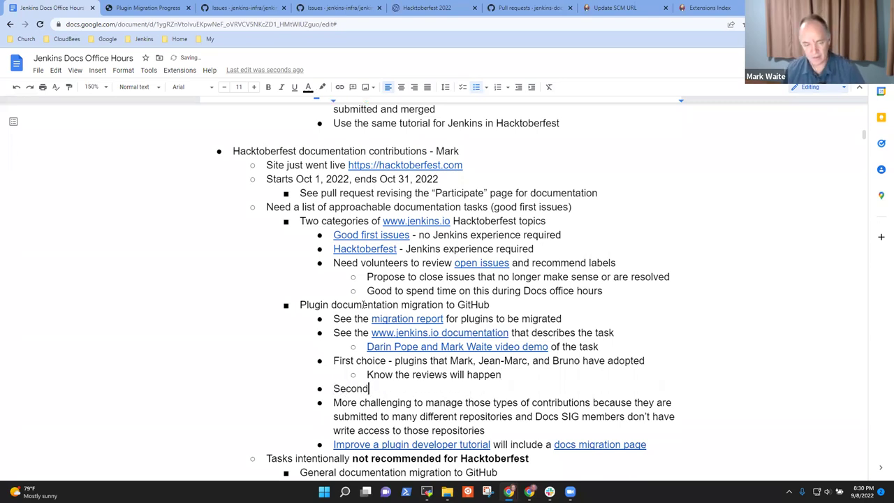
{"action": "type", "text": " choice "}
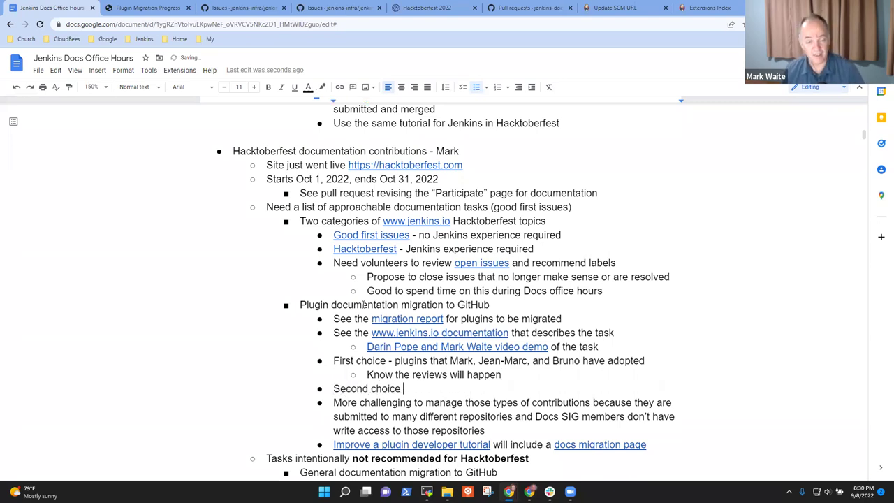
{"action": "type", "text": "- ask maintai"}
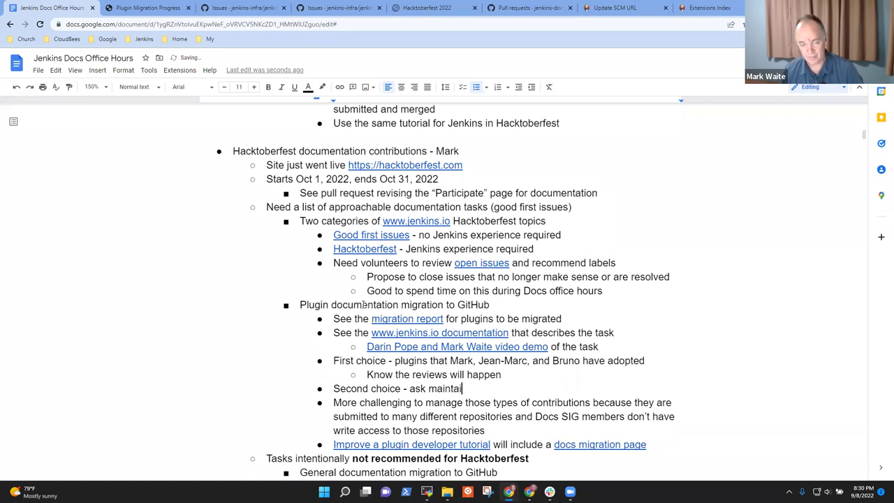
{"action": "type", "text": "ners to review"}
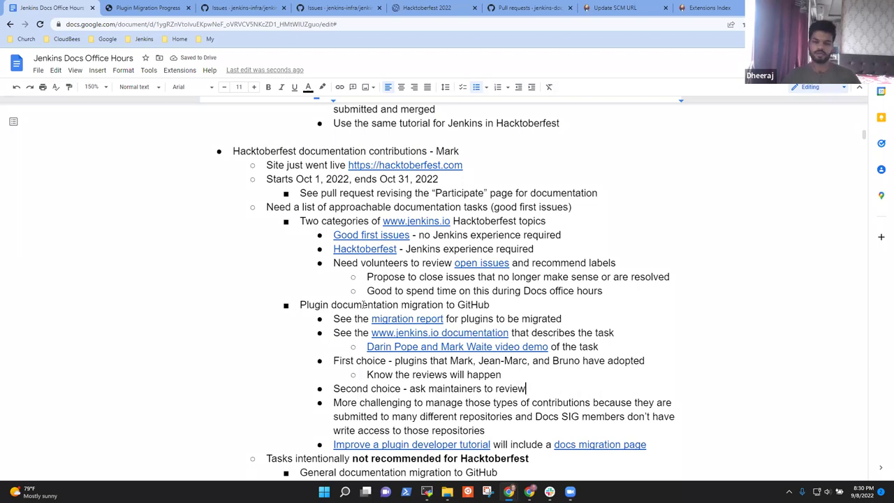
- Return to the plugin migration report, find the ansible row and highlight its install count
{"action": "left_click", "coordinate": [144, 9]}
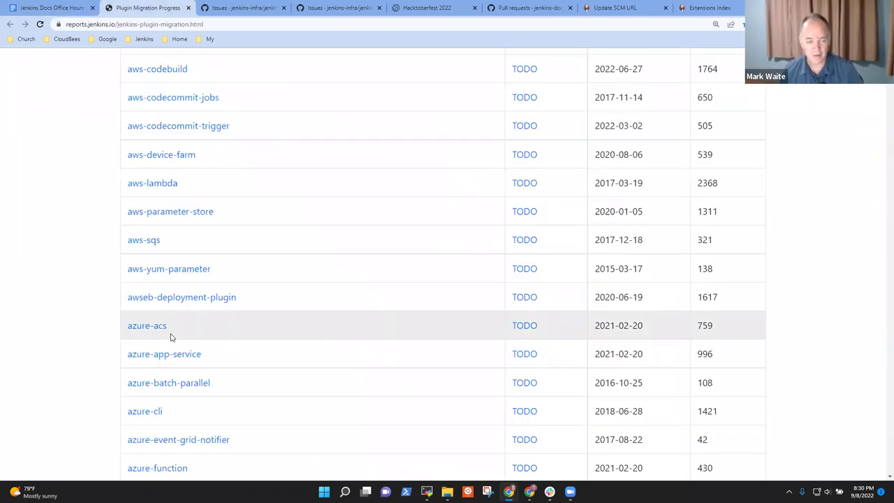
{"action": "scroll", "coordinate": [253, 348], "scroll_direction": "up", "scroll_amount": 4}
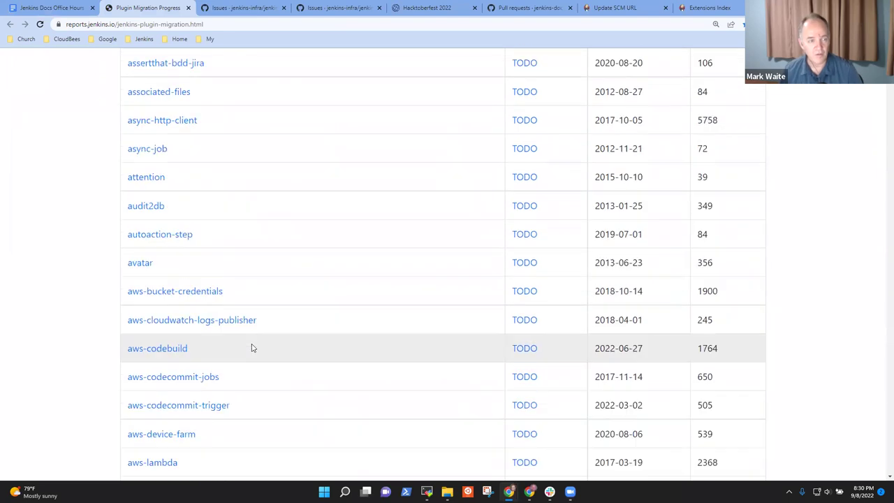
{"action": "scroll", "coordinate": [279, 335], "scroll_direction": "up", "scroll_amount": 3}
{"action": "scroll", "coordinate": [273, 361], "scroll_direction": "up", "scroll_amount": 6}
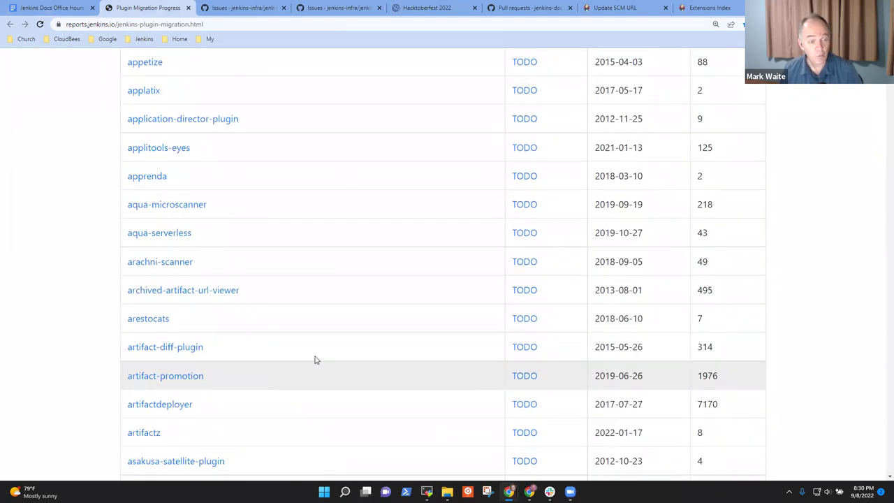
{"action": "scroll", "coordinate": [293, 353], "scroll_direction": "up", "scroll_amount": 3}
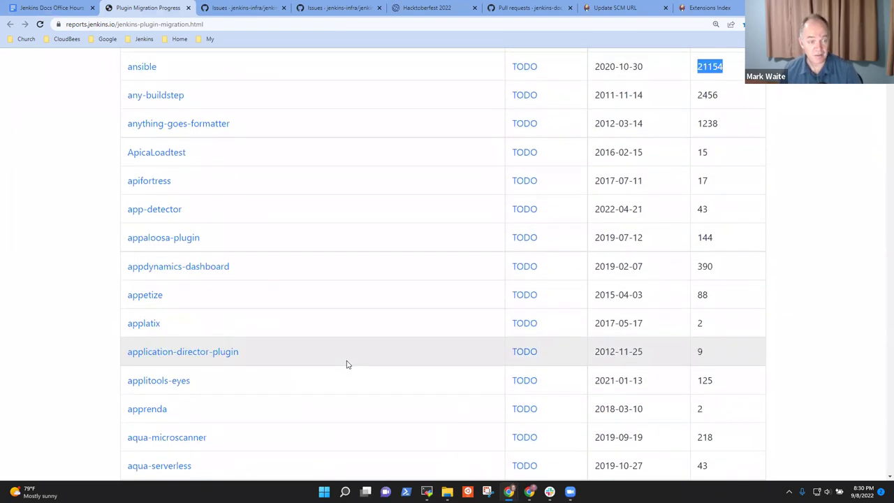
{"action": "scroll", "coordinate": [347, 364], "scroll_direction": "up", "scroll_amount": 2}
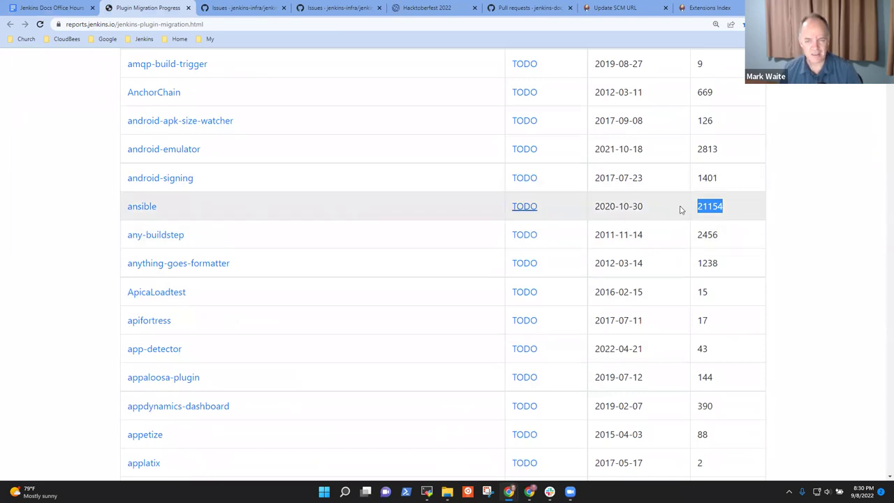
{"action": "left_click", "coordinate": [433, 203]}
{"action": "left_click_drag", "start_coordinate": [734, 203], "coordinate": [691, 209]}
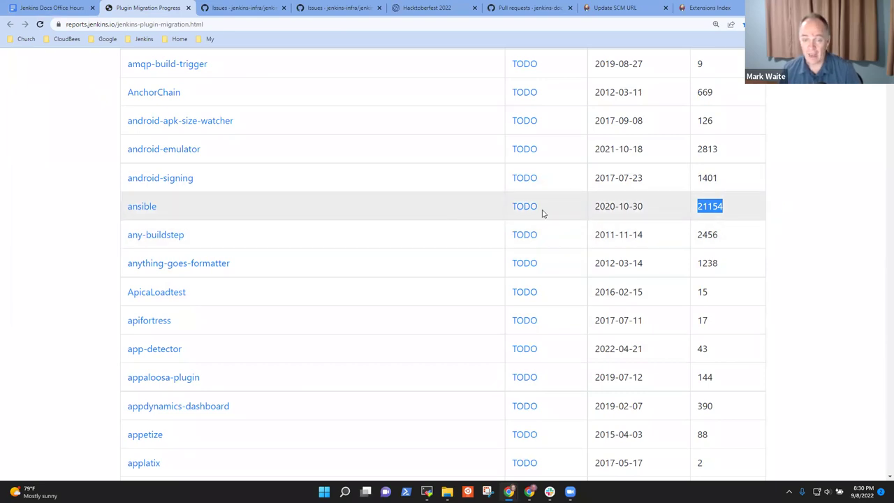
- Open the ansible plugin's "Move docs to GitHub" pull request #37 and read its description, comments and check status
{"action": "left_click", "coordinate": [140, 208]}
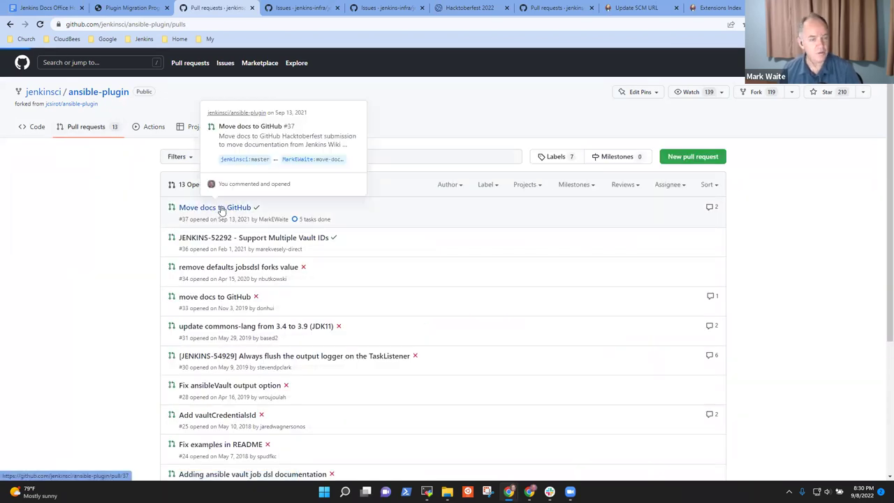
{"action": "left_click", "coordinate": [219, 207]}
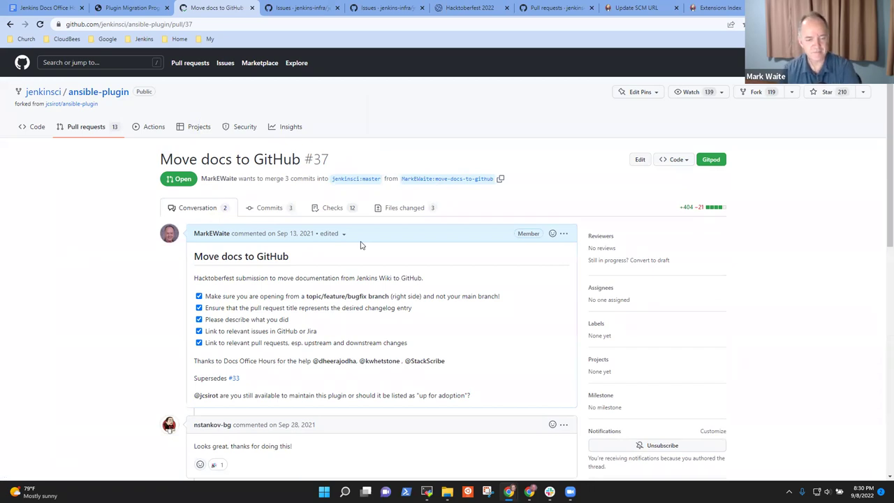
{"action": "scroll", "coordinate": [371, 291], "scroll_direction": "down", "scroll_amount": 4}
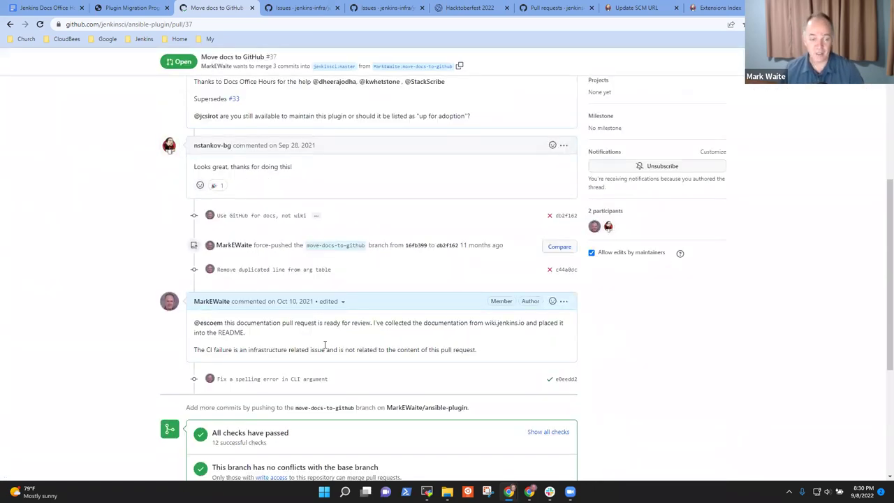
{"action": "scroll", "coordinate": [395, 388], "scroll_direction": "down", "scroll_amount": 3}
{"action": "scroll", "coordinate": [397, 393], "scroll_direction": "up", "scroll_amount": 6}
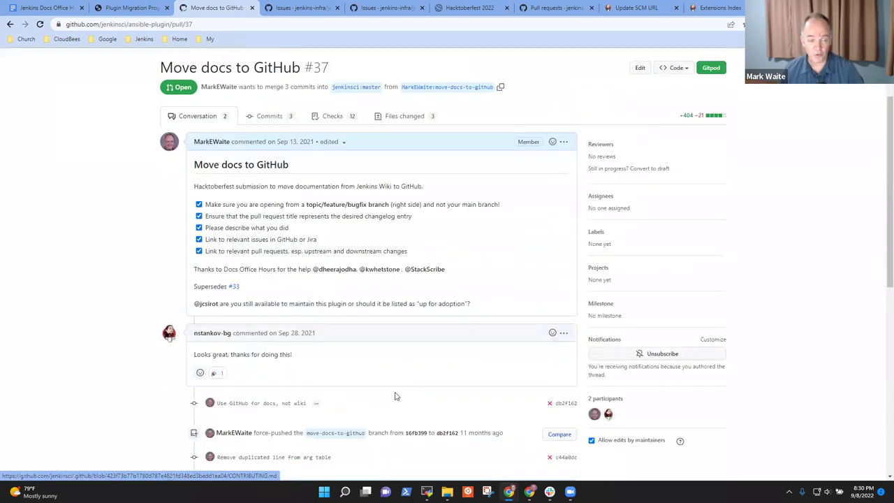
{"action": "scroll", "coordinate": [360, 386], "scroll_direction": "down", "scroll_amount": 2}
{"action": "mouse_move", "coordinate": [206, 194]}
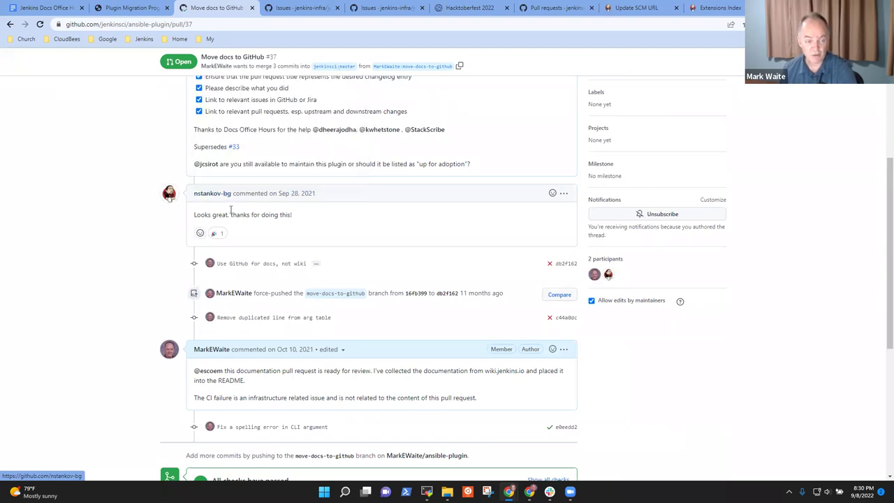
{"action": "scroll", "coordinate": [210, 246], "scroll_direction": "down", "scroll_amount": 3}
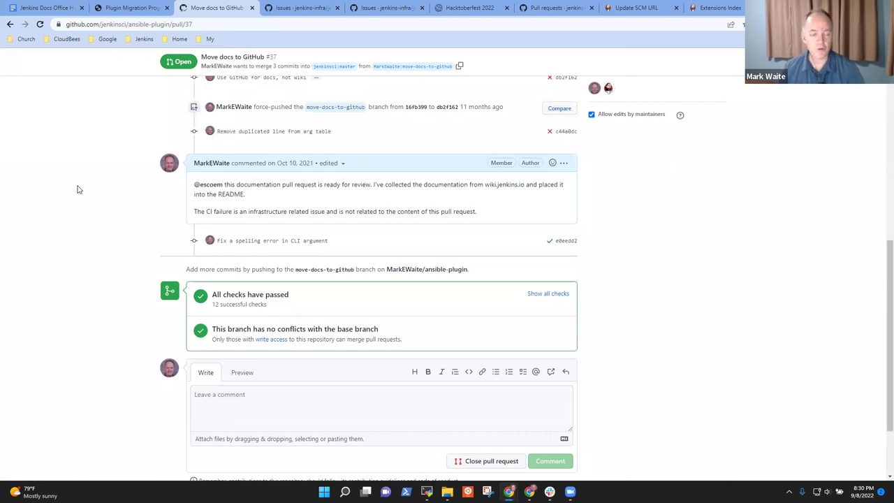
{"action": "scroll", "coordinate": [223, 235], "scroll_direction": "up", "scroll_amount": 5}
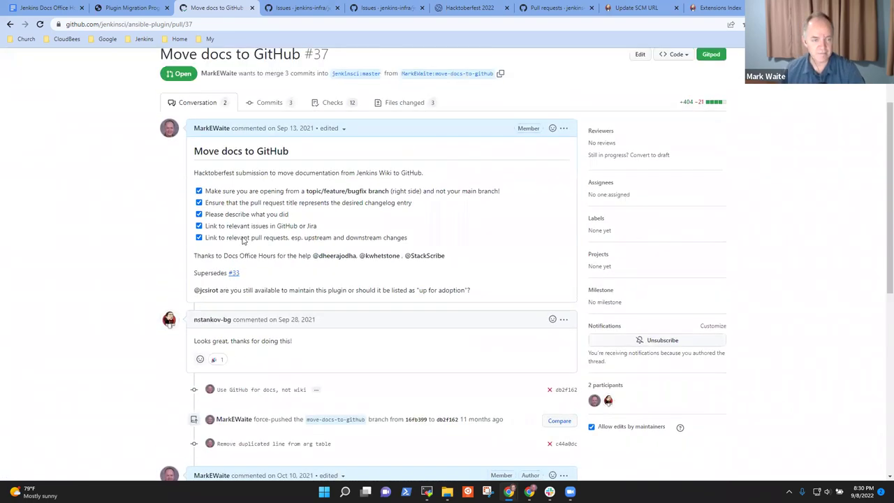
{"action": "scroll", "coordinate": [243, 239], "scroll_direction": "up", "scroll_amount": 2}
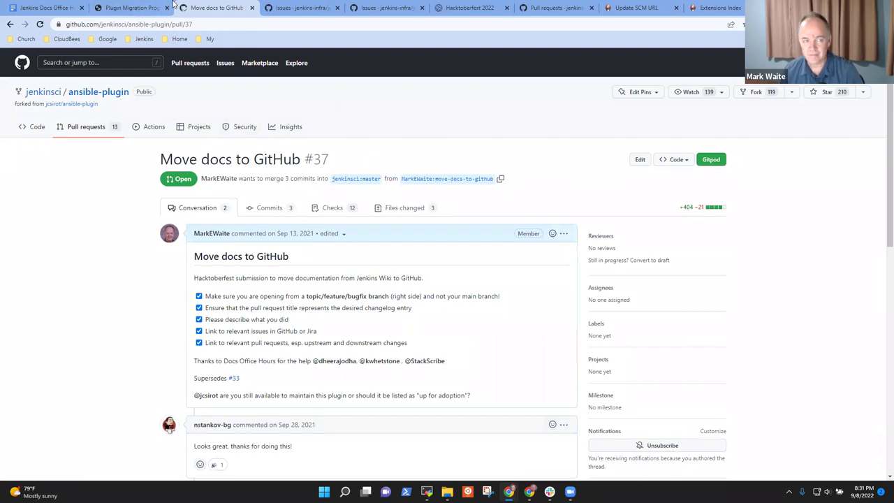
- In the office hours document, add an empty sub-bullet under "Second choice" and append ", include those plugins in the list" to the reviews line
{"action": "mouse_move", "coordinate": [63, 16]}
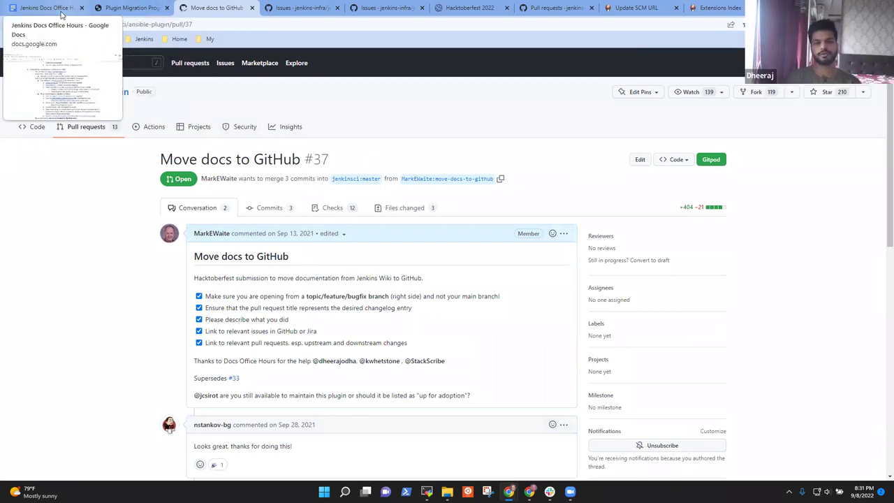
{"action": "left_click", "coordinate": [61, 14]}
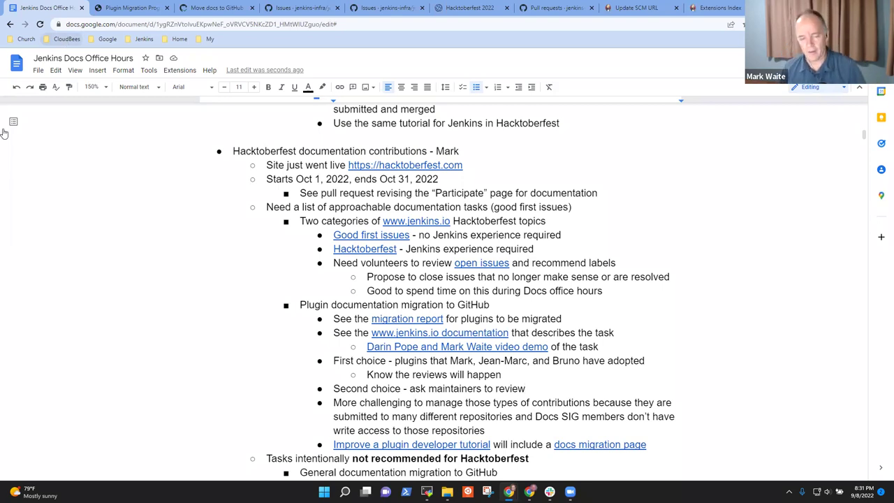
{"action": "scroll", "coordinate": [223, 280], "scroll_direction": "down", "scroll_amount": 2}
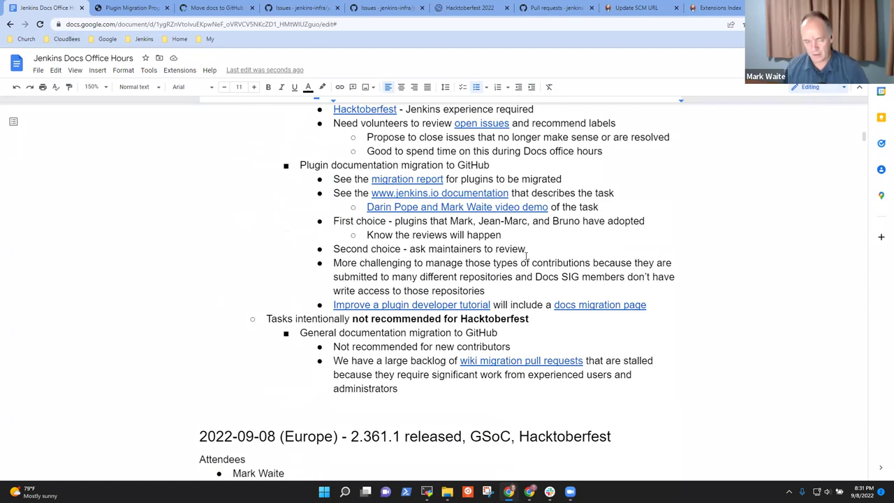
{"action": "key", "text": "Return"}
{"action": "key", "text": "Tab"}
{"action": "key", "text": "Up"}
{"action": "key", "text": "Up"}
{"action": "key", "text": "End"}
{"action": "type", "text": ", include those plugins in the list"}
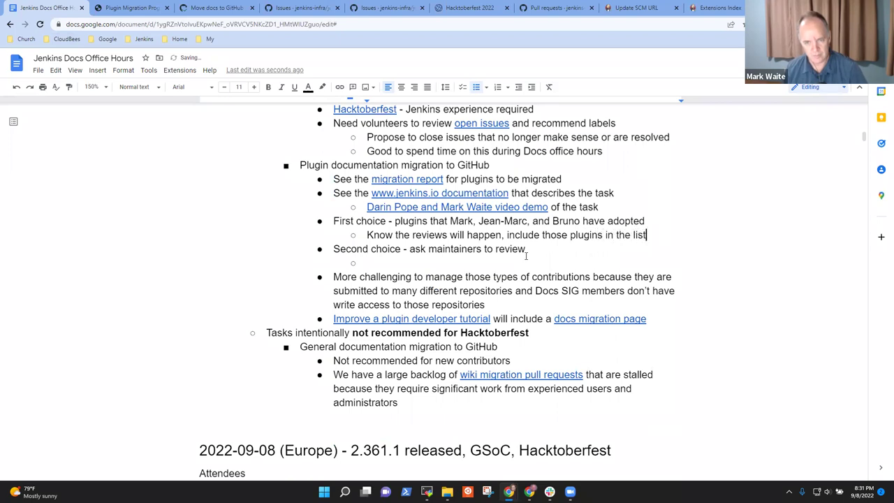
- Fill the empty sub-bullet under "Second choice" with "Only include plugins if maintainers agree to review pull requests"
{"action": "key", "text": "Down"}
{"action": "key", "text": "Down"}
{"action": "type", "text": "Only include plugins i"}
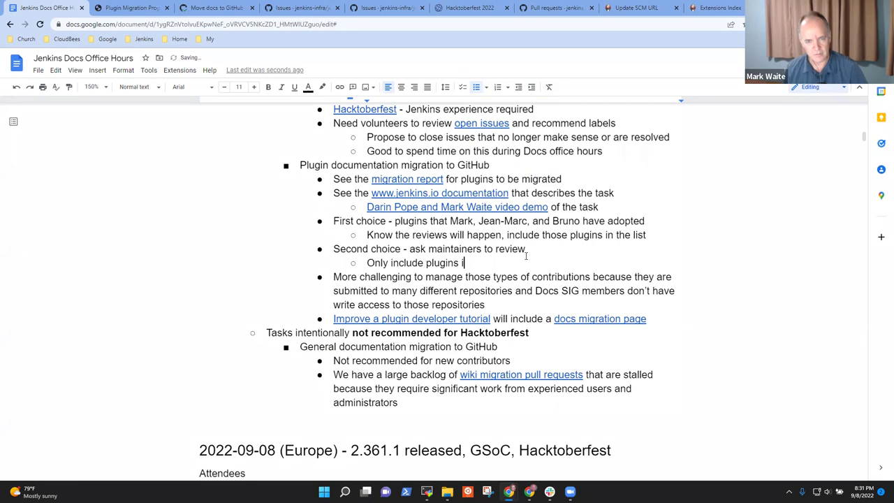
{"action": "type", "text": "f maintainers agr"}
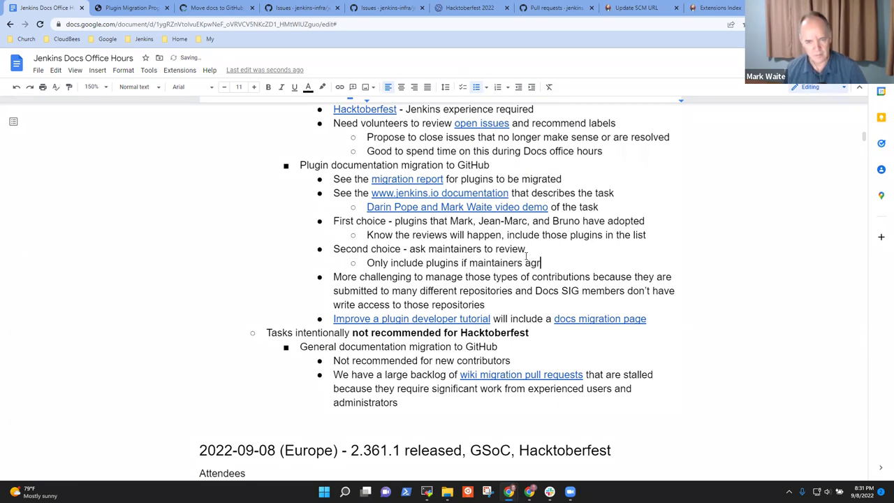
{"action": "type", "text": "ee to review pull requests"}
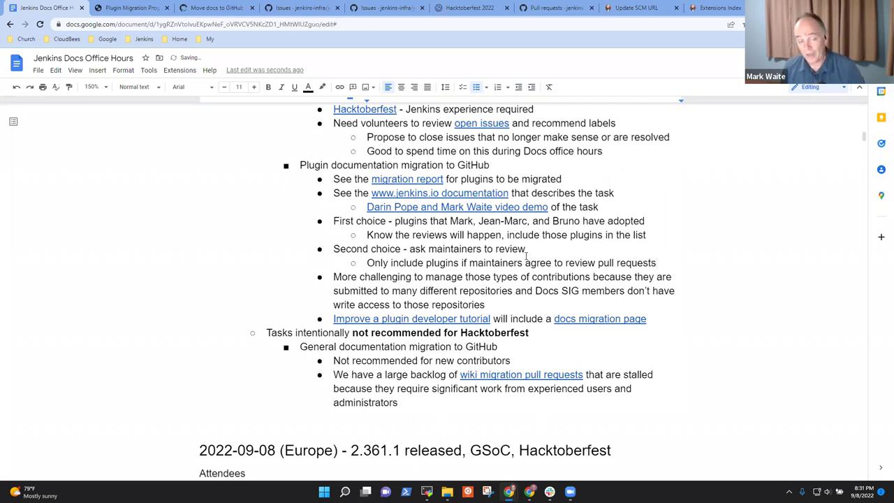
- Highlight the "Tasks intentionally not recommended for Hacktoberfest" line and the "General documentation migration to GitHub" line beneath it
{"action": "key", "text": "Down"}
{"action": "key", "text": "Down"}
{"action": "key", "text": "Down"}
{"action": "key", "text": "Down"}
{"action": "key", "text": "Down"}
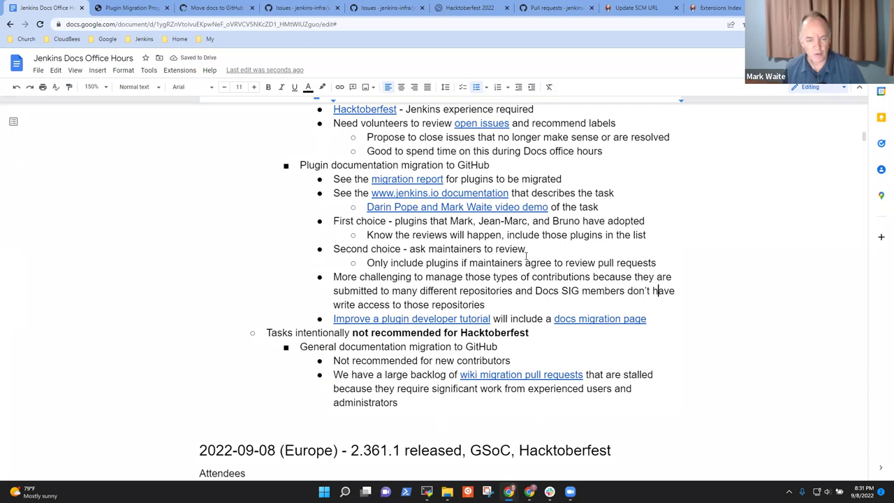
{"action": "key", "text": "Home"}
{"action": "key", "text": "shift+End"}
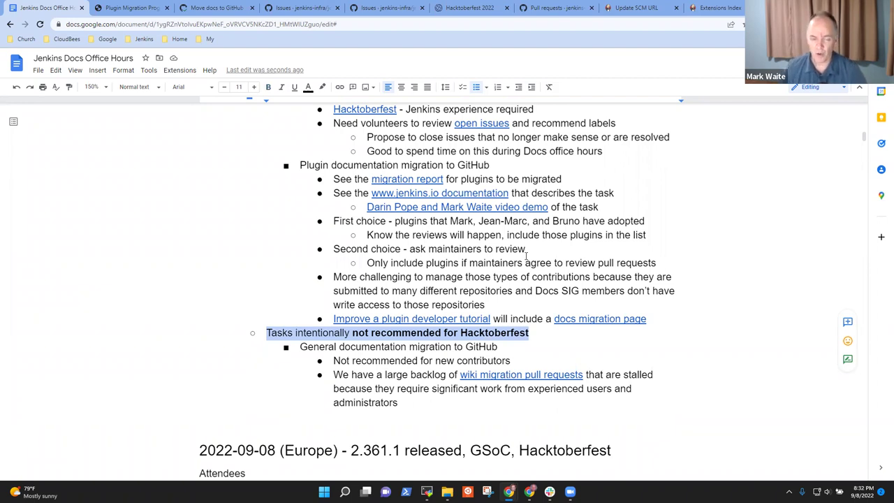
{"action": "left_click", "coordinate": [383, 346]}
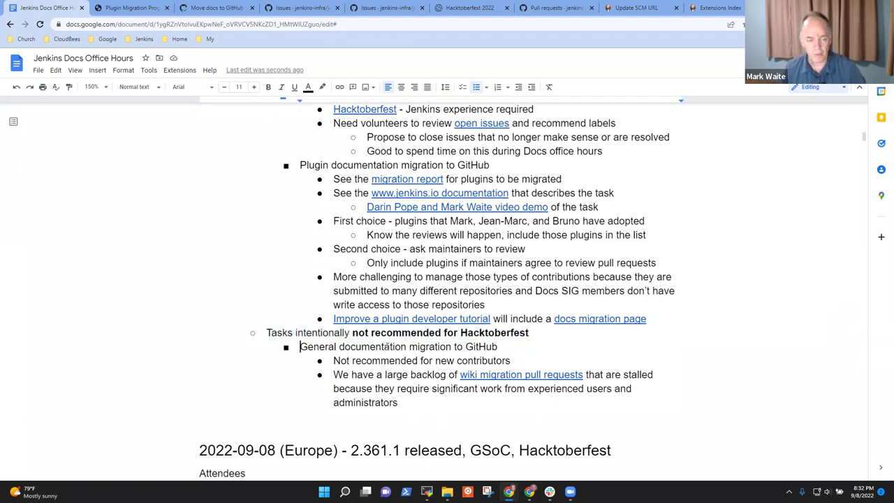
{"action": "triple_click", "coordinate": [386, 346]}
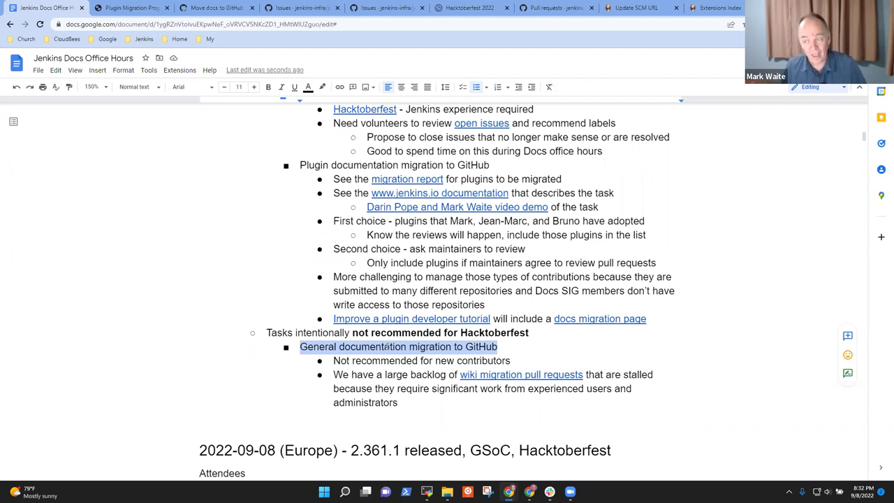
- Open the linked wiki migration pull requests and look through the list of open ones
{"action": "left_click", "coordinate": [505, 376]}
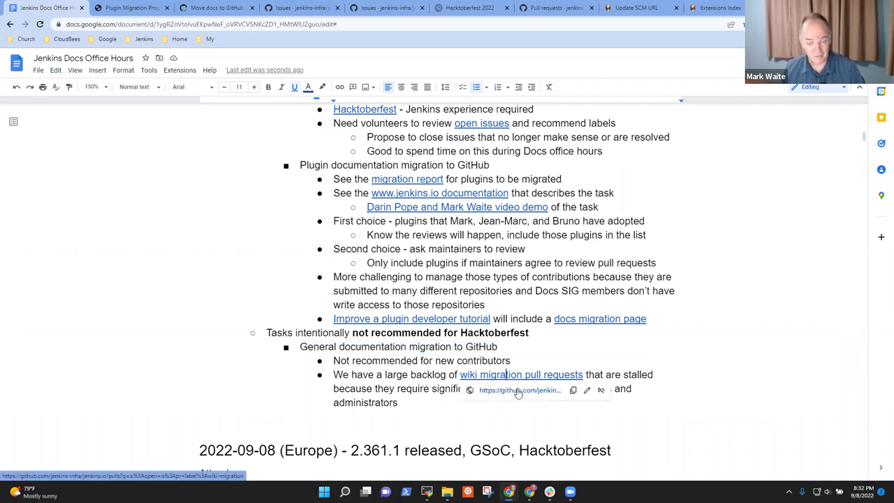
{"action": "left_click", "coordinate": [518, 391]}
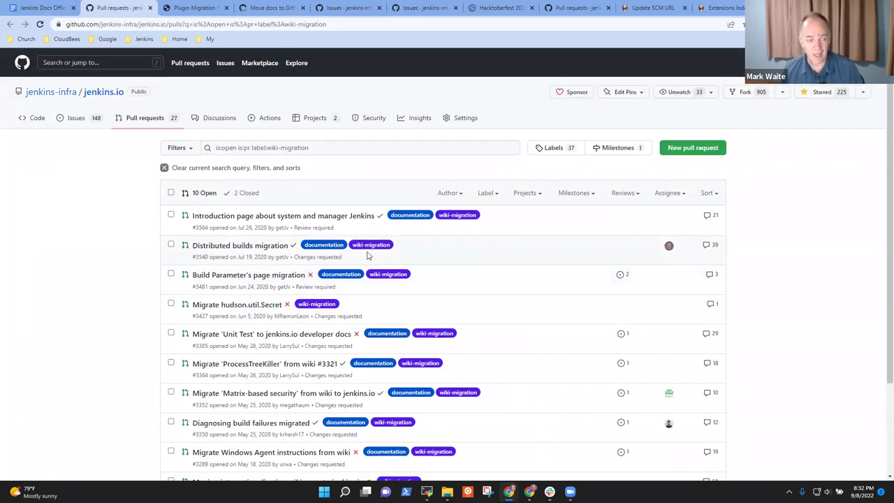
{"action": "scroll", "coordinate": [368, 256], "scroll_direction": "down", "scroll_amount": 3}
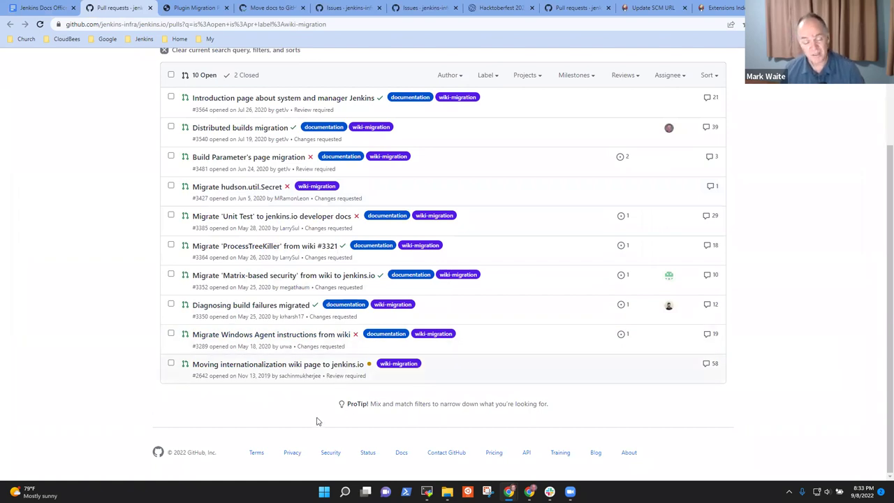
{"action": "scroll", "coordinate": [325, 439], "scroll_direction": "up", "scroll_amount": 3}
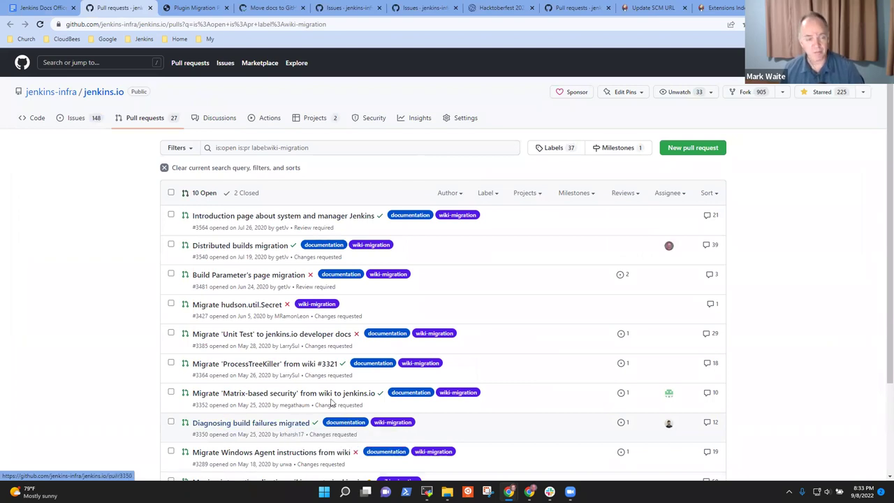
{"action": "scroll", "coordinate": [264, 277], "scroll_direction": "down", "scroll_amount": 2}
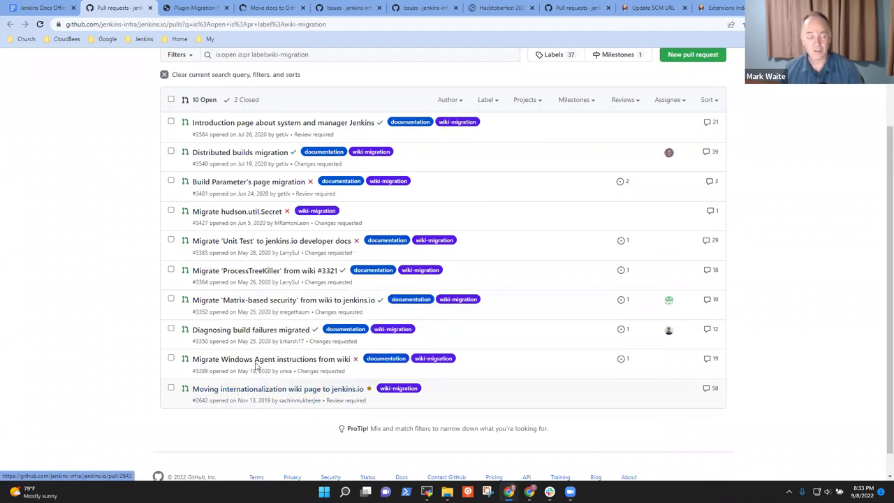
{"action": "left_click", "coordinate": [40, 8]}
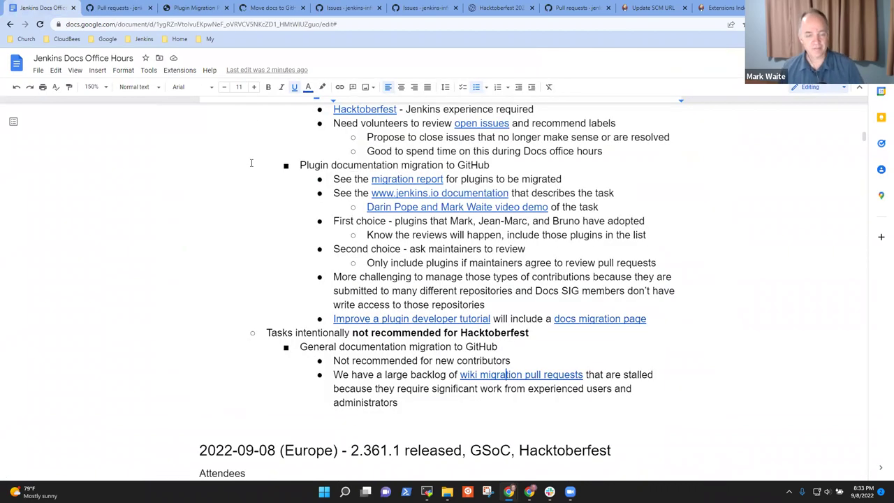
{"action": "left_click", "coordinate": [319, 334]}
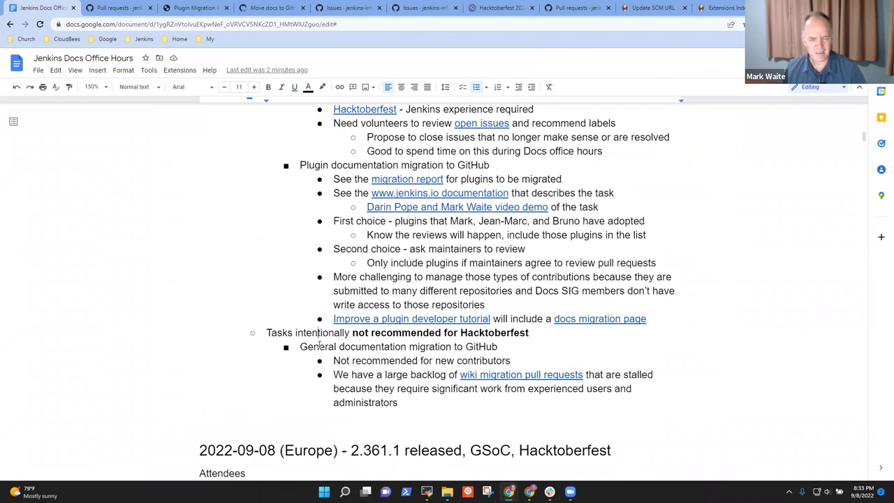
{"action": "triple_click", "coordinate": [319, 346]}
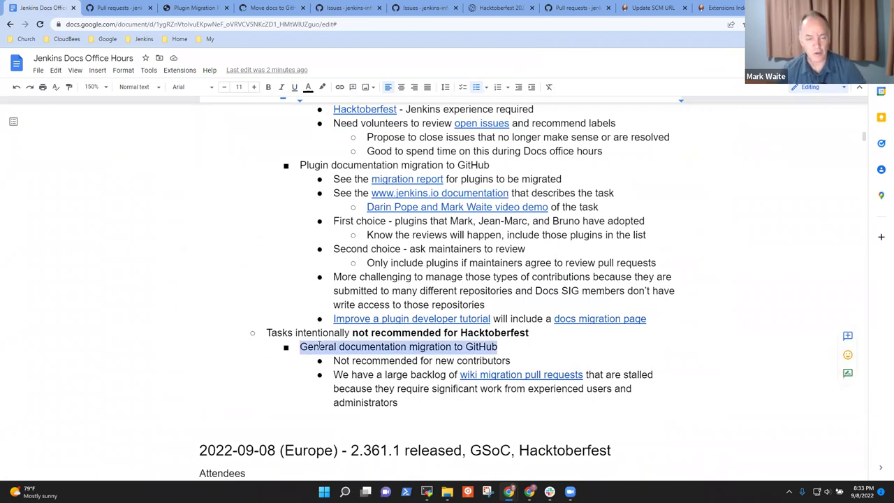
{"action": "scroll", "coordinate": [283, 309], "scroll_direction": "up", "scroll_amount": 3}
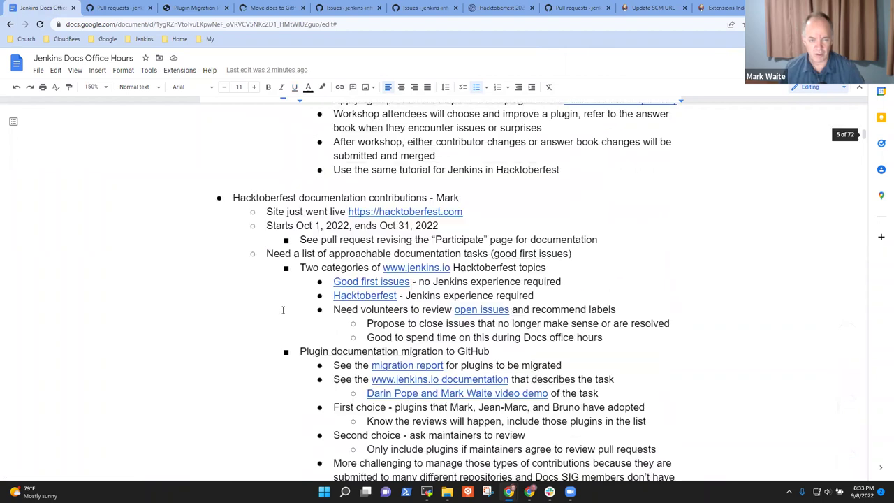
{"action": "triple_click", "coordinate": [304, 269]}
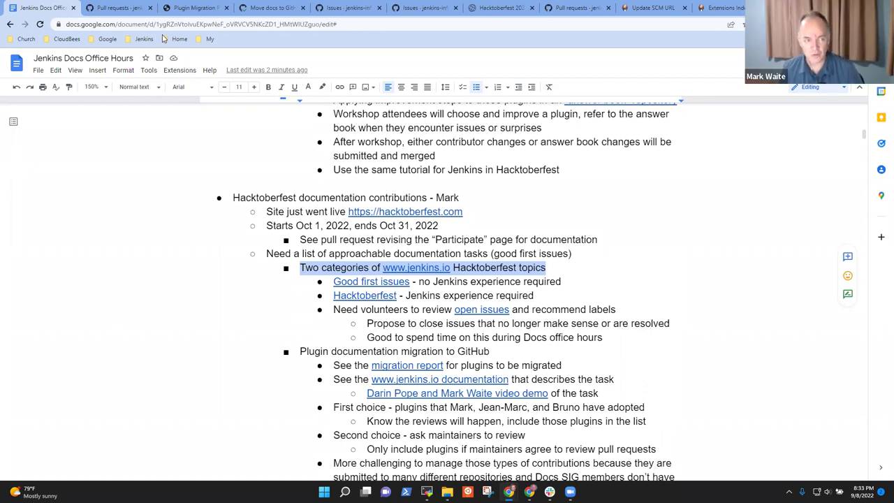
- Go back to the jenkins.io repository on GitHub and open the "Correct malformed xref" issue #5433 from its issue list
{"action": "left_click", "coordinate": [118, 8]}
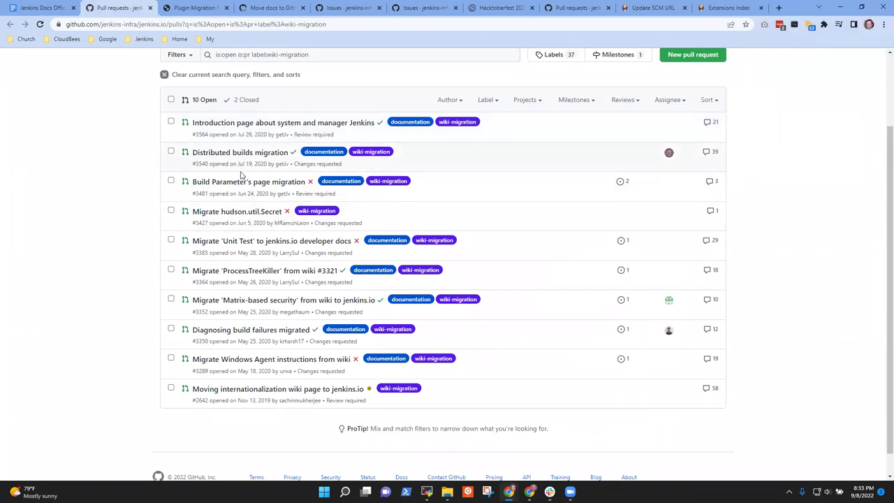
{"action": "scroll", "coordinate": [209, 167], "scroll_direction": "up", "scroll_amount": 2}
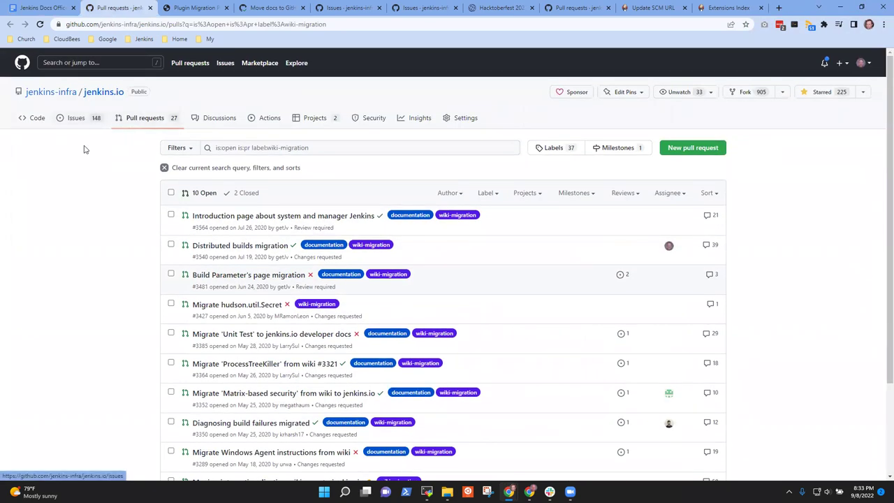
{"action": "left_click", "coordinate": [94, 117]}
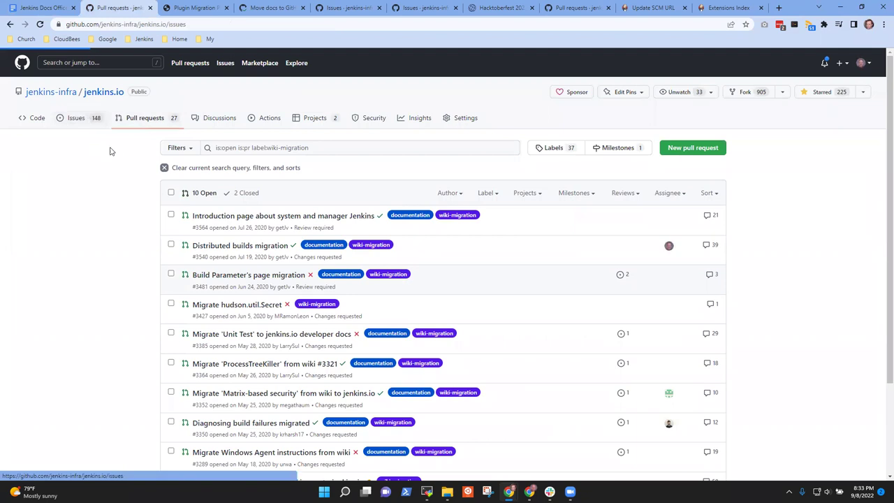
{"action": "left_click", "coordinate": [242, 202]}
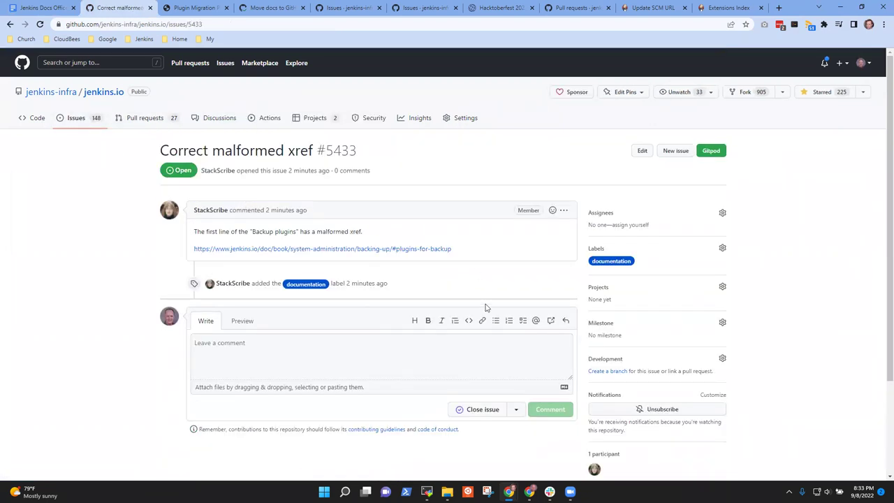
- Open the backup page linked in the issue, highlight "Manage Plugins>Available" under "Plugins for backup", and return to the issue
{"action": "left_click", "coordinate": [375, 249]}
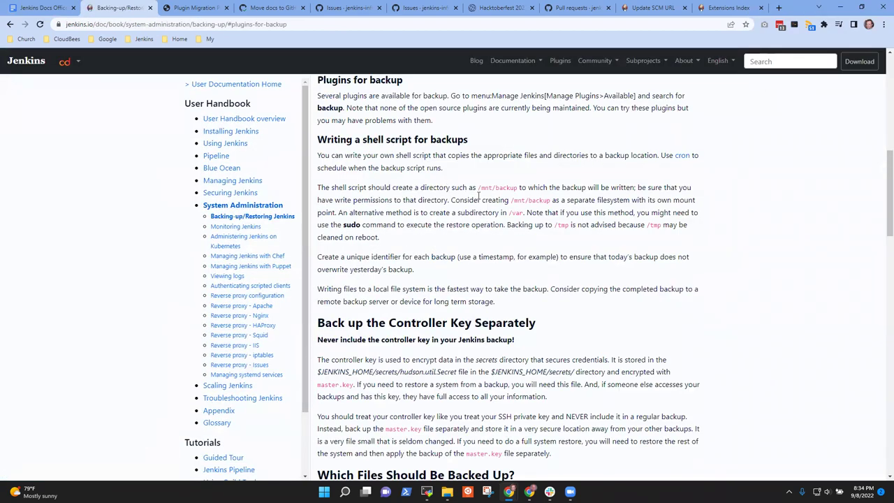
{"action": "scroll", "coordinate": [493, 201], "scroll_direction": "up", "scroll_amount": 2}
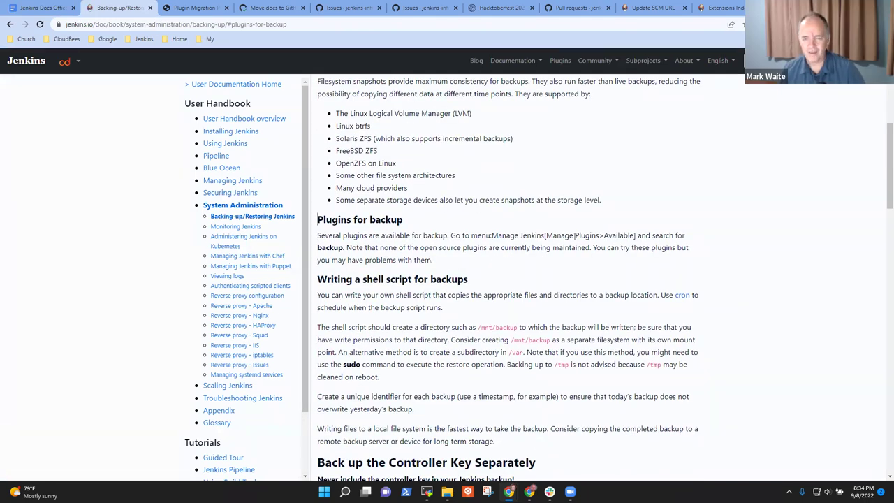
{"action": "left_click_drag", "start_coordinate": [548, 235], "coordinate": [618, 243]}
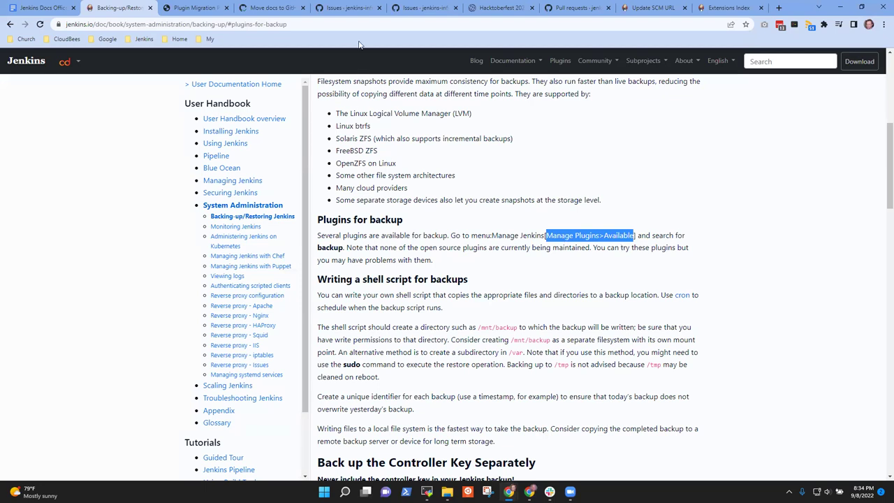
{"action": "left_click", "coordinate": [9, 25]}
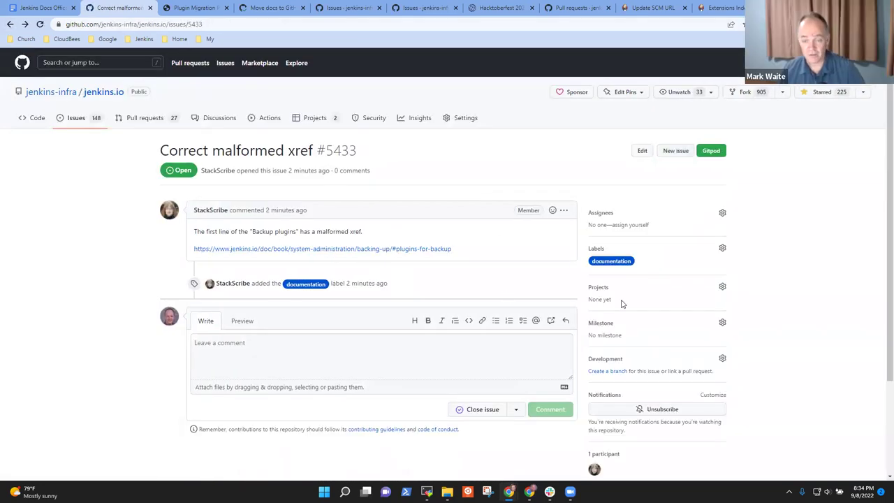
- Add the "good first issue" label to the "Correct malformed xref" issue
{"action": "left_click", "coordinate": [596, 250]}
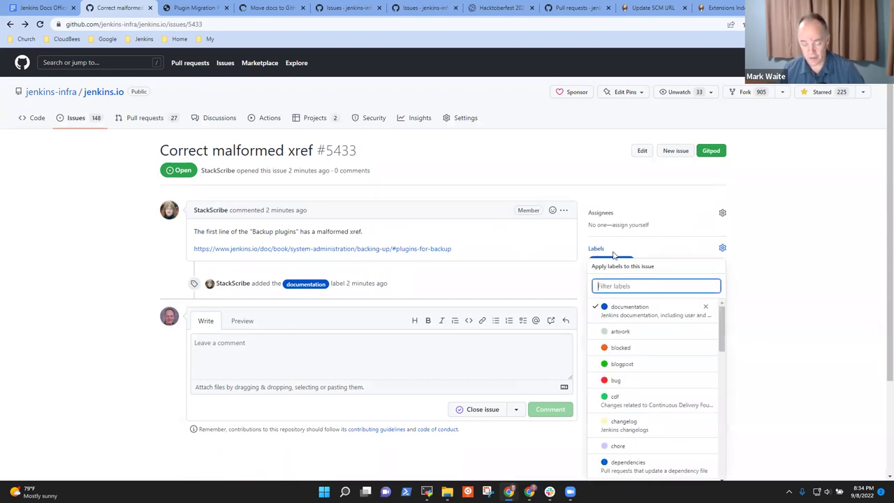
{"action": "type", "text": "good"}
{"action": "left_click", "coordinate": [631, 315]}
{"action": "left_click", "coordinate": [812, 305]}
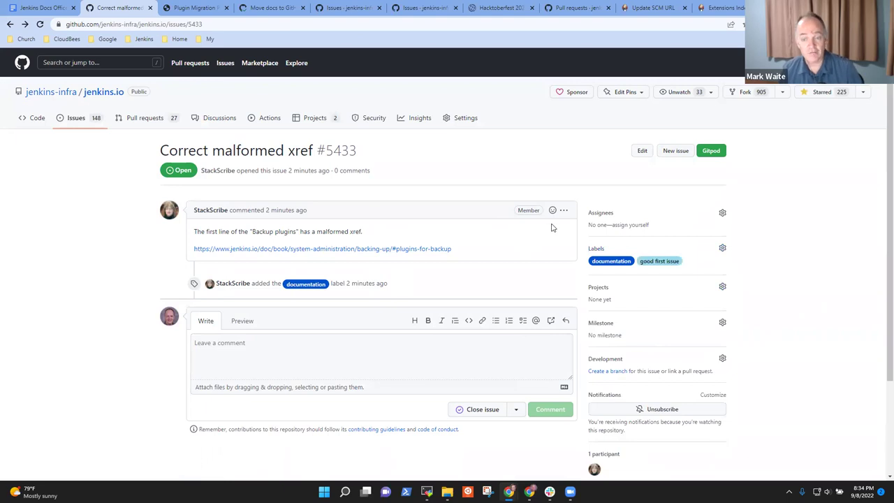
- Open issue #5432, "Review/rewrite intro to Blue Ocean to reflect new status", and add the "hacktoberfest" label to it
{"action": "left_click", "coordinate": [90, 120]}
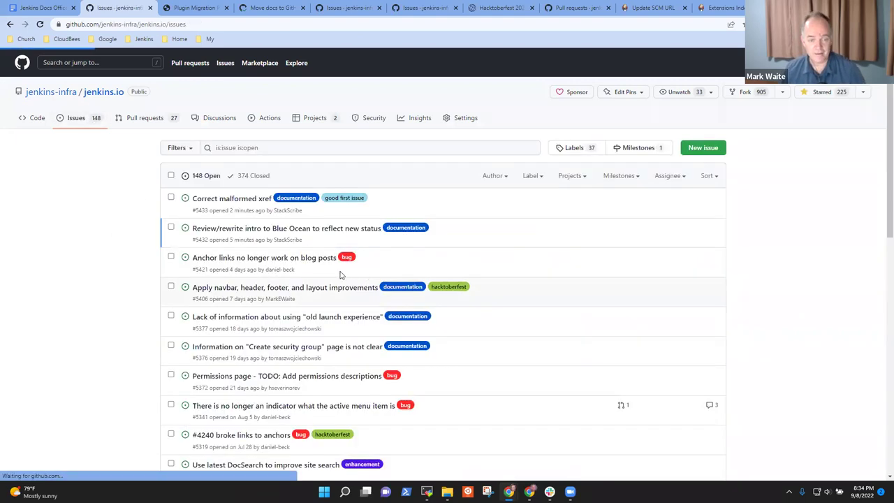
{"action": "left_click", "coordinate": [303, 229]}
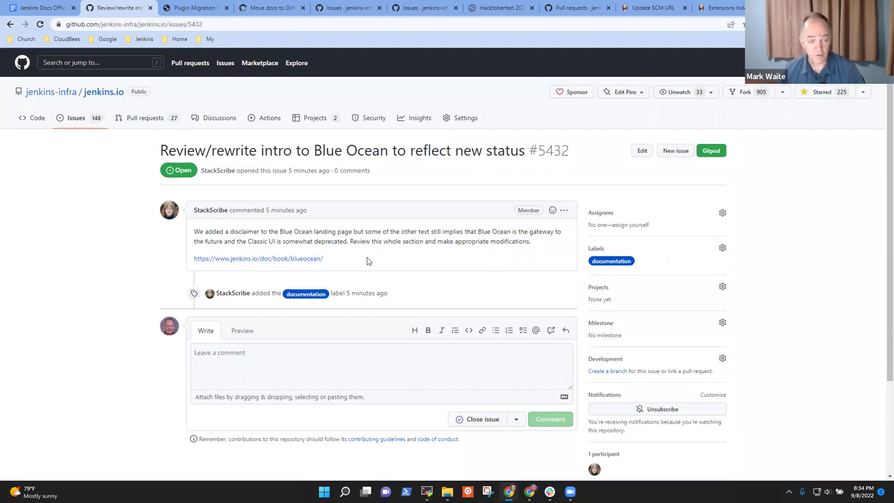
{"action": "left_click", "coordinate": [595, 250]}
{"action": "type", "text": "hackto"}
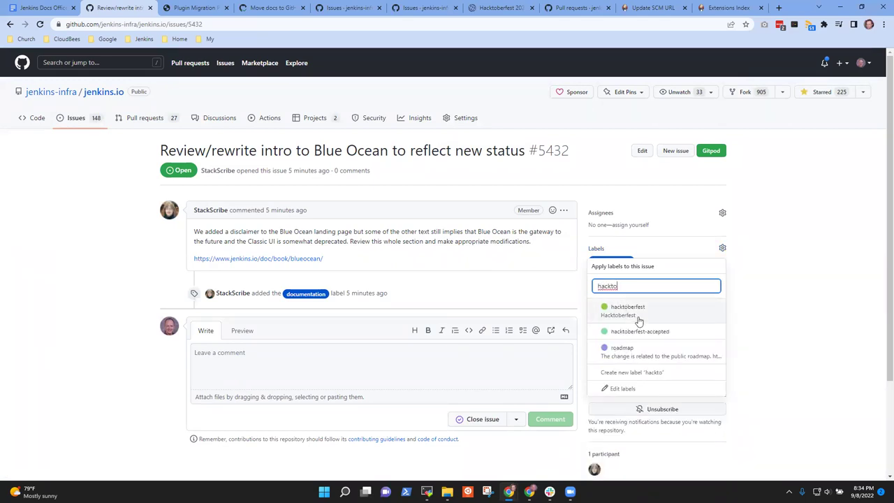
{"action": "left_click", "coordinate": [640, 312]}
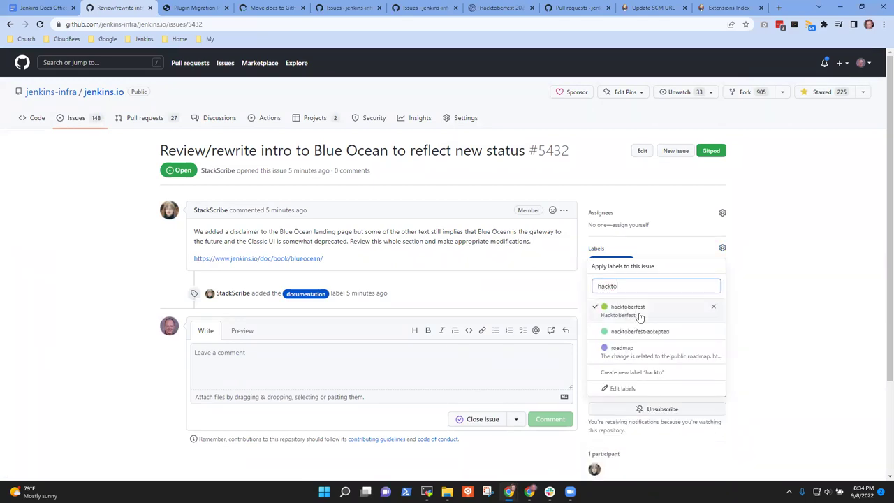
{"action": "left_click", "coordinate": [801, 278]}
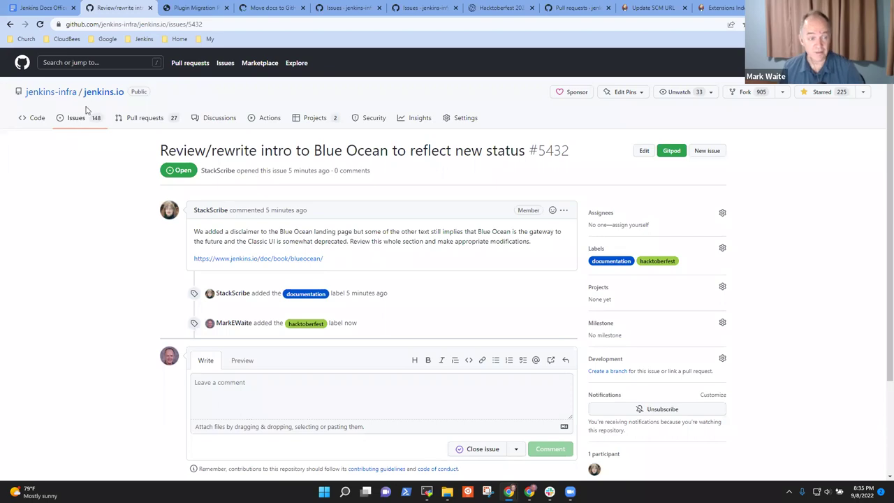
- Open the Blue Ocean chapter linked in the issue, highlight its "Blue Ocean status" note, and return to the issue
{"action": "left_click", "coordinate": [291, 259]}
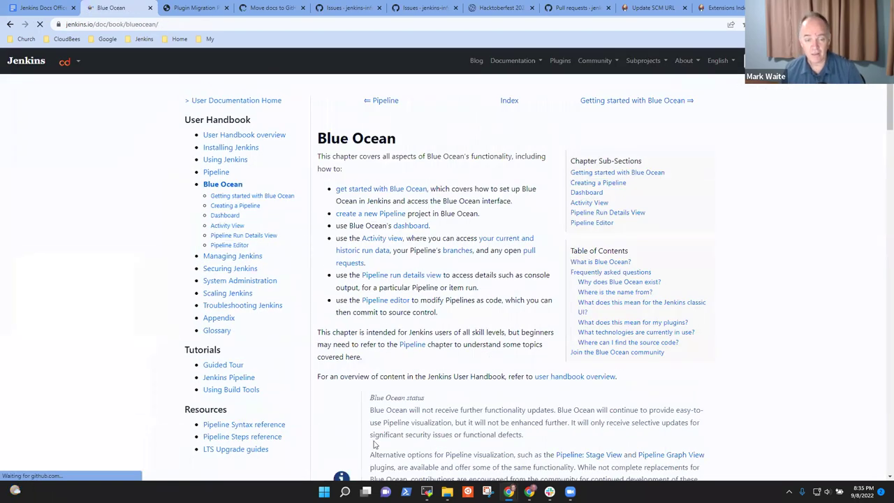
{"action": "scroll", "coordinate": [390, 415], "scroll_direction": "down", "scroll_amount": 3}
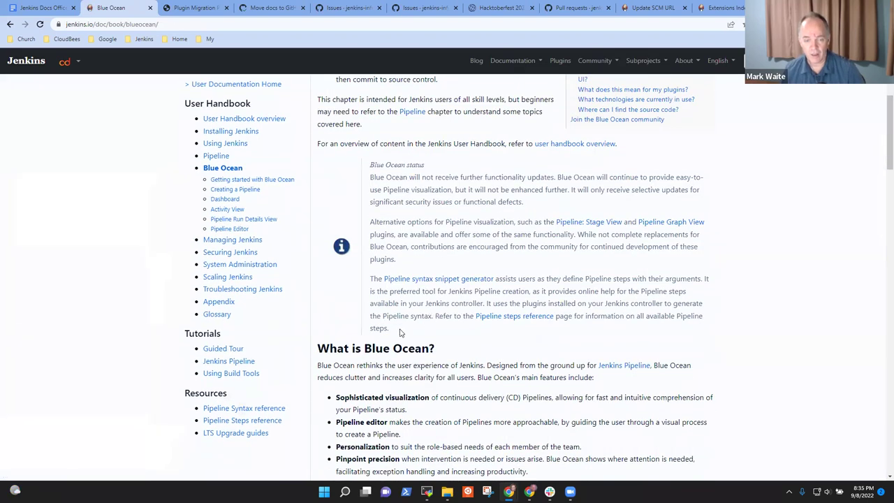
{"action": "left_click_drag", "start_coordinate": [391, 332], "coordinate": [356, 181]}
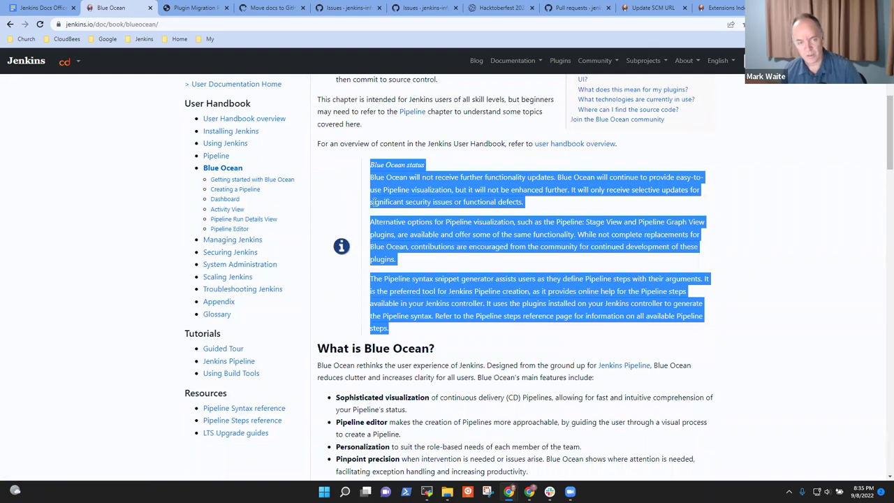
{"action": "left_click", "coordinate": [7, 27]}
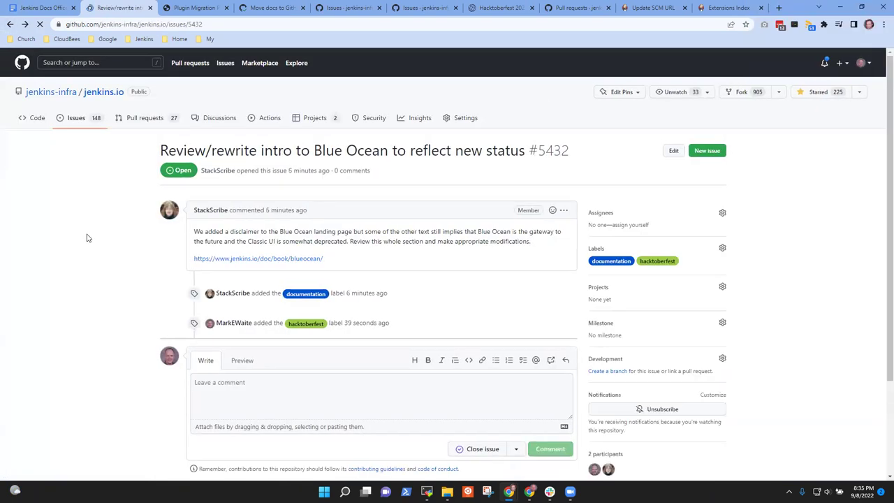
- Return to the jenkins.io repository's list of open issues and show it in full screen
{"action": "left_click", "coordinate": [74, 118]}
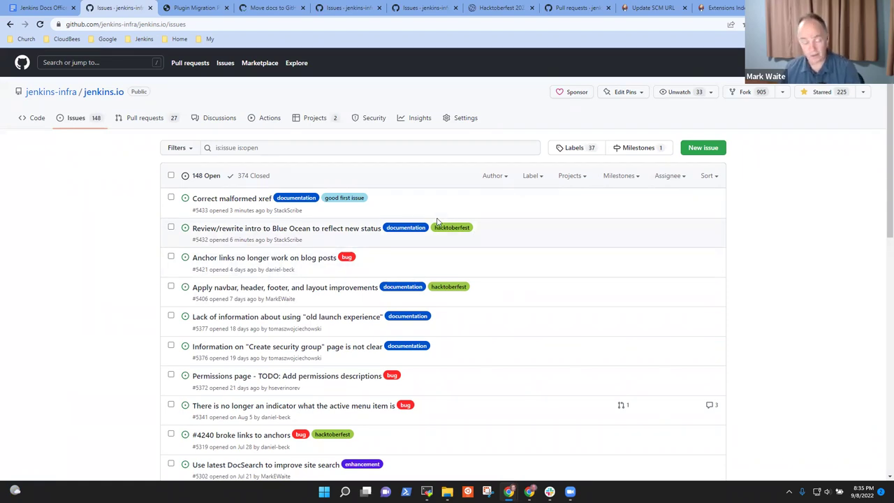
{"action": "key", "text": "F11"}
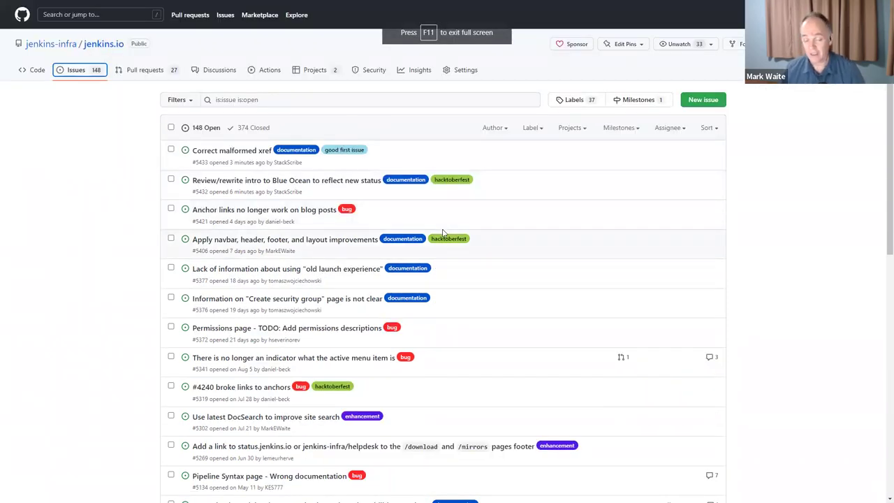
- Look through the first page of open jenkins.io issues down to its last entry, and leave full screen
{"action": "scroll", "coordinate": [461, 259], "scroll_direction": "down", "scroll_amount": 3}
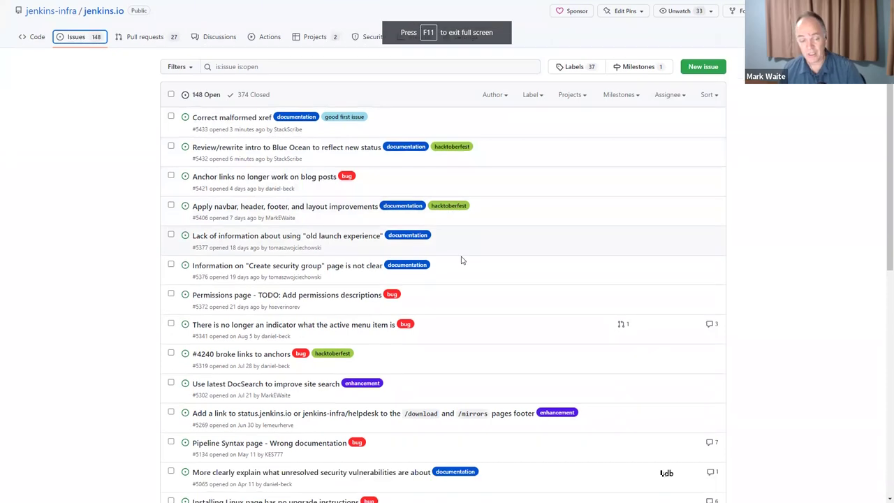
{"action": "scroll", "coordinate": [480, 273], "scroll_direction": "down", "scroll_amount": 1}
{"action": "scroll", "coordinate": [485, 269], "scroll_direction": "up", "scroll_amount": 3}
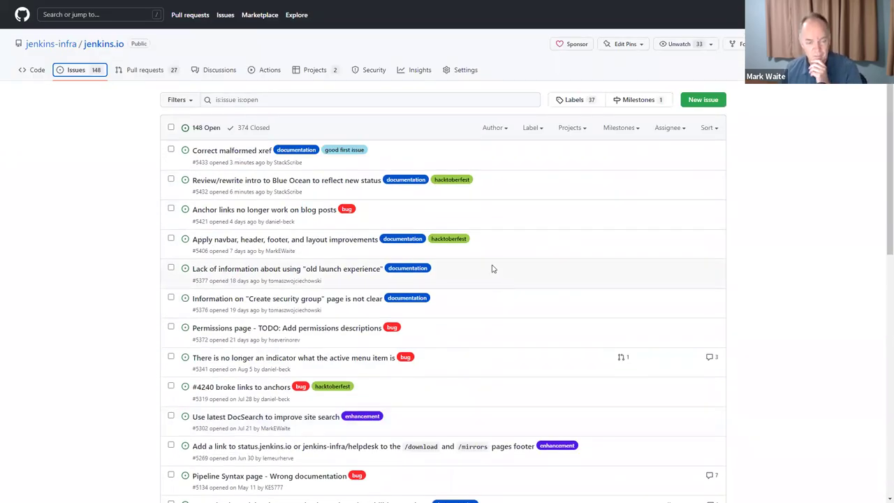
{"action": "scroll", "coordinate": [461, 297], "scroll_direction": "down", "scroll_amount": 10}
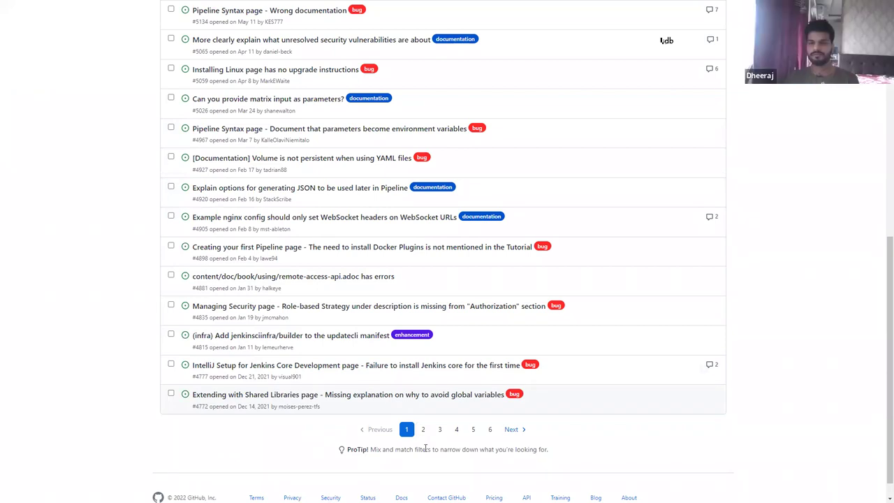
{"action": "key", "text": "F11"}
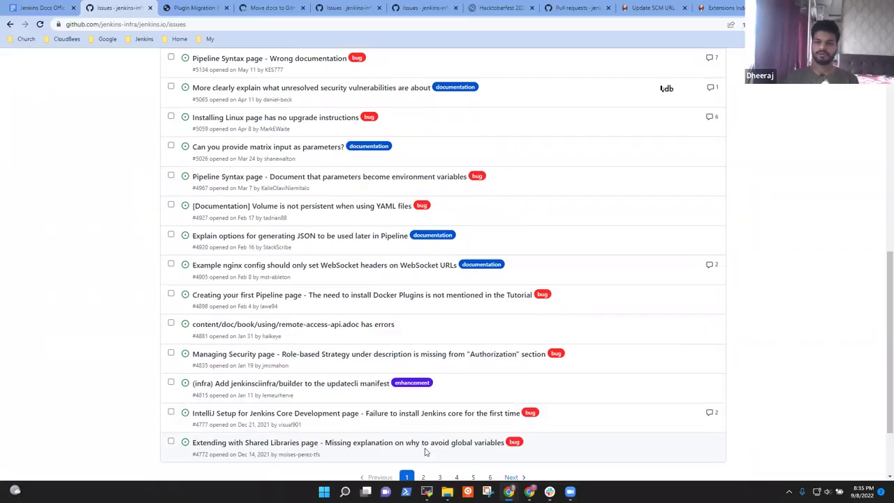
- Return to the Jenkins Docs Office Hours document and start a new top-level agenda bullet after the tasks not recommended for Hacktoberfest
{"action": "left_click", "coordinate": [26, 6]}
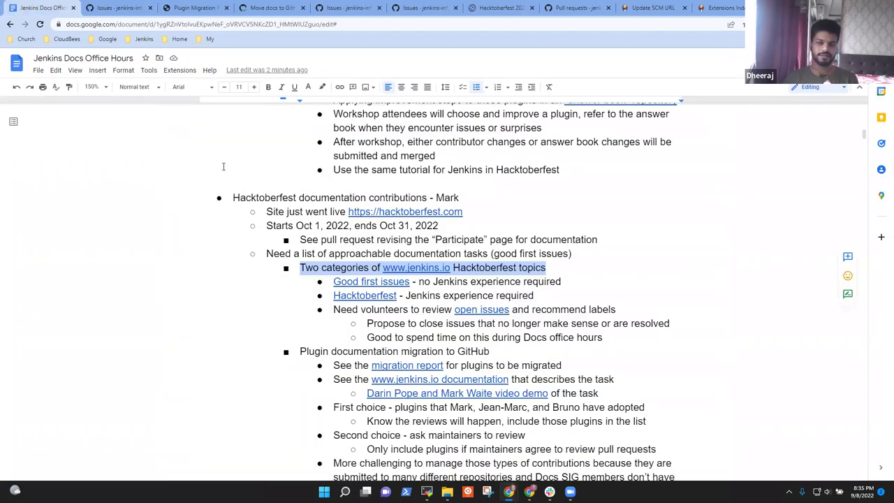
{"action": "left_click", "coordinate": [293, 197]}
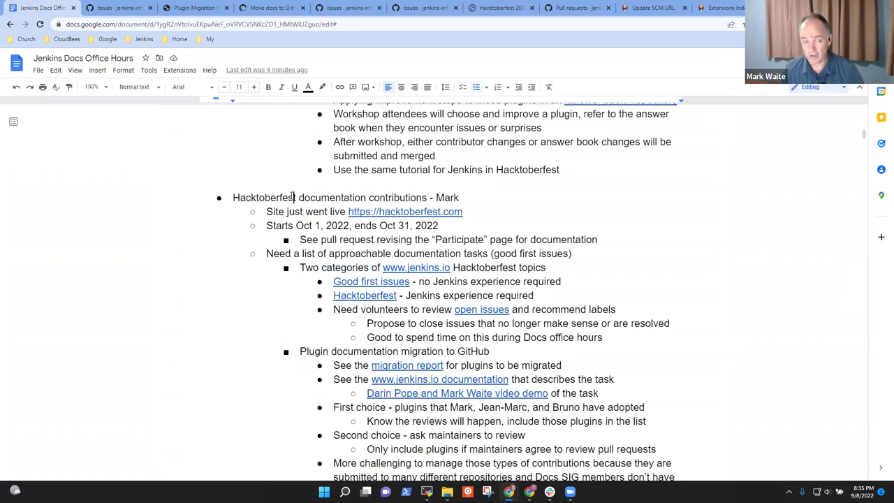
{"action": "key", "text": "Page_Down"}
{"action": "key", "text": "Down"}
{"action": "key", "text": "Down"}
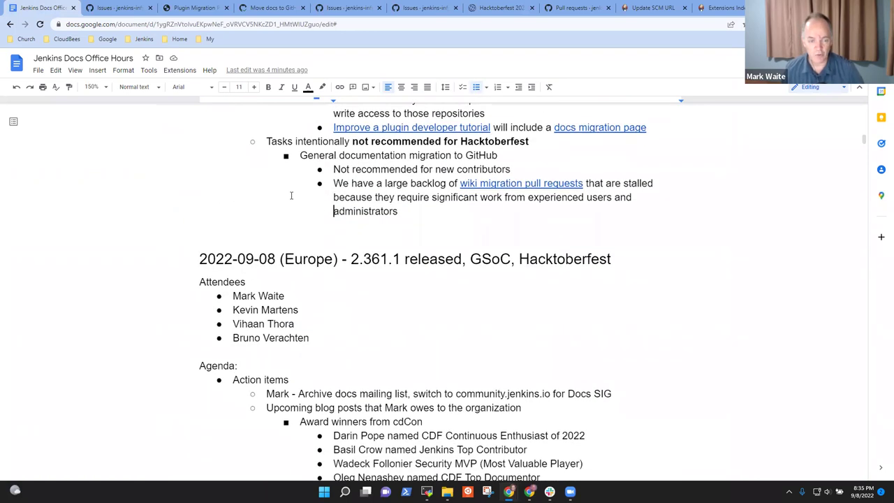
{"action": "key", "text": "Return"}
{"action": "key", "text": "shift+Tab"}
{"action": "key", "text": "shift+Tab"}
{"action": "key", "text": "shift+Tab"}
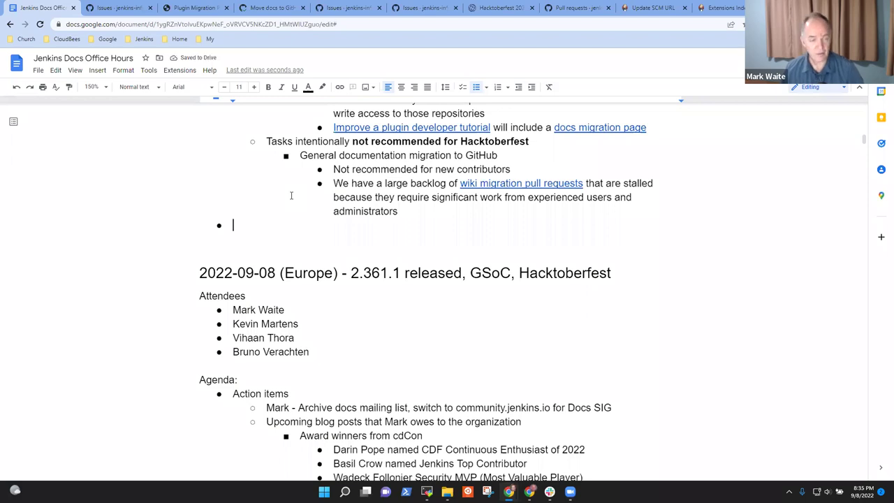
- Title the new agenda bullet "Backend extensions indexer" and start an empty sub-bullet beneath it
{"action": "type", "text": "Other topic"}
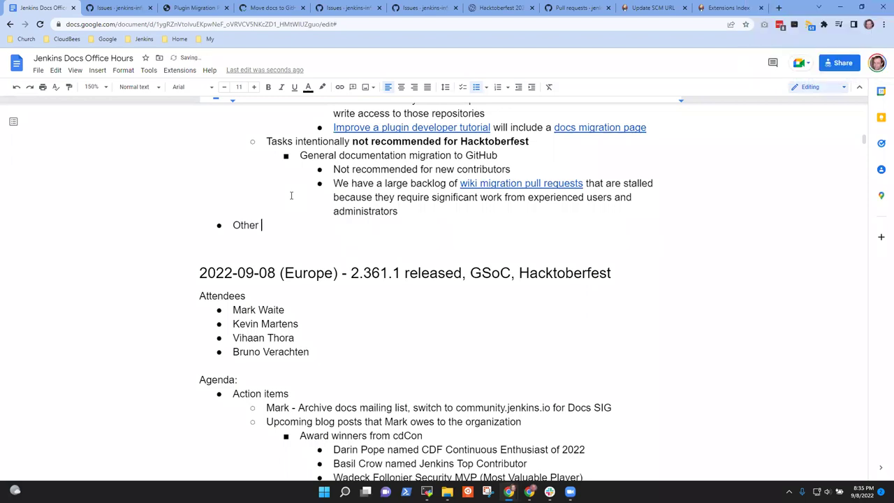
{"action": "key", "text": "ctrl+BackSpace"}
{"action": "key", "text": "ctrl+BackSpace"}
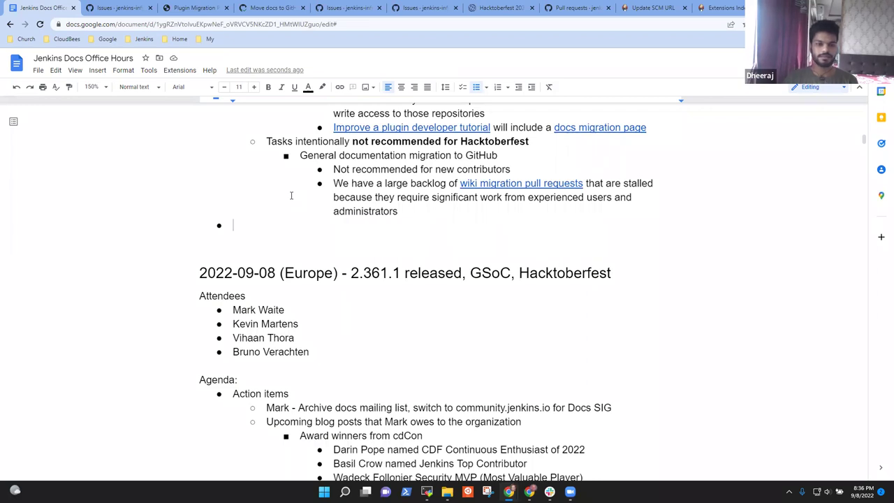
{"action": "type", "text": "Backend extensions indexer"}
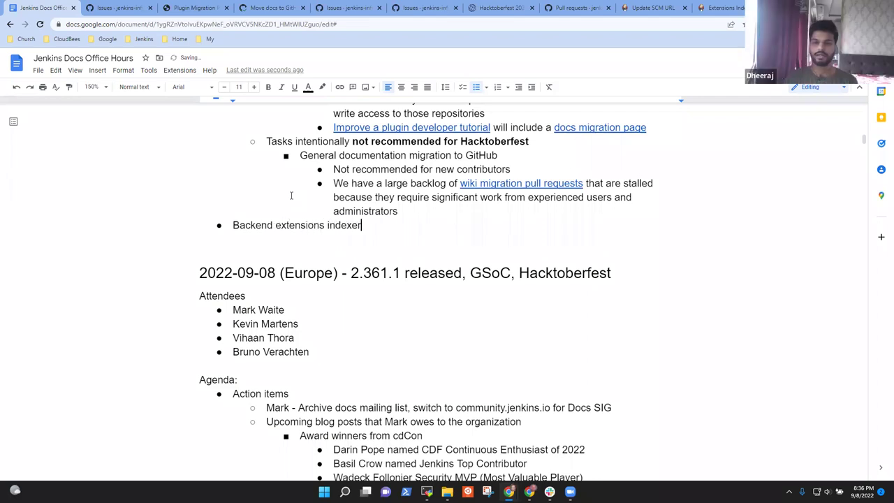
{"action": "key", "text": "Return"}
{"action": "key", "text": "Tab"}
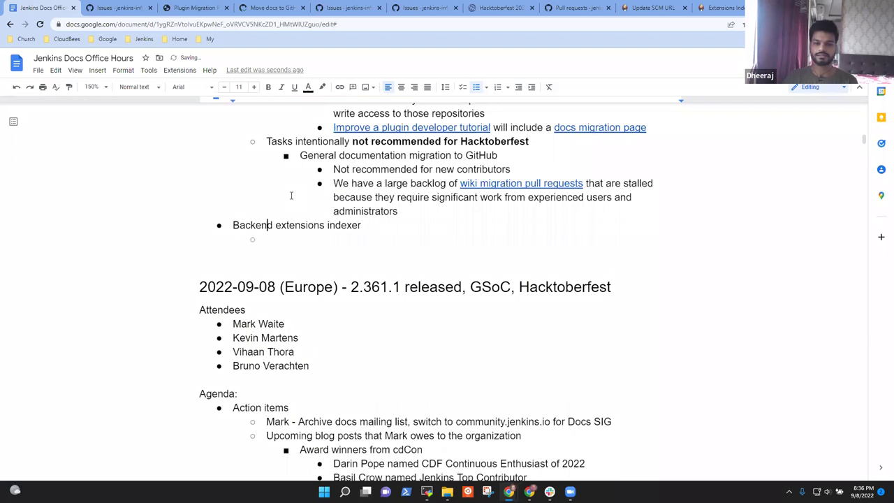
- Insert a blank line between the Hacktoberfest section and the "Backend extensions indexer" bullet, and return to the sub-bullet
{"action": "scroll", "coordinate": [291, 201], "scroll_direction": "up", "scroll_amount": 5}
{"action": "key", "text": "Up"}
{"action": "key", "text": "Up"}
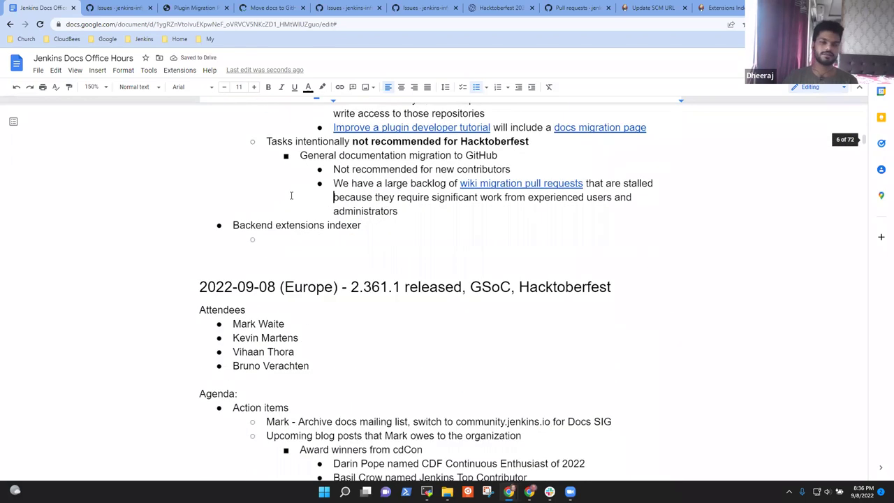
{"action": "key", "text": "End"}
{"action": "key", "text": "Return"}
{"action": "key", "text": "shift+Tab"}
{"action": "key", "text": "shift+Tab"}
{"action": "key", "text": "shift+Tab"}
{"action": "key", "text": "BackSpace"}
{"action": "key", "text": "Down"}
{"action": "key", "text": "Down"}
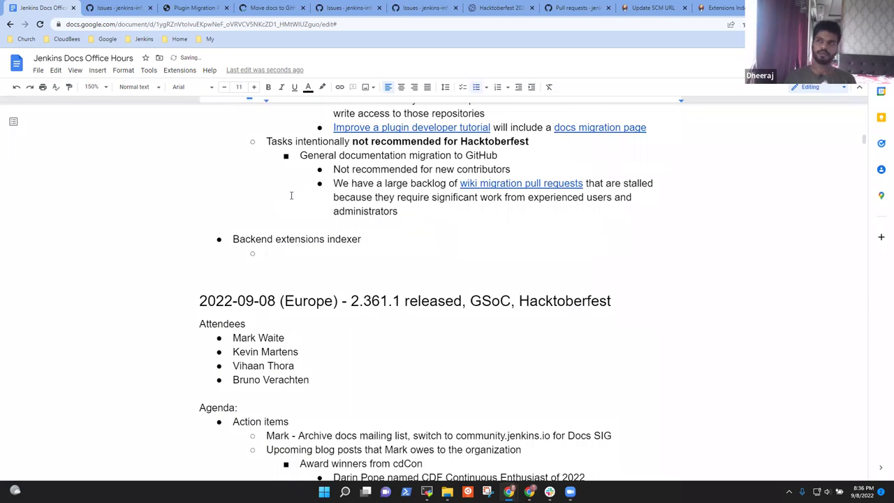
- Open the backend-extension-indexer job on ci.jenkins.io, show its pull requests, and open PR-39
{"action": "left_click", "coordinate": [723, 8]}
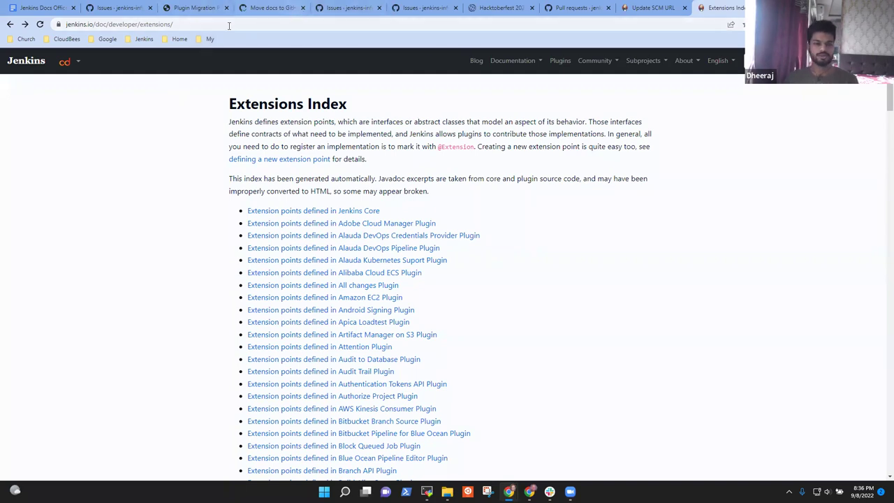
{"action": "left_click", "coordinate": [201, 23]}
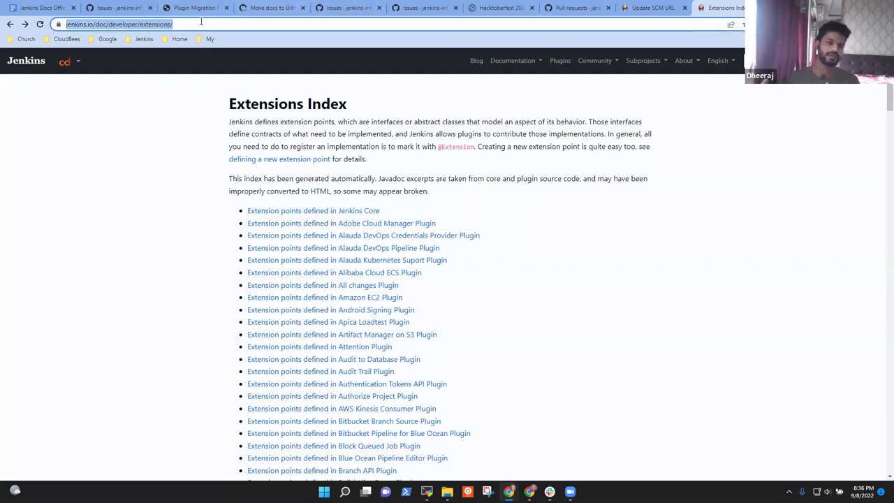
{"action": "type", "text": "backend"}
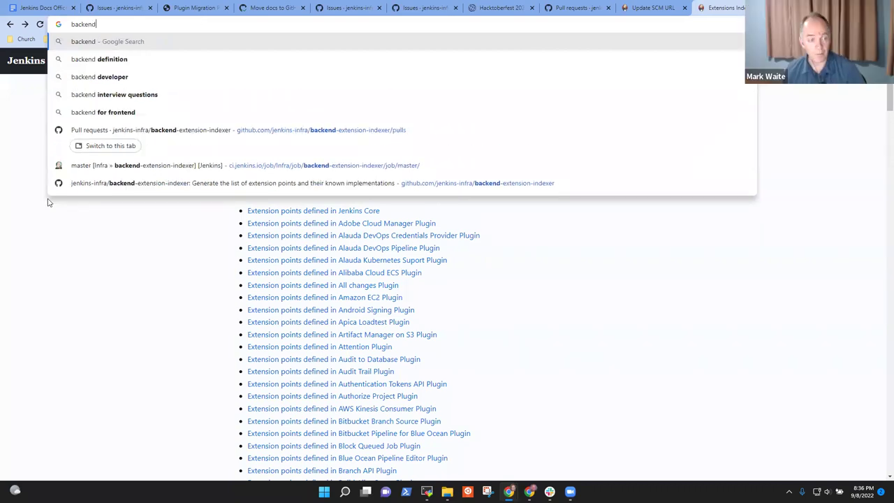
{"action": "left_click", "coordinate": [150, 169]}
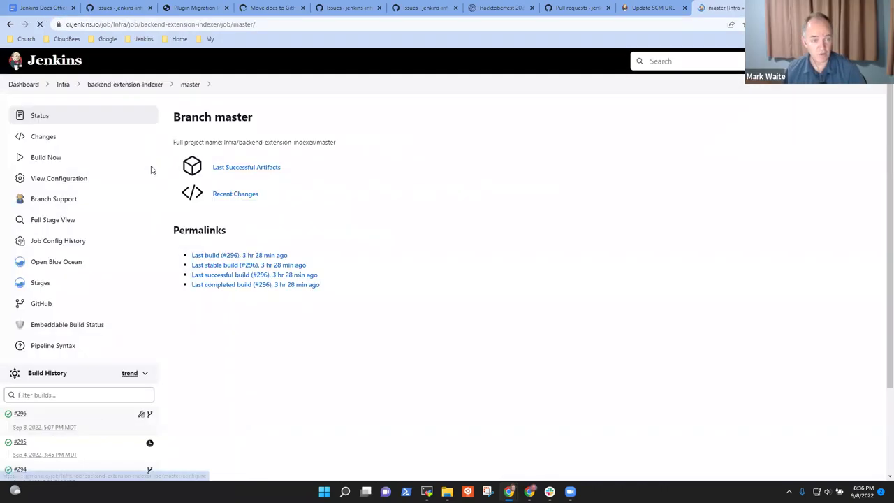
{"action": "left_click", "coordinate": [122, 83]}
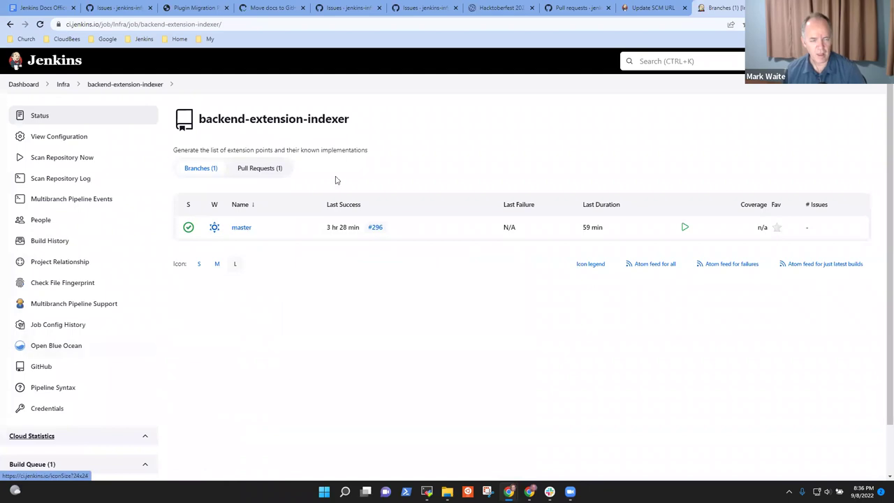
{"action": "left_click", "coordinate": [266, 172]}
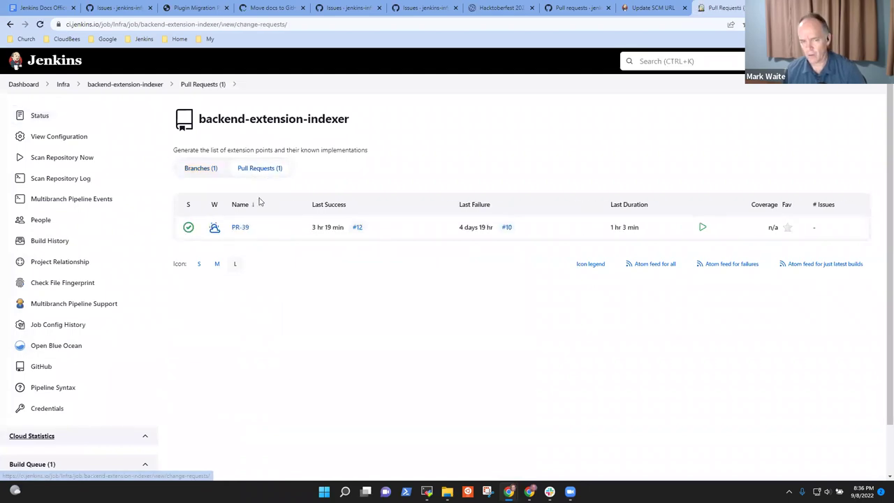
{"action": "left_click", "coordinate": [242, 230]}
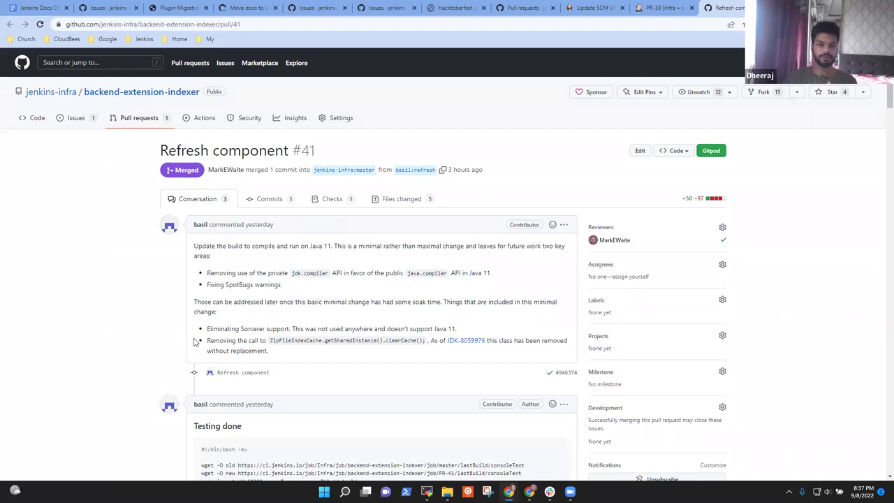
- Read through pull request #41, "Refresh component", from its description and failure lists to the merge comment, and return to its start
{"action": "scroll", "coordinate": [331, 352], "scroll_direction": "down", "scroll_amount": 15}
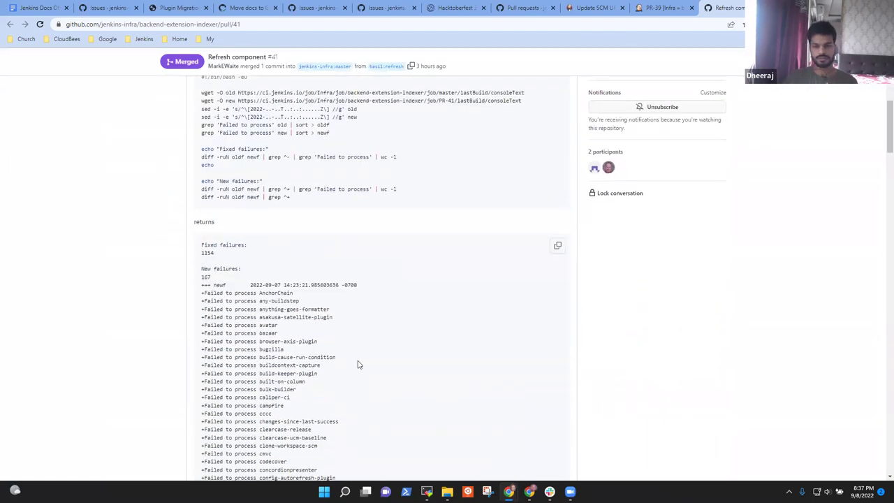
{"action": "scroll", "coordinate": [360, 362], "scroll_direction": "down", "scroll_amount": 3}
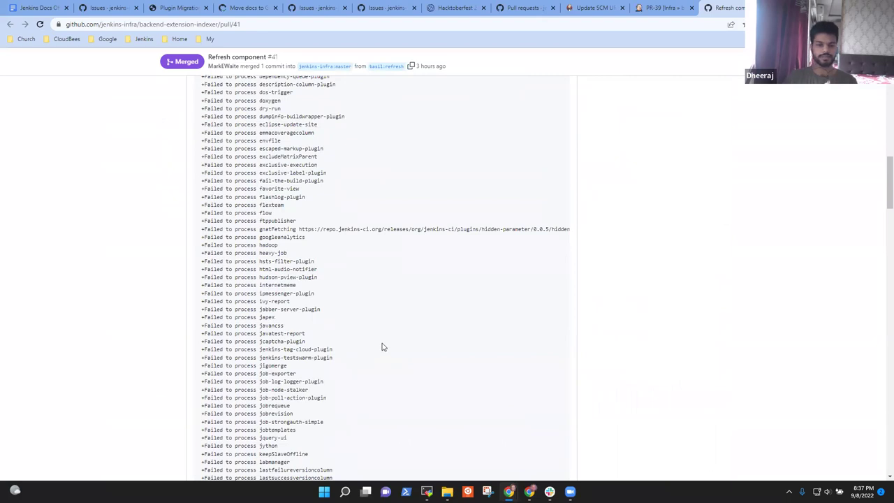
{"action": "scroll", "coordinate": [401, 356], "scroll_direction": "down", "scroll_amount": 1}
{"action": "scroll", "coordinate": [606, 359], "scroll_direction": "down", "scroll_amount": 10}
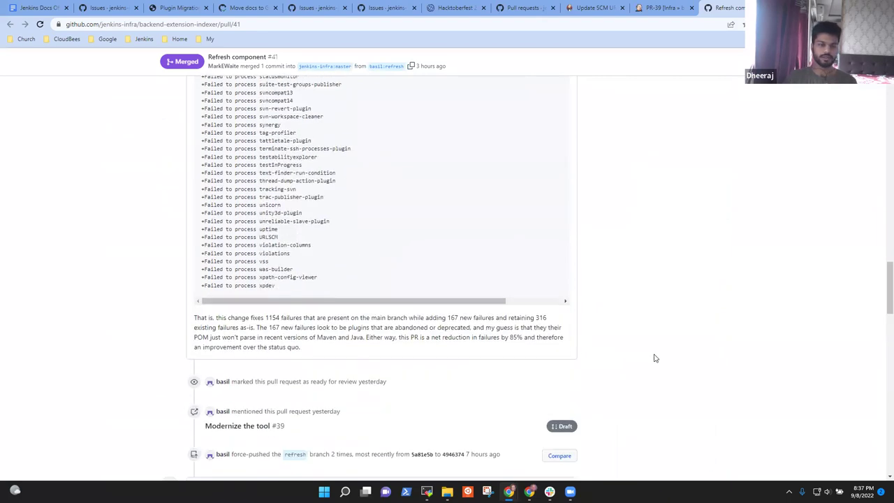
{"action": "scroll", "coordinate": [652, 361], "scroll_direction": "down", "scroll_amount": 15}
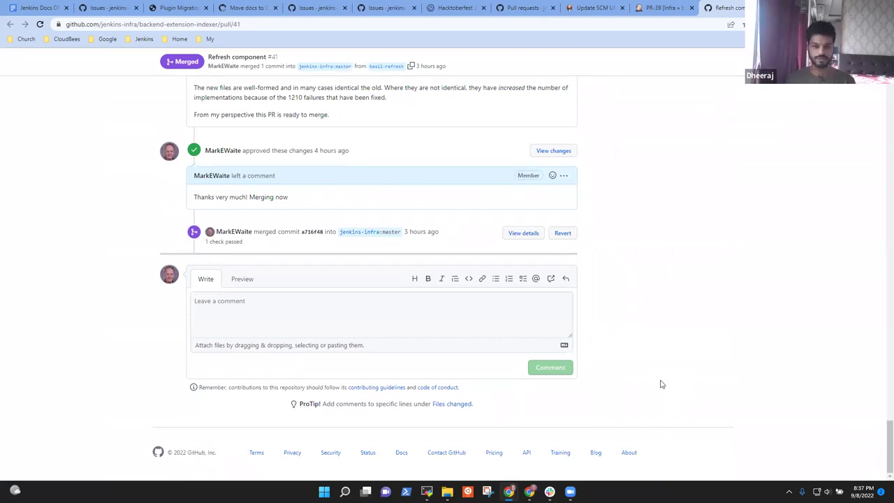
{"action": "scroll", "coordinate": [882, 433], "scroll_direction": "up", "scroll_amount": 4}
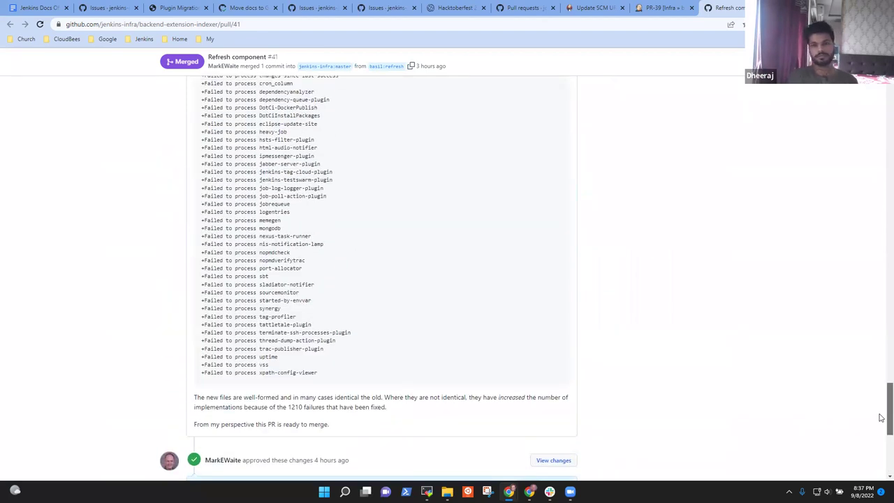
{"action": "scroll", "coordinate": [882, 419], "scroll_direction": "down", "scroll_amount": 1}
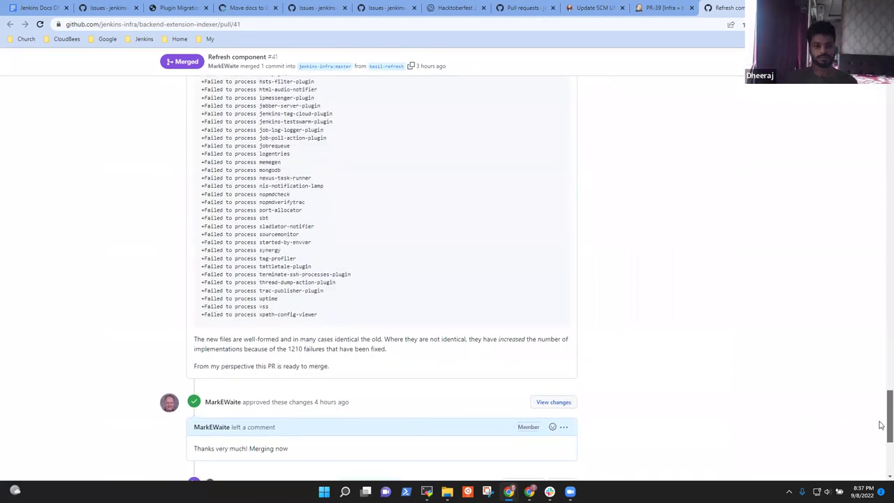
{"action": "scroll", "coordinate": [881, 425], "scroll_direction": "up", "scroll_amount": 20}
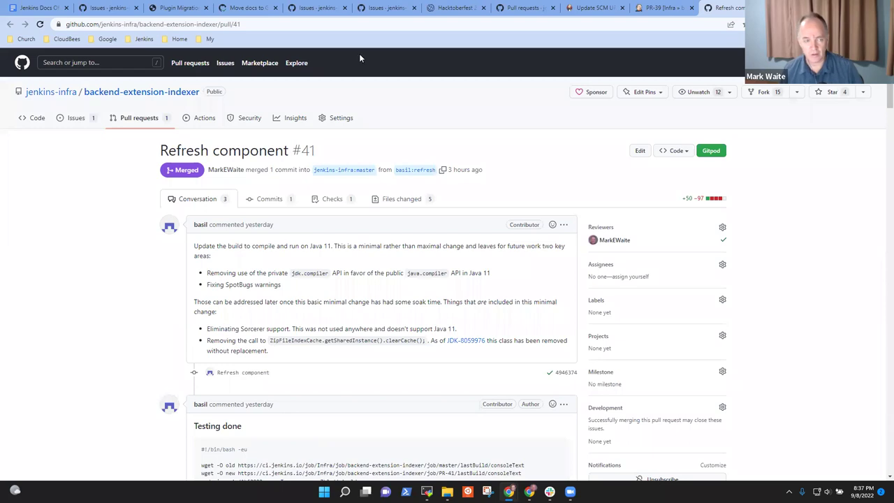
{"action": "left_click", "coordinate": [256, 26]}
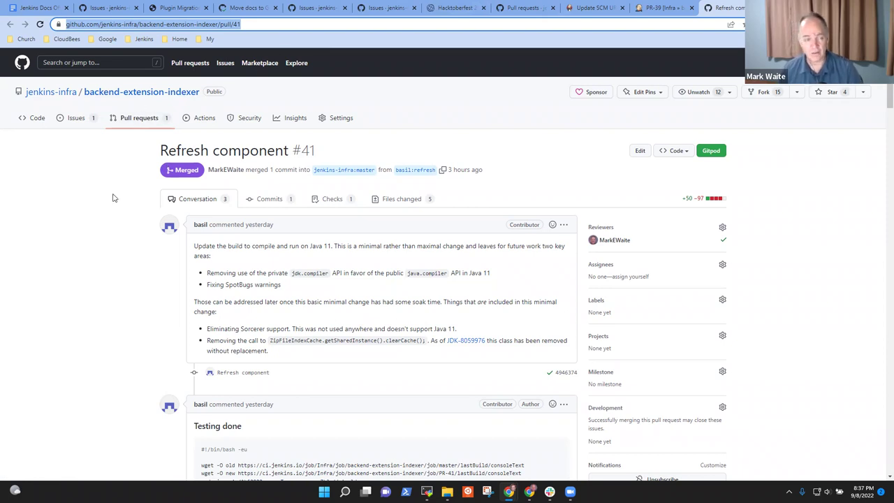
{"action": "left_click", "coordinate": [62, 214]}
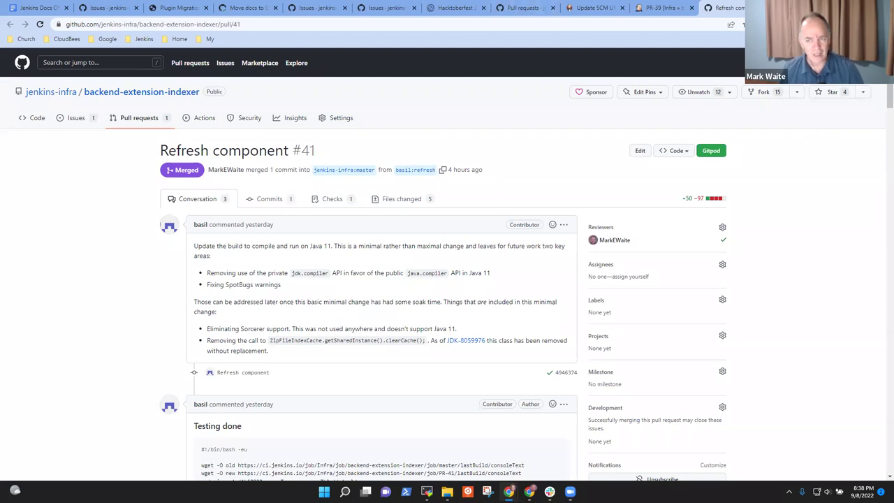
- Open the Extend Jenkins page of jenkins.io in a new tab, go to its Extensions Index, and highlight the Jenkins Core entry
{"action": "key", "text": "ctrl+t"}
{"action": "left_click", "coordinate": [143, 39]}
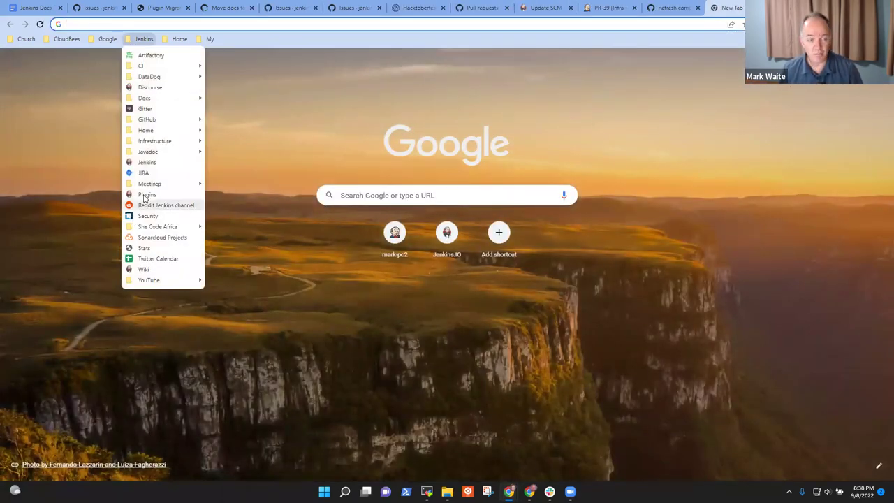
{"action": "left_click", "coordinate": [153, 162]}
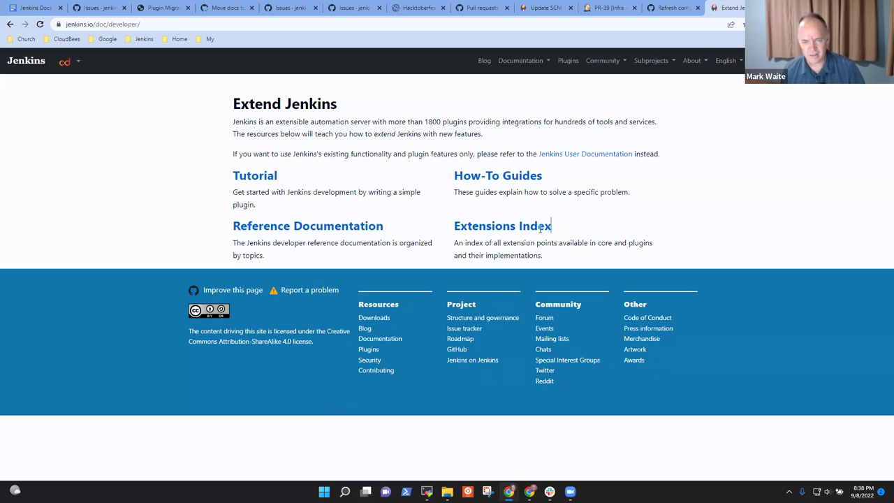
{"action": "left_click_drag", "start_coordinate": [551, 226], "coordinate": [454, 229]}
{"action": "left_click", "coordinate": [572, 222]}
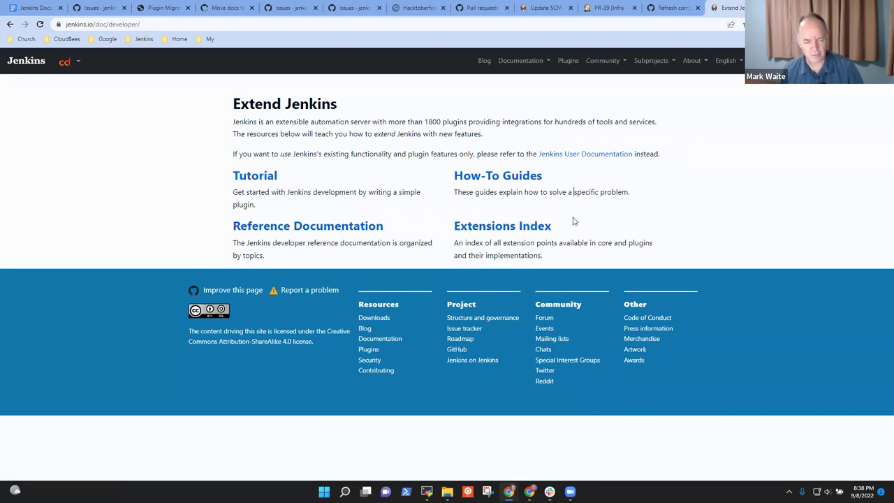
{"action": "left_click", "coordinate": [515, 232]}
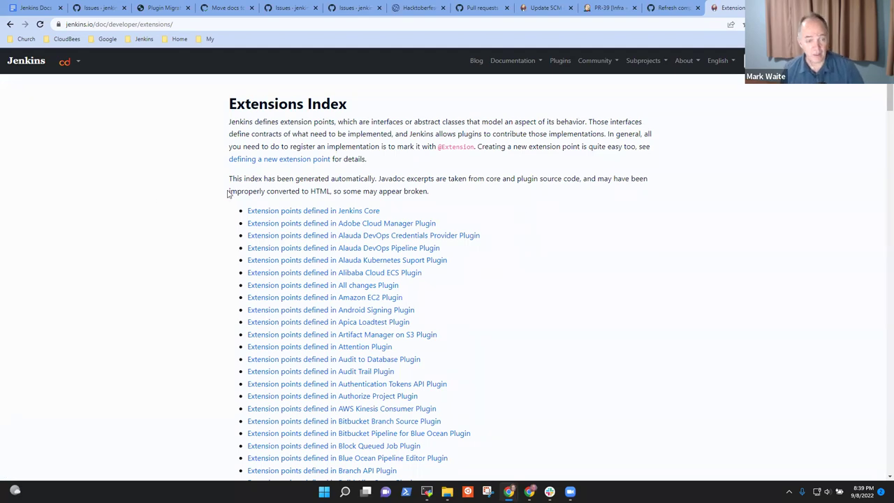
{"action": "left_click_drag", "start_coordinate": [391, 212], "coordinate": [261, 213]}
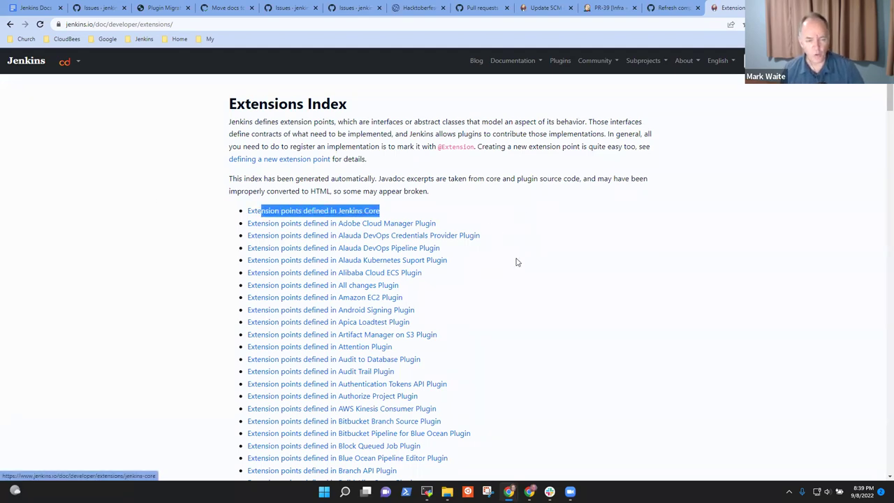
- Find the Git Plugin entry in the Extensions Index and open its page of extension points
{"action": "left_click", "coordinate": [517, 262]}
{"action": "scroll", "coordinate": [402, 321], "scroll_direction": "down", "scroll_amount": 3}
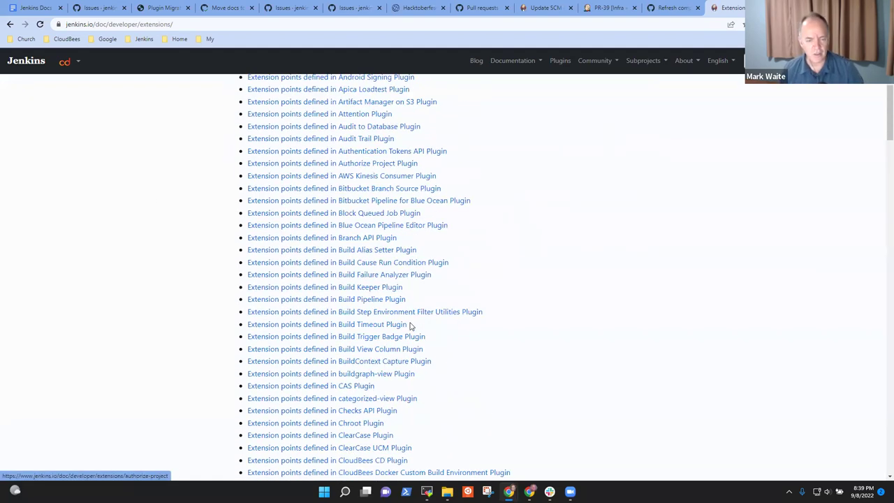
{"action": "scroll", "coordinate": [454, 316], "scroll_direction": "down", "scroll_amount": 5}
{"action": "scroll", "coordinate": [482, 331], "scroll_direction": "down", "scroll_amount": 9}
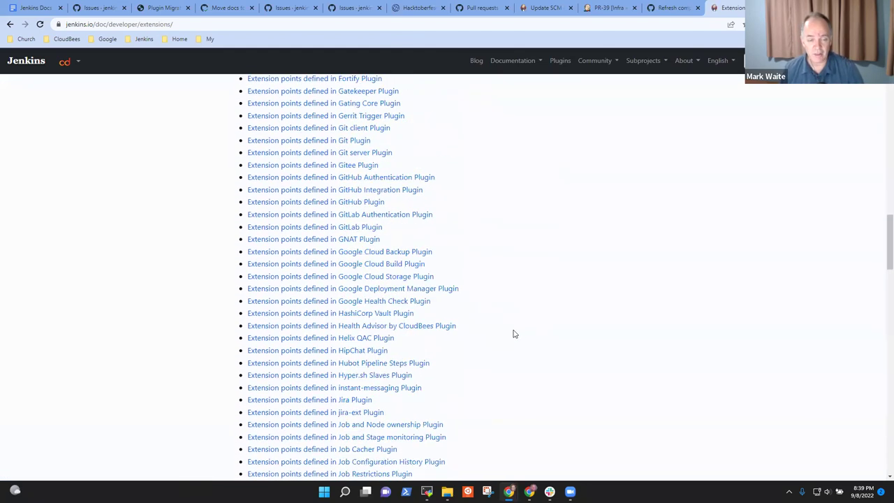
{"action": "scroll", "coordinate": [513, 333], "scroll_direction": "up", "scroll_amount": 1}
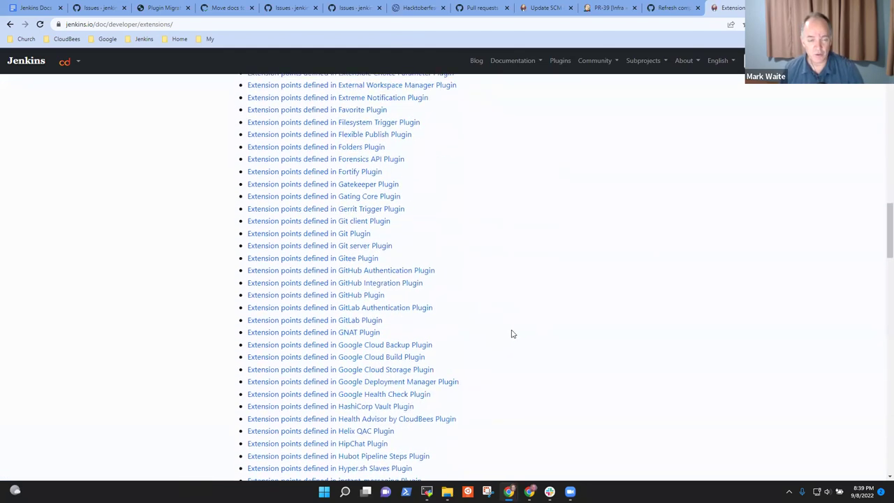
{"action": "left_click", "coordinate": [293, 238]}
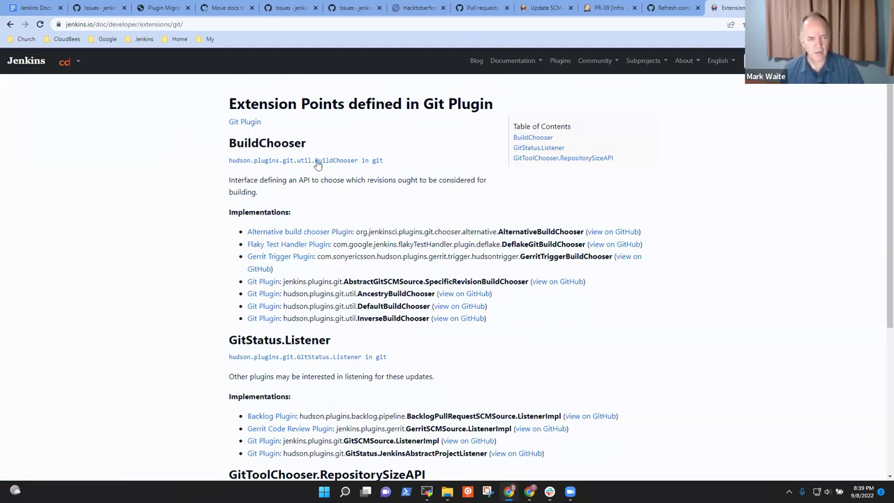
- Highlight the BuildChooser heading and its Git Plugin implementations, then clear the selection
{"action": "double_click", "coordinate": [268, 143]}
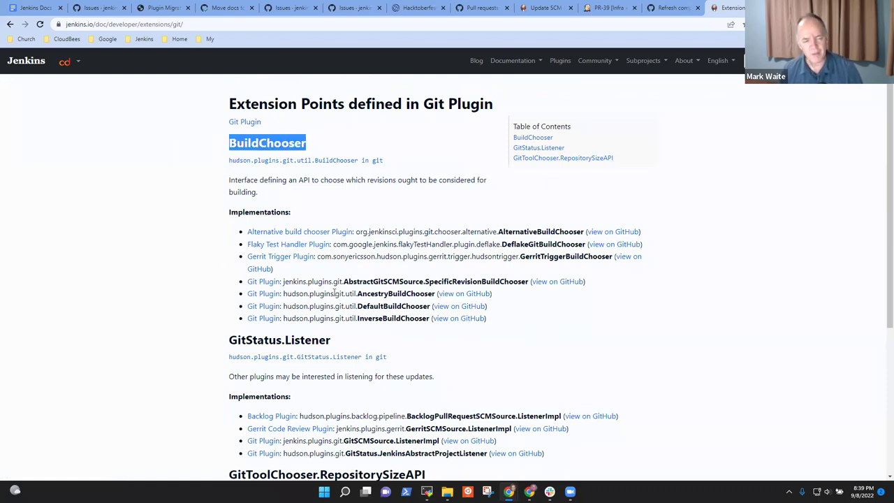
{"action": "left_click_drag", "start_coordinate": [516, 328], "coordinate": [257, 279]}
{"action": "left_click", "coordinate": [286, 269]}
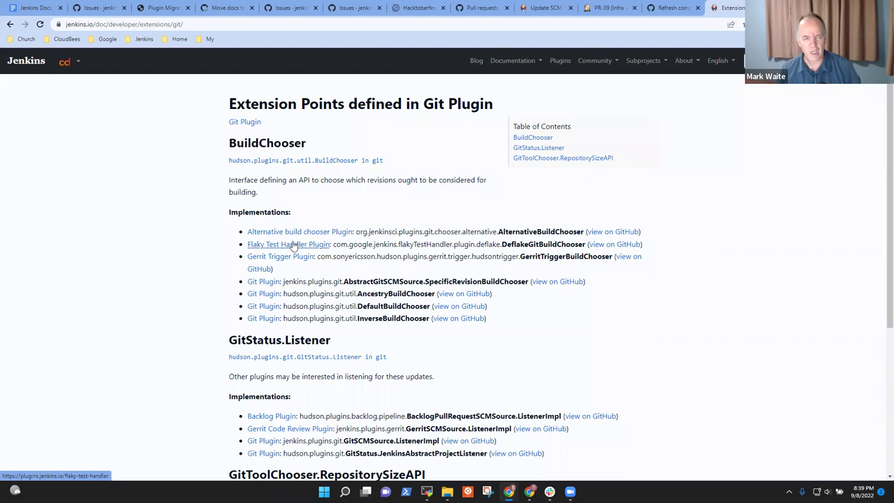
- Return to the Extensions Index and look through its plugin entries from the beginning toward the end of the list
{"action": "left_click", "coordinate": [9, 25]}
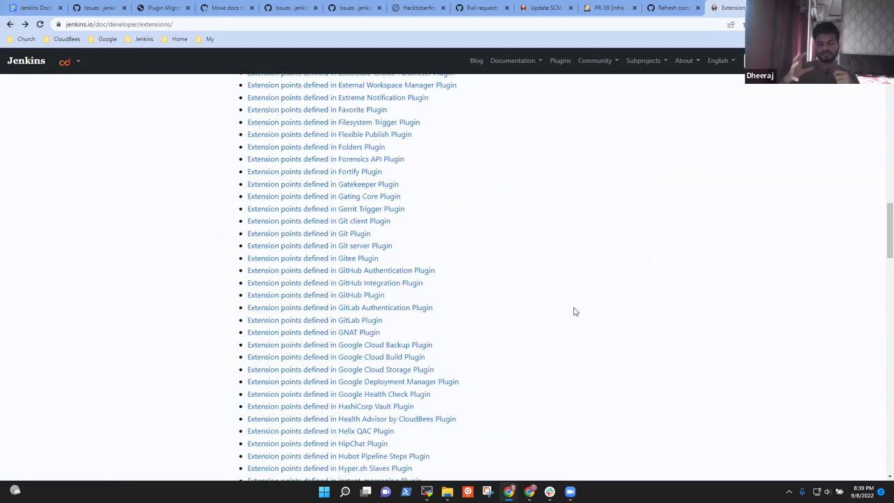
{"action": "scroll", "coordinate": [574, 311], "scroll_direction": "up", "scroll_amount": 15}
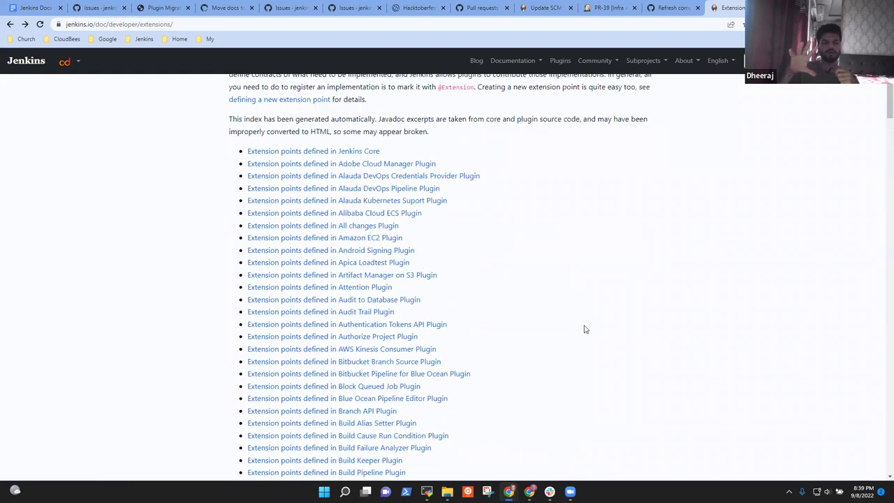
{"action": "scroll", "coordinate": [585, 329], "scroll_direction": "up", "scroll_amount": 1}
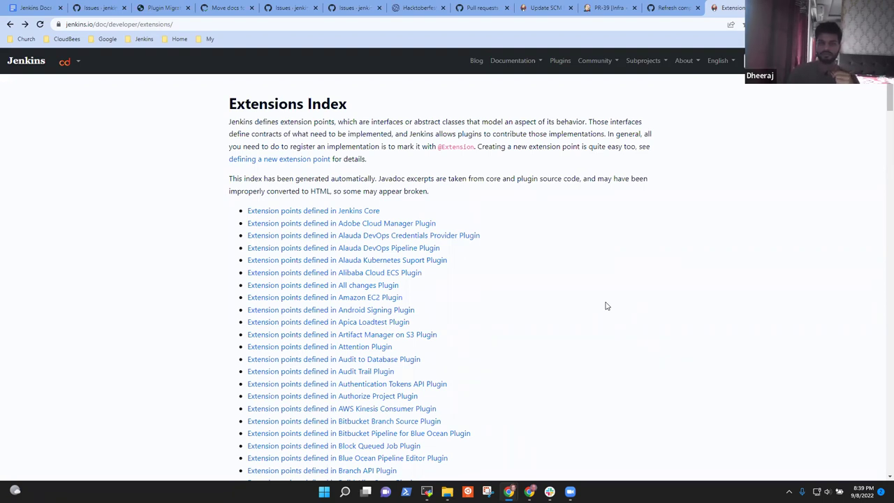
{"action": "scroll", "coordinate": [496, 334], "scroll_direction": "down", "scroll_amount": 4}
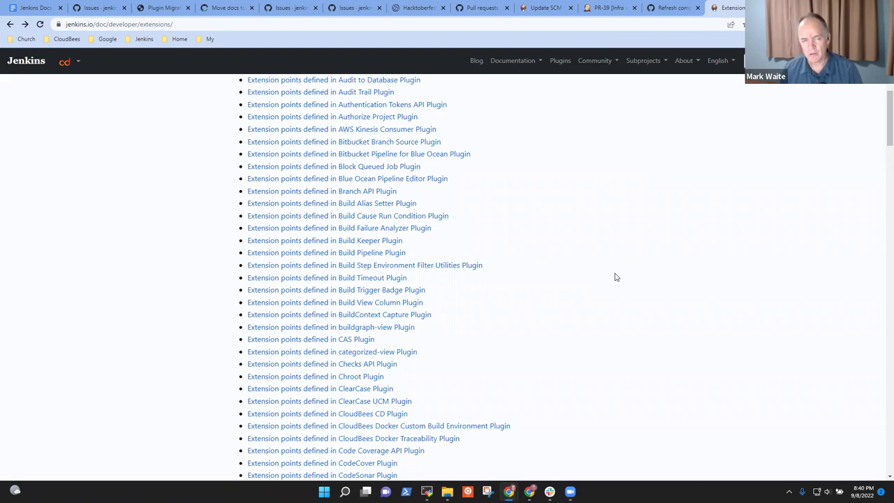
{"action": "scroll", "coordinate": [485, 368], "scroll_direction": "up", "scroll_amount": 4}
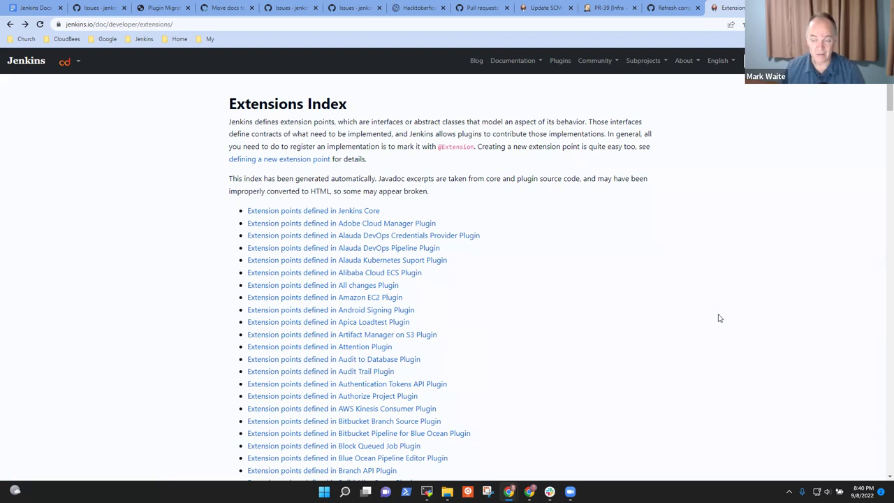
{"action": "scroll", "coordinate": [720, 335], "scroll_direction": "down", "scroll_amount": 8}
{"action": "scroll", "coordinate": [723, 351], "scroll_direction": "down", "scroll_amount": 10}
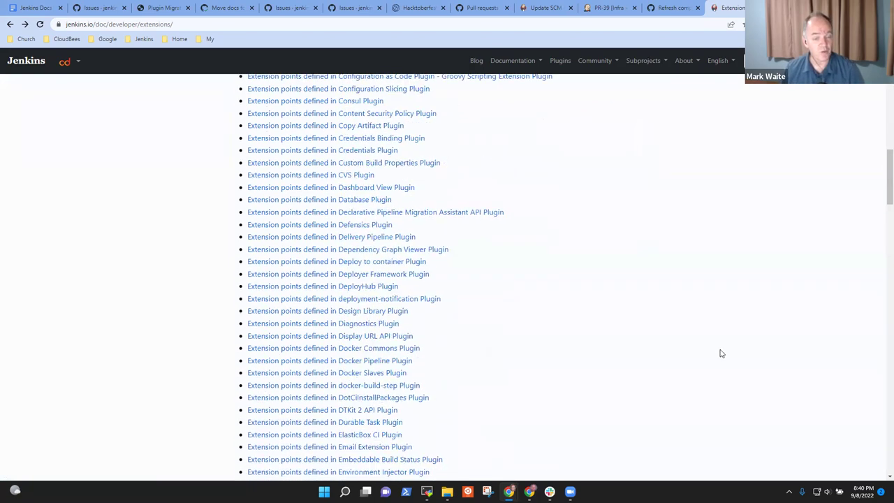
{"action": "scroll", "coordinate": [726, 353], "scroll_direction": "down", "scroll_amount": 10}
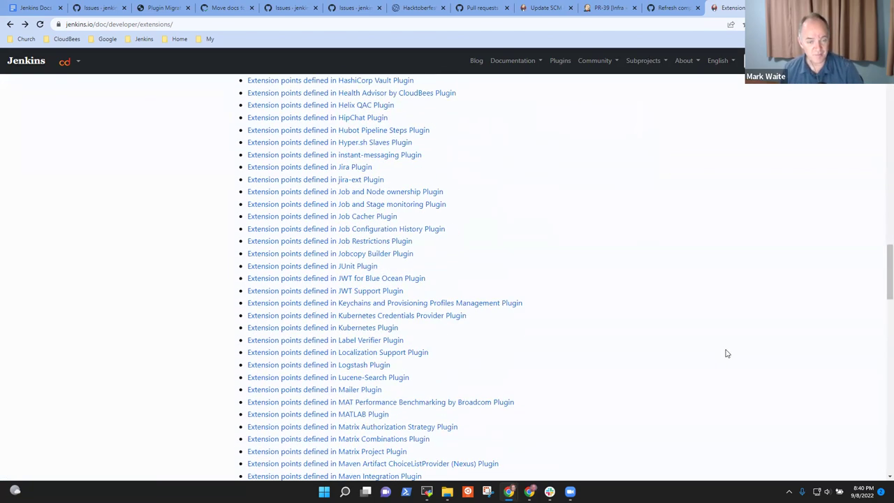
{"action": "scroll", "coordinate": [727, 353], "scroll_direction": "down", "scroll_amount": 10}
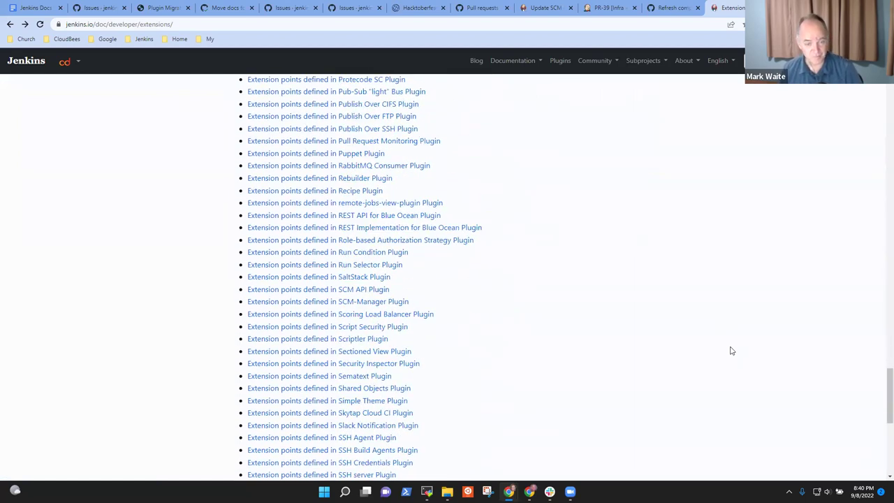
{"action": "scroll", "coordinate": [732, 354], "scroll_direction": "up", "scroll_amount": 2}
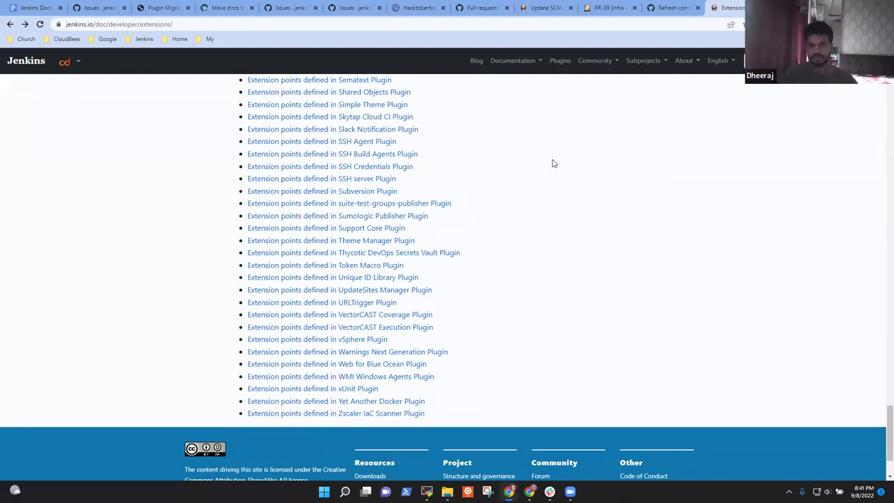
- Return to pull request #41, highlight its title, and show the failure summary of the first testing comment enlarged
{"action": "left_click", "coordinate": [683, 8]}
{"action": "left_click_drag", "start_coordinate": [187, 150], "coordinate": [232, 148]}
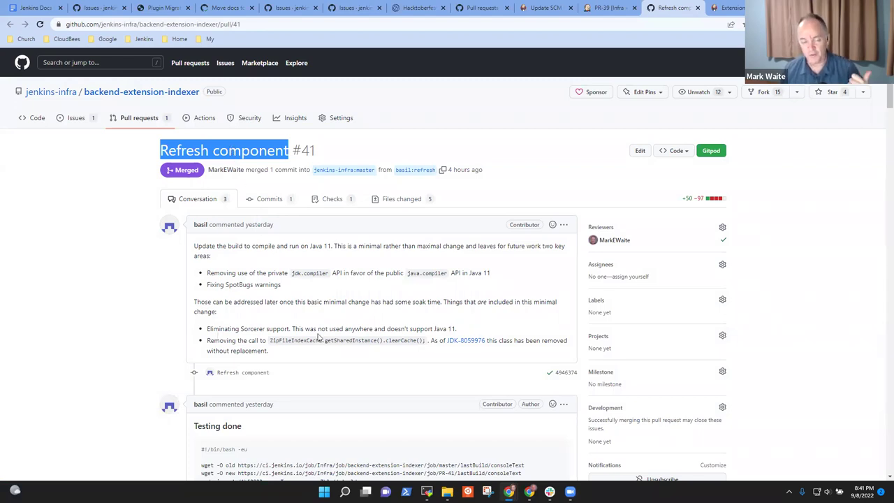
{"action": "scroll", "coordinate": [349, 353], "scroll_direction": "down", "scroll_amount": 15}
{"action": "scroll", "coordinate": [431, 307], "scroll_direction": "down", "scroll_amount": 15}
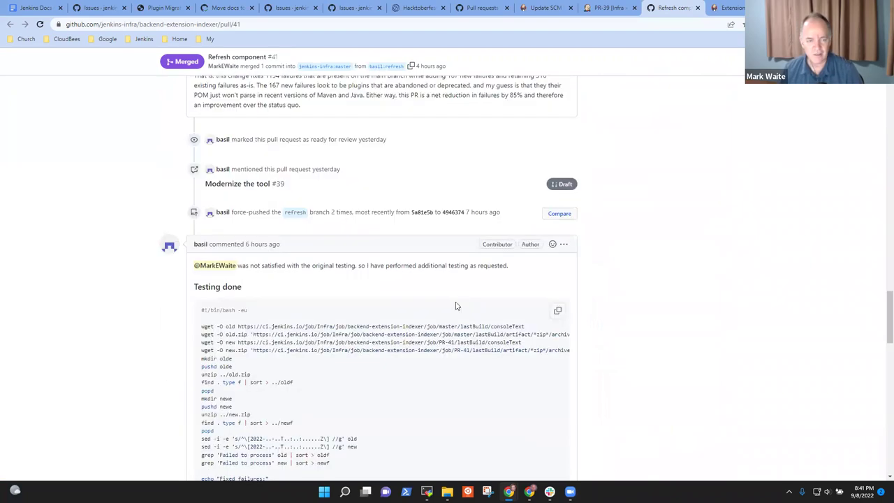
{"action": "scroll", "coordinate": [455, 305], "scroll_direction": "up", "scroll_amount": 3}
{"action": "key", "text": "ctrl+plus"}
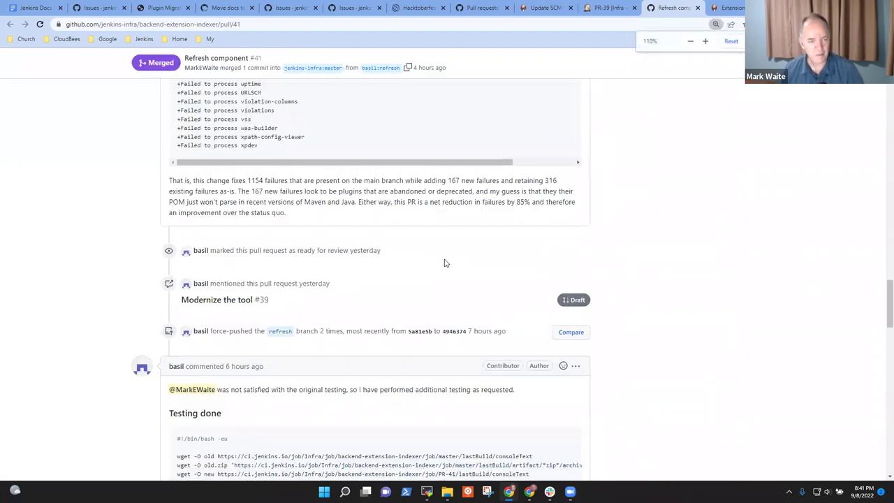
{"action": "key", "text": "ctrl+plus"}
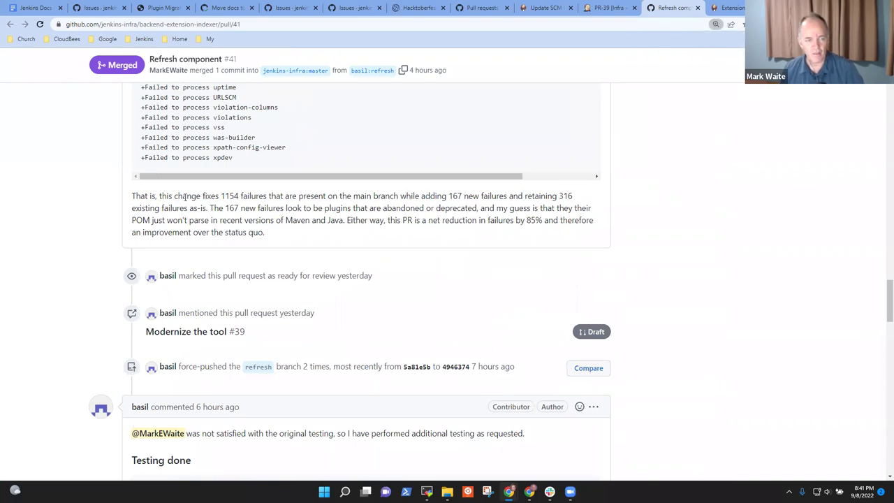
- Highlight "1154 failures", "167 new failures" and the statement about abandoned or deprecated plugins in the failure summary
{"action": "left_click_drag", "start_coordinate": [221, 196], "coordinate": [256, 198]}
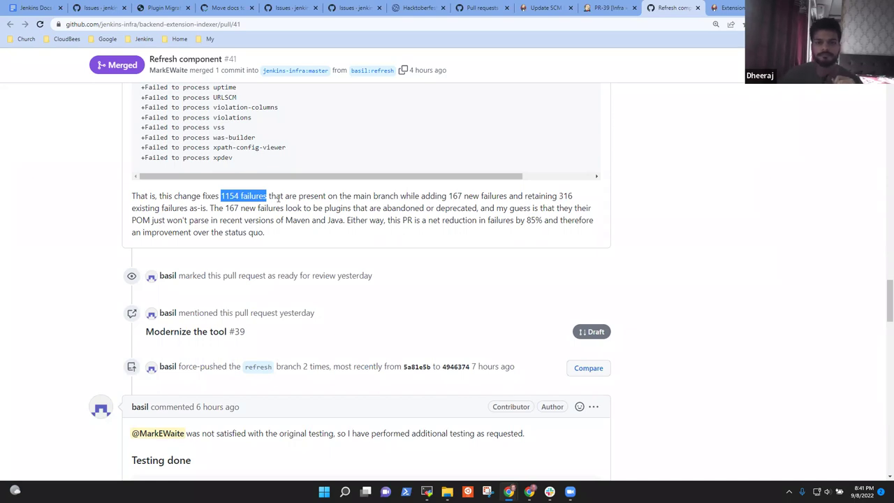
{"action": "left_click", "coordinate": [318, 209]}
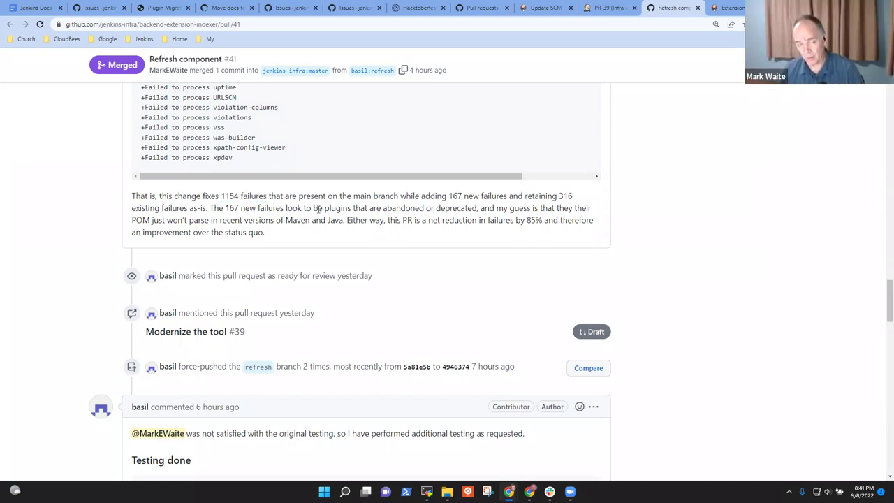
{"action": "double_click", "coordinate": [230, 196]}
{"action": "left_click_drag", "start_coordinate": [241, 196], "coordinate": [259, 196]}
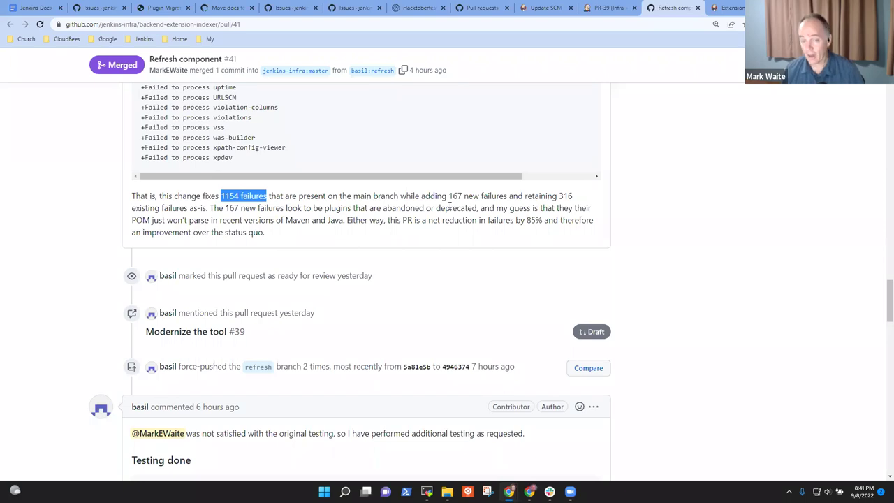
{"action": "left_click_drag", "start_coordinate": [559, 202], "coordinate": [199, 208]}
{"action": "left_click_drag", "start_coordinate": [449, 197], "coordinate": [494, 197]}
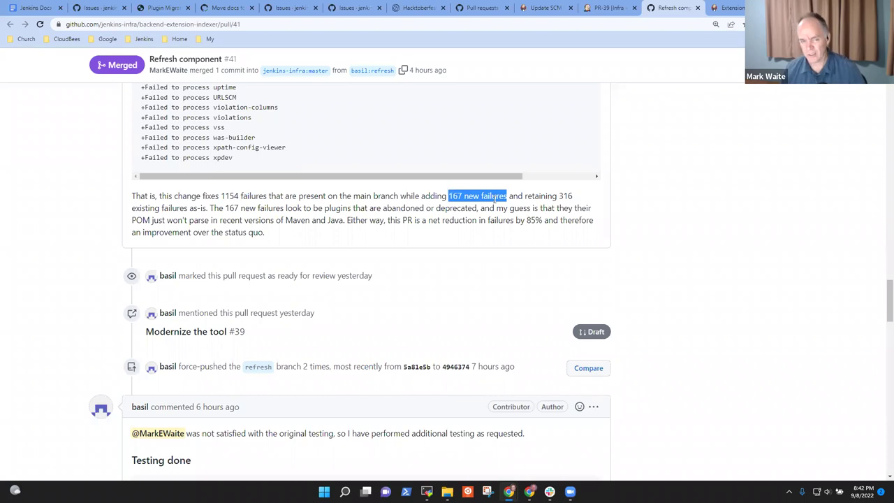
{"action": "left_click_drag", "start_coordinate": [210, 208], "coordinate": [457, 215]}
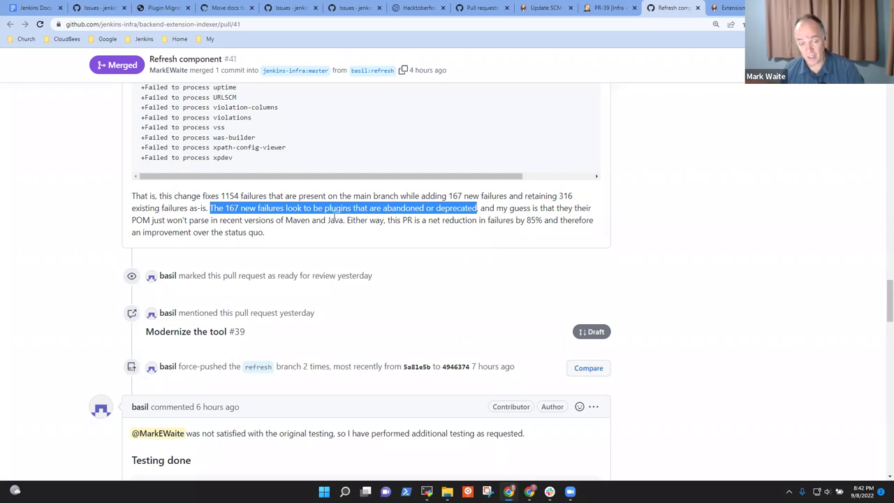
- Review the second testing comment's results and highlight "because of the 1210 failures that have been fixed" in its conclusion
{"action": "scroll", "coordinate": [348, 217], "scroll_direction": "down", "scroll_amount": 10}
{"action": "scroll", "coordinate": [356, 234], "scroll_direction": "down", "scroll_amount": 14}
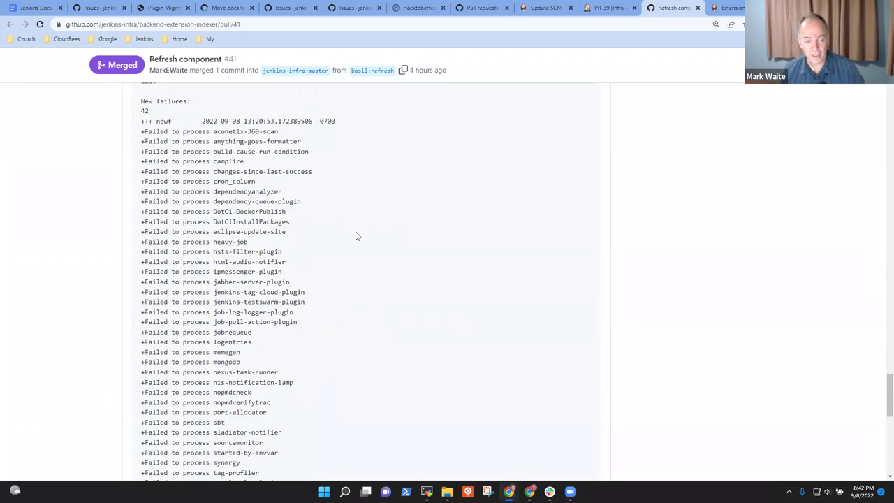
{"action": "scroll", "coordinate": [364, 234], "scroll_direction": "up", "scroll_amount": 3}
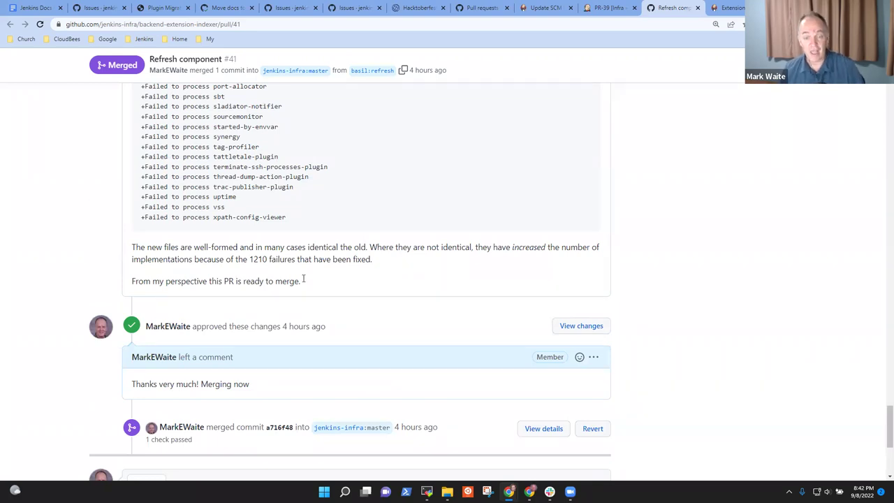
{"action": "left_click_drag", "start_coordinate": [208, 259], "coordinate": [357, 263]}
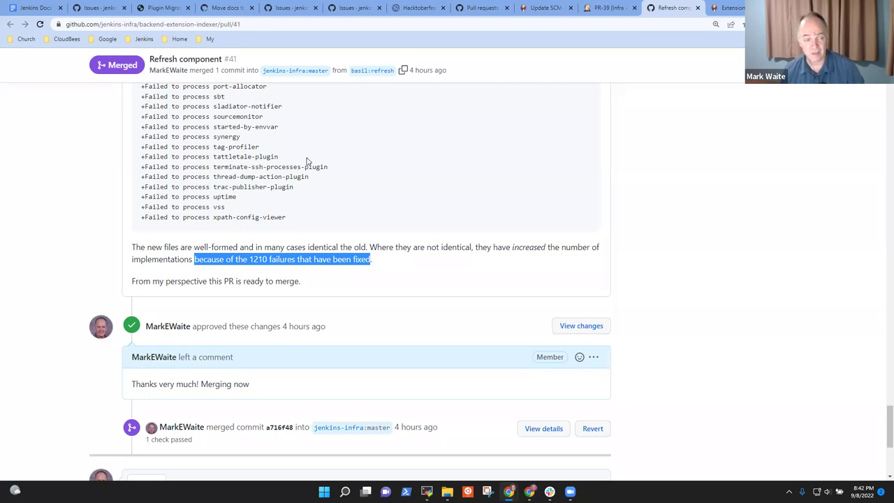
{"action": "scroll", "coordinate": [391, 188], "scroll_direction": "up", "scroll_amount": 1}
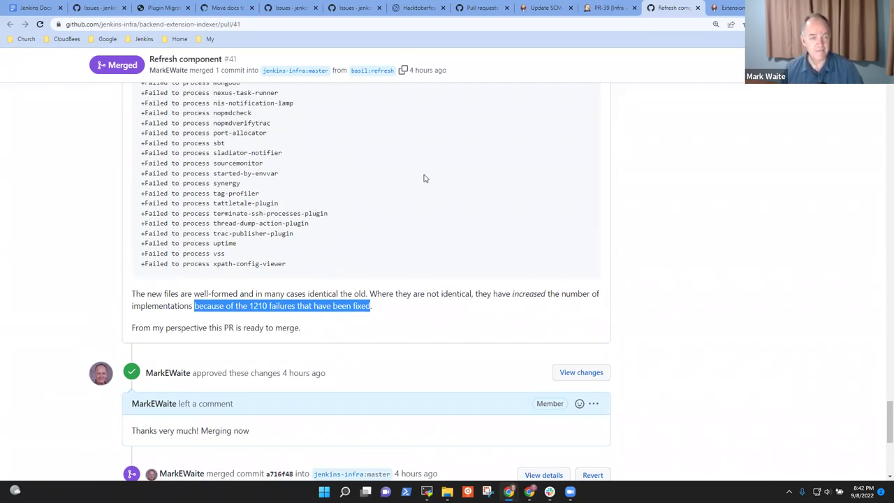
- Glance at the Extensions Index, return to pull request #41, and highlight changes-since-last-success and anything-goes-formatter among the new failures
{"action": "left_click", "coordinate": [726, 8]}
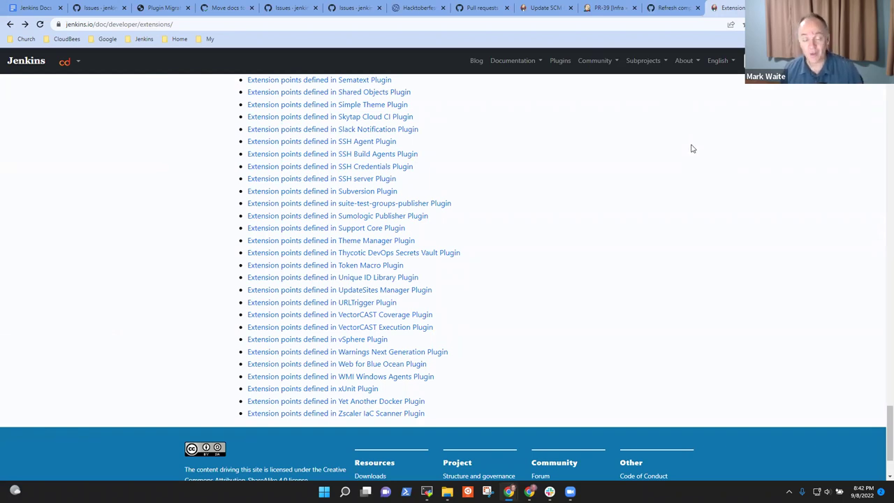
{"action": "left_click", "coordinate": [681, 10]}
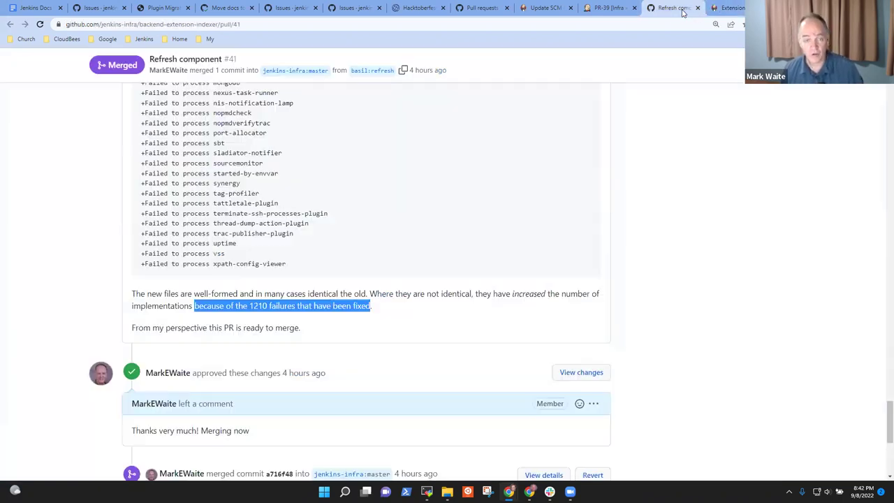
{"action": "scroll", "coordinate": [301, 298], "scroll_direction": "up", "scroll_amount": 3}
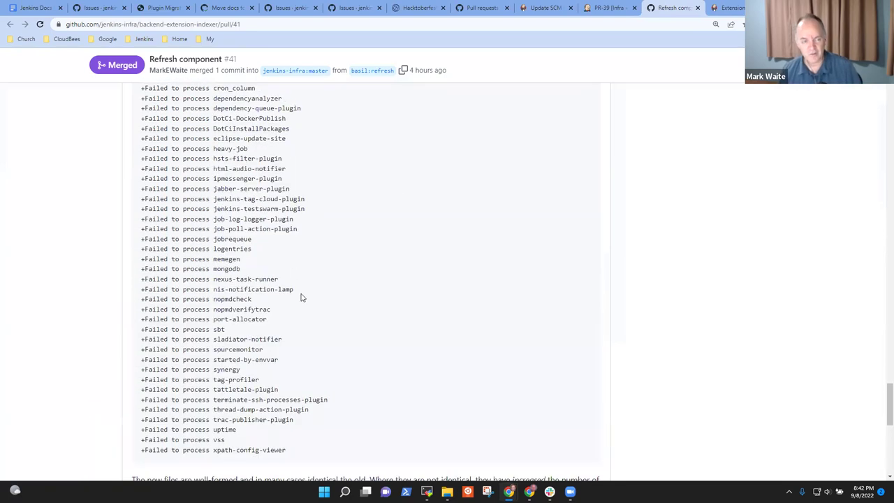
{"action": "scroll", "coordinate": [302, 297], "scroll_direction": "up", "scroll_amount": 3}
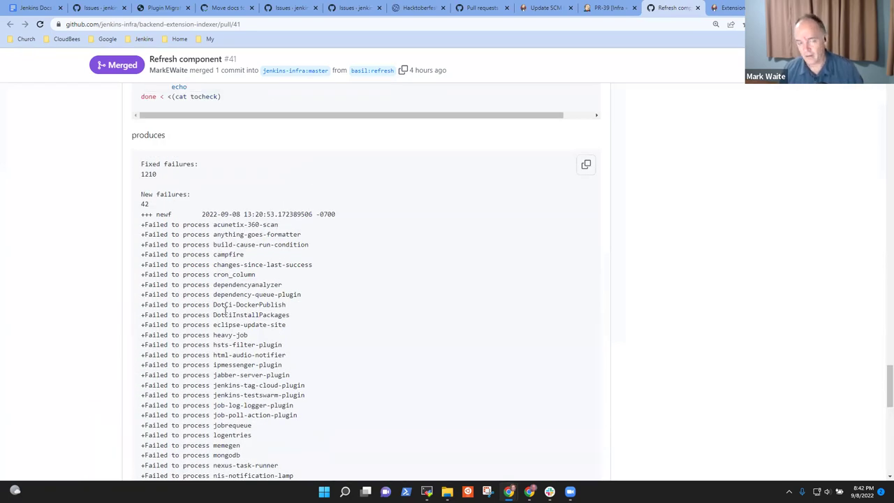
{"action": "left_click_drag", "start_coordinate": [214, 264], "coordinate": [304, 273]}
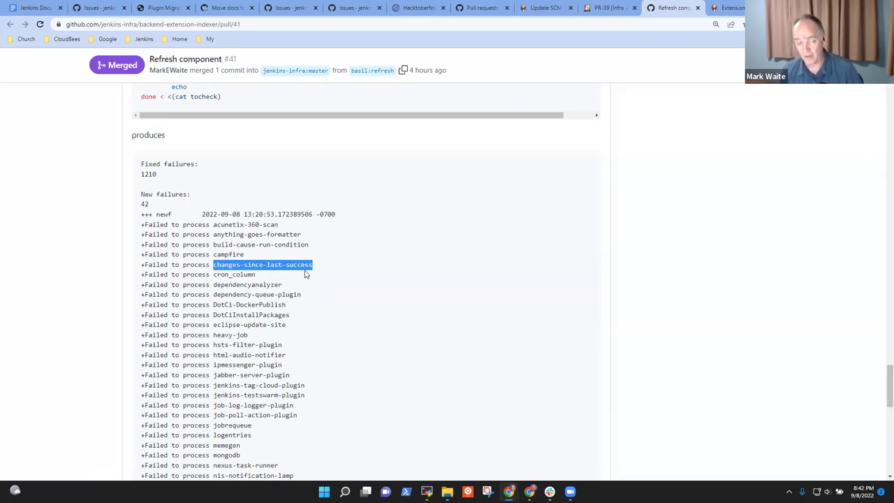
{"action": "left_click", "coordinate": [234, 235]}
{"action": "left_click_drag", "start_coordinate": [213, 234], "coordinate": [301, 235]}
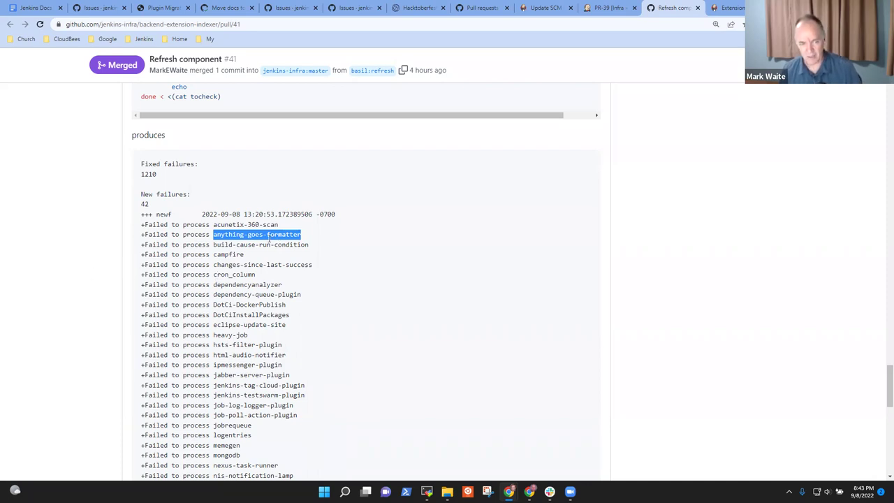
{"action": "left_click", "coordinate": [229, 238]}
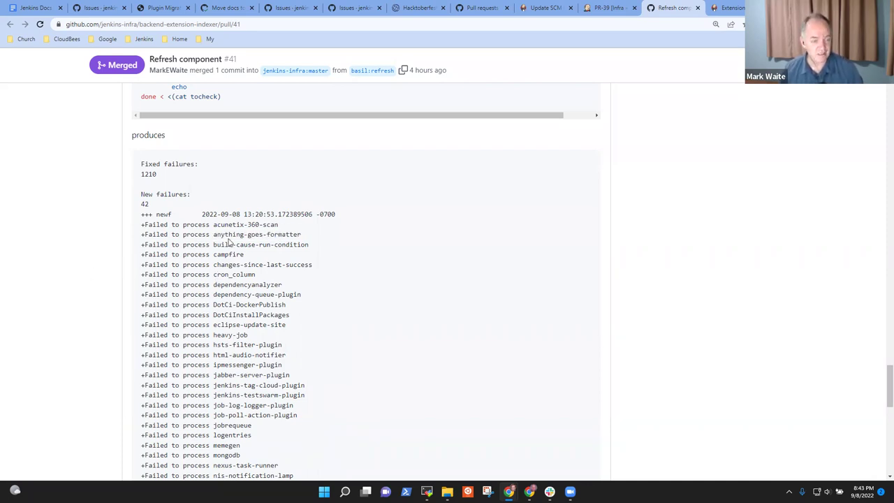
- Select anything-goes-formatter among the new failures and open the jenkinsci/anything-goes-formatter-plugin repository on GitHub in a new tab, going through the Jenkins core repository
{"action": "left_click_drag", "start_coordinate": [229, 236], "coordinate": [291, 234]}
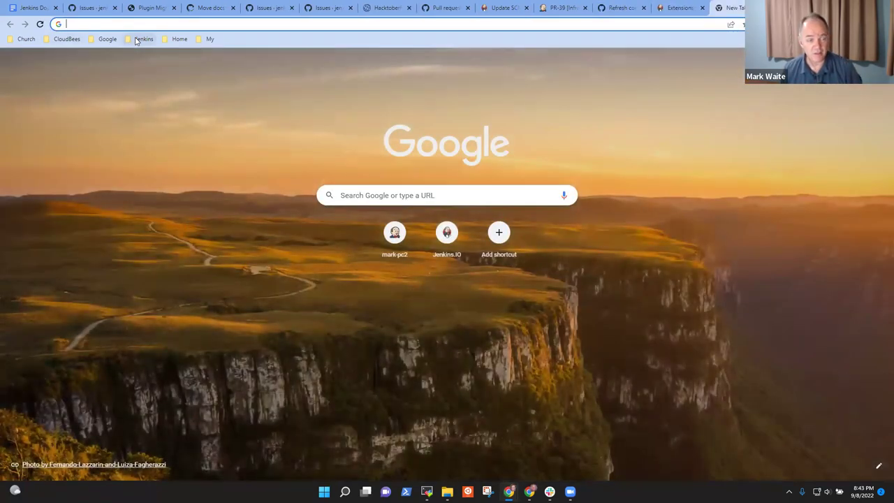
{"action": "left_click", "coordinate": [143, 39]}
{"action": "mouse_move", "coordinate": [156, 121]}
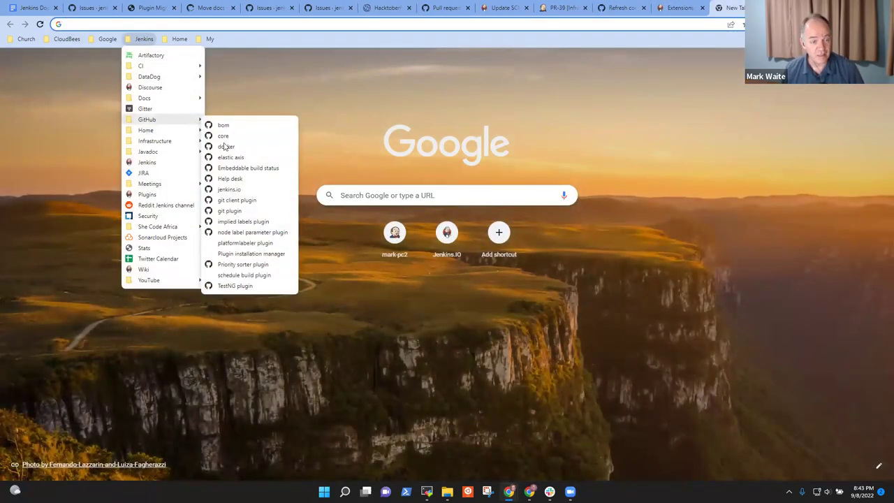
{"action": "left_click", "coordinate": [235, 137]}
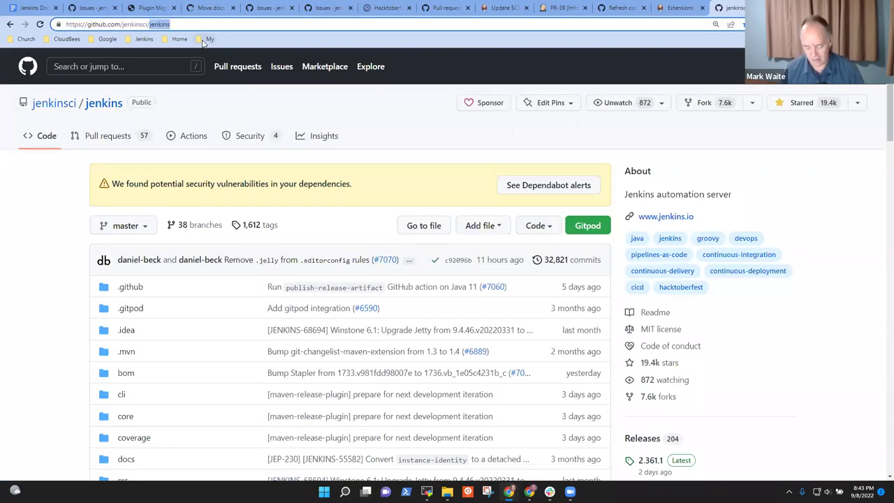
{"action": "type", "text": "anything-goes-formatter-plugin"}
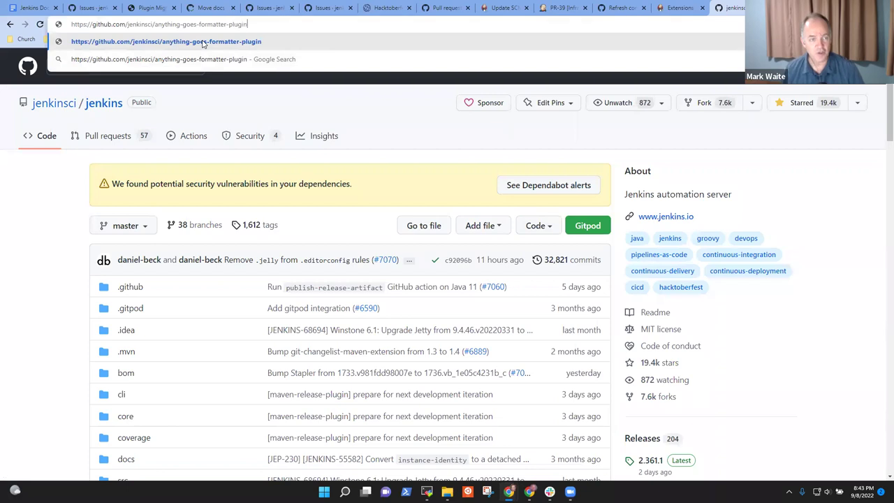
{"action": "left_click", "coordinate": [202, 42]}
- Open the plugin's pom.xml and highlight the jenkins.version value and the wiki.jenkins-ci.org address in the url element
{"action": "left_click", "coordinate": [134, 281]}
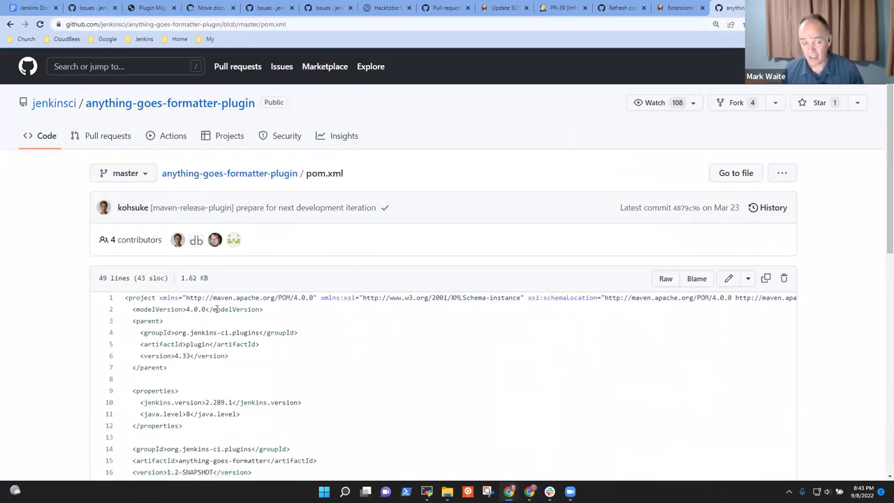
{"action": "scroll", "coordinate": [216, 309], "scroll_direction": "down", "scroll_amount": 1}
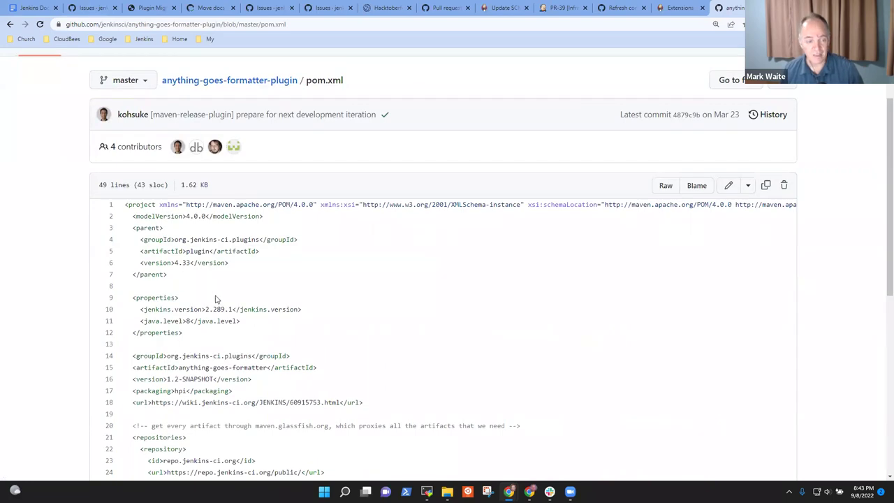
{"action": "scroll", "coordinate": [215, 299], "scroll_direction": "down", "scroll_amount": 2}
{"action": "left_click_drag", "start_coordinate": [205, 169], "coordinate": [234, 173]}
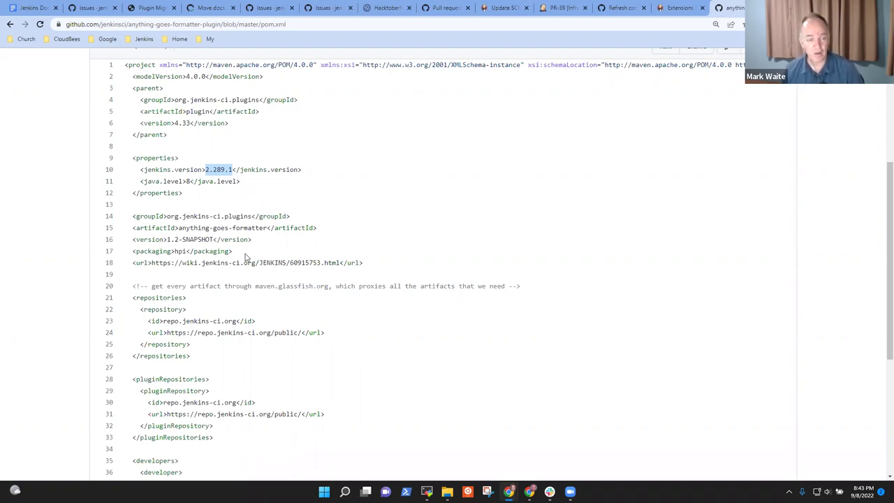
{"action": "left_click_drag", "start_coordinate": [151, 263], "coordinate": [333, 261]}
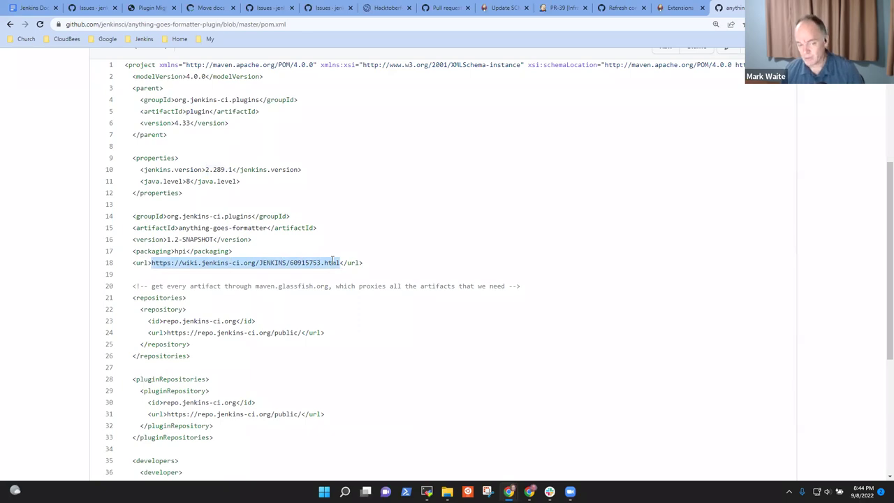
- Review the anything-goes-formatter plugin's pom.xml down to its scm section, and return to the repository's main code page
{"action": "scroll", "coordinate": [335, 258], "scroll_direction": "down", "scroll_amount": 3}
{"action": "scroll", "coordinate": [343, 255], "scroll_direction": "up", "scroll_amount": 1}
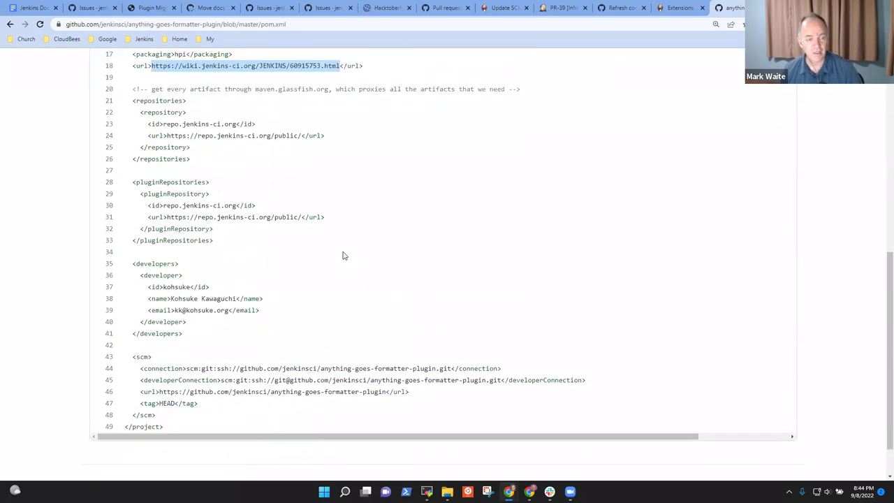
{"action": "scroll", "coordinate": [343, 256], "scroll_direction": "up", "scroll_amount": 4}
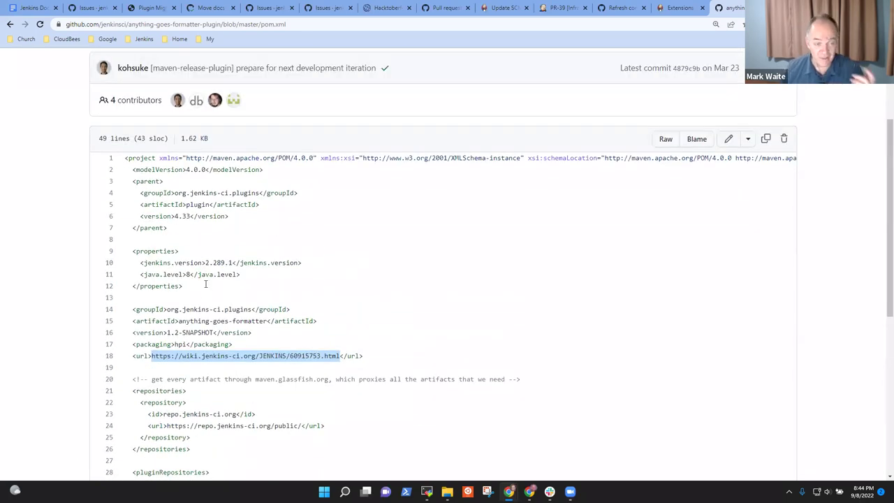
{"action": "scroll", "coordinate": [251, 266], "scroll_direction": "up", "scroll_amount": 2}
{"action": "scroll", "coordinate": [269, 270], "scroll_direction": "down", "scroll_amount": 1}
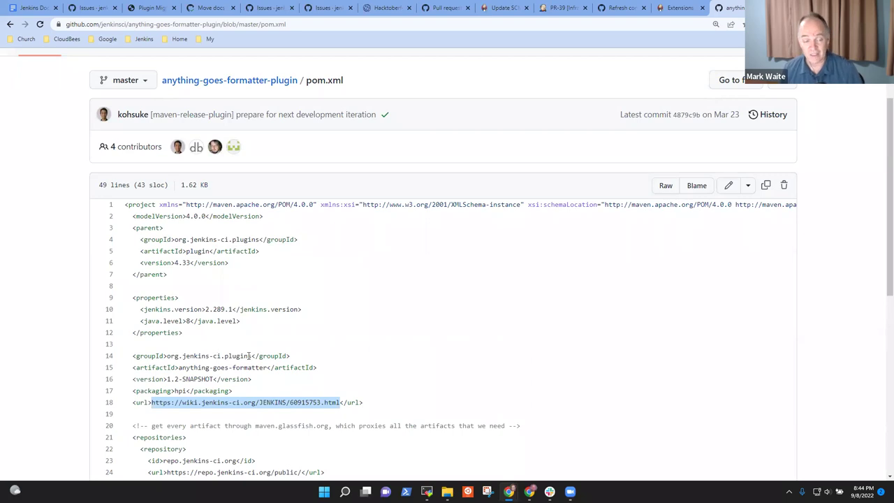
{"action": "scroll", "coordinate": [254, 301], "scroll_direction": "up", "scroll_amount": 2}
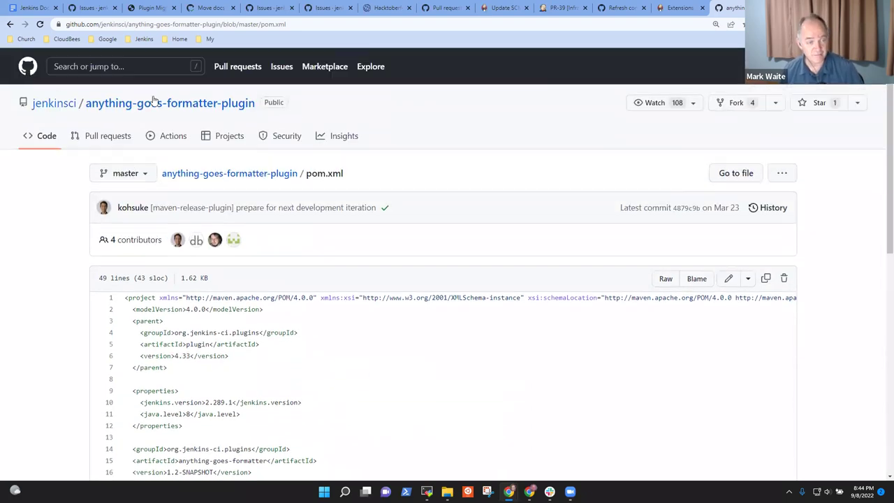
{"action": "left_click", "coordinate": [42, 144]}
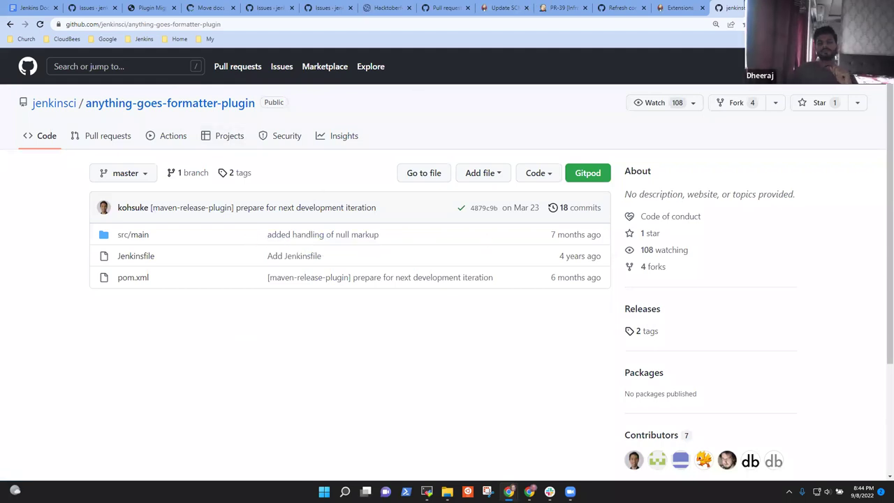
- Open the list of tags for the anything-goes-formatter-plugin repository
{"action": "mouse_move", "coordinate": [680, 13]}
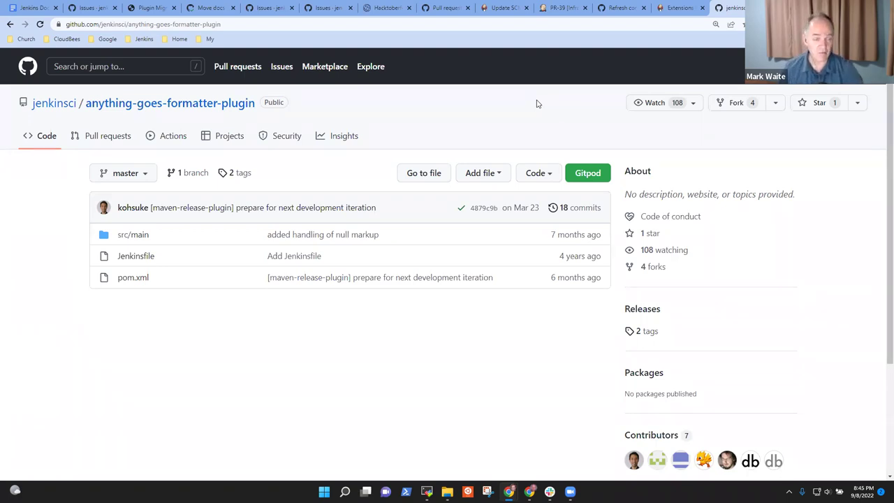
{"action": "left_click", "coordinate": [642, 315]}
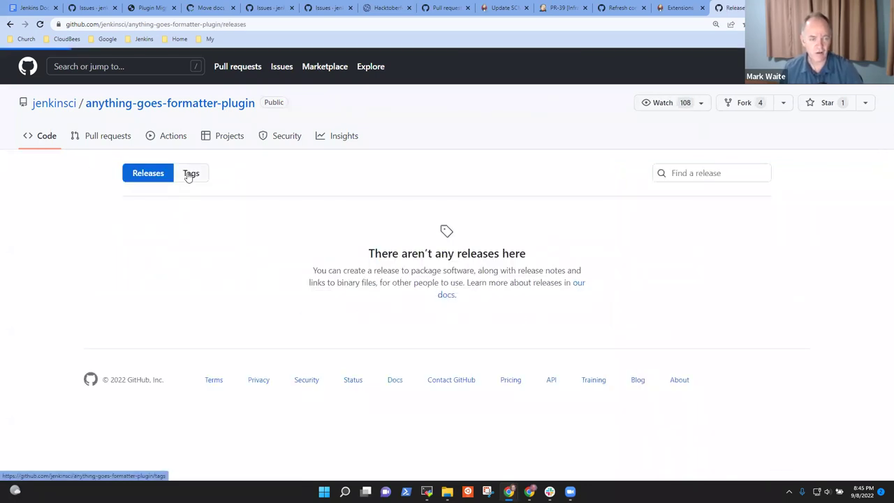
{"action": "left_click", "coordinate": [190, 174]}
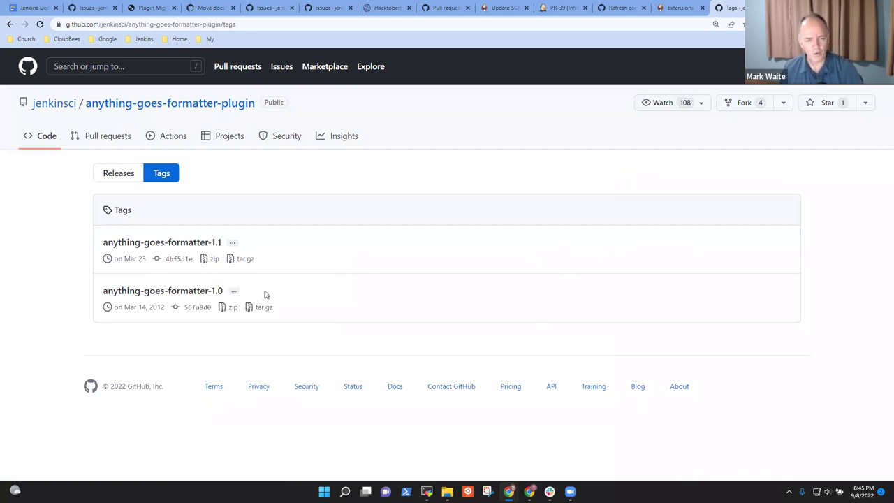
- Highlight the anything-goes-formatter-1.0 and anything-goes-formatter-1.1 tags individually and together, and clear the selection
{"action": "left_click_drag", "start_coordinate": [232, 290], "coordinate": [102, 298]}
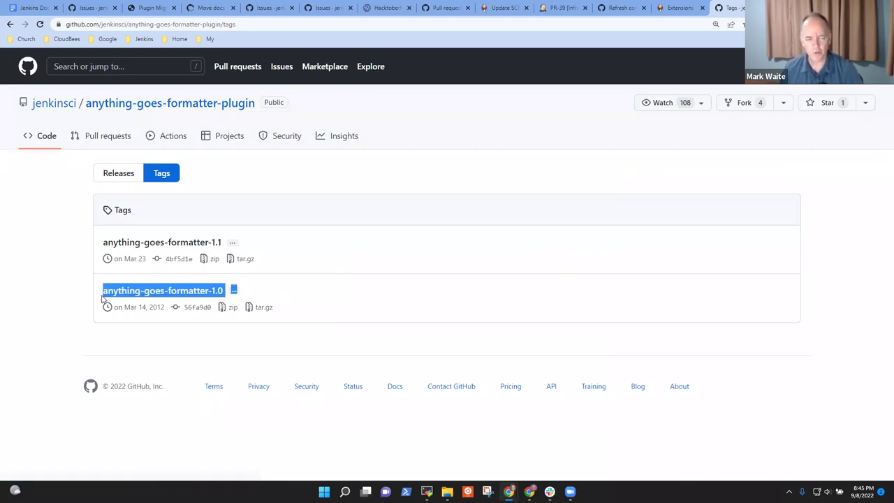
{"action": "left_click", "coordinate": [283, 244]}
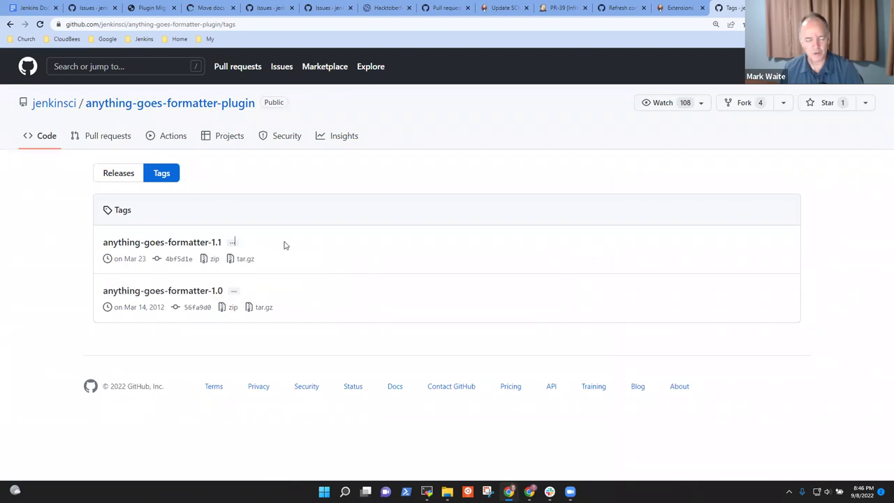
{"action": "left_click_drag", "start_coordinate": [280, 250], "coordinate": [105, 253]}
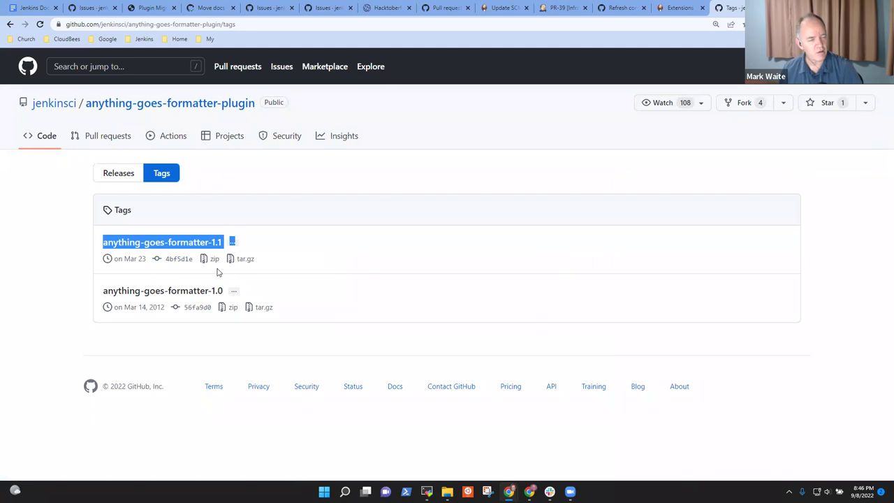
{"action": "left_click", "coordinate": [299, 267]}
{"action": "left_click_drag", "start_coordinate": [246, 285], "coordinate": [104, 242]}
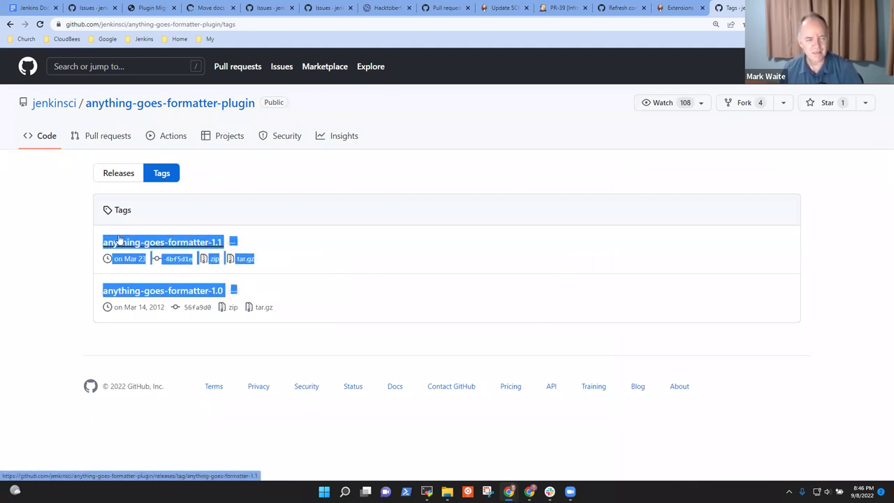
{"action": "left_click", "coordinate": [352, 181]}
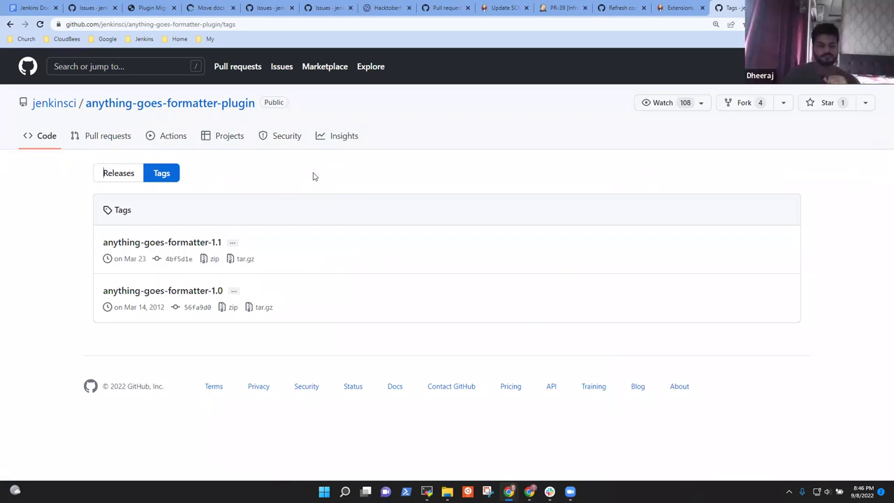
- Open pom.xml from the repository's code page and highlight the parent version and the jenkins.version value
{"action": "left_click", "coordinate": [44, 140]}
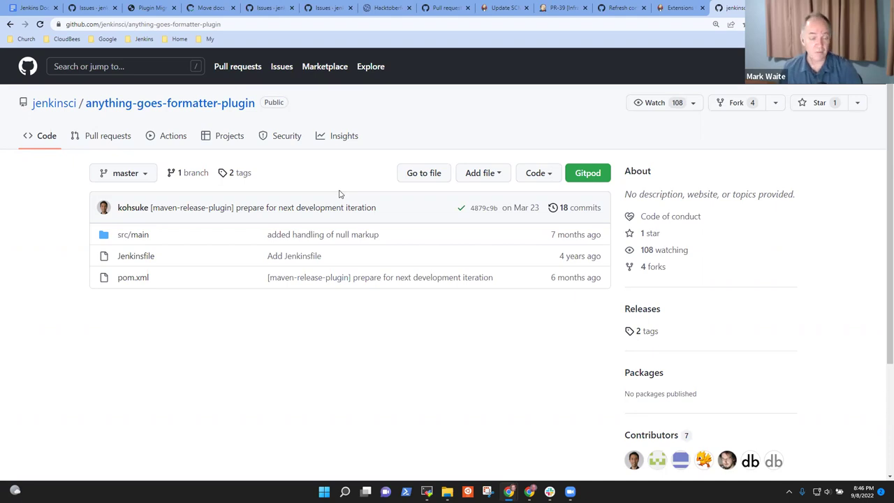
{"action": "left_click", "coordinate": [137, 279]}
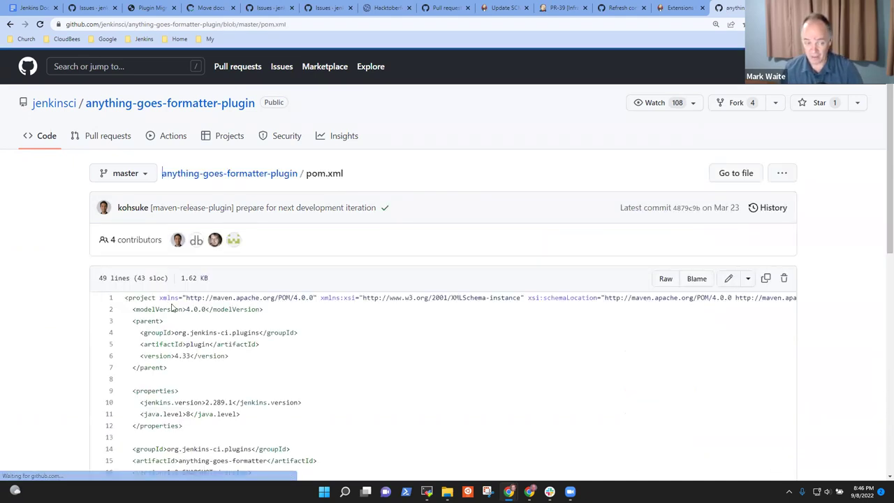
{"action": "scroll", "coordinate": [278, 354], "scroll_direction": "down", "scroll_amount": 3}
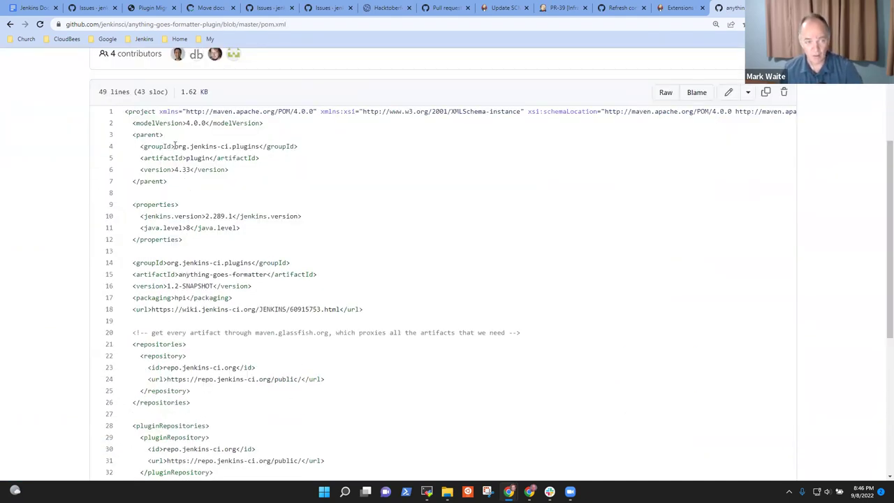
{"action": "double_click", "coordinate": [182, 170]}
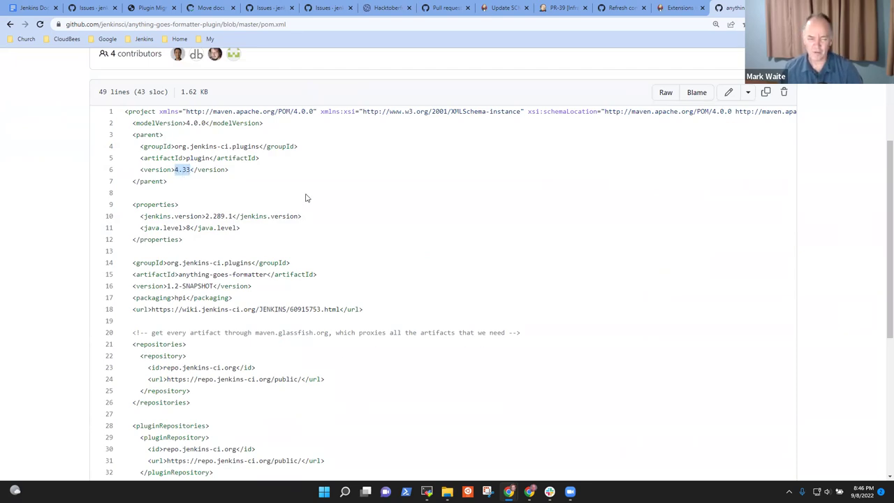
{"action": "scroll", "coordinate": [305, 196], "scroll_direction": "down", "scroll_amount": 2}
{"action": "scroll", "coordinate": [305, 213], "scroll_direction": "up", "scroll_amount": 2}
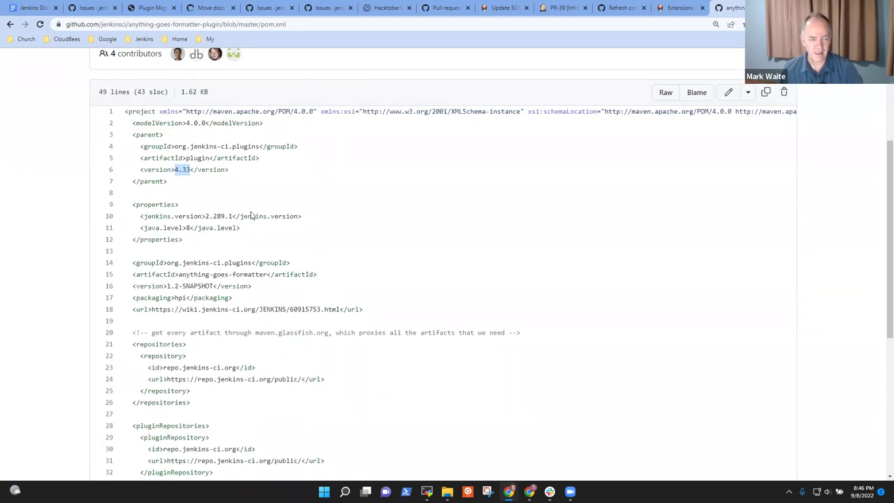
{"action": "double_click", "coordinate": [212, 215]}
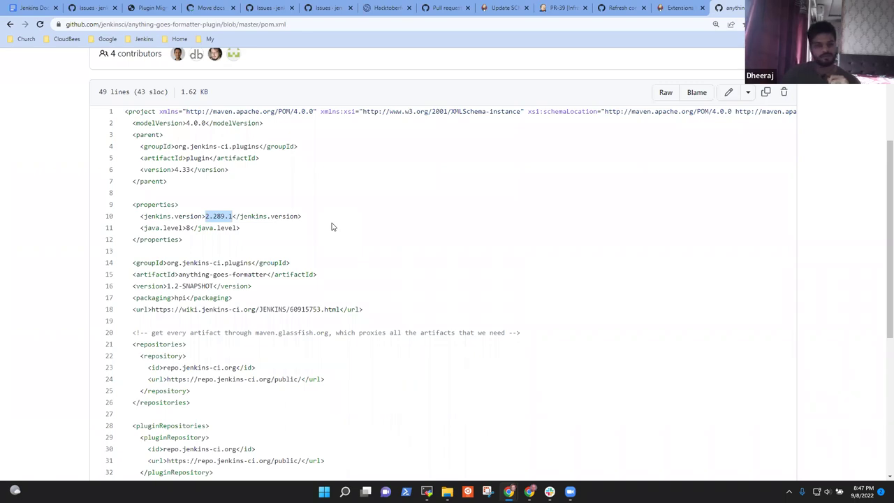
{"action": "scroll", "coordinate": [435, 190], "scroll_direction": "up", "scroll_amount": 1}
{"action": "scroll", "coordinate": [435, 190], "scroll_direction": "up", "scroll_amount": 1}
- Switch to the Jenkins Extensions Index, view the Git Plugin's extension points, and return to the start of the index
{"action": "left_click", "coordinate": [676, 8]}
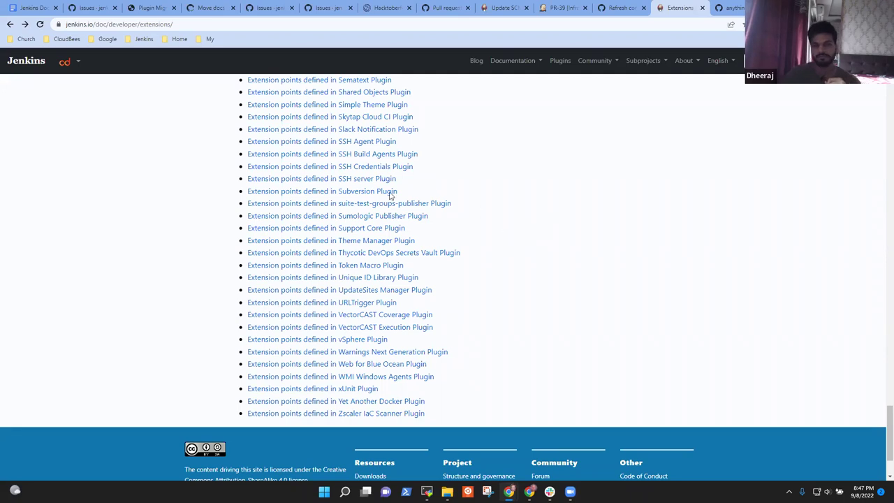
{"action": "scroll", "coordinate": [432, 227], "scroll_direction": "up", "scroll_amount": 2}
{"action": "scroll", "coordinate": [434, 228], "scroll_direction": "up", "scroll_amount": 20}
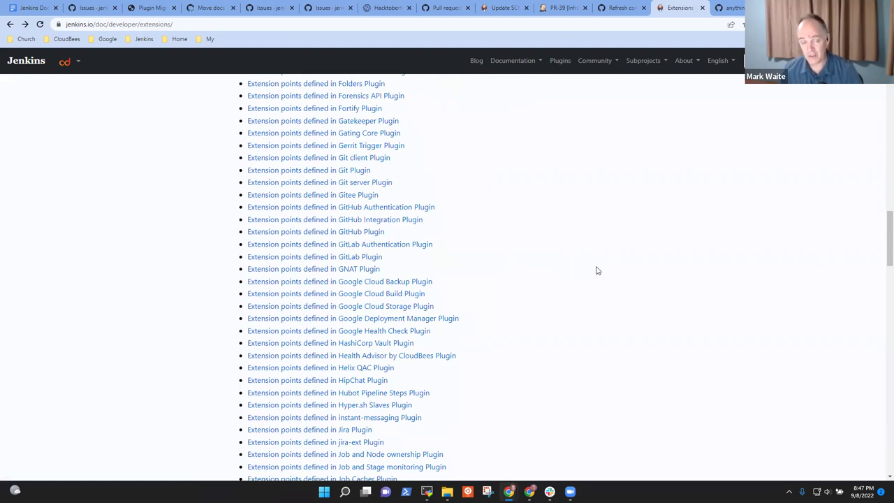
{"action": "left_click", "coordinate": [313, 171]}
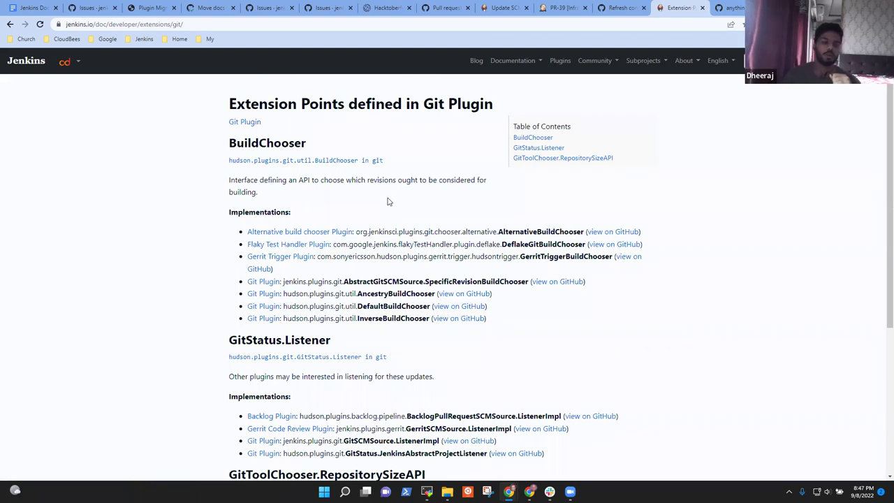
{"action": "left_click", "coordinate": [9, 27]}
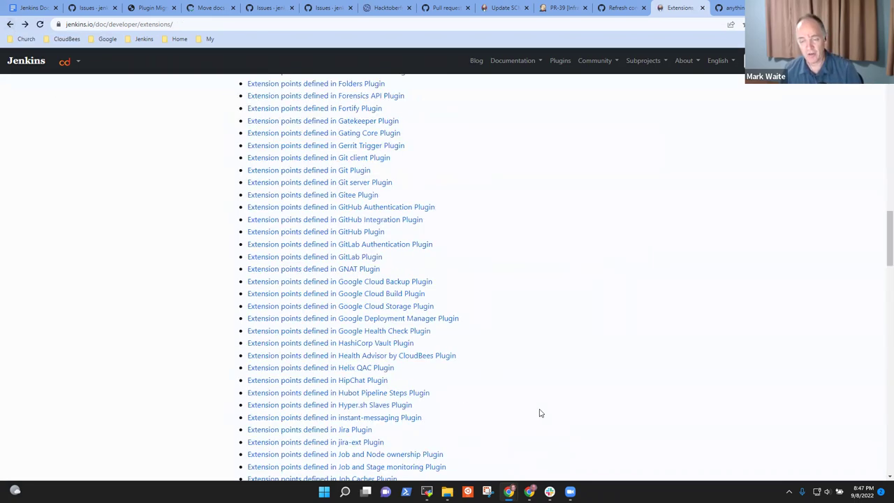
{"action": "scroll", "coordinate": [538, 413], "scroll_direction": "up", "scroll_amount": 15}
{"action": "scroll", "coordinate": [611, 429], "scroll_direction": "up", "scroll_amount": 2}
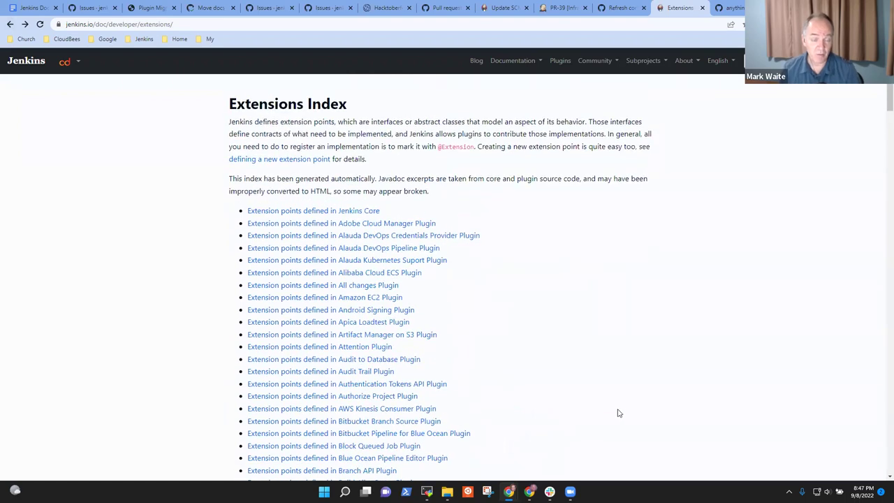
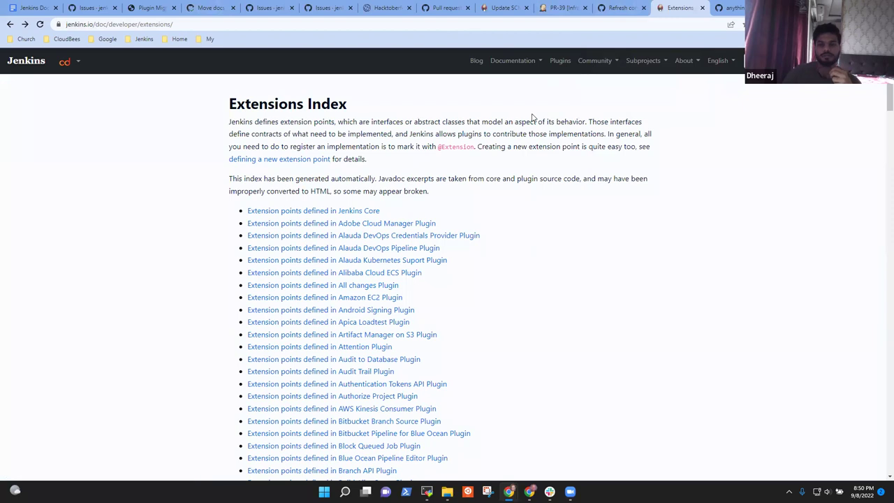
- View the Branch API Plugin's extension points, examine the BranchBuildStrategy implementations, and return to the index
{"action": "scroll", "coordinate": [505, 245], "scroll_direction": "down", "scroll_amount": 4}
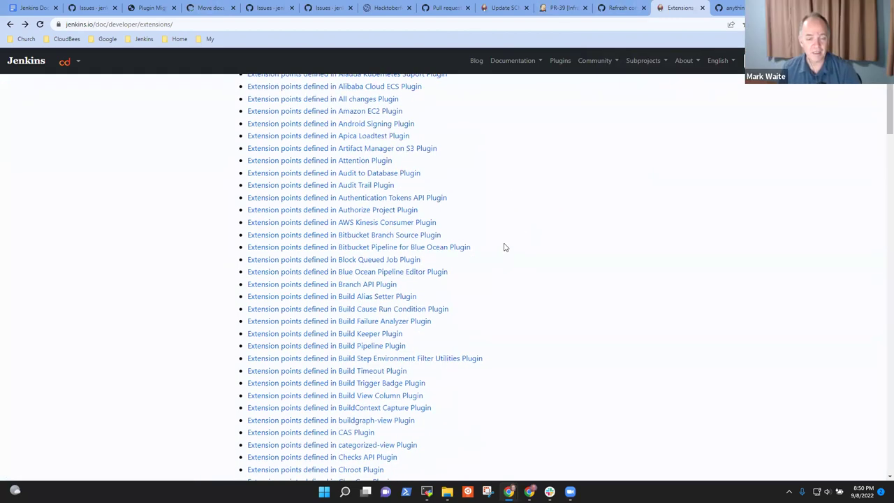
{"action": "left_click", "coordinate": [362, 289]}
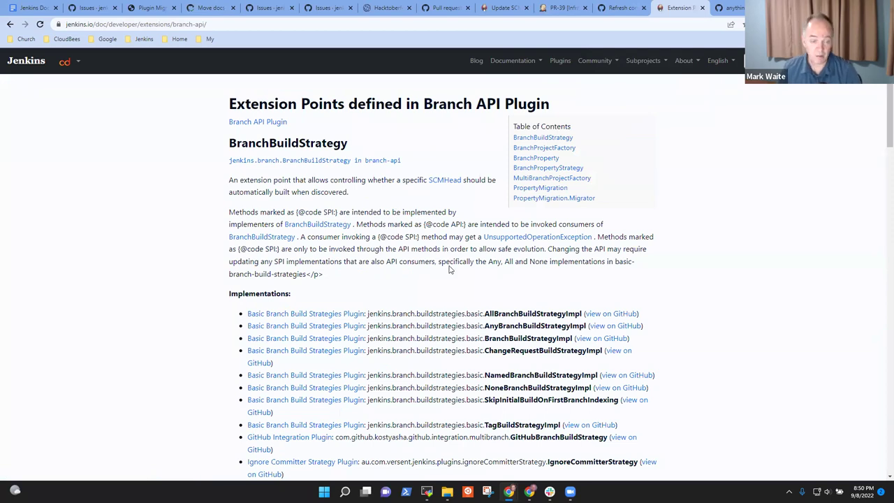
{"action": "scroll", "coordinate": [451, 271], "scroll_direction": "down", "scroll_amount": 5}
{"action": "scroll", "coordinate": [556, 270], "scroll_direction": "up", "scroll_amount": 3}
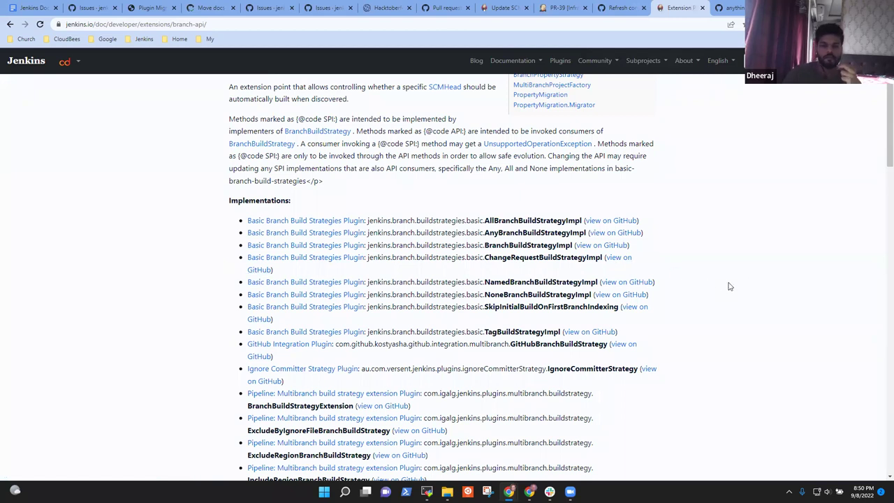
{"action": "scroll", "coordinate": [702, 260], "scroll_direction": "up", "scroll_amount": 2}
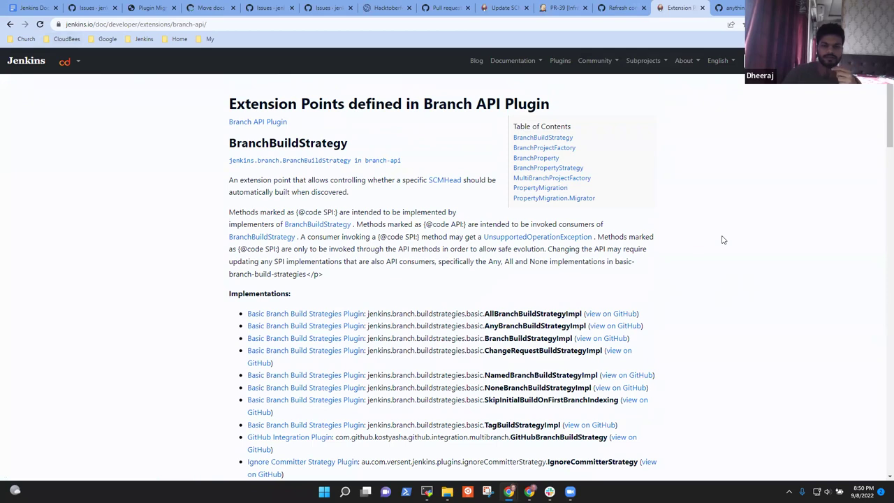
{"action": "left_click", "coordinate": [10, 25]}
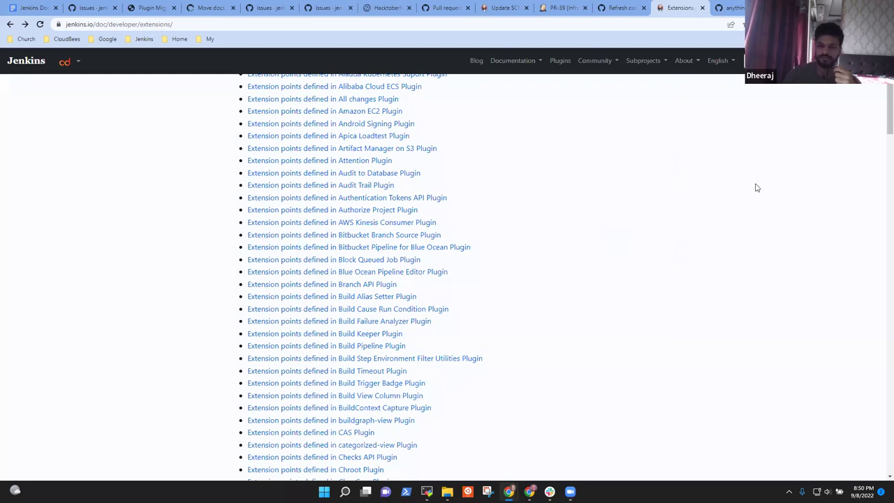
- Find the Embeddable Build Status Plugin in the index, view its extension points, and return to the index
{"action": "scroll", "coordinate": [742, 223], "scroll_direction": "down", "scroll_amount": 10}
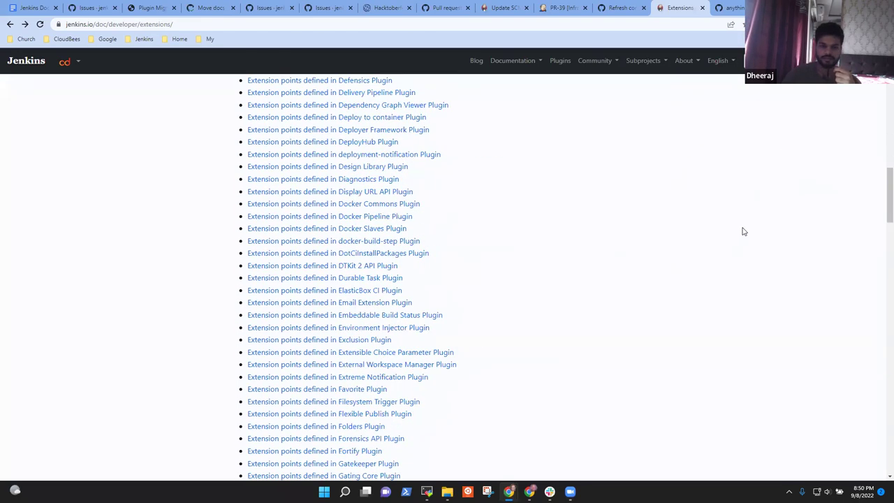
{"action": "scroll", "coordinate": [751, 237], "scroll_direction": "down", "scroll_amount": 3}
{"action": "scroll", "coordinate": [761, 223], "scroll_direction": "up", "scroll_amount": 5}
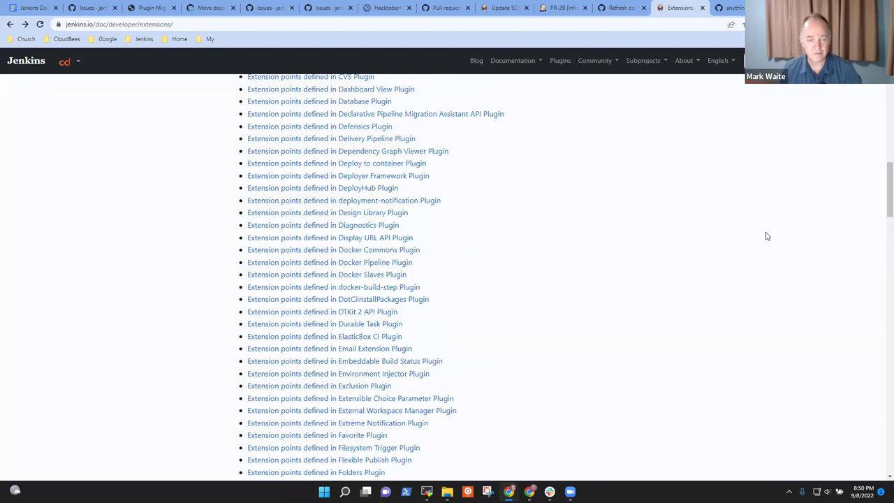
{"action": "scroll", "coordinate": [768, 231], "scroll_direction": "down", "scroll_amount": 3}
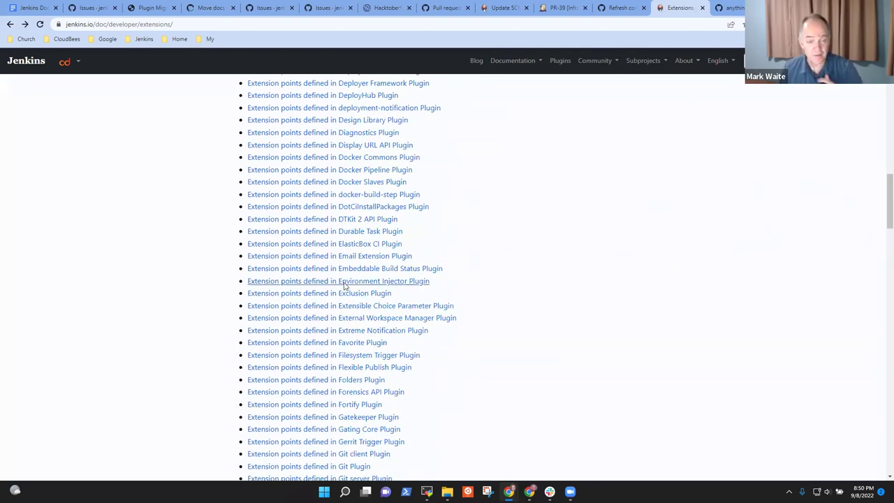
{"action": "left_click", "coordinate": [361, 269]}
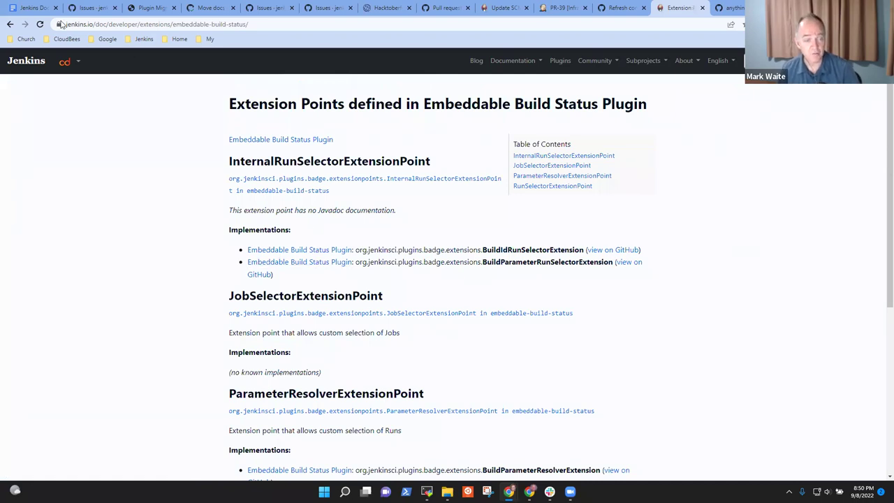
{"action": "left_click", "coordinate": [10, 24]}
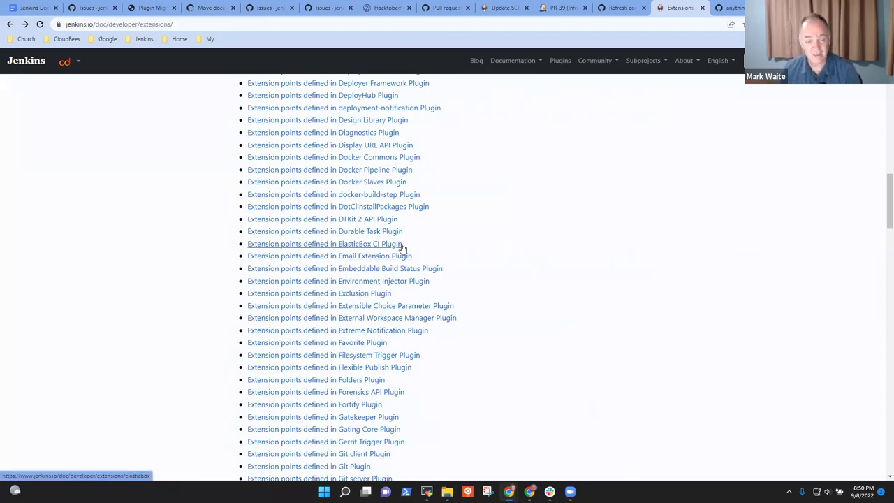
- Highlight the ElasticBox CI Plugin entry in the Extensions Index, clear the selection, and return to the start of the page
{"action": "left_click_drag", "start_coordinate": [409, 249], "coordinate": [208, 247]}
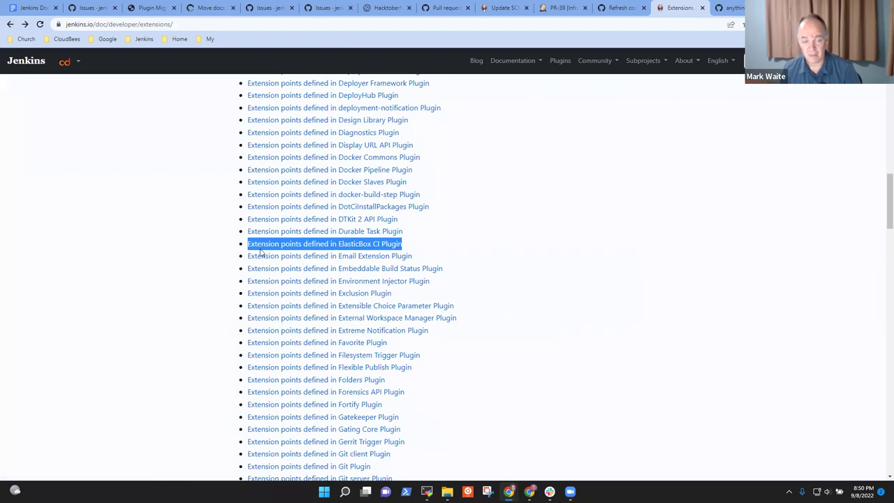
{"action": "left_click", "coordinate": [452, 258]}
{"action": "left_click_drag", "start_coordinate": [423, 250], "coordinate": [275, 242]}
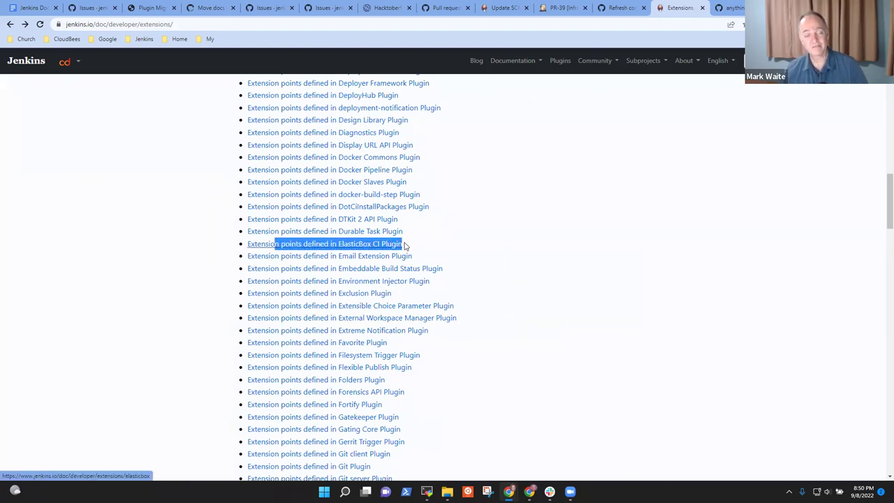
{"action": "left_click", "coordinate": [529, 259]}
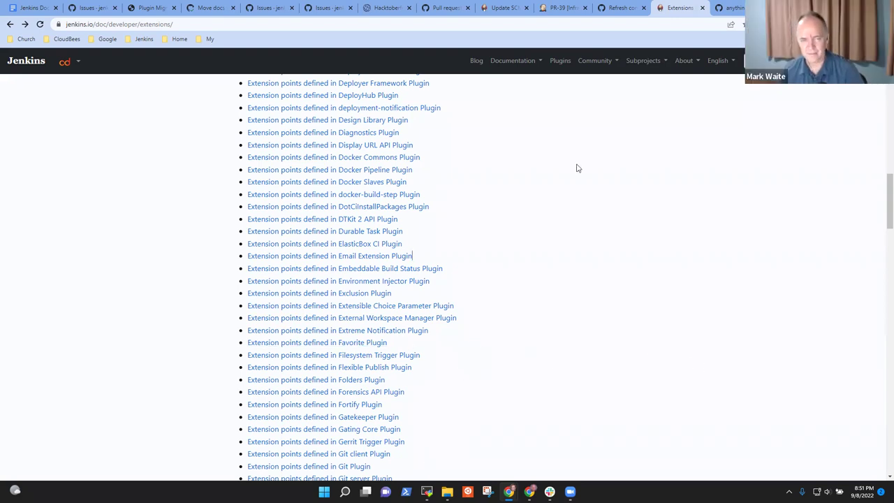
{"action": "scroll", "coordinate": [624, 267], "scroll_direction": "up", "scroll_amount": 15}
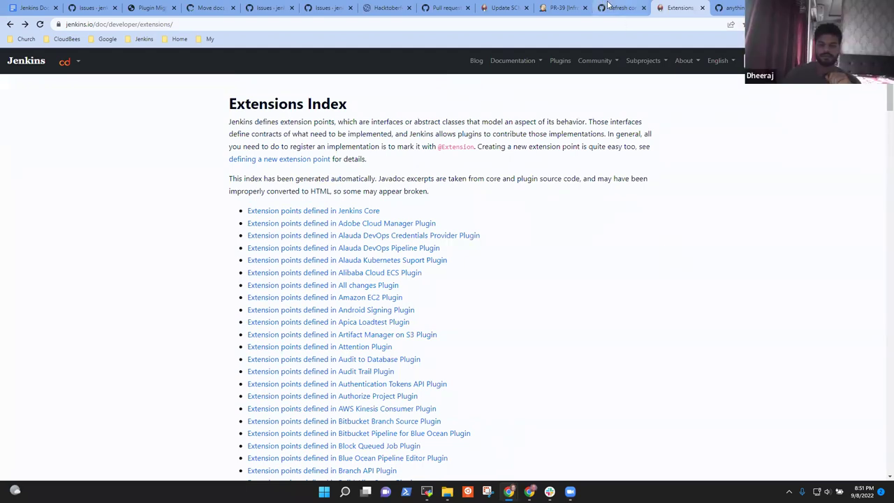
- Switch to the Jenkins Docs Office Hours document and enter "Reviewed the concept" as the sub-bullet under "Backend extensions indexer"
{"action": "mouse_move", "coordinate": [618, 10]}
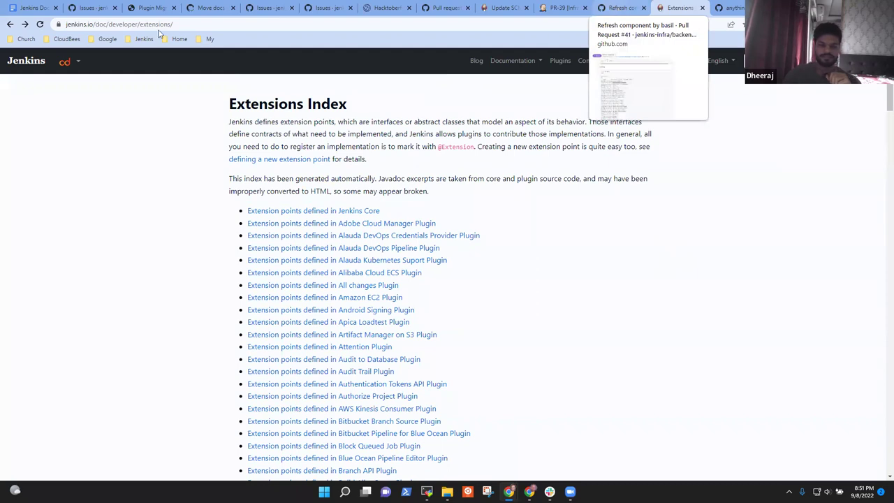
{"action": "mouse_move", "coordinate": [21, 10]}
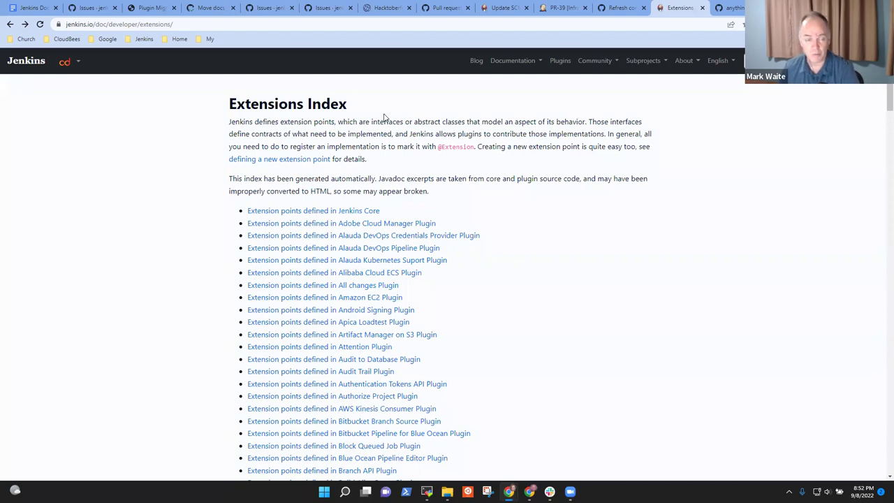
{"action": "left_click", "coordinate": [32, 7]}
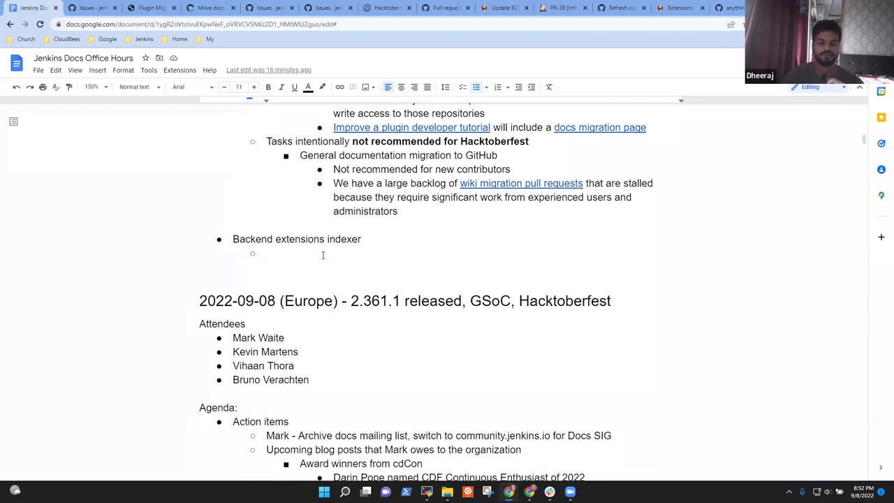
{"action": "type", "text": "Reviwee"}
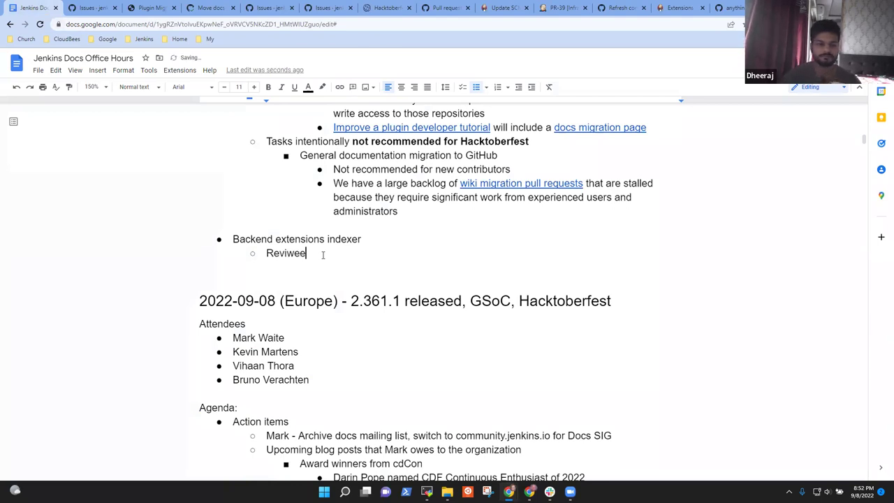
{"action": "key", "text": "BackSpace"}
{"action": "key", "text": "BackSpace"}
{"action": "key", "text": "BackSpace"}
{"action": "key", "text": "BackSpace"}
{"action": "type", "text": "ie"}
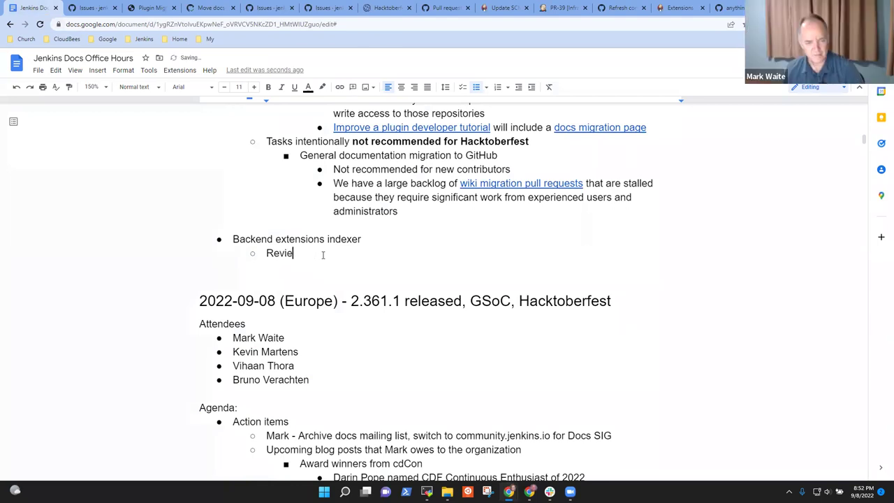
{"action": "type", "text": "wed the concept"}
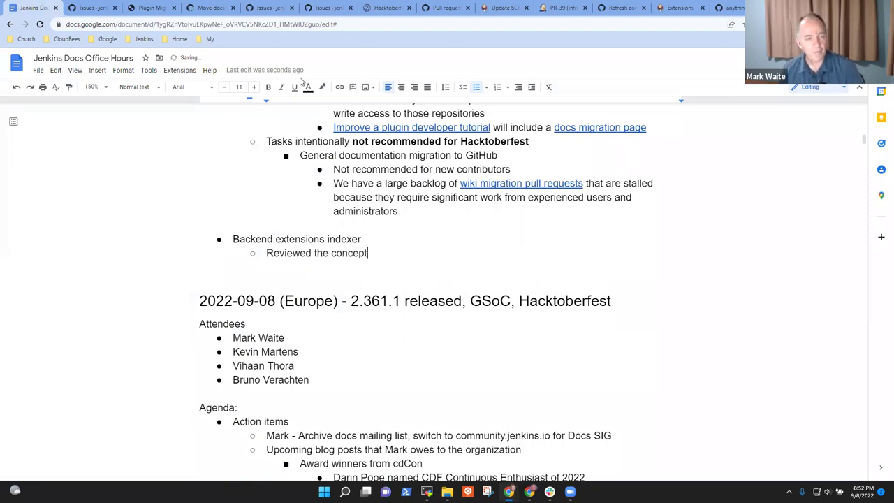
- Refresh the jenkins.io issues list, open the issue '"Architecting for Scale" should precede "Hardware Recommendations"', and open its description for editing
{"action": "left_click", "coordinate": [91, 8]}
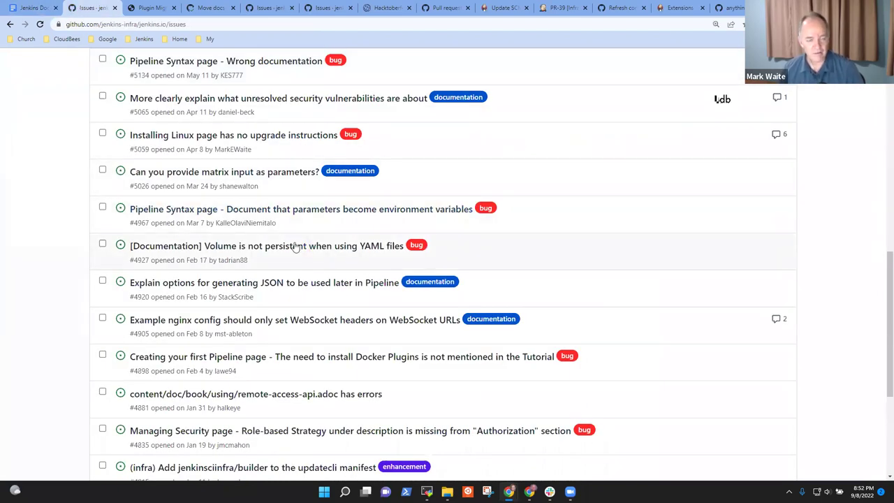
{"action": "scroll", "coordinate": [293, 247], "scroll_direction": "up", "scroll_amount": 5}
{"action": "scroll", "coordinate": [245, 223], "scroll_direction": "down", "scroll_amount": 4}
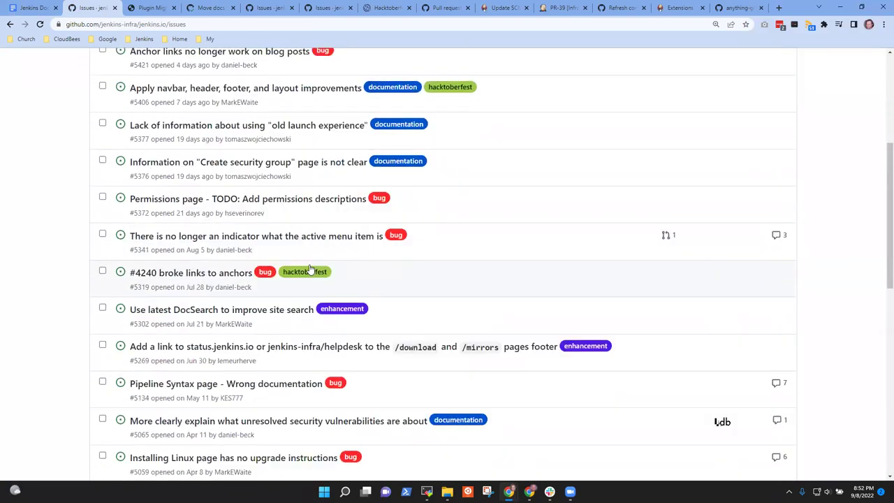
{"action": "scroll", "coordinate": [402, 228], "scroll_direction": "up", "scroll_amount": 1}
{"action": "scroll", "coordinate": [404, 229], "scroll_direction": "up", "scroll_amount": 6}
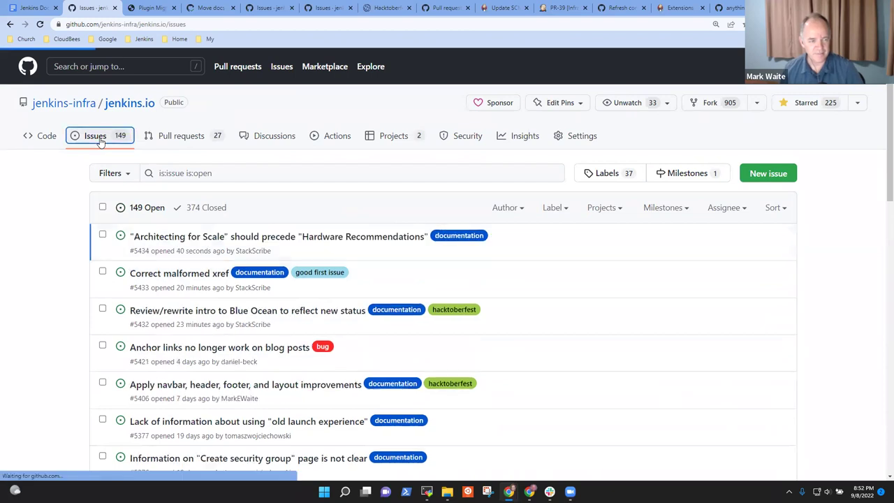
{"action": "left_click", "coordinate": [291, 239]}
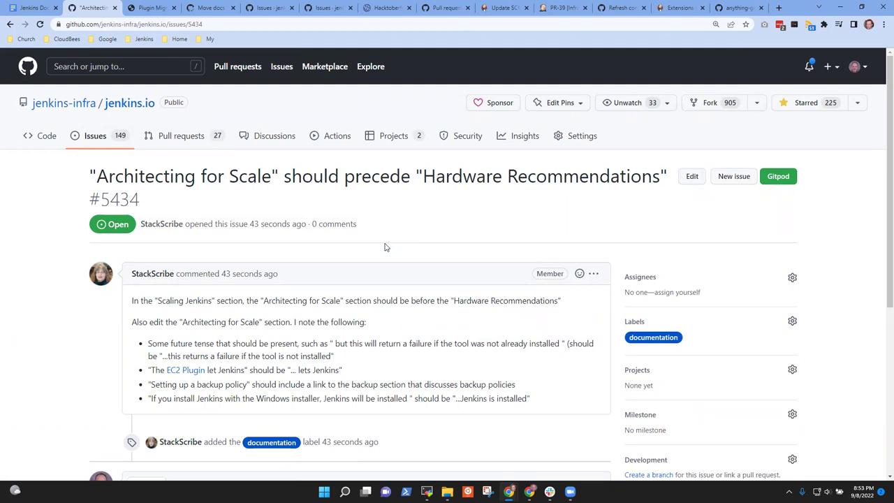
{"action": "left_click", "coordinate": [593, 273]}
{"action": "left_click", "coordinate": [526, 337]}
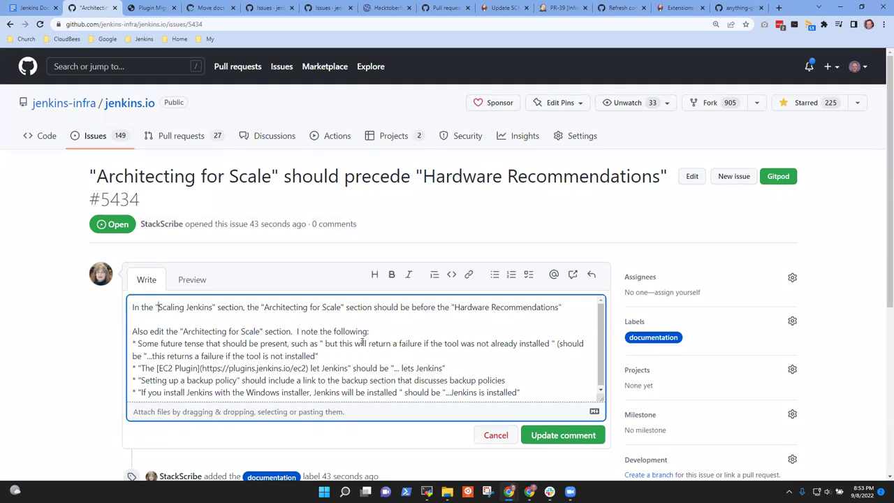
- Search the web for "scaling jenkins" in a new browser tab and open the Scaling Jenkins page on jenkins.io
{"action": "right_click", "coordinate": [89, 7]}
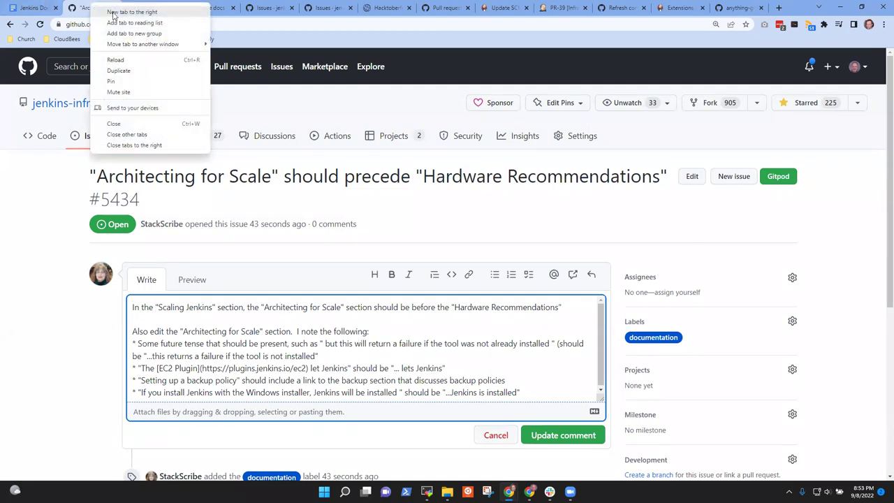
{"action": "left_click", "coordinate": [144, 11]}
{"action": "type", "text": "scaling "}
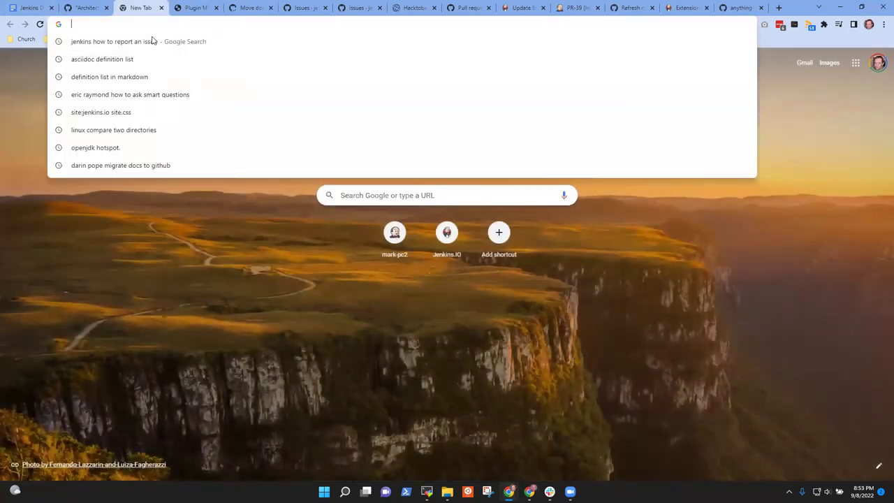
{"action": "type", "text": "jenkins"}
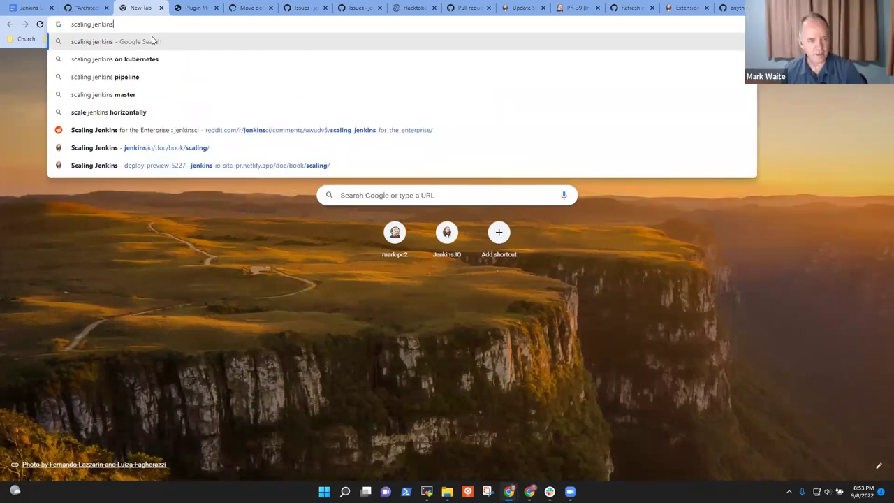
{"action": "key", "text": "Return"}
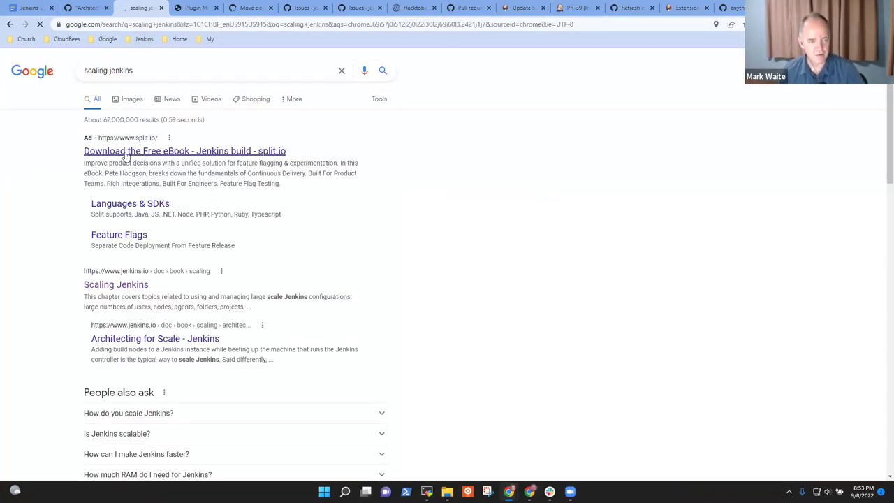
{"action": "left_click", "coordinate": [130, 285]}
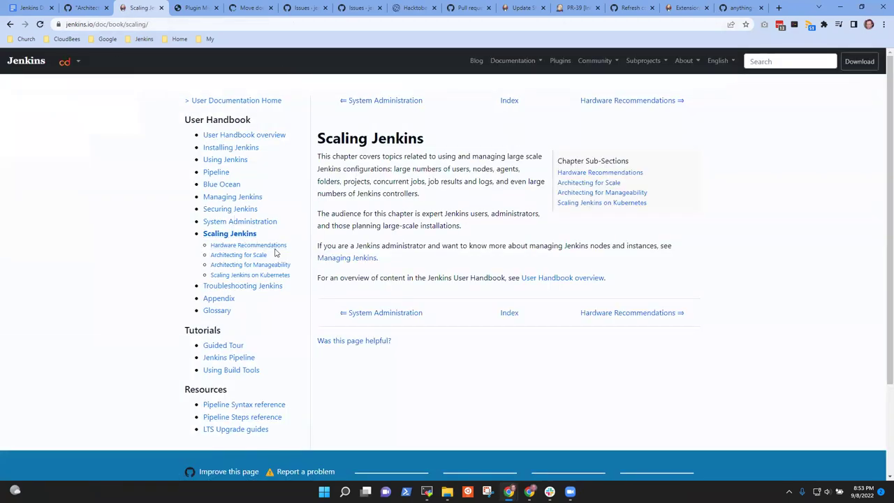
{"action": "left_click", "coordinate": [79, 7]}
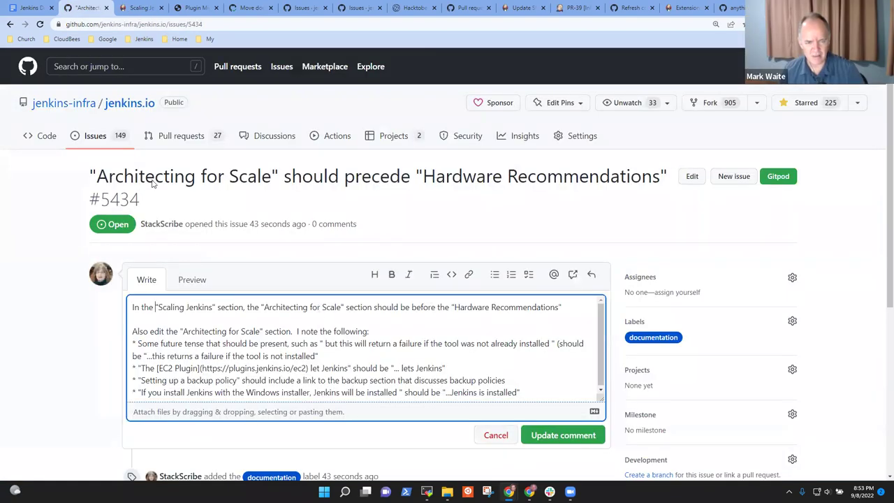
{"action": "left_click", "coordinate": [136, 8]}
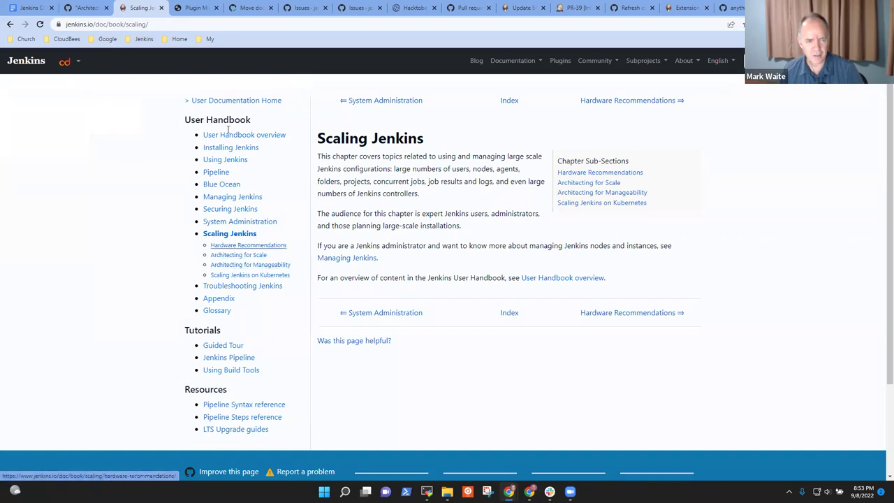
{"action": "left_click", "coordinate": [182, 25]}
{"action": "key", "text": "ctrl+c"}
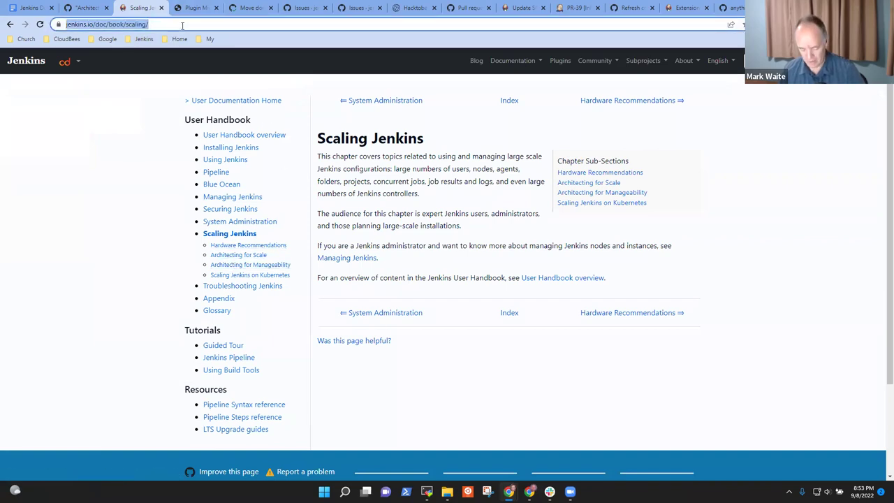
{"action": "left_click", "coordinate": [88, 9]}
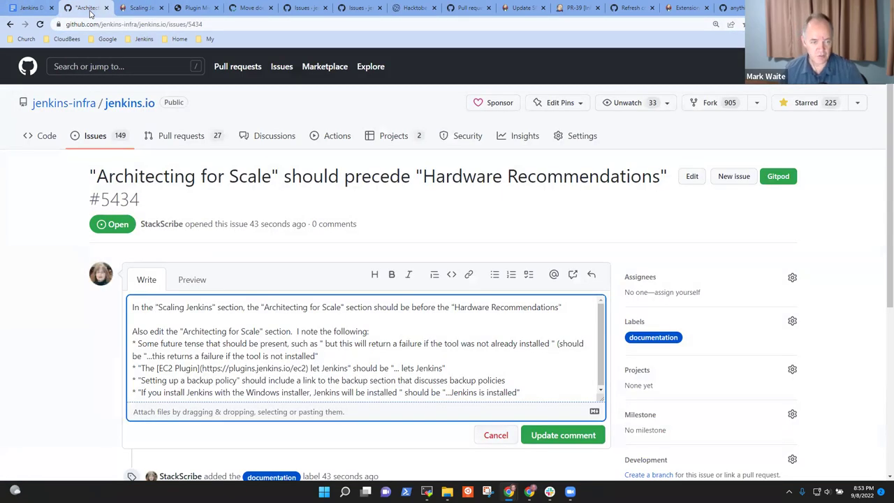
{"action": "key", "text": "ctrl+shift+Right"}
{"action": "key", "text": "ctrl+shift+Right"}
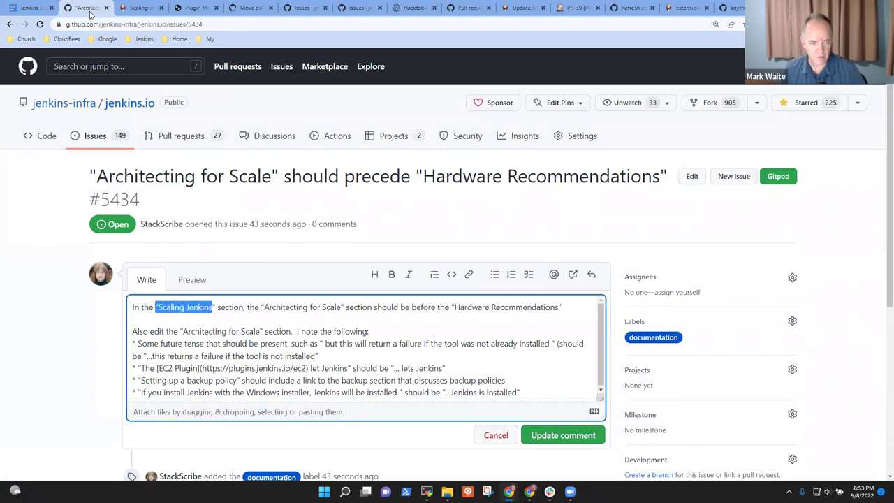
{"action": "key", "text": "ctrl+v"}
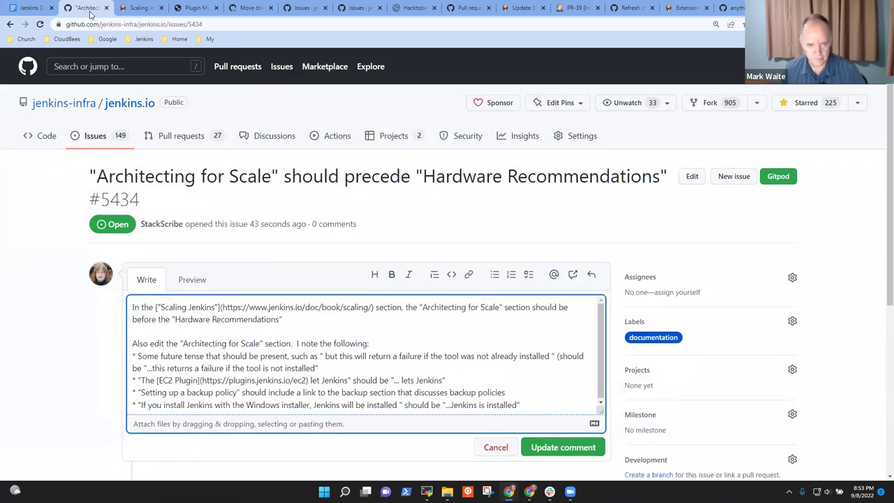
{"action": "key", "text": "ctrl+Right"}
{"action": "key", "text": "ctrl+Right"}
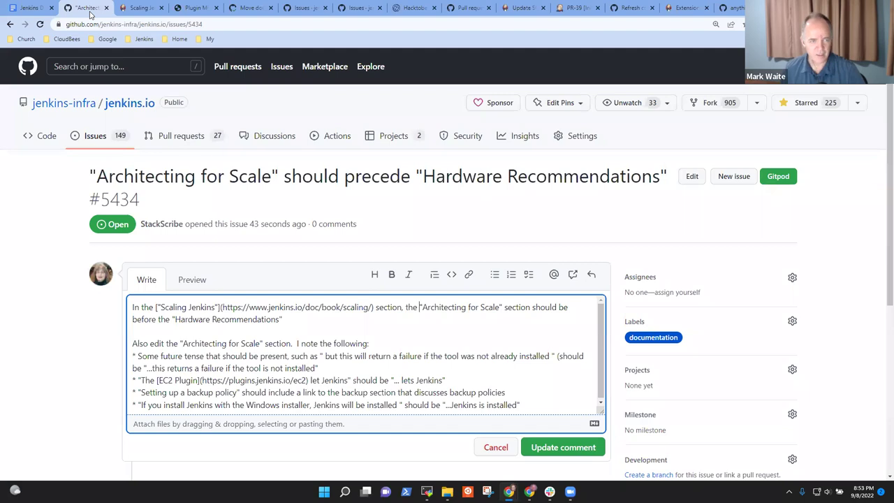
{"action": "left_click", "coordinate": [140, 8]}
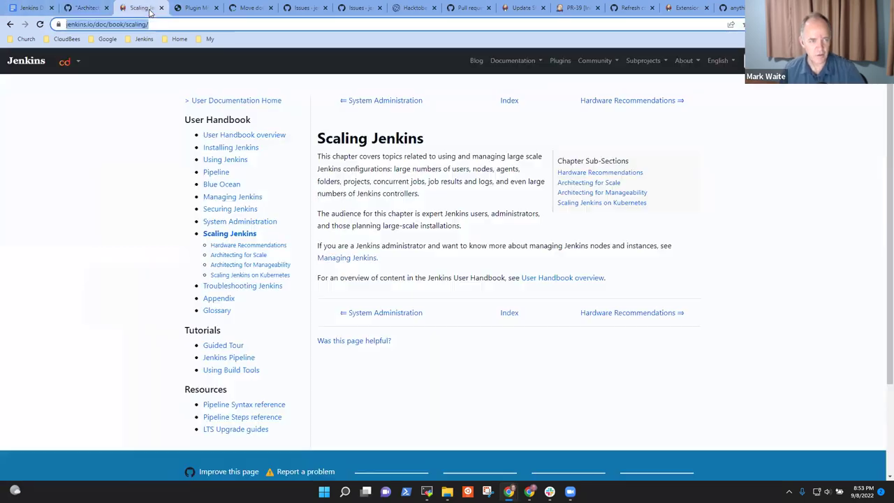
{"action": "left_click", "coordinate": [252, 255]}
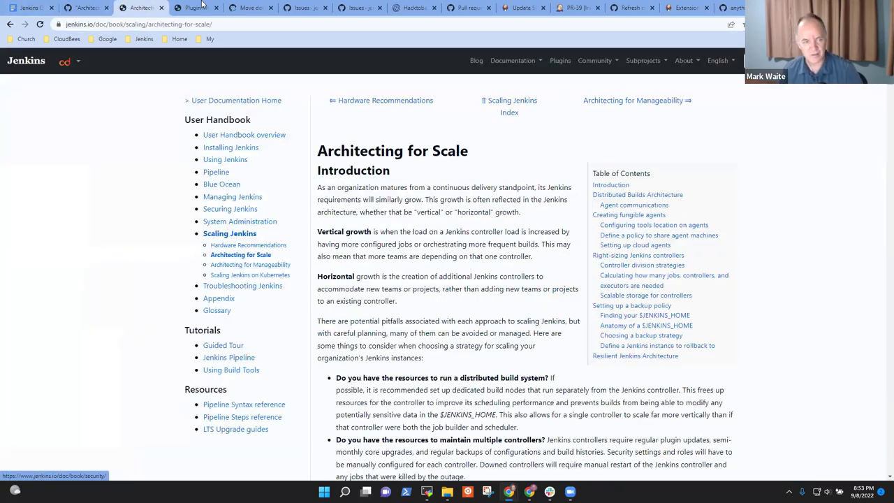
{"action": "left_click", "coordinate": [89, 10]}
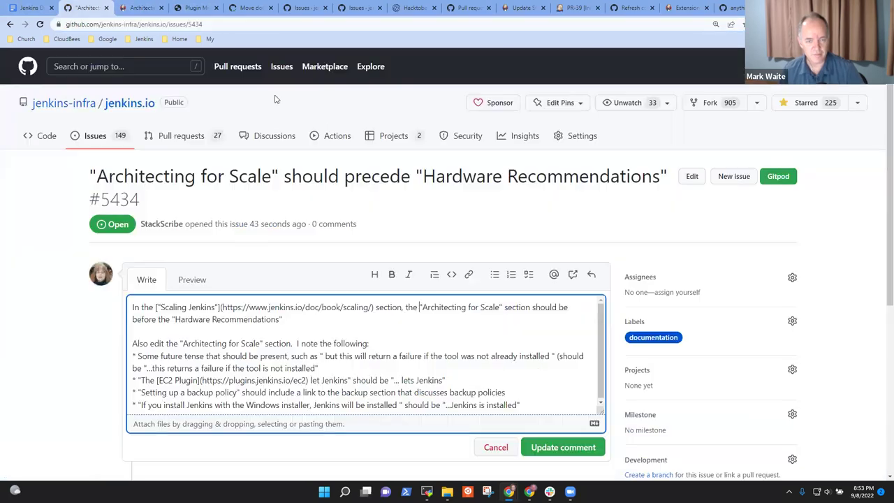
{"action": "key", "text": "ctrl+shift+Right"}
{"action": "key", "text": "ctrl+shift+Right"}
{"action": "key", "text": "ctrl+shift+Right"}
{"action": "key", "text": "ctrl+shift+Right"}
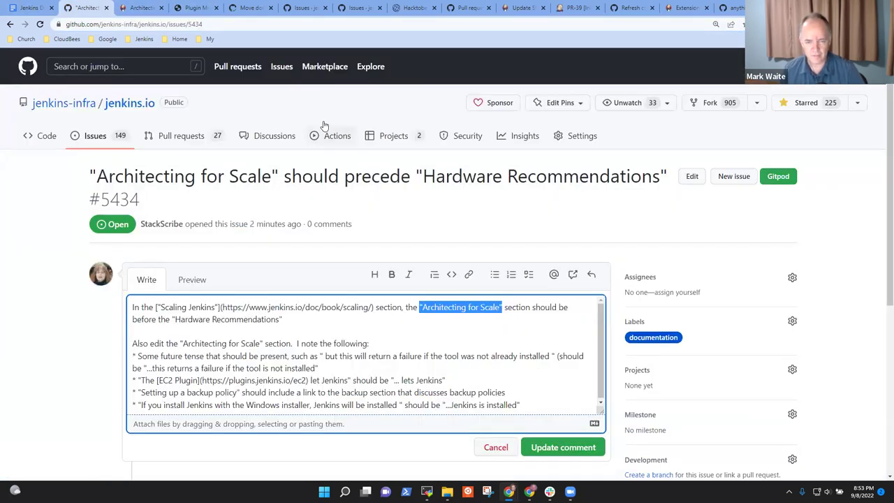
{"action": "type", "text": "https://www.jenkins.io/doc/book/scaling/architecting-for-scale/"}
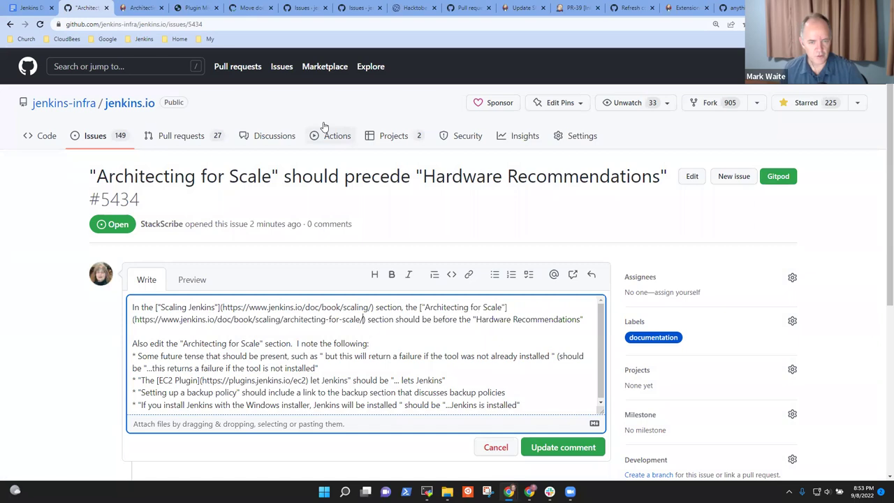
- View the Hardware Recommendations page in the Scaling Jenkins chapter and compare it with the Architecting for Scale page
{"action": "left_click", "coordinate": [137, 10]}
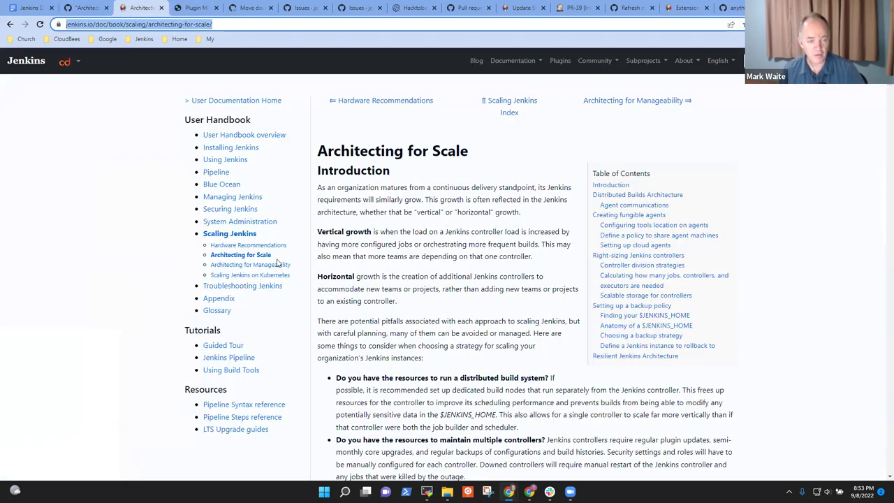
{"action": "left_click", "coordinate": [283, 246]}
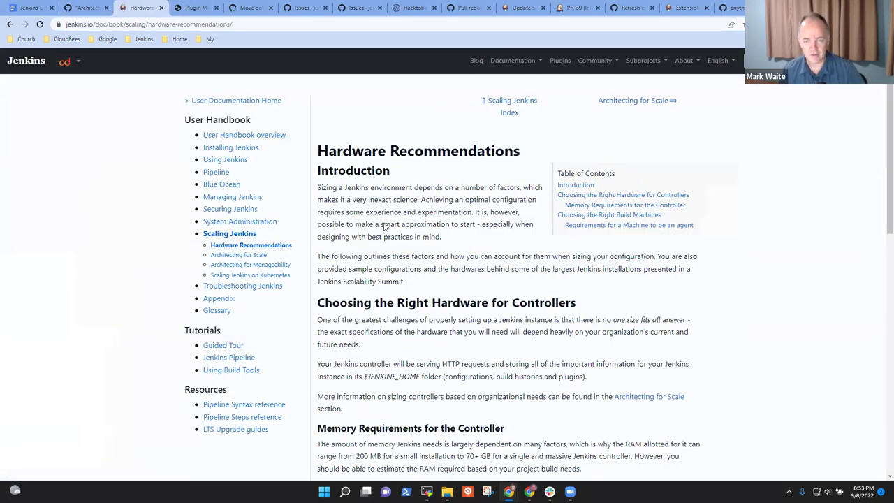
{"action": "left_click", "coordinate": [83, 23]}
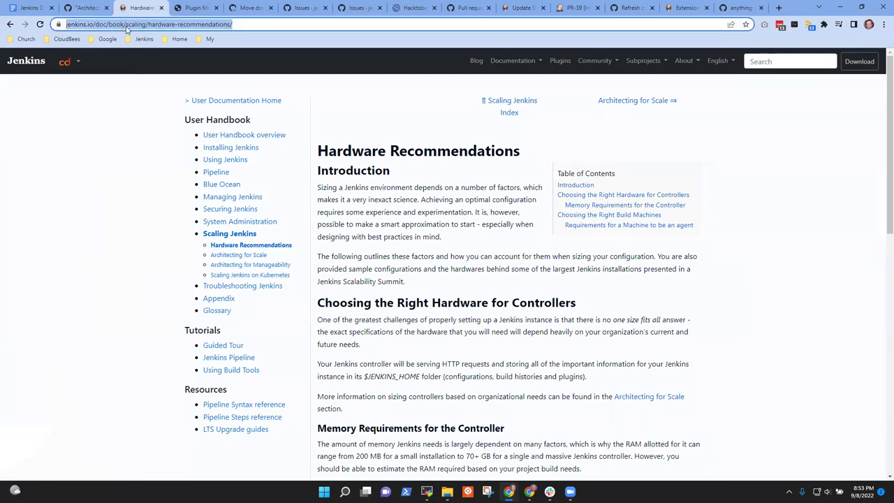
{"action": "scroll", "coordinate": [487, 421], "scroll_direction": "down", "scroll_amount": 4}
{"action": "scroll", "coordinate": [309, 312], "scroll_direction": "up", "scroll_amount": 3}
{"action": "scroll", "coordinate": [310, 313], "scroll_direction": "up", "scroll_amount": 2}
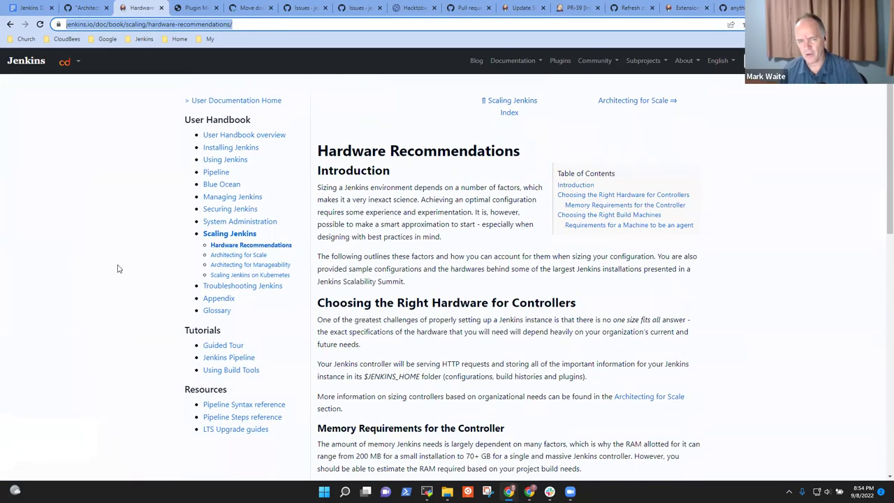
{"action": "left_click", "coordinate": [250, 255]}
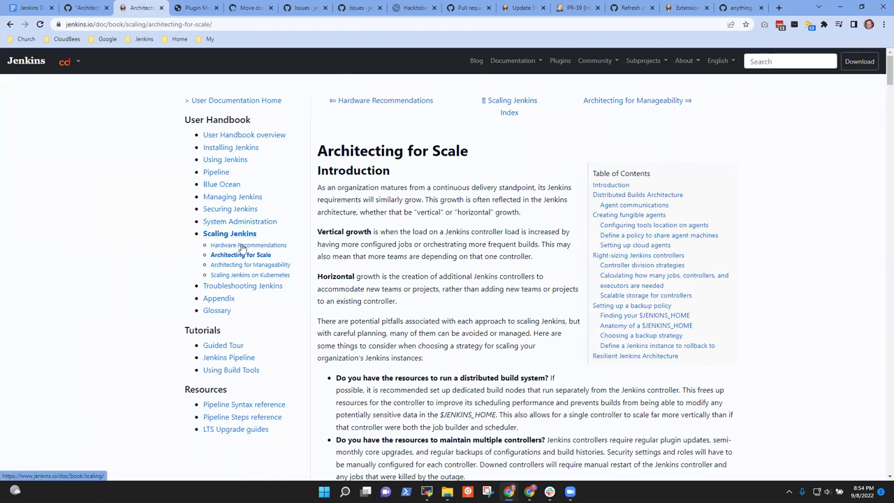
{"action": "left_click", "coordinate": [243, 246]}
{"action": "left_click", "coordinate": [236, 255]}
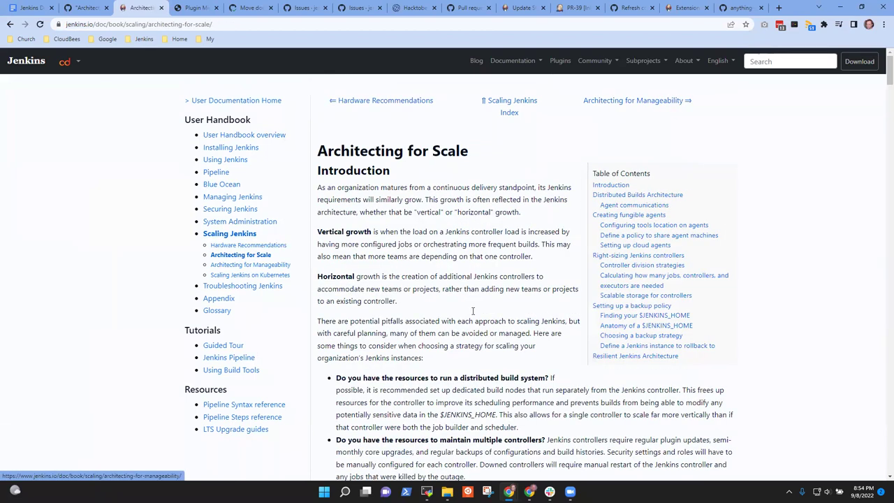
- Read the Architecting for Scale page through its Right-sizing Jenkins controllers section and check where its Hardware Recommendations link leads
{"action": "scroll", "coordinate": [518, 313], "scroll_direction": "down", "scroll_amount": 2}
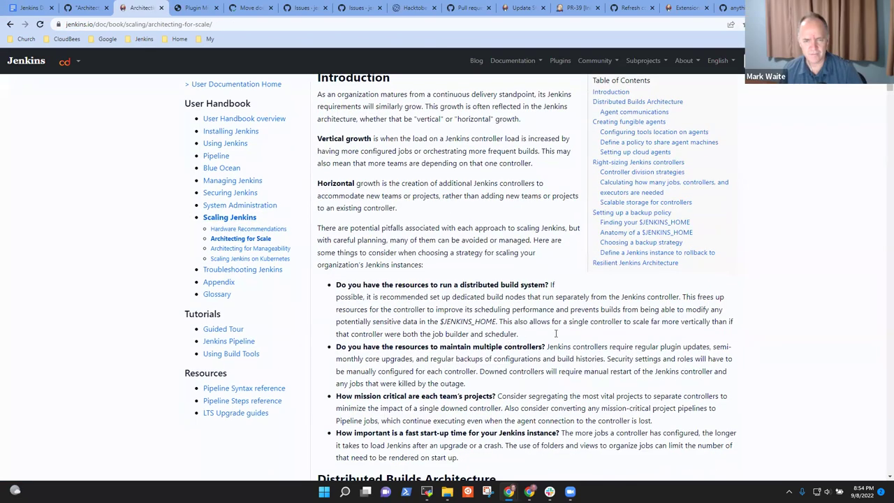
{"action": "scroll", "coordinate": [559, 336], "scroll_direction": "up", "scroll_amount": 1}
{"action": "scroll", "coordinate": [559, 335], "scroll_direction": "down", "scroll_amount": 1}
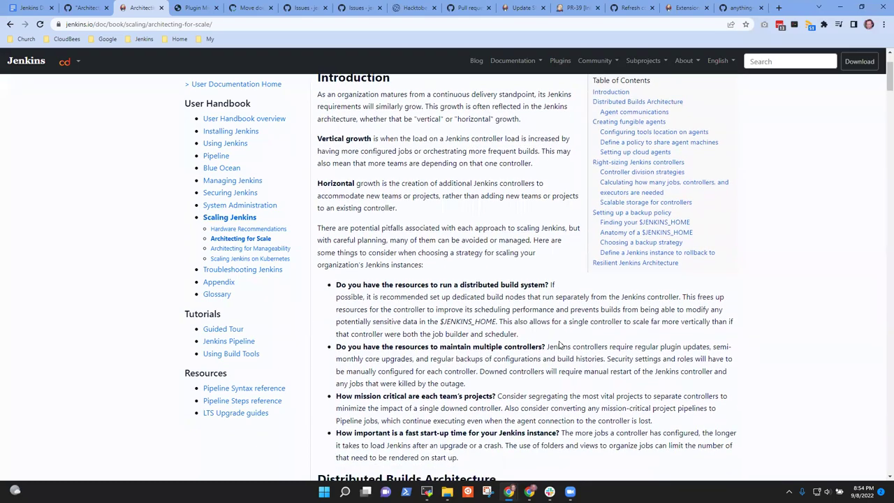
{"action": "scroll", "coordinate": [558, 344], "scroll_direction": "down", "scroll_amount": 4}
{"action": "scroll", "coordinate": [559, 344], "scroll_direction": "down", "scroll_amount": 12}
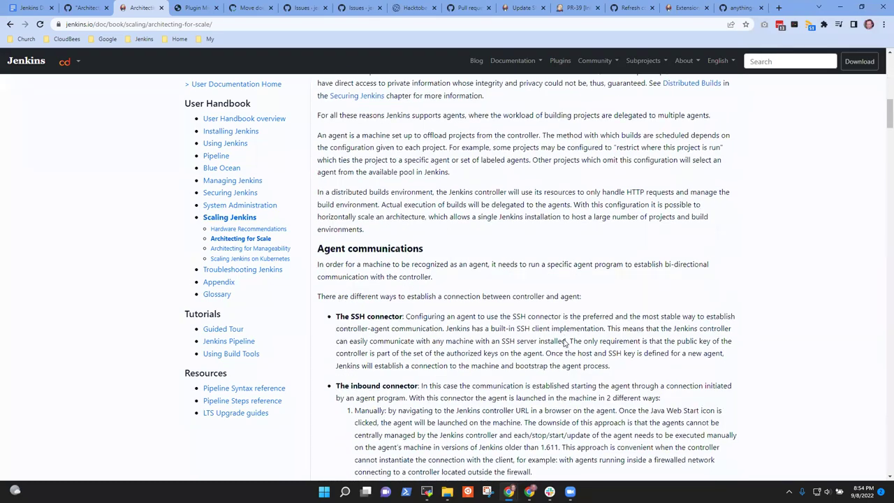
{"action": "scroll", "coordinate": [579, 342], "scroll_direction": "down", "scroll_amount": 16}
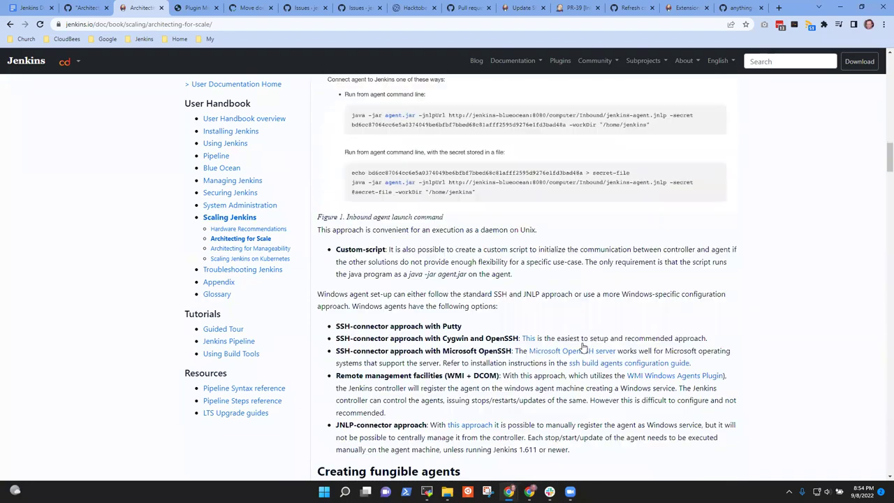
{"action": "scroll", "coordinate": [585, 347], "scroll_direction": "down", "scroll_amount": 16}
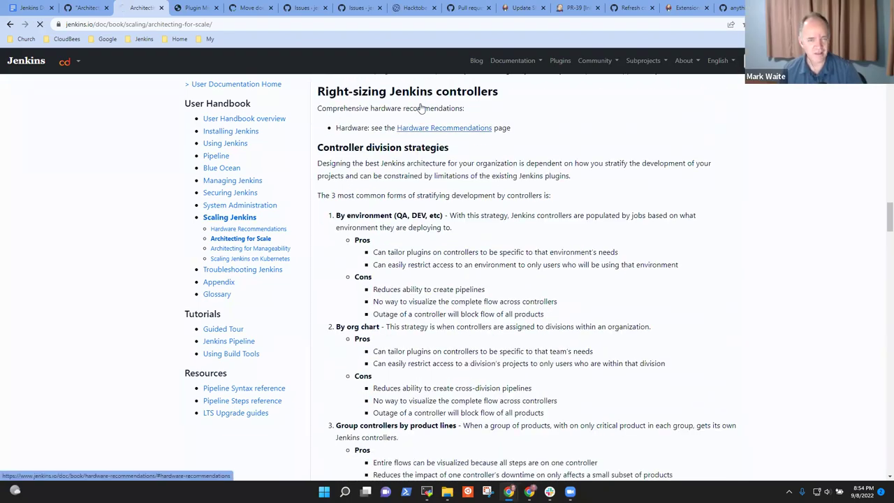
{"action": "left_click", "coordinate": [421, 126]}
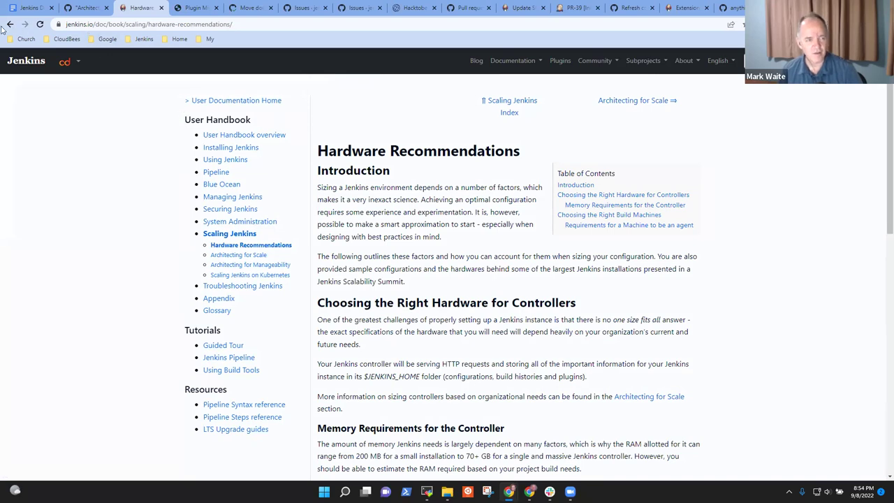
{"action": "left_click", "coordinate": [10, 25]}
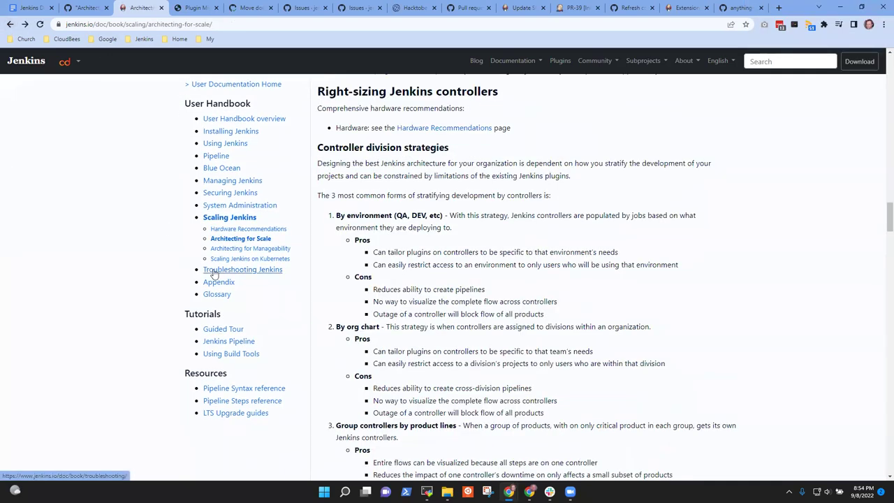
{"action": "scroll", "coordinate": [506, 273], "scroll_direction": "up", "scroll_amount": 10}
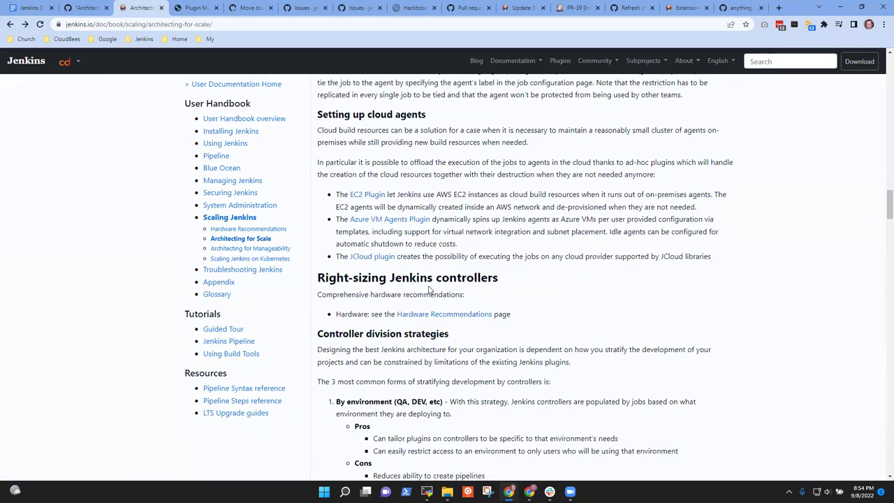
{"action": "left_click", "coordinate": [252, 238]}
{"action": "left_click", "coordinate": [225, 23]}
{"action": "key", "text": "ctrl+c"}
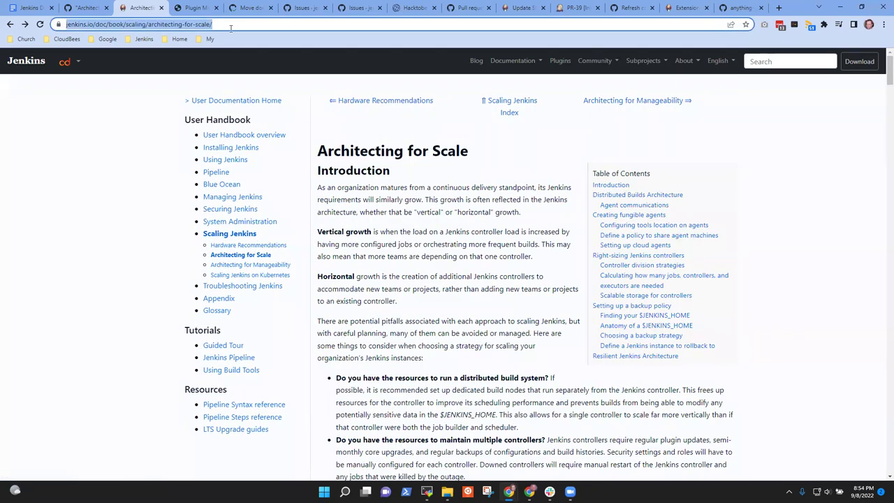
{"action": "left_click", "coordinate": [88, 8]}
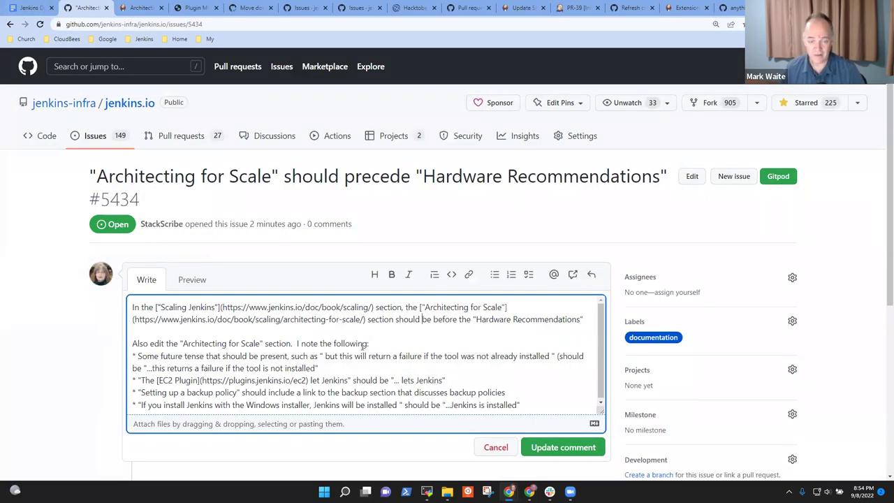
{"action": "key", "text": "ctrl+shift+Left"}
{"action": "key", "text": "ctrl+shift+Left"}
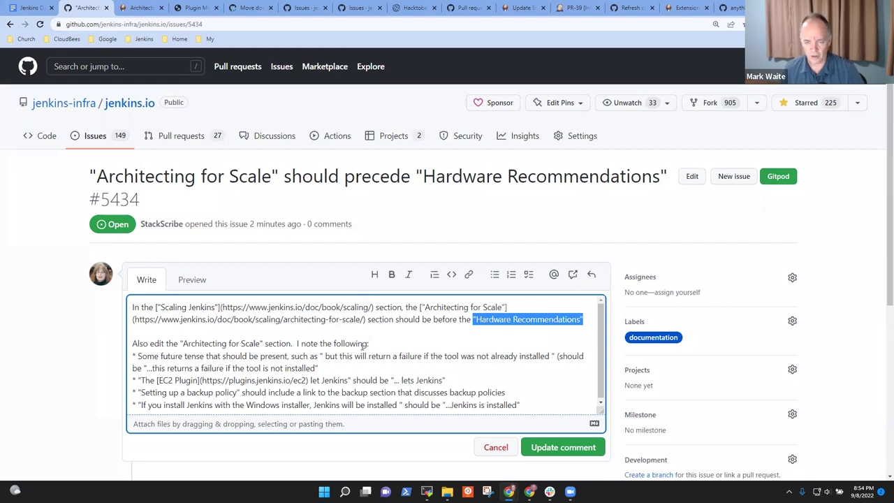
{"action": "key", "text": "ctrl+v"}
{"action": "key", "text": "ctrl+z"}
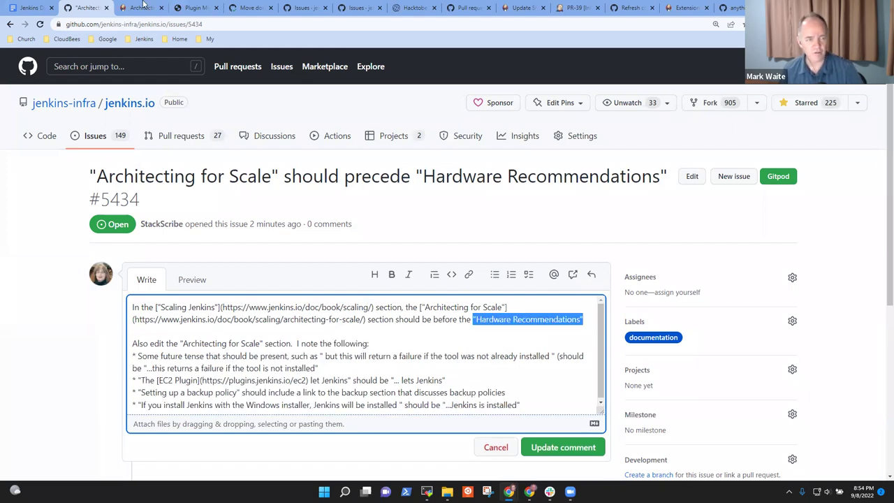
{"action": "key", "text": "ctrl+Tab"}
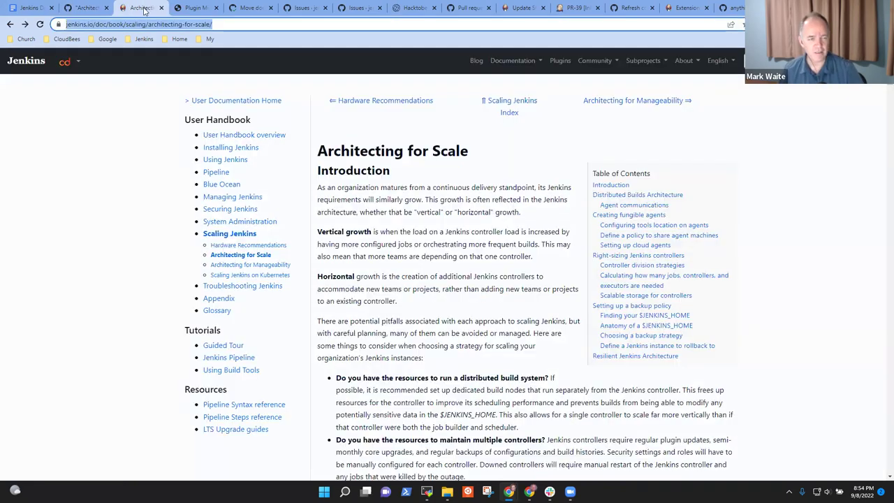
{"action": "left_click", "coordinate": [230, 245]}
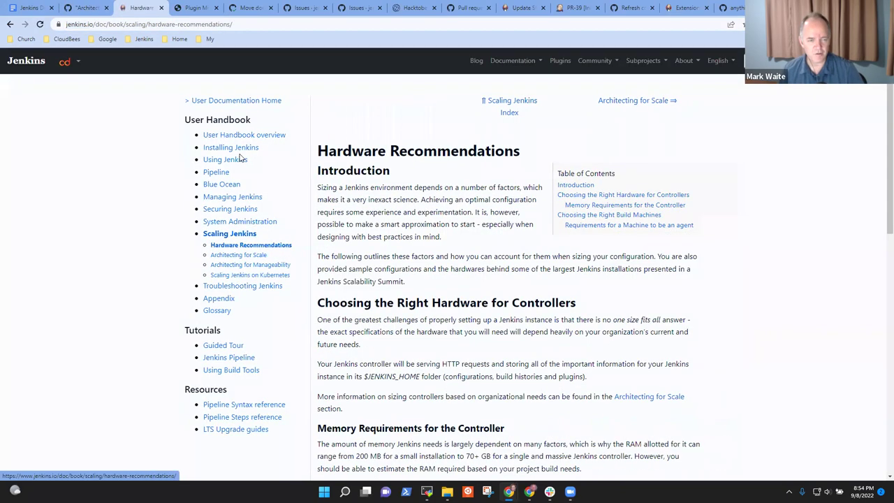
{"action": "left_click", "coordinate": [222, 23]}
{"action": "key", "text": "ctrl+c"}
{"action": "left_click", "coordinate": [82, 8]}
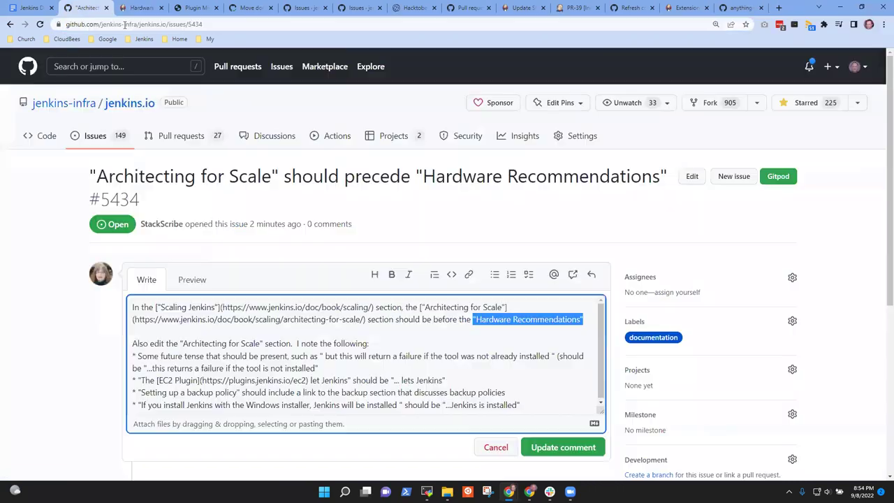
{"action": "key", "text": "ctrl+k"}
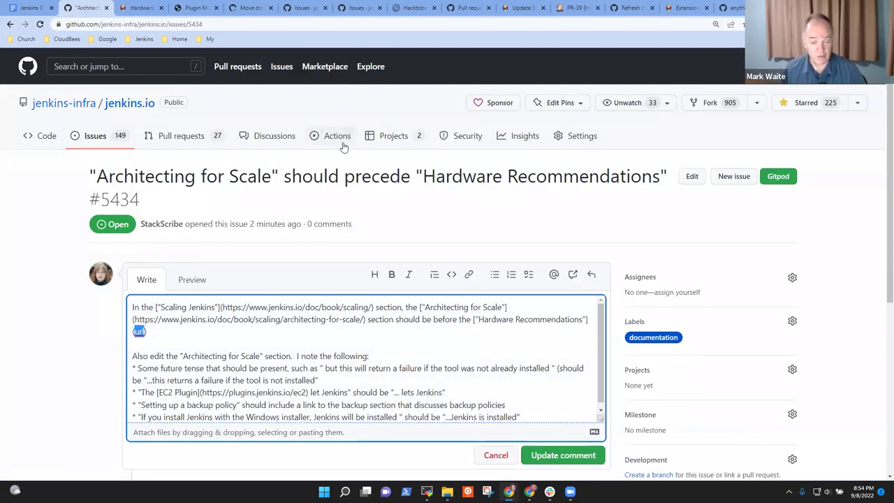
{"action": "key", "text": "ctrl+v"}
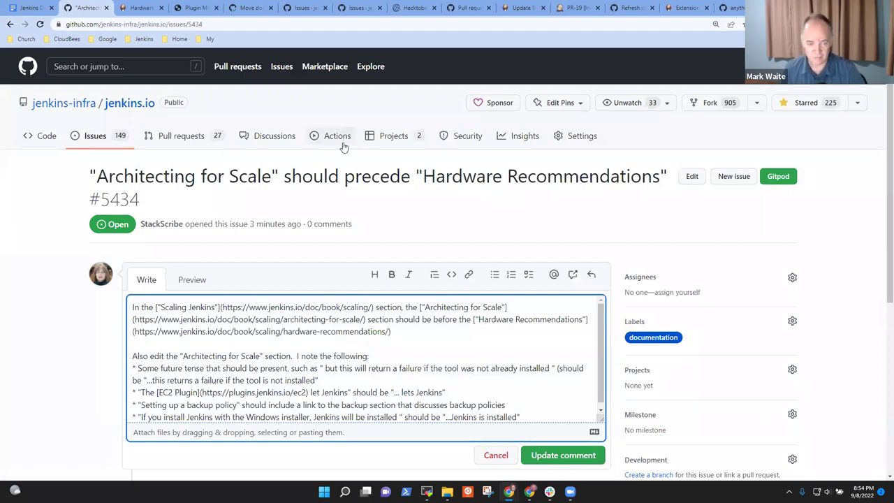
{"action": "key", "text": "Down"}
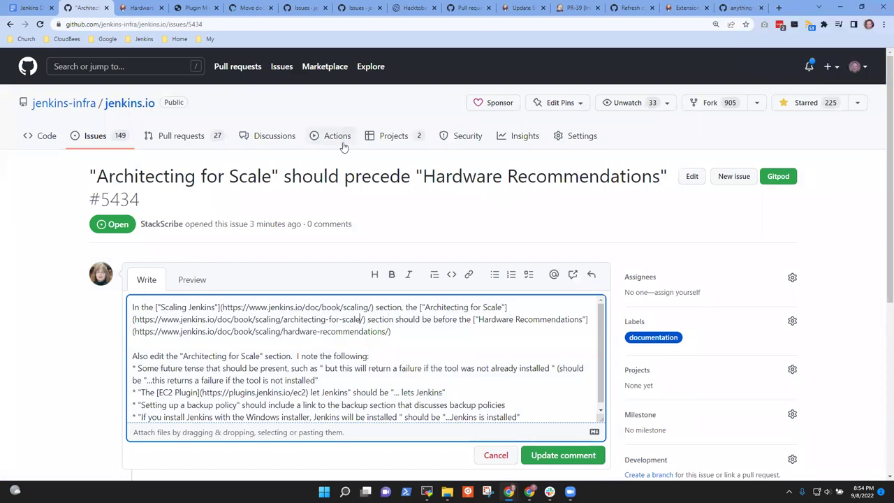
{"action": "key", "text": "ctrl+shift+Left"}
{"action": "key", "text": "ctrl+shift+Left"}
{"action": "key", "text": "ctrl+shift+Left"}
{"action": "key", "text": "ctrl+shift+Left"}
{"action": "key", "text": "ctrl+shift+Left"}
{"action": "key", "text": "ctrl+shift+Left"}
{"action": "key", "text": "ctrl+shift+Left"}
{"action": "key", "text": "ctrl+shift+Left"}
{"action": "key", "text": "ctrl+shift+Left"}
{"action": "key", "text": "ctrl+shift+Left"}
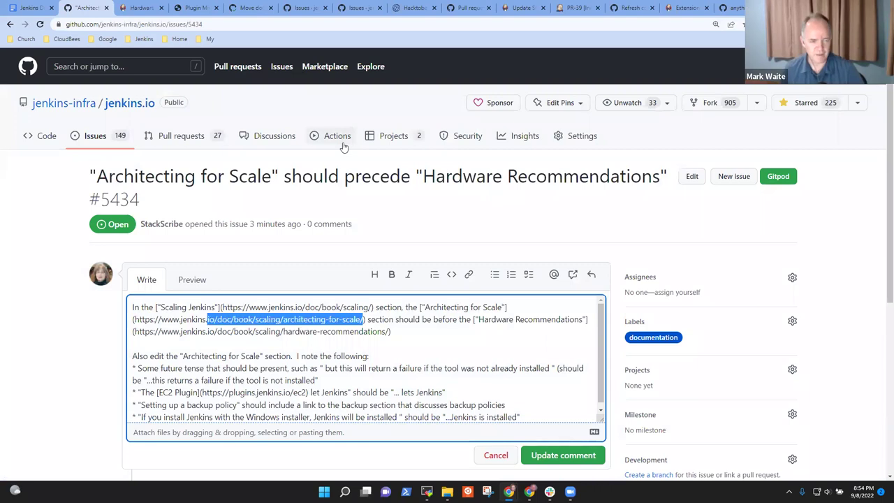
{"action": "key", "text": "Down"}
{"action": "key", "text": "Down"}
{"action": "key", "text": "Down"}
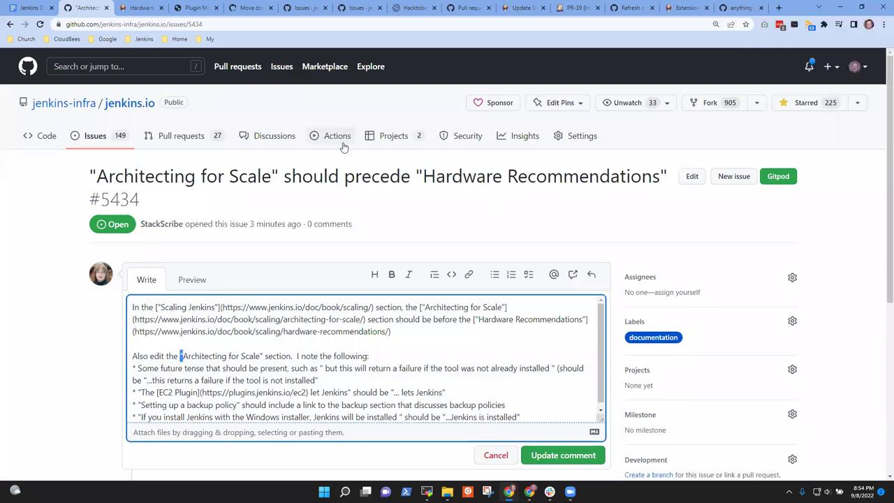
{"action": "key", "text": "ctrl+shift+Right"}
{"action": "key", "text": "ctrl+shift+Right"}
{"action": "key", "text": "ctrl+shift+Right"}
{"action": "key", "text": "ctrl+shift+Right"}
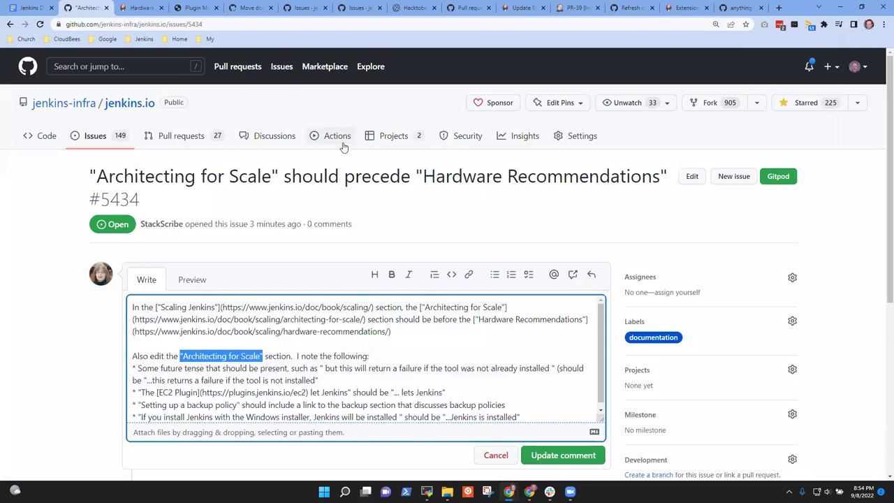
{"action": "type", "text": "[\"Architecting for Scale\"](https://www.jenkins.io/doc/book/scaling/architecting-for-scale/)"}
{"action": "left_click", "coordinate": [565, 456]}
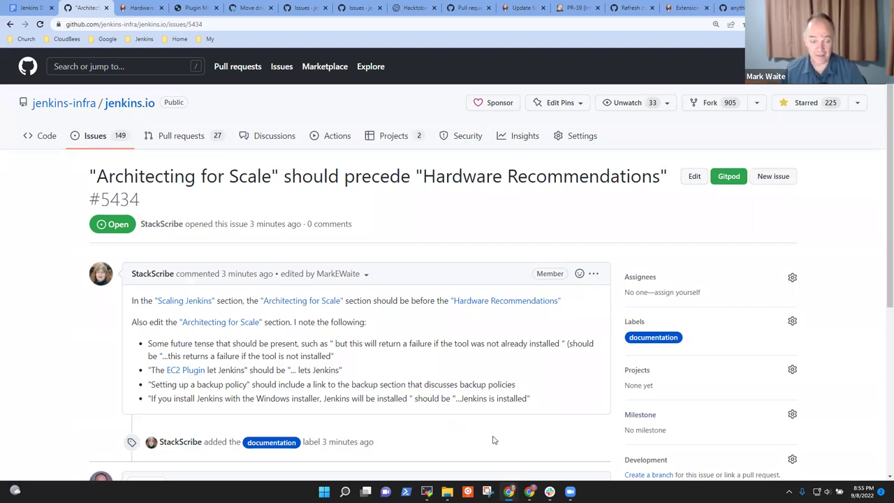
- Add the "good first issue" label to the "Architecting for Scale" issue
{"action": "left_click", "coordinate": [639, 323]}
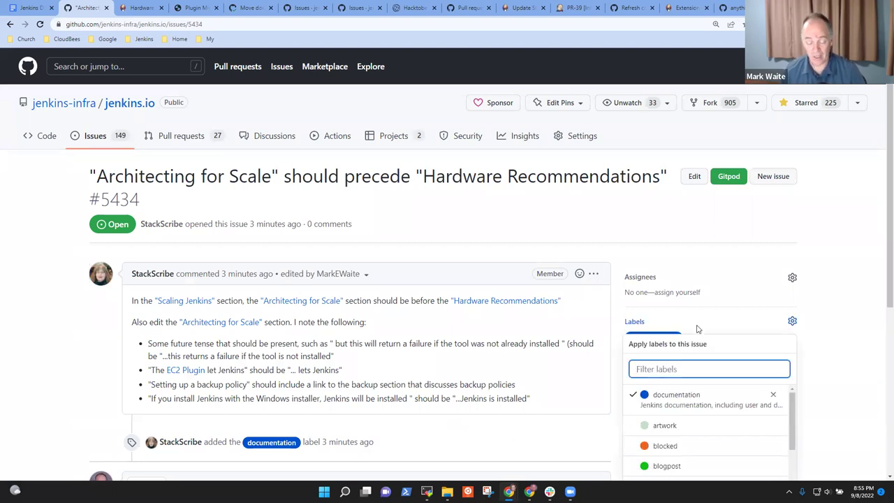
{"action": "type", "text": "ghoo"}
{"action": "key", "text": "BackSpace"}
{"action": "key", "text": "BackSpace"}
{"action": "key", "text": "BackSpace"}
{"action": "type", "text": "ood-"}
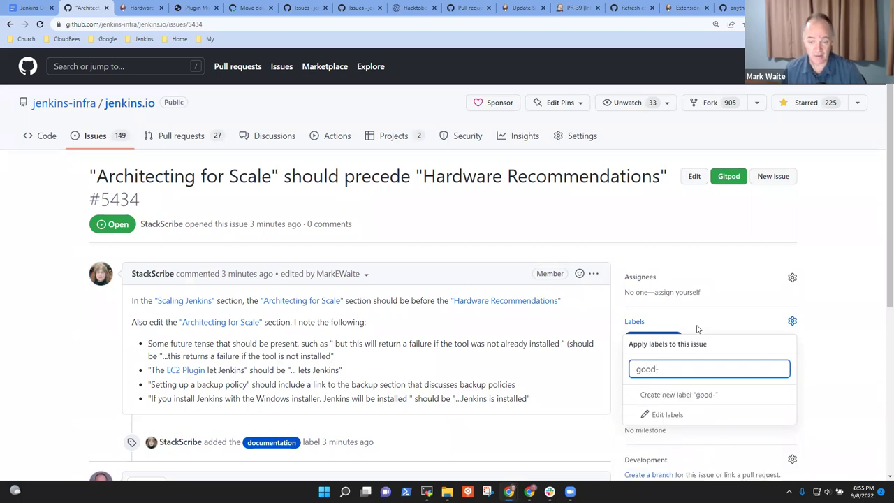
{"action": "key", "text": "BackSpace"}
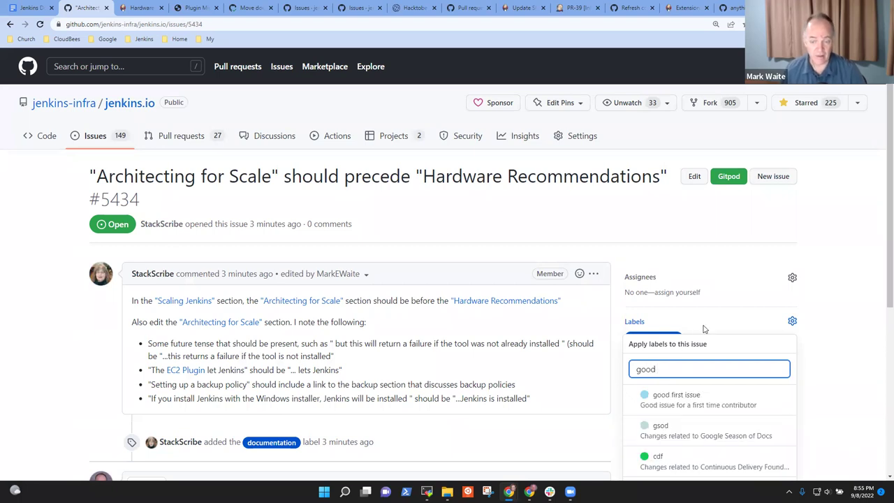
{"action": "left_click", "coordinate": [670, 396]}
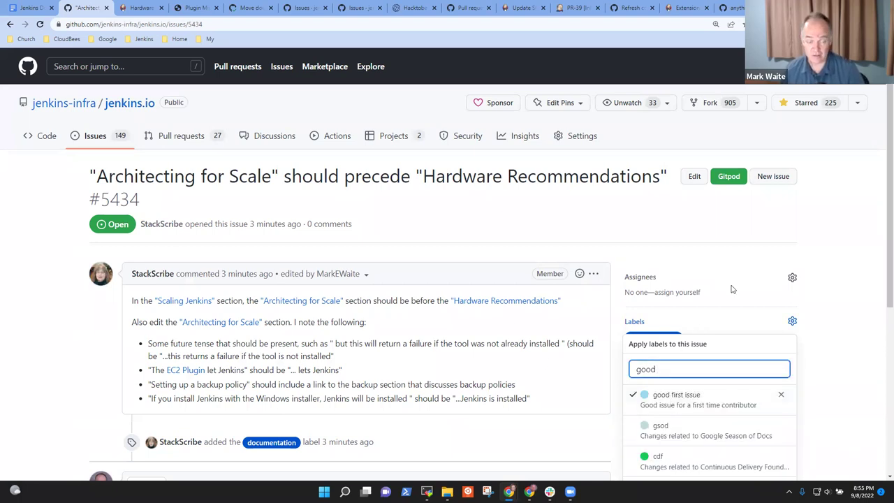
{"action": "left_click", "coordinate": [812, 305]}
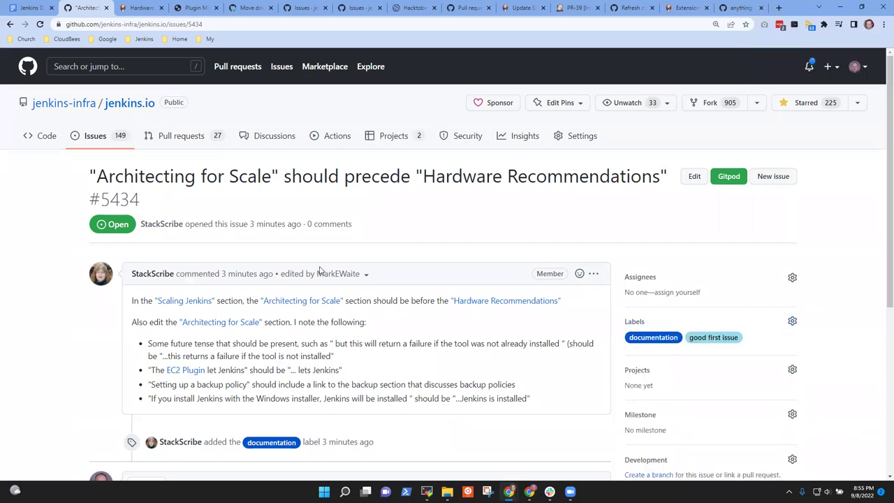
- Return to the jenkins.io open issues list, show it full screen, and look through the first page of issues
{"action": "scroll", "coordinate": [305, 378], "scroll_direction": "down", "scroll_amount": 5}
{"action": "scroll", "coordinate": [361, 397], "scroll_direction": "up", "scroll_amount": 5}
{"action": "left_click", "coordinate": [91, 139]}
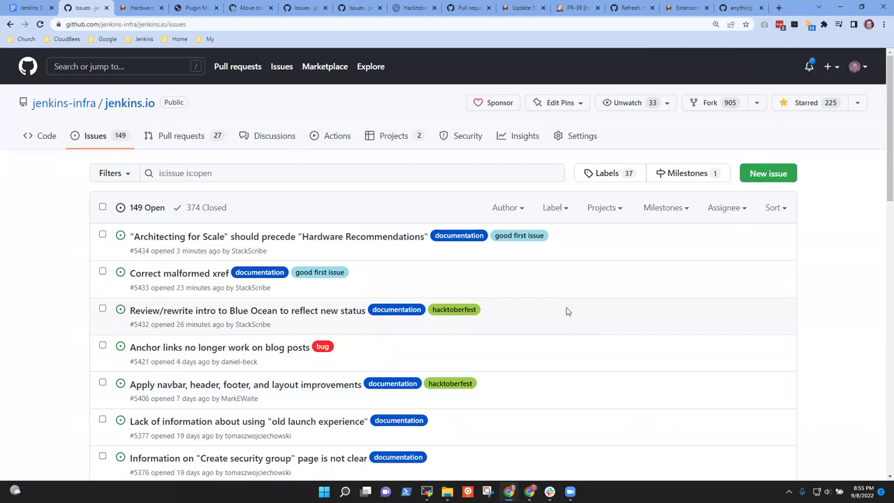
{"action": "key", "text": "F11"}
{"action": "scroll", "coordinate": [566, 319], "scroll_direction": "down", "scroll_amount": 2}
{"action": "scroll", "coordinate": [564, 361], "scroll_direction": "down", "scroll_amount": 7}
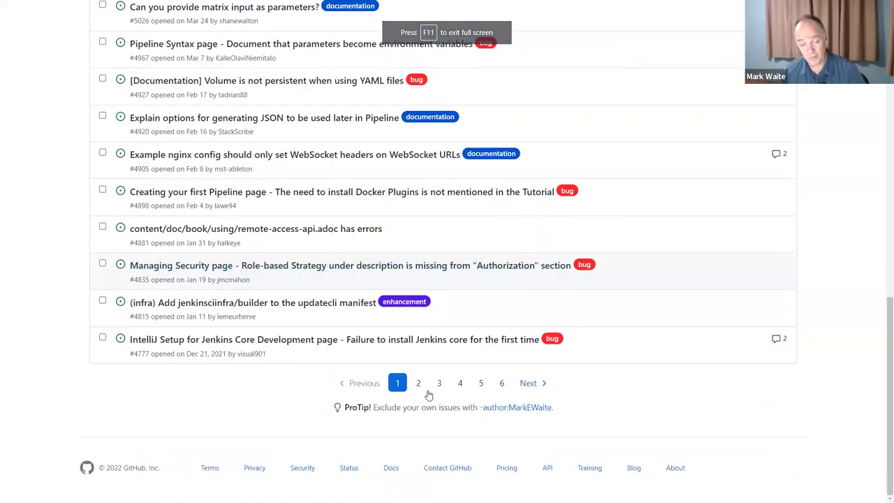
- Go to page 3 of the open issues list and look through its first entries
{"action": "left_click", "coordinate": [439, 384]}
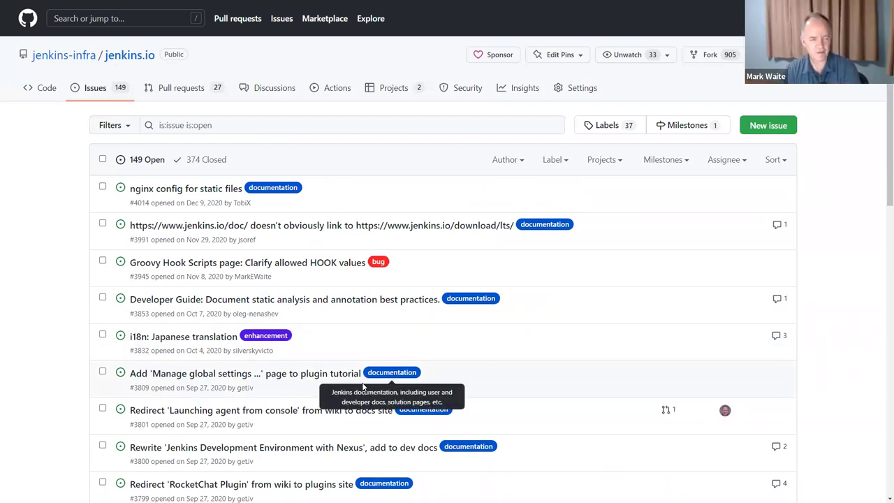
{"action": "scroll", "coordinate": [363, 386], "scroll_direction": "down", "scroll_amount": 2}
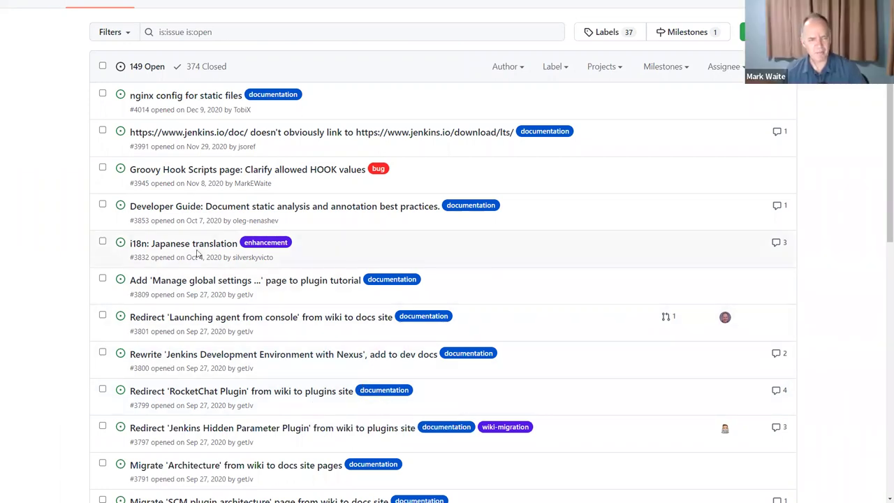
{"action": "mouse_move", "coordinate": [204, 245]}
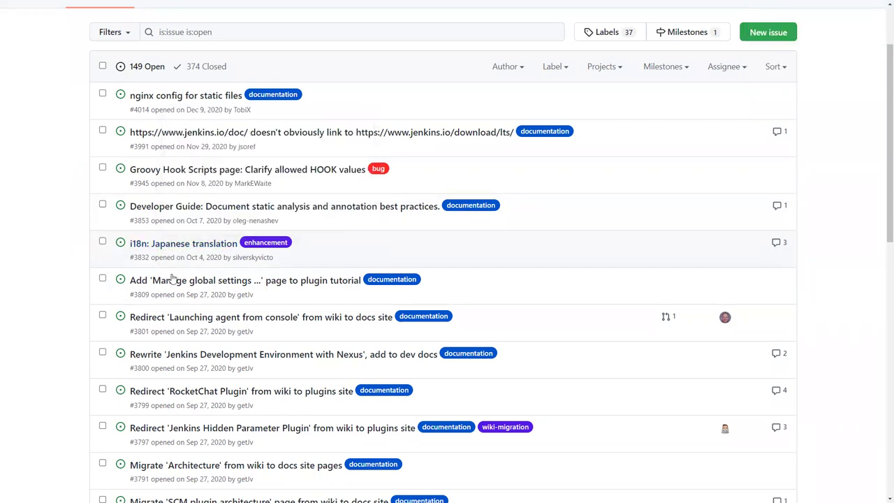
{"action": "mouse_move", "coordinate": [172, 279]}
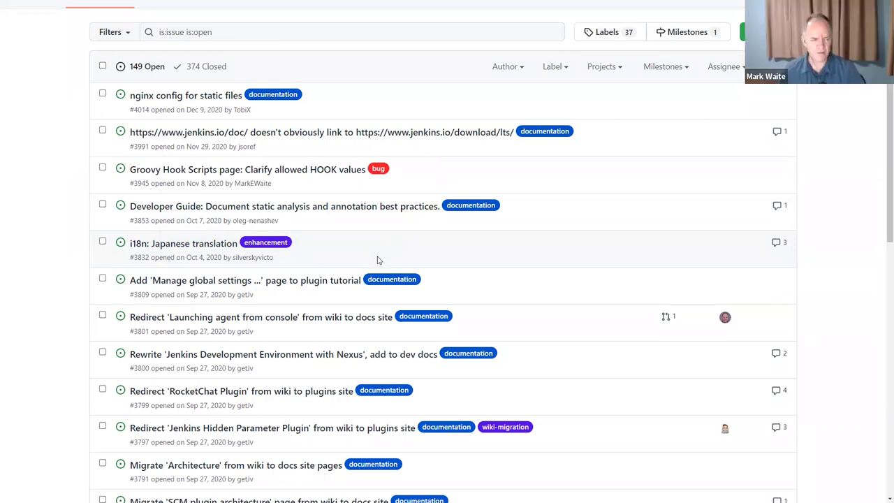
- Open the "Add 'Manage global settings ...' page to plugin tutorial" issue and read its description and history
{"action": "left_click", "coordinate": [304, 282]}
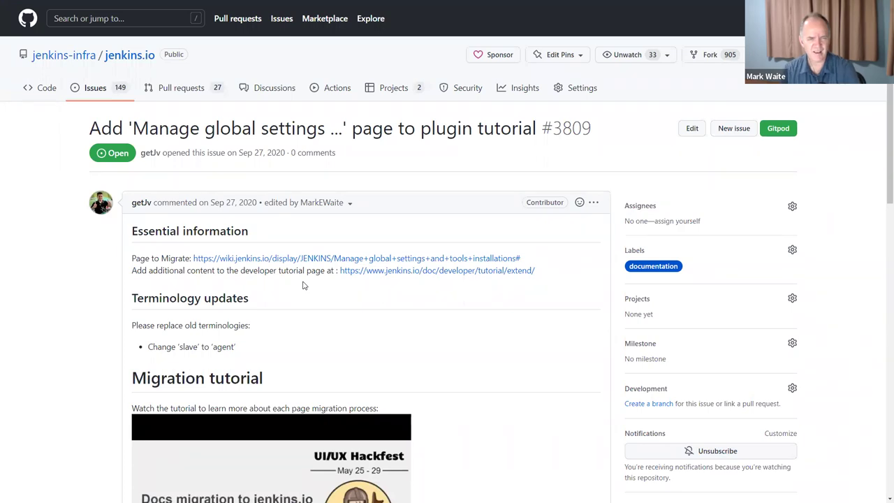
{"action": "scroll", "coordinate": [311, 300], "scroll_direction": "down", "scroll_amount": 3}
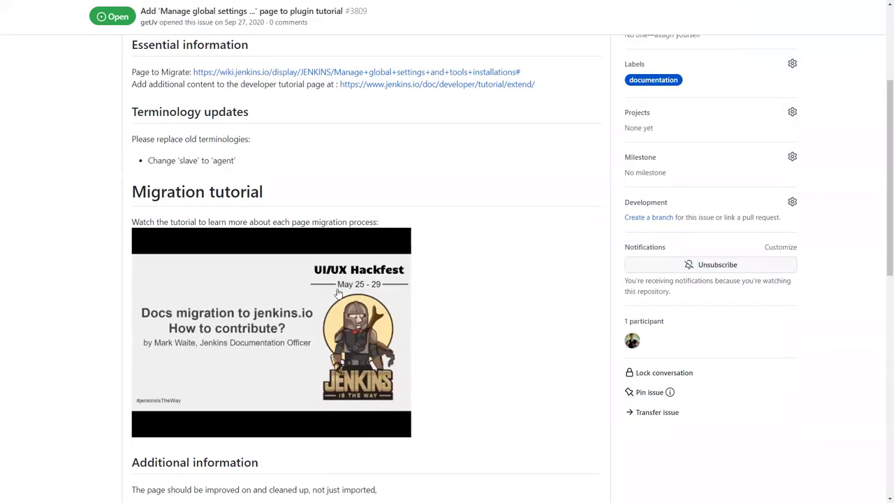
{"action": "scroll", "coordinate": [363, 324], "scroll_direction": "down", "scroll_amount": 3}
{"action": "scroll", "coordinate": [375, 354], "scroll_direction": "down", "scroll_amount": 3}
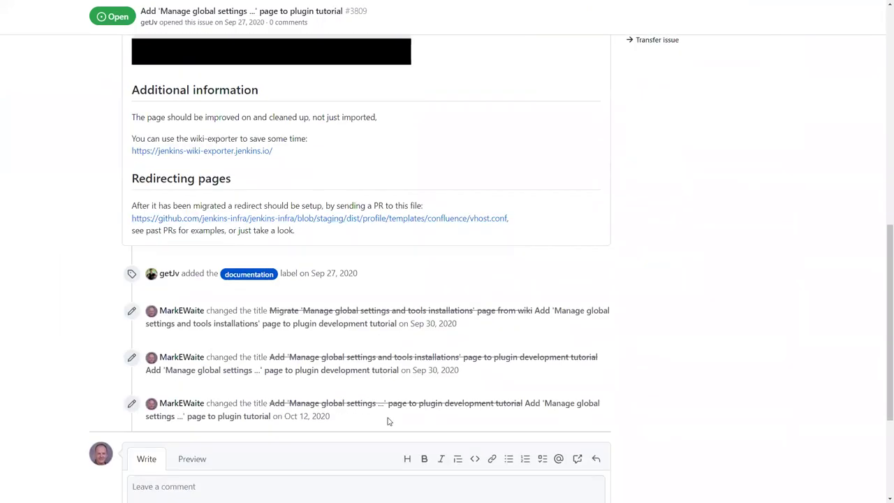
{"action": "scroll", "coordinate": [388, 421], "scroll_direction": "up", "scroll_amount": 9}
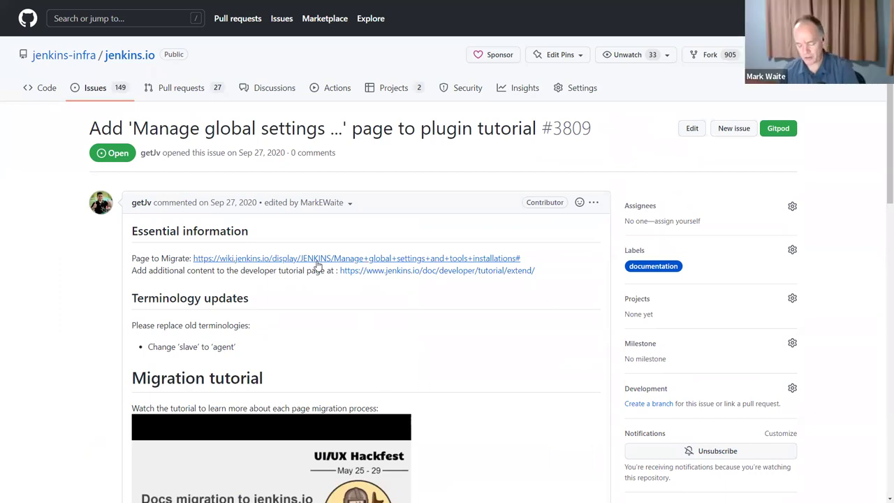
- Leave full screen, open the issue's "Page to Migrate" wiki link in a new tab, skim that page, and return to the issue
{"action": "key", "text": "F11"}
{"action": "right_click", "coordinate": [342, 316]}
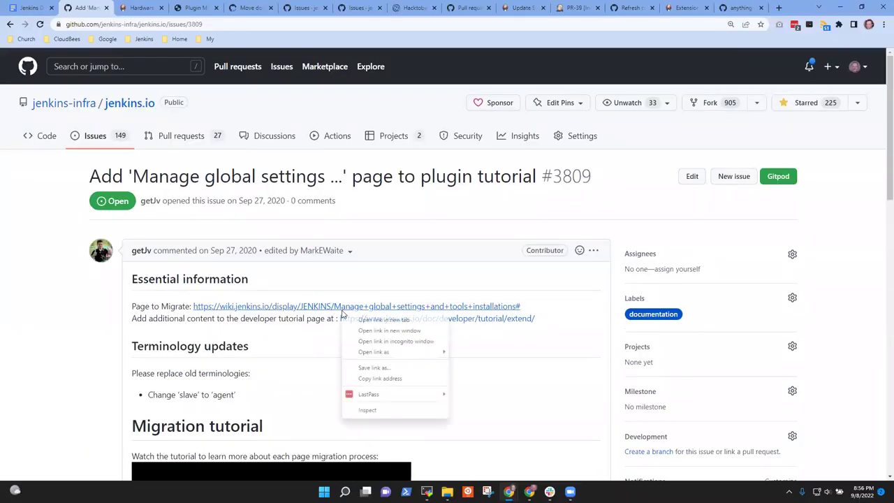
{"action": "left_click", "coordinate": [405, 321]}
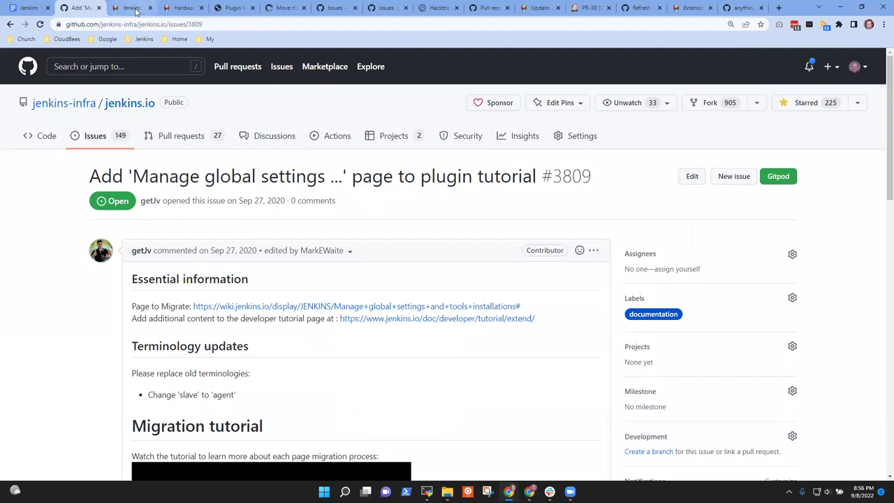
{"action": "left_click", "coordinate": [134, 8]}
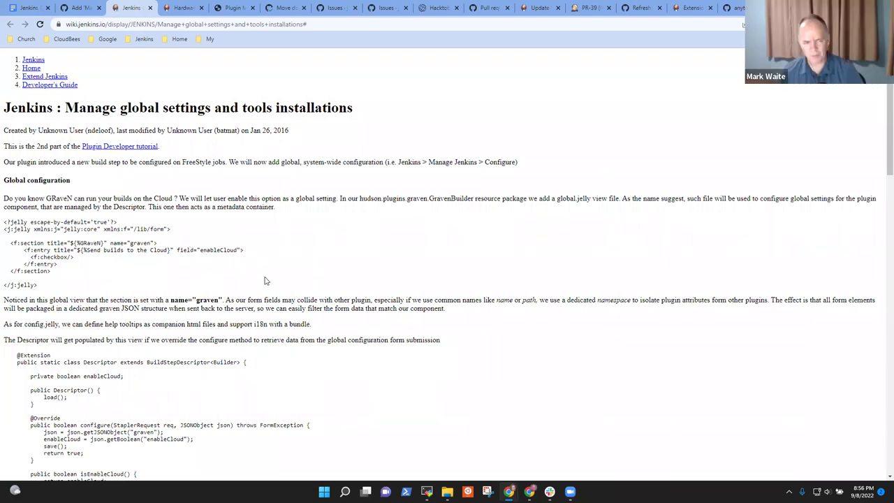
{"action": "scroll", "coordinate": [263, 282], "scroll_direction": "down", "scroll_amount": 10}
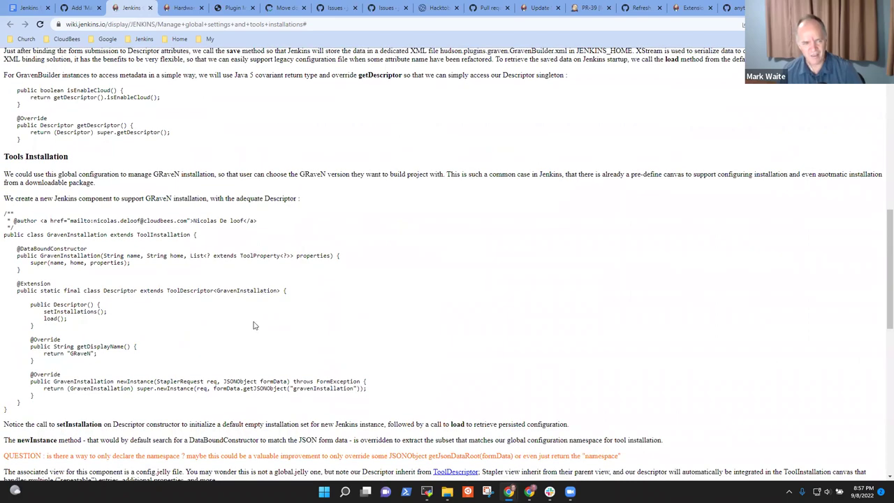
{"action": "scroll", "coordinate": [254, 324], "scroll_direction": "down", "scroll_amount": 8}
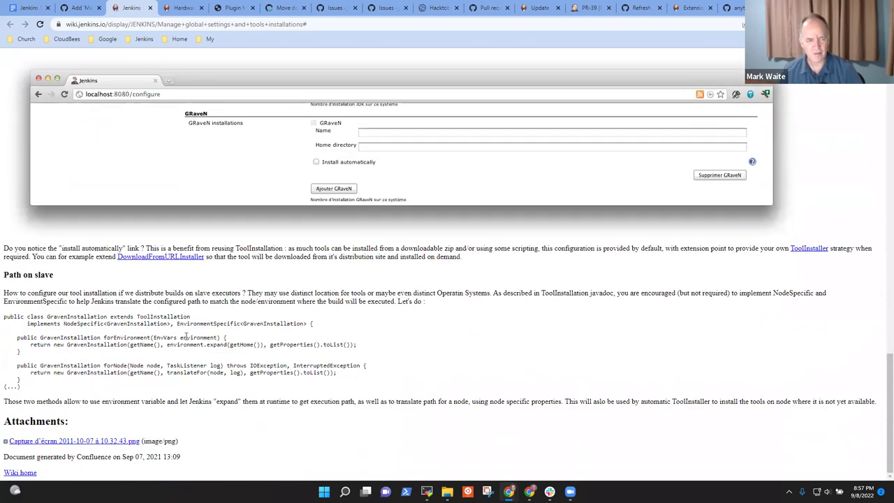
{"action": "scroll", "coordinate": [185, 337], "scroll_direction": "up", "scroll_amount": 15}
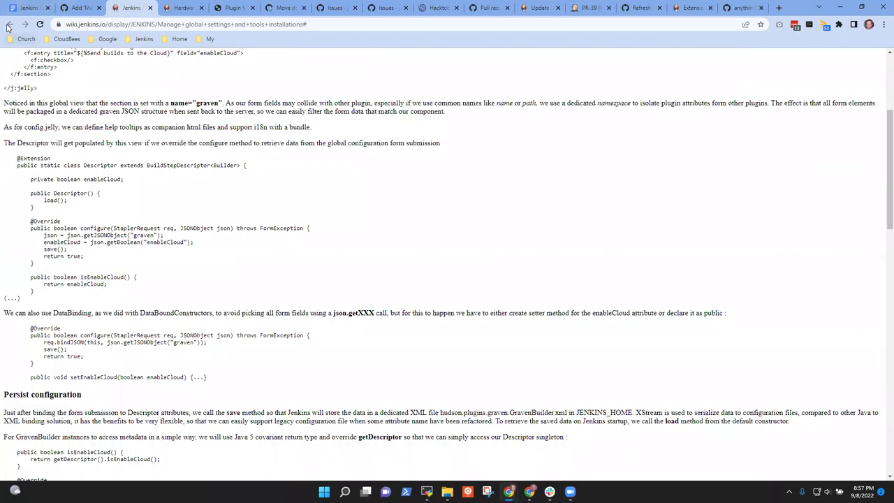
{"action": "left_click", "coordinate": [80, 8]}
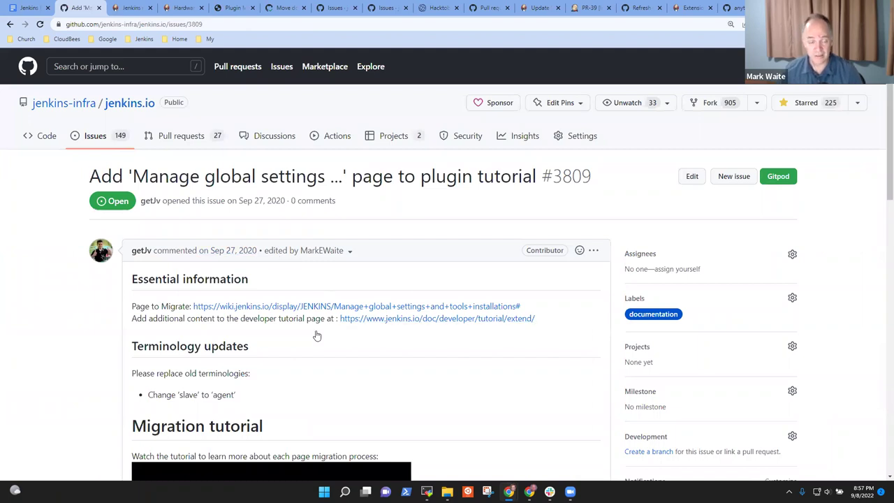
- Add the "hacktoberfest" label to the "Add 'Manage global settings ...' page to plugin tutorial" issue
{"action": "left_click", "coordinate": [637, 299]}
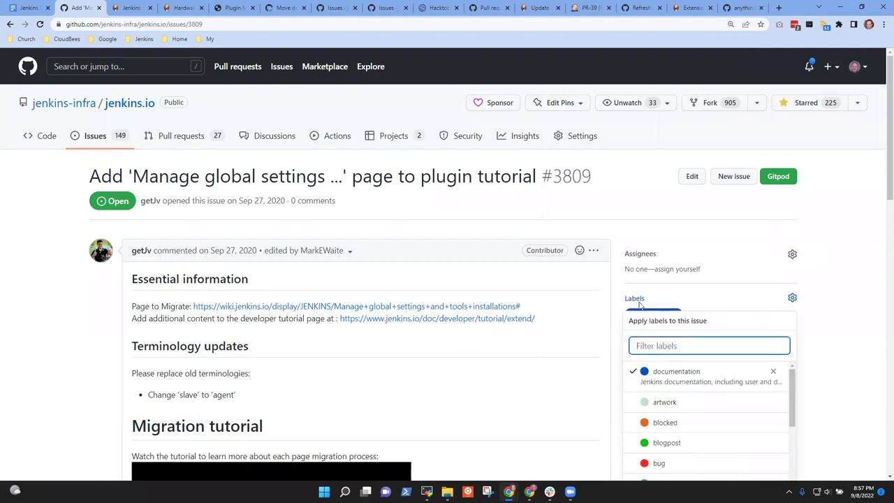
{"action": "type", "text": "hack"}
{"action": "left_click", "coordinate": [683, 377]}
{"action": "left_click", "coordinate": [867, 285]}
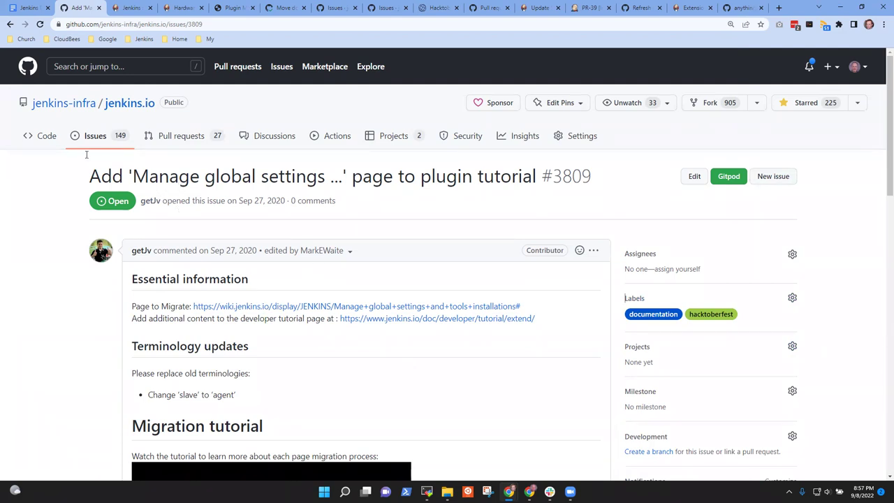
- Return to the repository's open issues list and go to page 3
{"action": "left_click", "coordinate": [97, 136]}
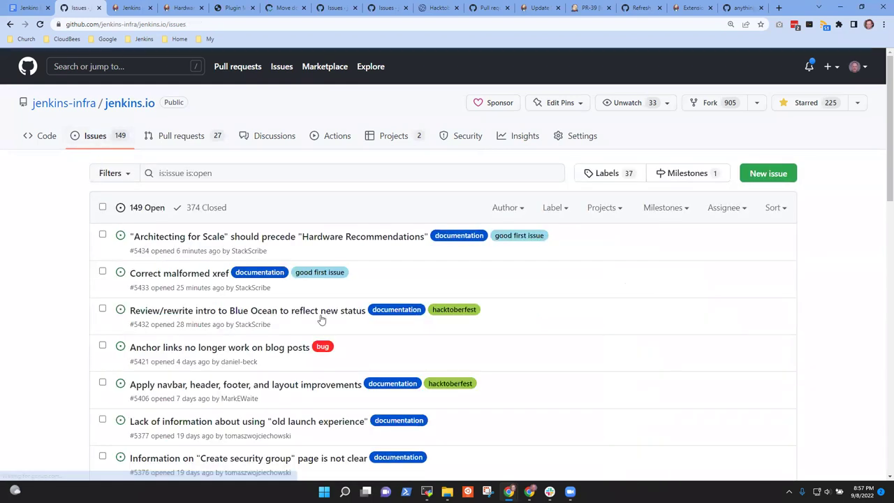
{"action": "scroll", "coordinate": [419, 360], "scroll_direction": "down", "scroll_amount": 10}
{"action": "scroll", "coordinate": [442, 362], "scroll_direction": "down", "scroll_amount": 5}
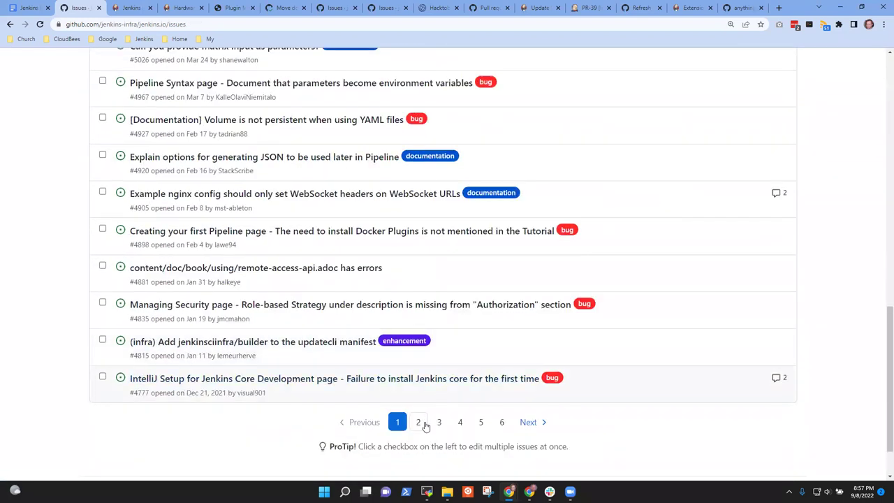
{"action": "left_click", "coordinate": [439, 422]}
{"action": "mouse_move", "coordinate": [224, 316]}
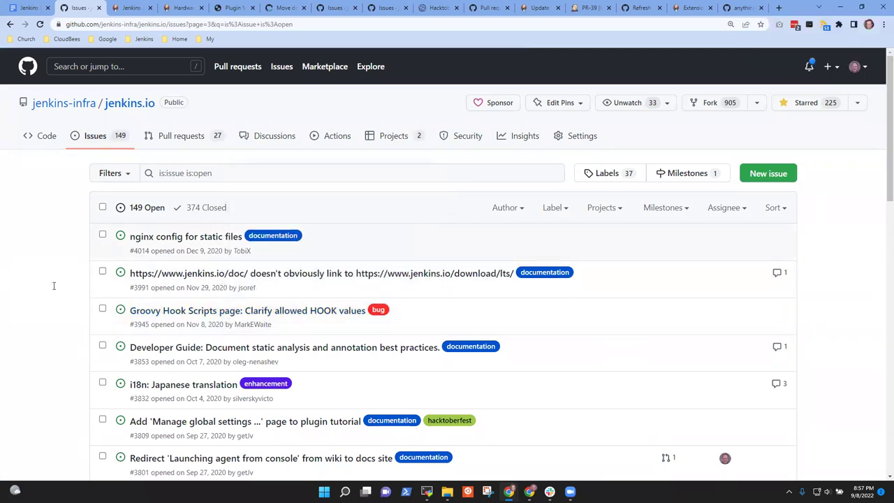
- Open the "Groovy Hook Scripts page: Clarify allowed HOOK values" issue in a new tab and close the wiki page's tab
{"action": "right_click", "coordinate": [282, 316]}
{"action": "left_click", "coordinate": [314, 325]}
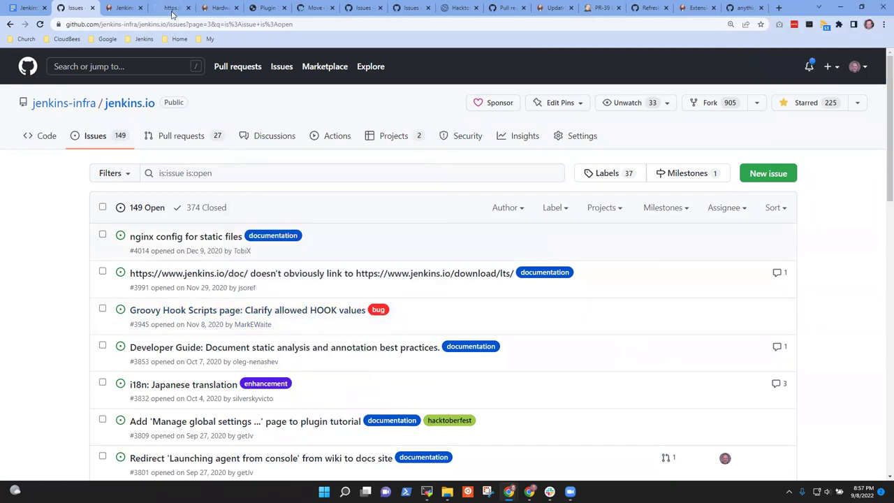
{"action": "left_click", "coordinate": [120, 8]}
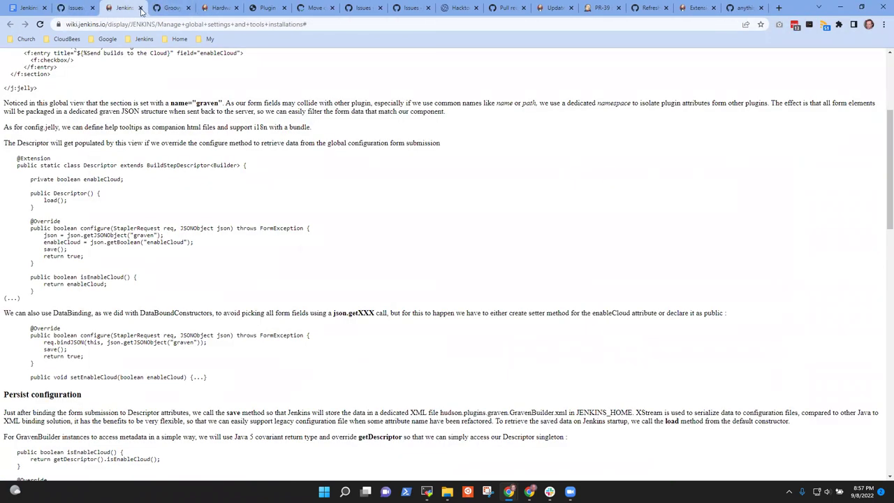
{"action": "left_click", "coordinate": [141, 8]}
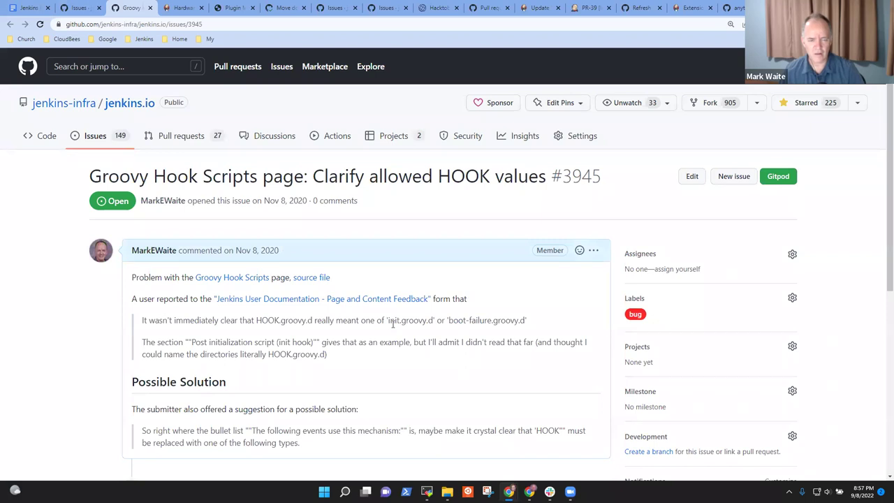
- Read the Groovy Hook Scripts issue, highlighting "HOOK", "init" and "boot-failure" in the quoted user report
{"action": "scroll", "coordinate": [393, 323], "scroll_direction": "down", "scroll_amount": 2}
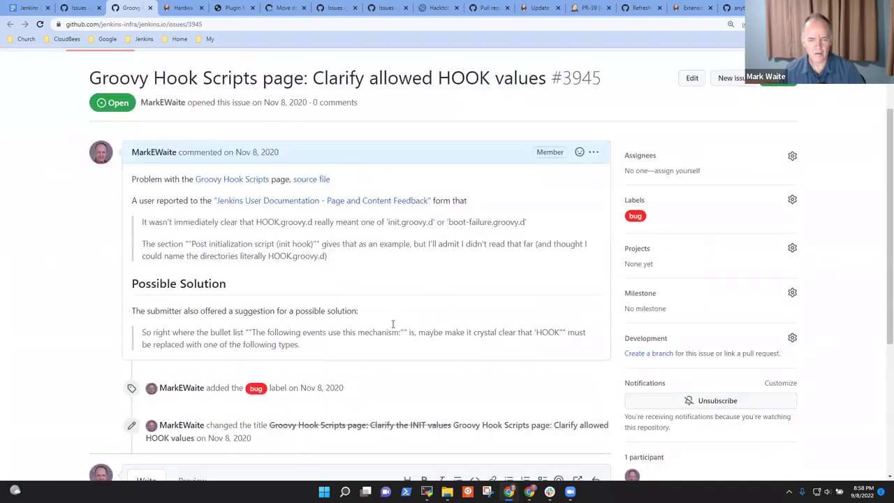
{"action": "scroll", "coordinate": [393, 332], "scroll_direction": "up", "scroll_amount": 1}
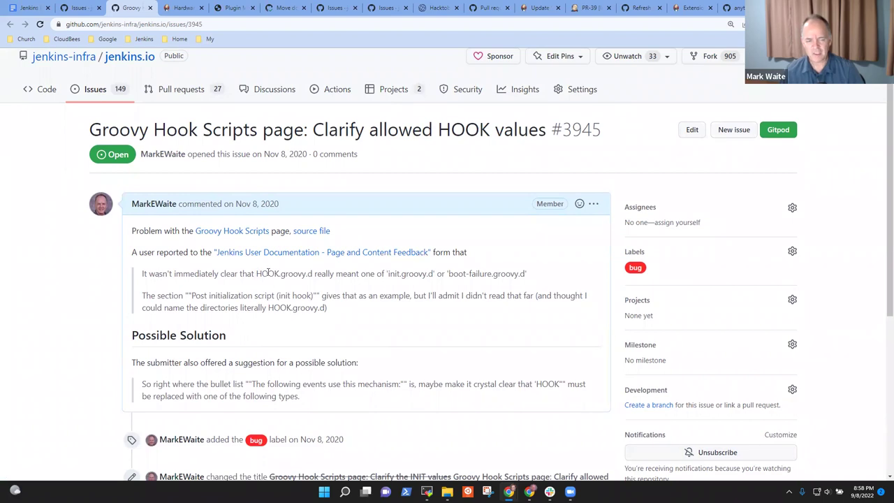
{"action": "left_click_drag", "start_coordinate": [256, 274], "coordinate": [279, 274]}
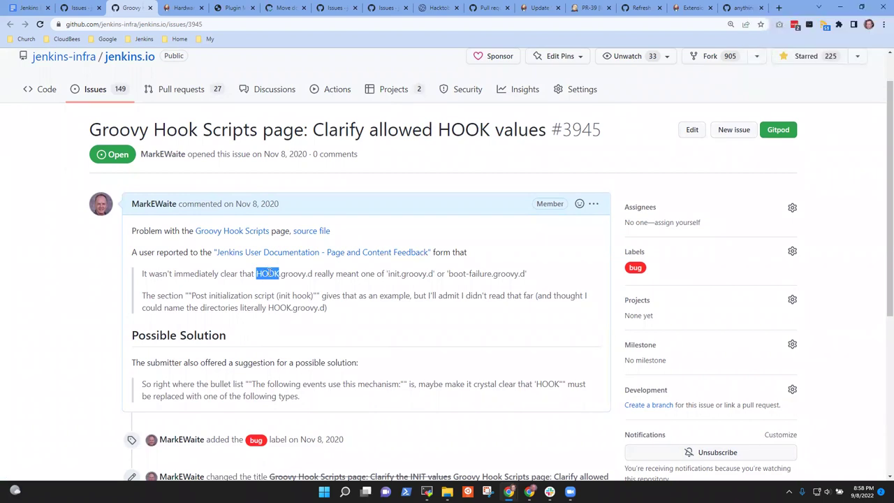
{"action": "double_click", "coordinate": [390, 273]}
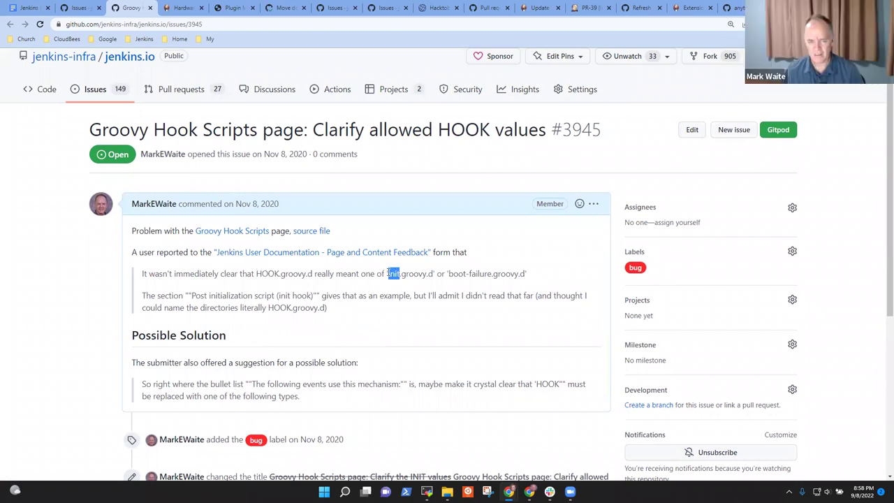
{"action": "left_click_drag", "start_coordinate": [449, 274], "coordinate": [491, 274]}
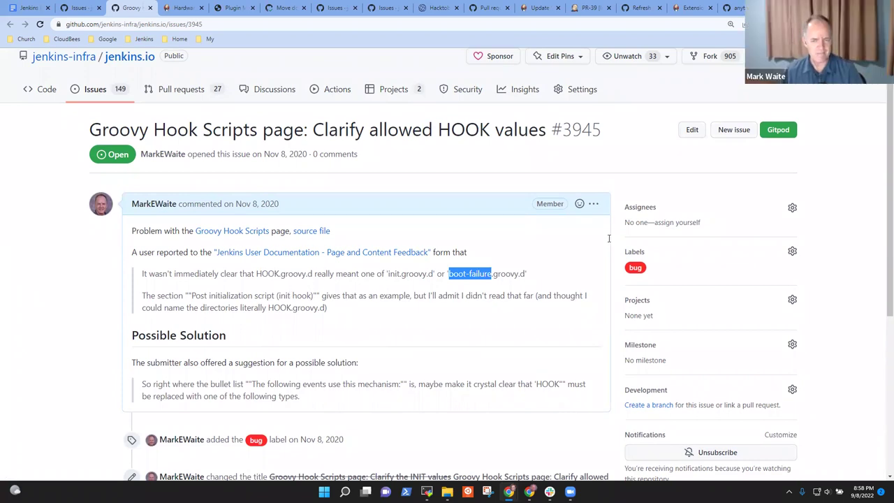
- Add the "good first issue" label to the Groovy Hook Scripts issue
{"action": "left_click", "coordinate": [644, 257]}
{"action": "type", "text": "good"}
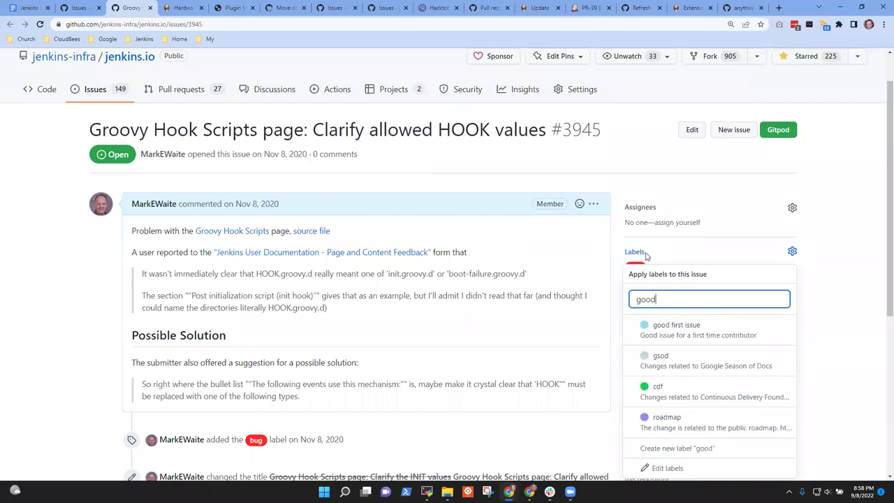
{"action": "left_click", "coordinate": [692, 323]}
{"action": "left_click", "coordinate": [873, 297]}
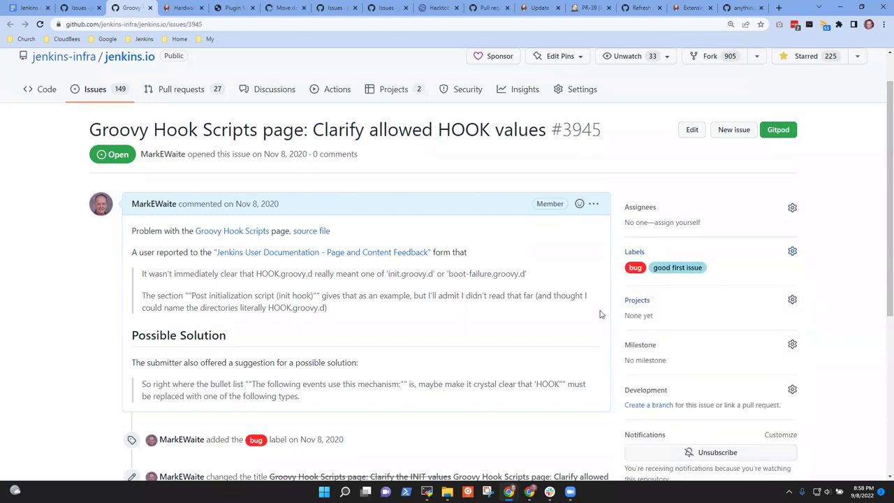
- Close the Groovy Hook Scripts issue and hardware recommendations tabs, and look further through page 3 of the open issues
{"action": "left_click", "coordinate": [150, 7]}
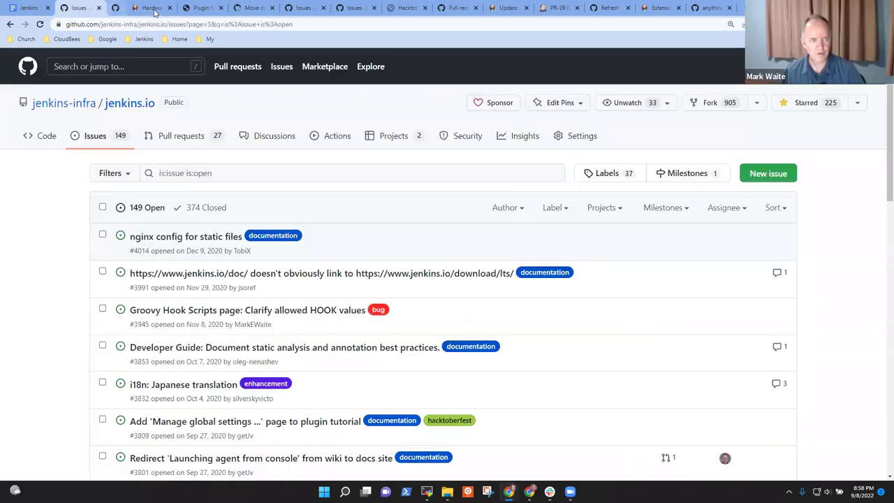
{"action": "left_click", "coordinate": [149, 8]}
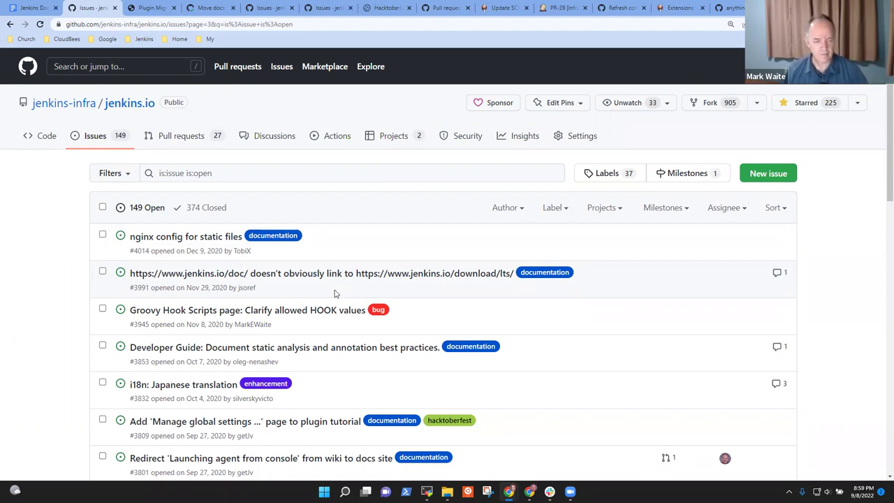
{"action": "mouse_move", "coordinate": [312, 347]}
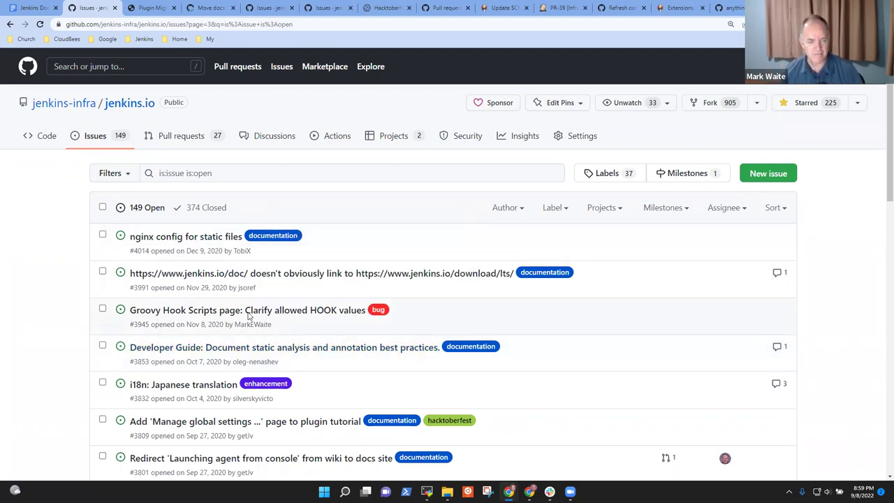
{"action": "scroll", "coordinate": [399, 259], "scroll_direction": "down", "scroll_amount": 1}
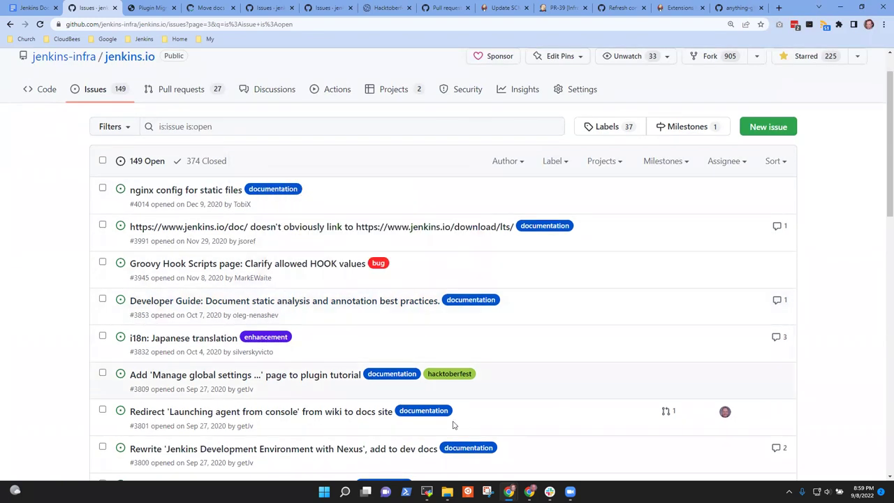
{"action": "scroll", "coordinate": [182, 289], "scroll_direction": "down", "scroll_amount": 5}
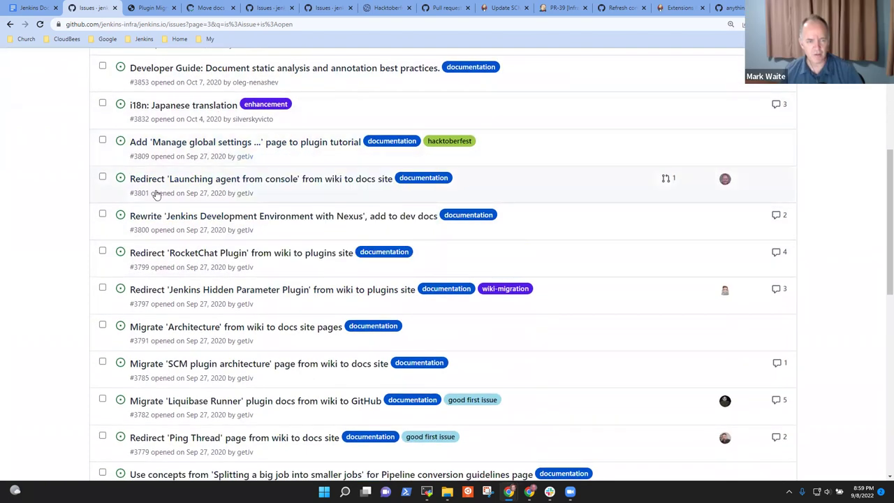
- Open the "Redirect 'Launching agent from console' from wiki to docs site" issue in a new tab and skim its description
{"action": "mouse_move", "coordinate": [257, 185]}
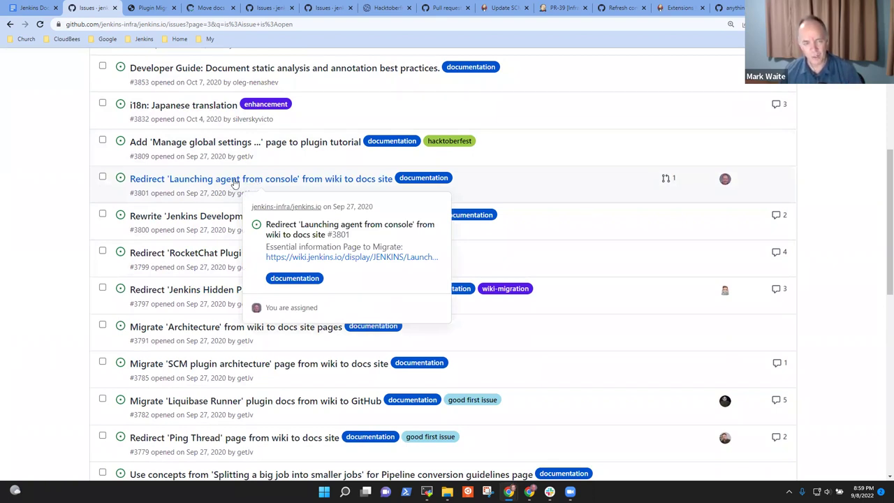
{"action": "right_click", "coordinate": [236, 183]}
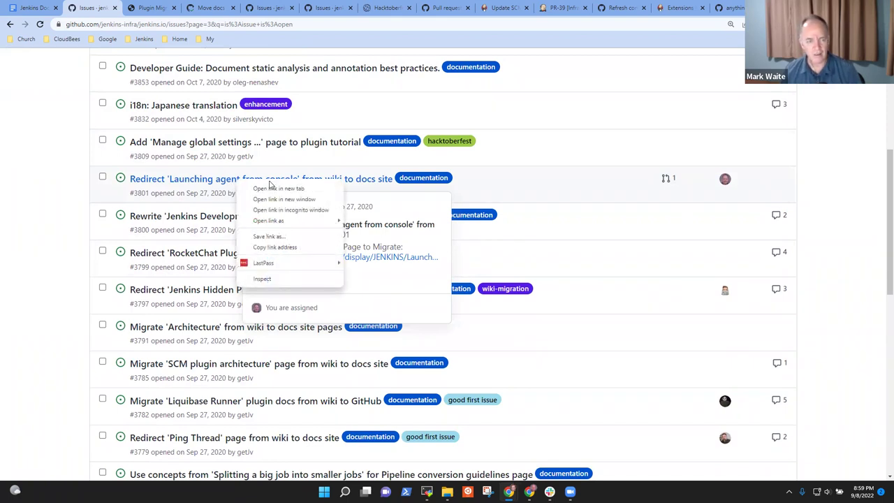
{"action": "left_click", "coordinate": [278, 189]}
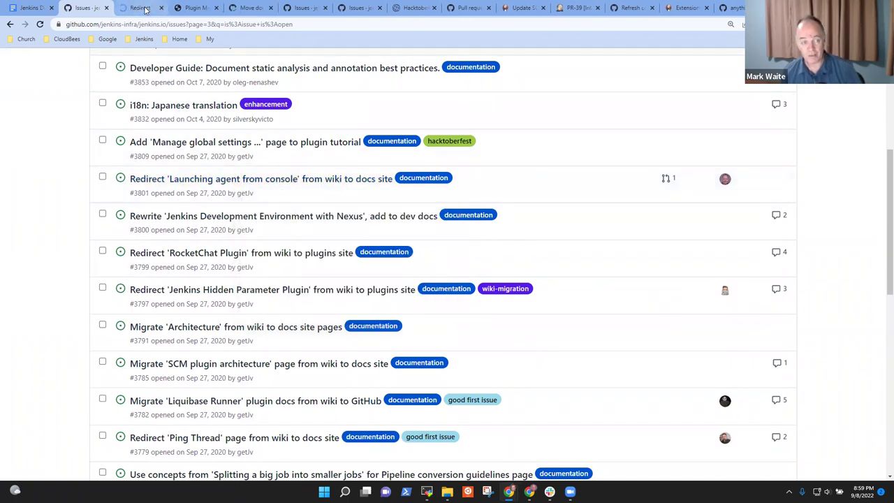
{"action": "key", "text": "ctrl+Tab"}
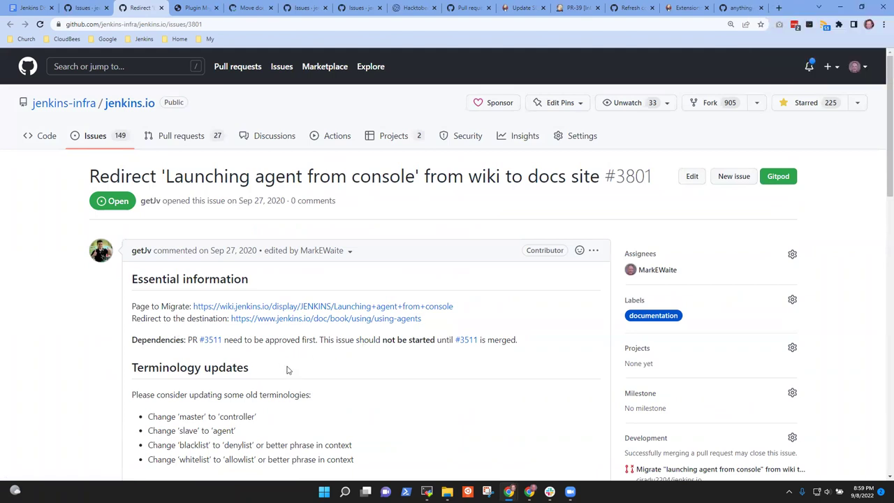
{"action": "scroll", "coordinate": [286, 370], "scroll_direction": "down", "scroll_amount": 8}
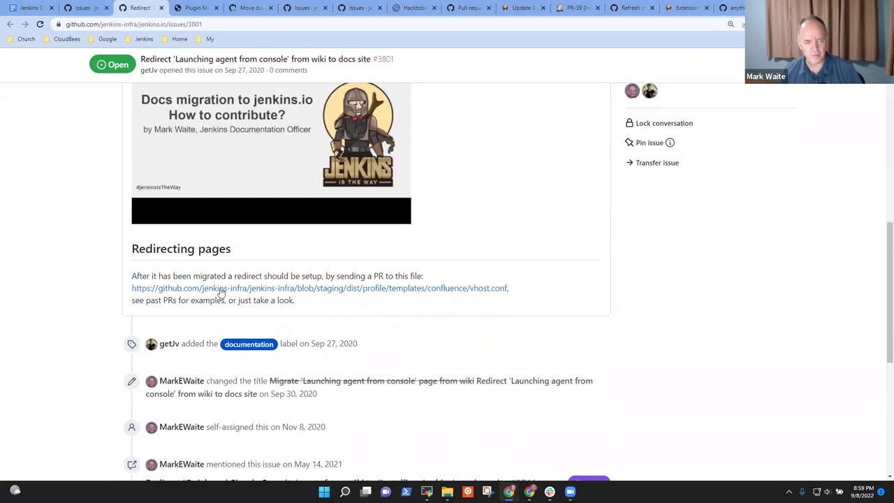
{"action": "scroll", "coordinate": [234, 303], "scroll_direction": "up", "scroll_amount": 7}
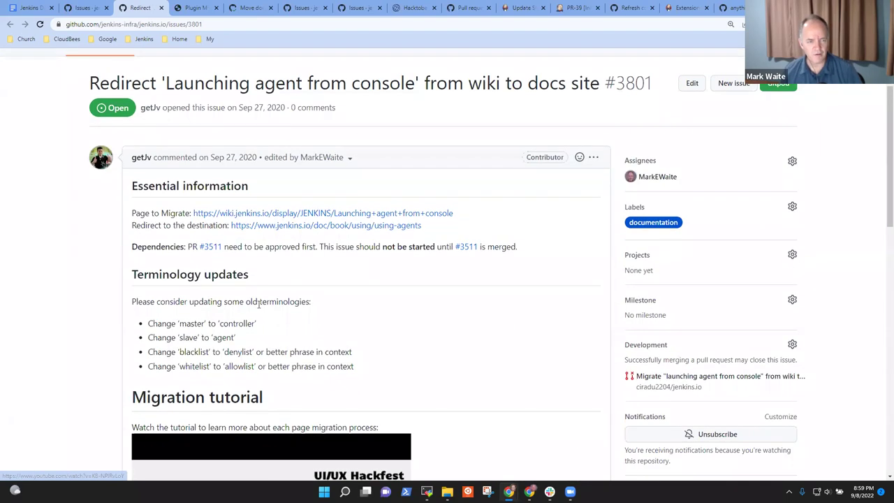
- Open the issue's wiki page and its redirect destination in new tabs, view both, and return to the issue
{"action": "right_click", "coordinate": [312, 217]}
{"action": "left_click", "coordinate": [350, 225]}
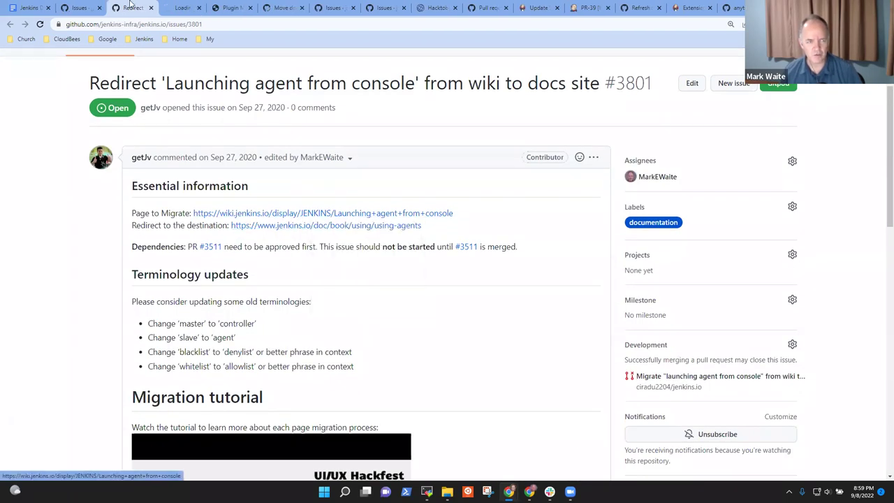
{"action": "left_click", "coordinate": [179, 10]}
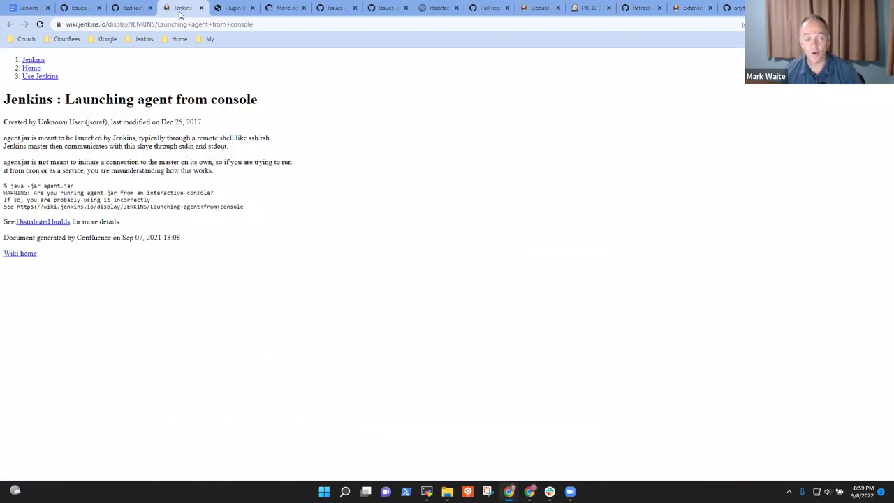
{"action": "left_click", "coordinate": [130, 8]}
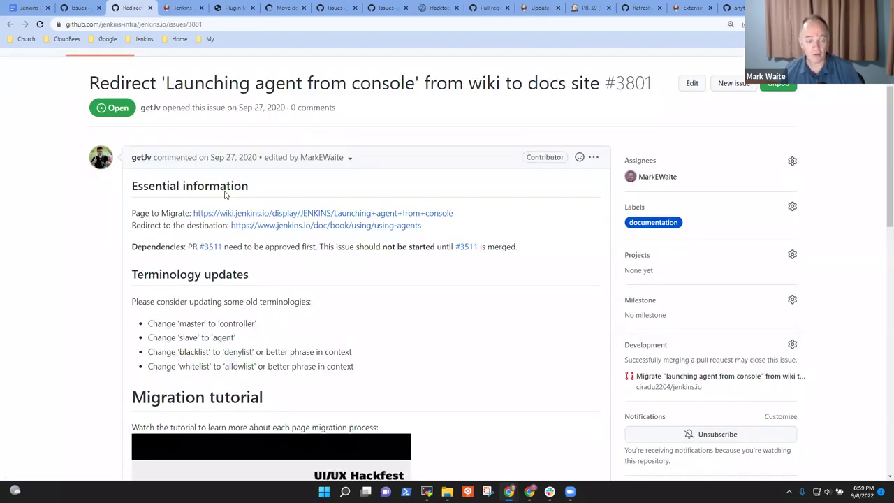
{"action": "right_click", "coordinate": [294, 226]}
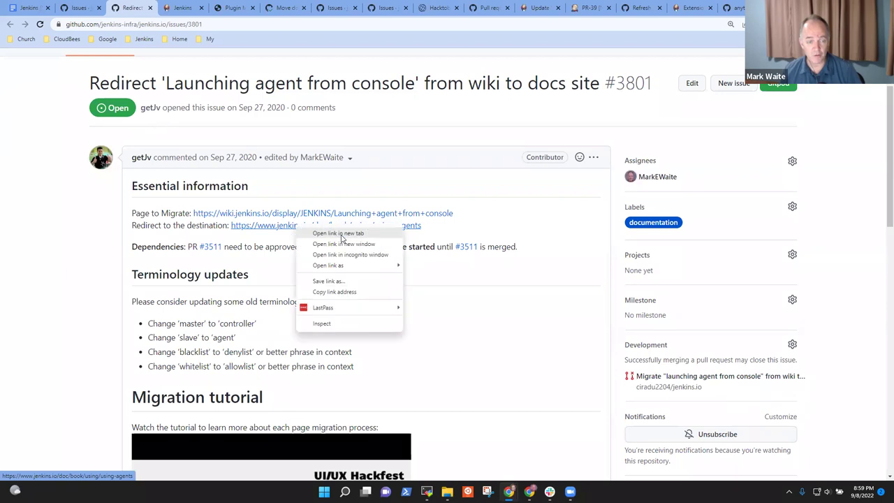
{"action": "left_click", "coordinate": [342, 234]}
{"action": "left_click", "coordinate": [219, 8]}
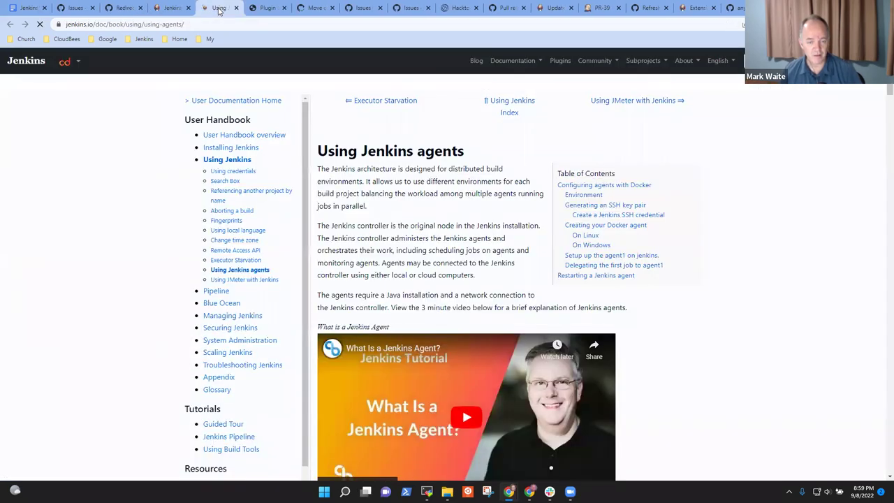
{"action": "left_click", "coordinate": [159, 8]}
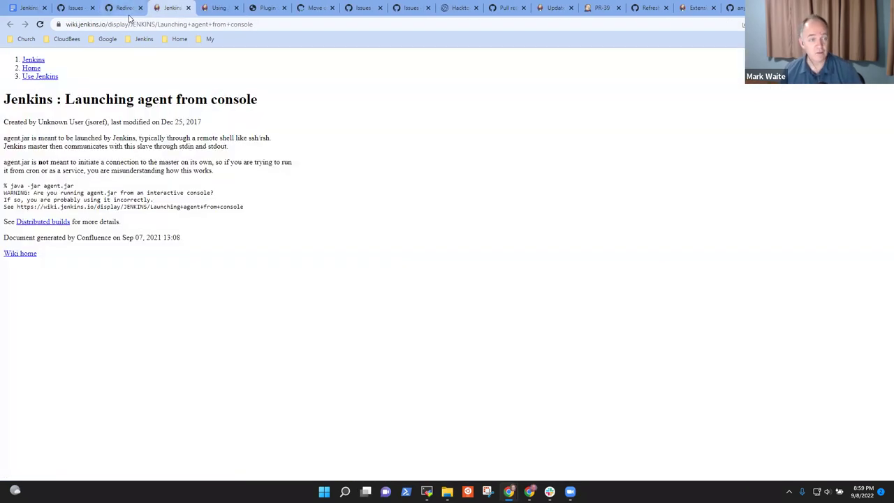
{"action": "left_click", "coordinate": [123, 9]}
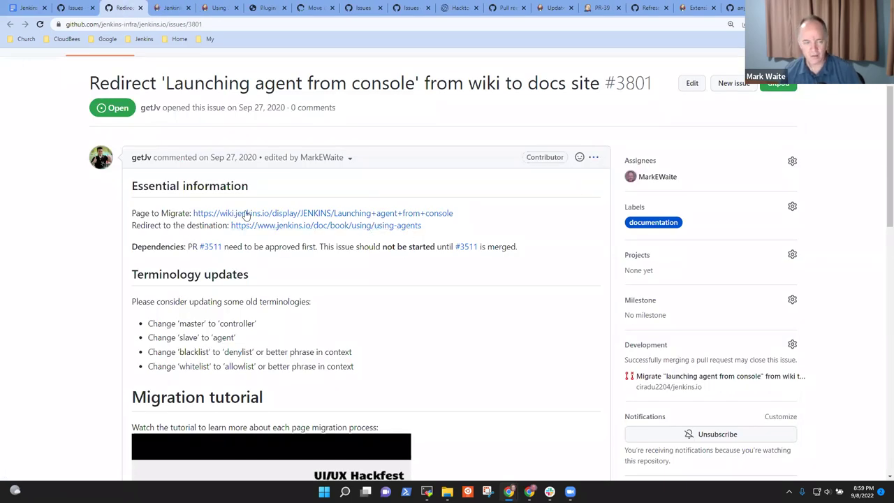
- Edit the issue description so "Page to Migrate" reads "Page to redirect", and save the update
{"action": "left_click", "coordinate": [593, 157]}
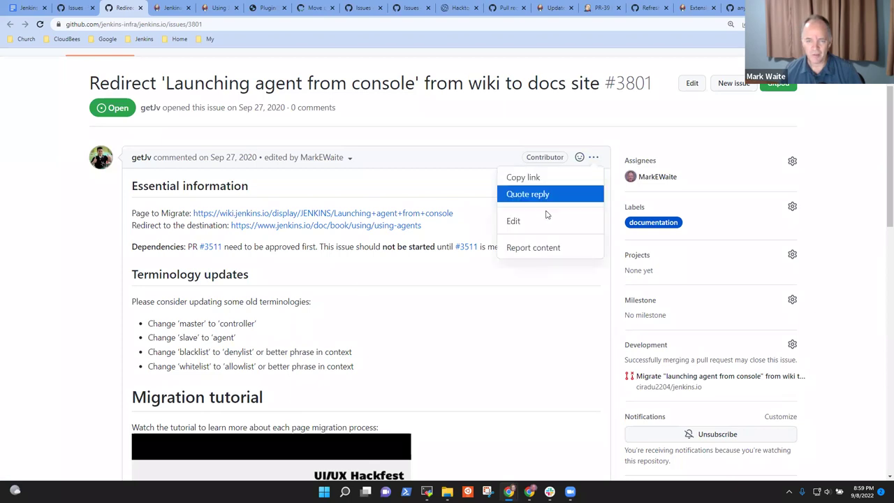
{"action": "left_click", "coordinate": [542, 220]}
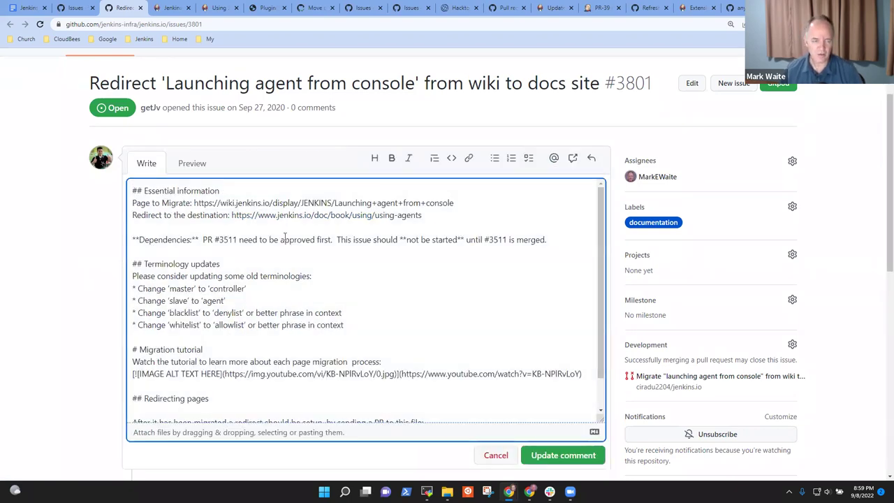
{"action": "key", "text": "ctrl+shift+Right"}
{"action": "type", "text": "redirect"}
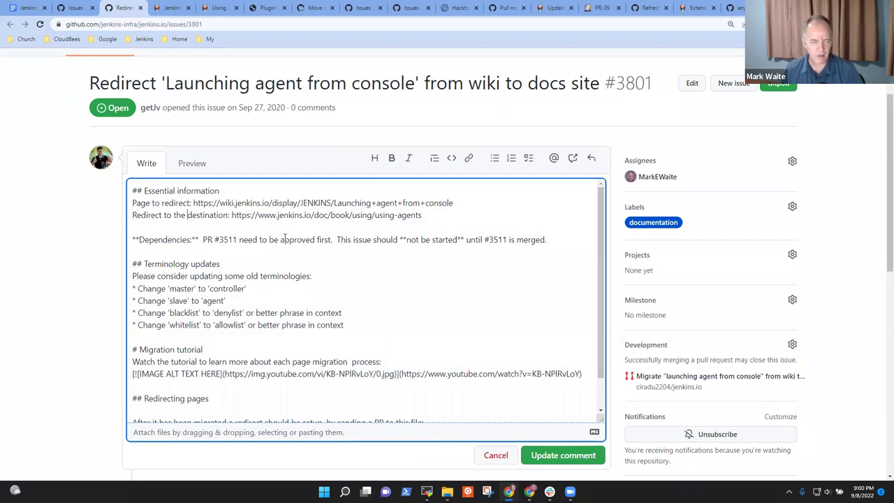
{"action": "key", "text": "Down"}
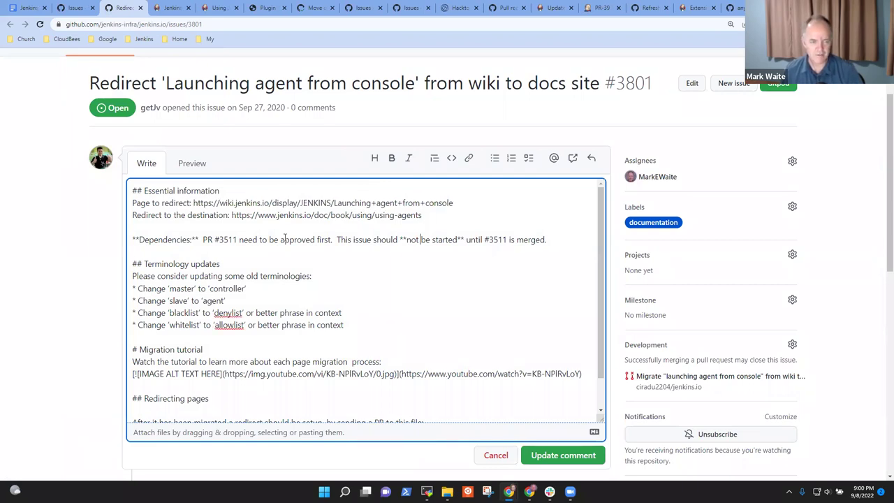
{"action": "key", "text": "Up"}
{"action": "key", "text": "Up"}
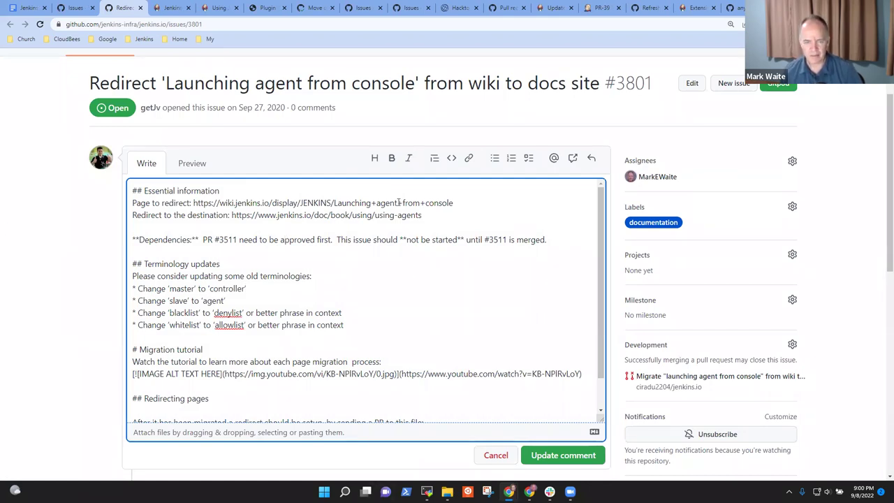
{"action": "left_click", "coordinate": [534, 460]}
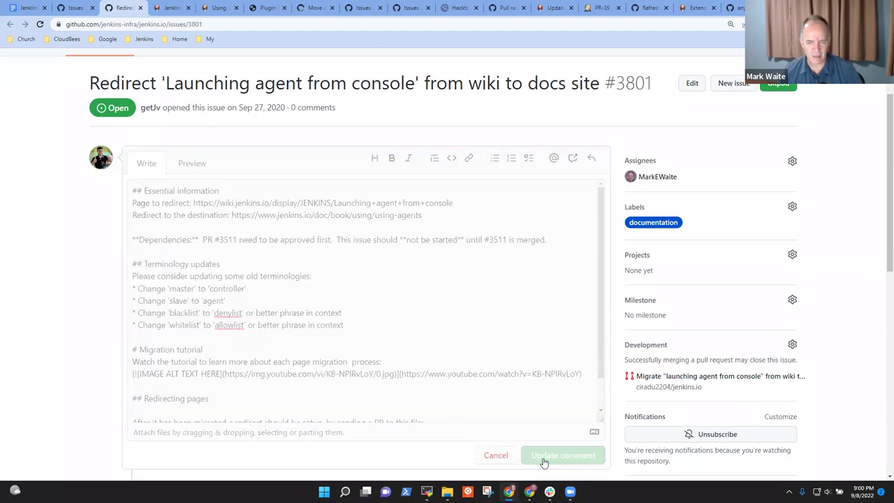
- Check the status of dependency pull request #3511 and return to the redirect issue
{"action": "mouse_move", "coordinate": [215, 250]}
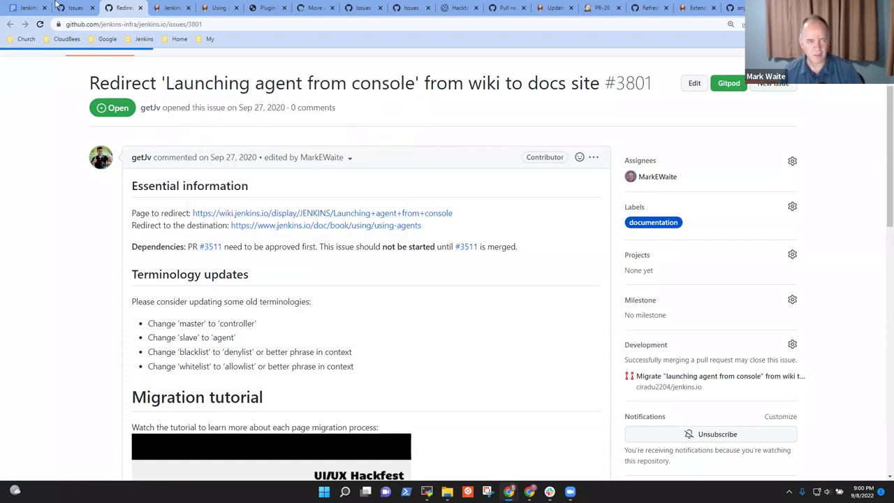
{"action": "left_click", "coordinate": [24, 24]}
{"action": "left_click", "coordinate": [10, 24]}
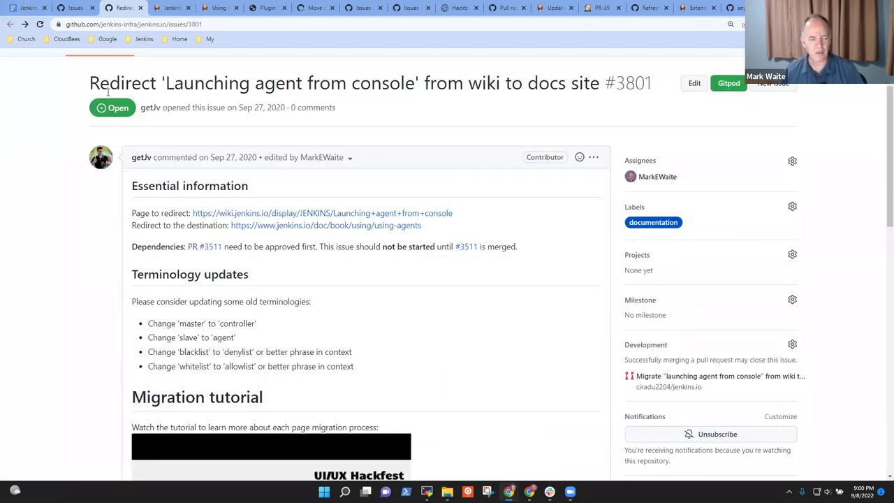
{"action": "mouse_move", "coordinate": [215, 253]}
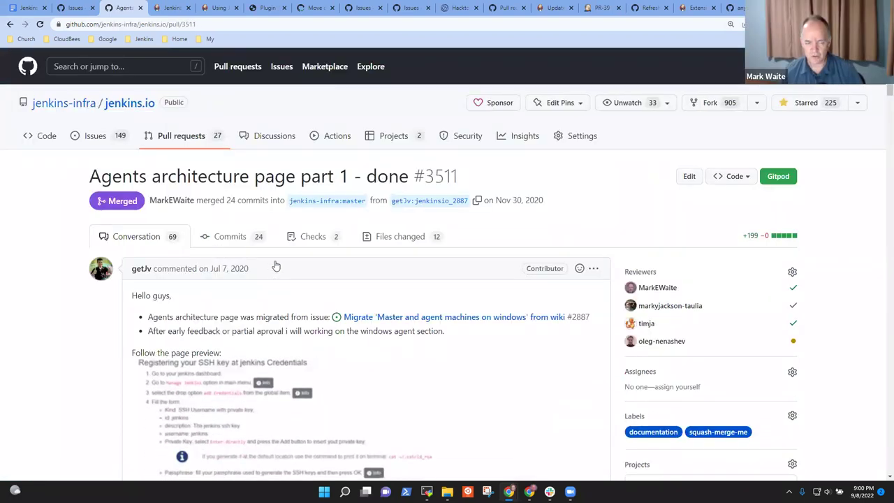
{"action": "left_click", "coordinate": [10, 24]}
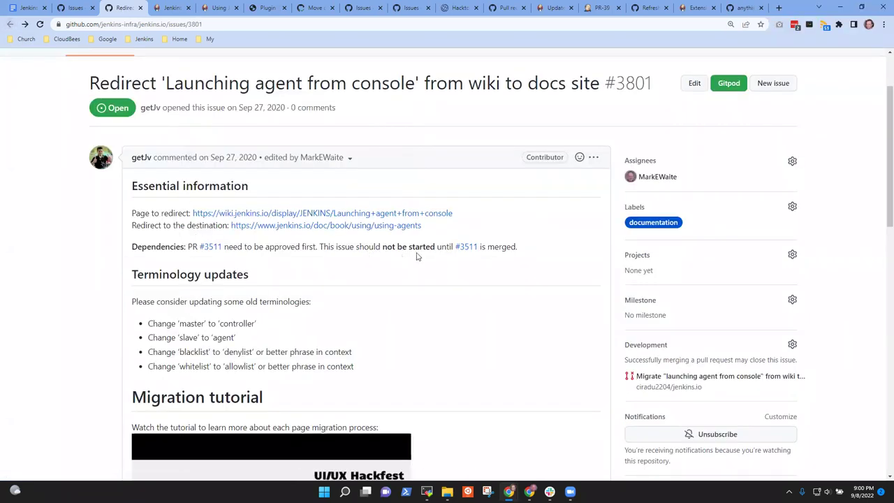
- Reopen the issue description for editing and delete the Dependencies line about PR #3511
{"action": "left_click", "coordinate": [592, 160]}
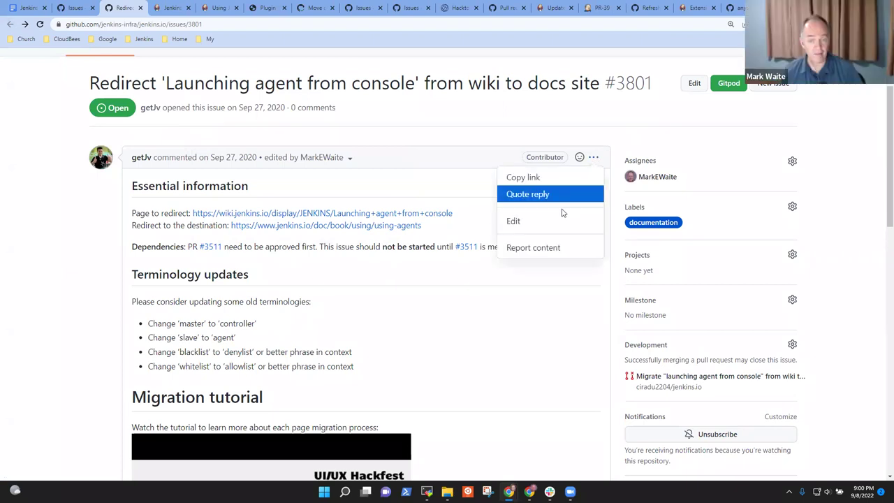
{"action": "left_click", "coordinate": [550, 223]}
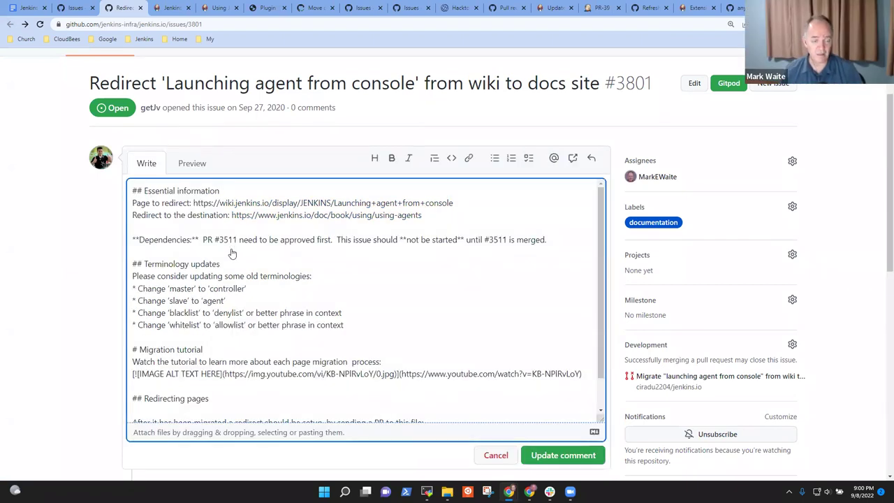
{"action": "key", "text": "shift+Down"}
{"action": "key", "text": "shift+Down"}
{"action": "key", "text": "Delete"}
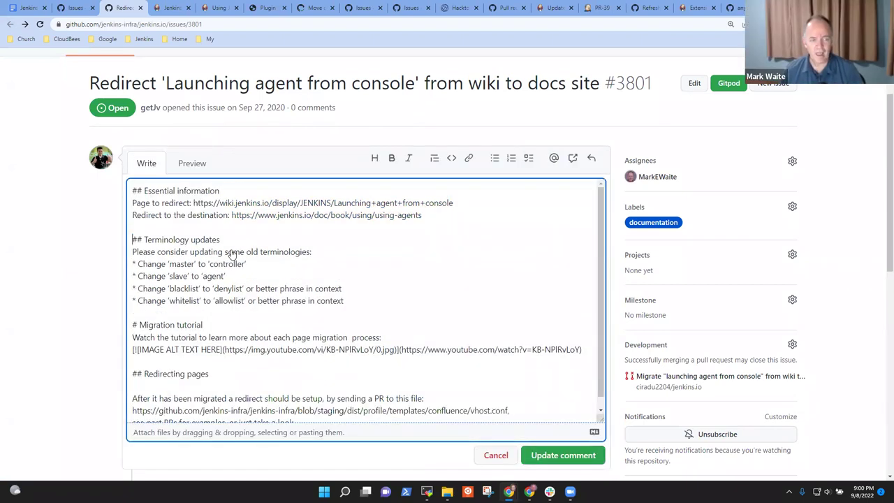
- Delete the whole "Terminology updates" section, including its list of term changes, from the issue description
{"action": "key", "text": "shift+Down"}
{"action": "key", "text": "shift+Down"}
{"action": "key", "text": "shift+Down"}
{"action": "key", "text": "shift+Down"}
{"action": "key", "text": "shift+Down"}
{"action": "key", "text": "shift+Down"}
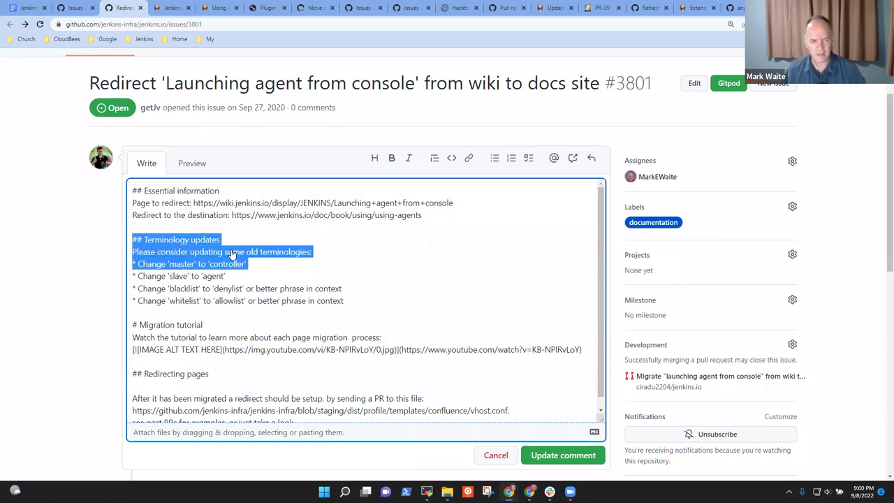
{"action": "key", "text": "Delete"}
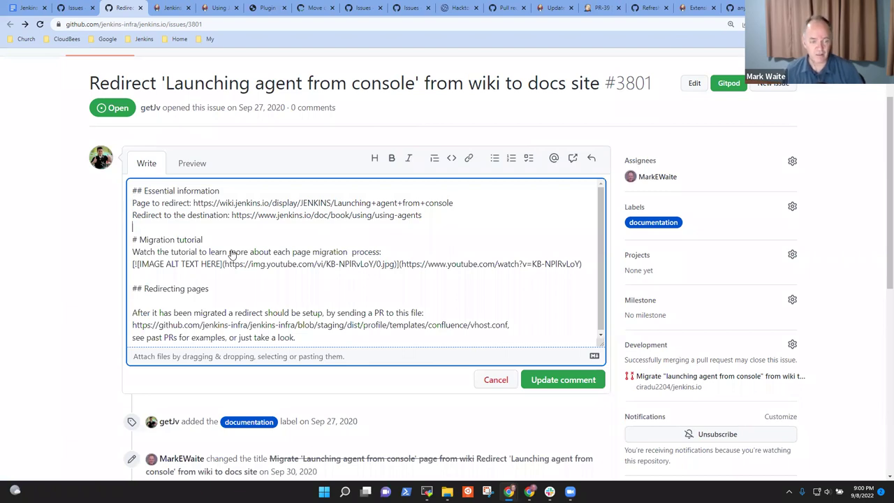
- Delete the "Migration tutorial" section with its video link from the issue description
{"action": "key", "text": "shift+Down"}
{"action": "key", "text": "shift+Down"}
{"action": "key", "text": "shift+Down"}
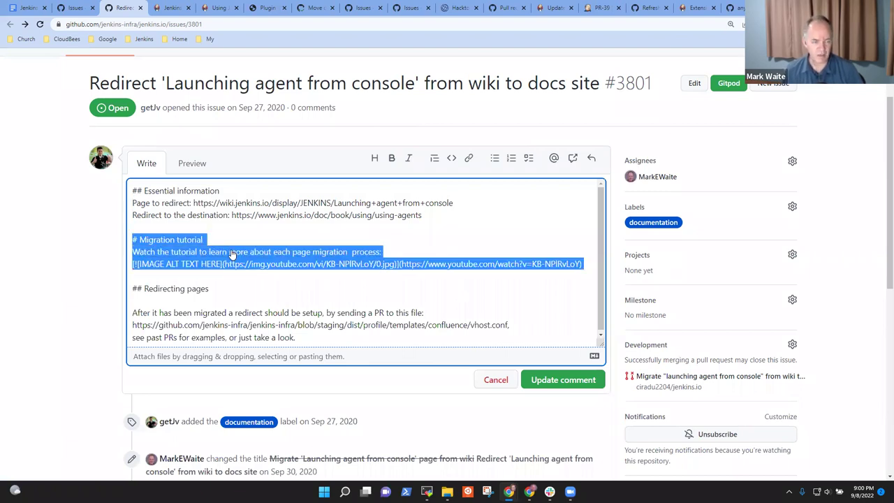
{"action": "key", "text": "Delete"}
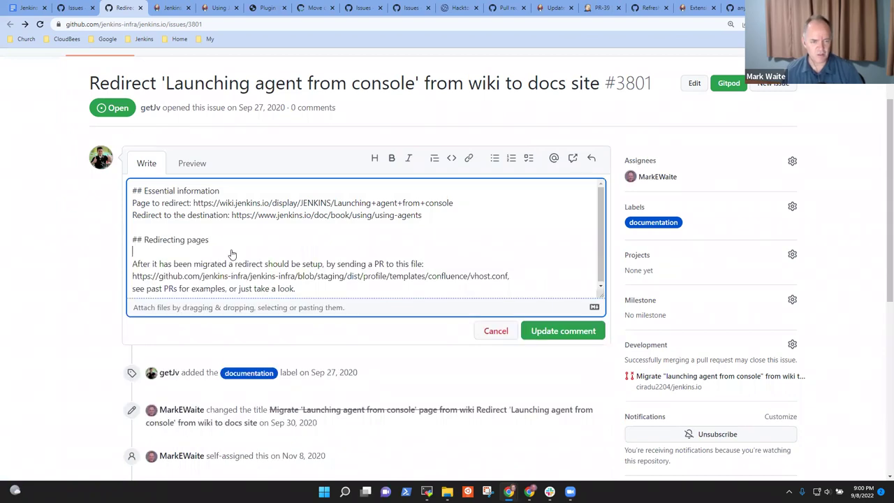
- Shorten the opening sentence under "Redirecting pages" to "Sending a PR to this file:"
{"action": "key", "text": "ctrl+shift+Right"}
{"action": "key", "text": "ctrl+shift+Right"}
{"action": "key", "text": "ctrl+shift+Right"}
{"action": "key", "text": "ctrl+shift+Right"}
{"action": "key", "text": "ctrl+shift+Right"}
{"action": "key", "text": "ctrl+shift+Right"}
{"action": "key", "text": "ctrl+shift+Right"}
{"action": "key", "text": "ctrl+shift+Right"}
{"action": "key", "text": "ctrl+shift+Right"}
{"action": "key", "text": "ctrl+shift+Right"}
{"action": "key", "text": "ctrl+shift+Right"}
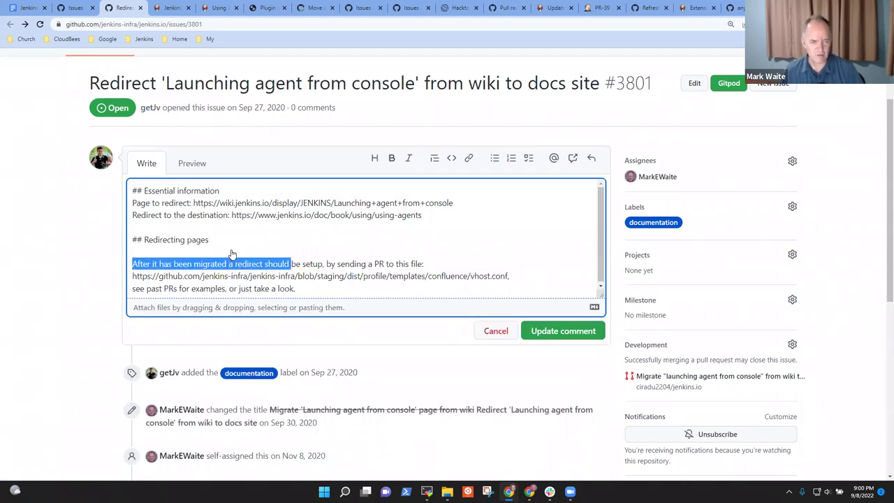
{"action": "type", "text": "S"}
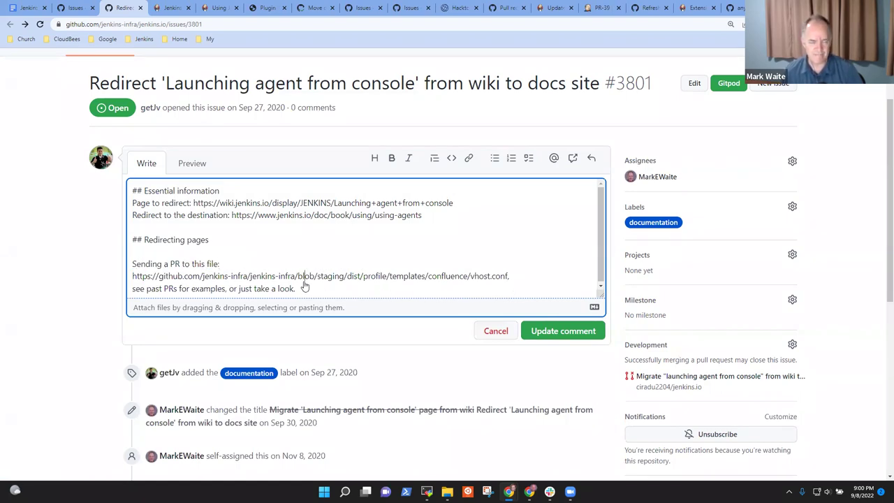
- Remove "or just take a look" so the closing line ends with "see past PRs for examples.", and look over the issue's timeline
{"action": "key", "text": "ctrl+shift+Left"}
{"action": "key", "text": "ctrl+shift+Left"}
{"action": "key", "text": "ctrl+shift+Left"}
{"action": "key", "text": "ctrl+shift+Left"}
{"action": "key", "text": "ctrl+shift+Left"}
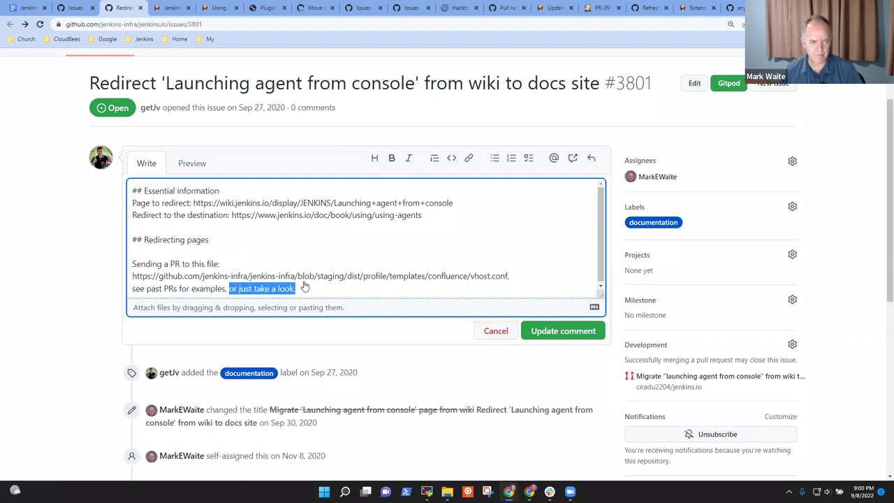
{"action": "key", "text": "BackSpace"}
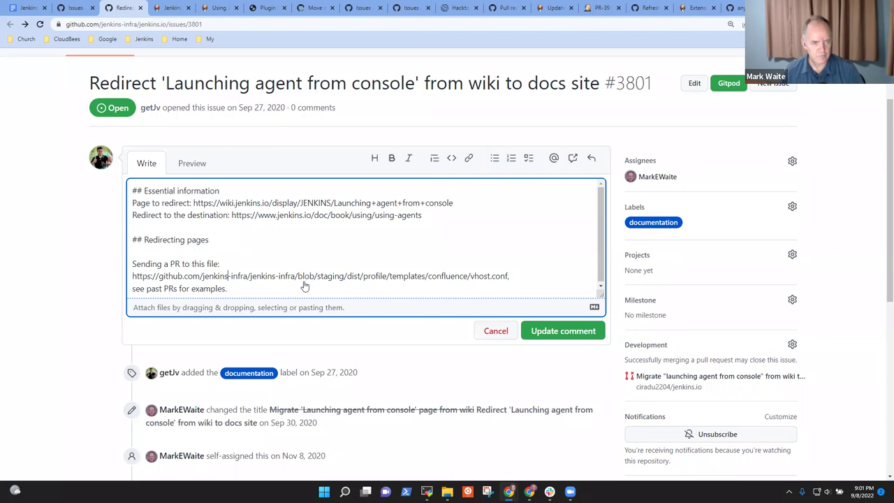
{"action": "scroll", "coordinate": [304, 286], "scroll_direction": "down", "scroll_amount": 3}
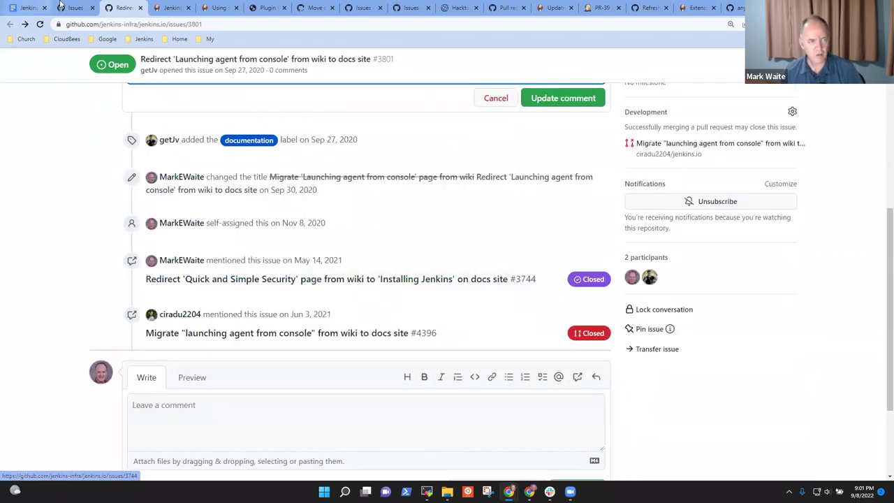
- Change "Sending" to "Submit" in the sentence under "Redirecting pages" so it reads "Submit a PR to this file:"
{"action": "left_click", "coordinate": [60, 7]}
{"action": "left_click", "coordinate": [122, 7]}
{"action": "scroll", "coordinate": [209, 154], "scroll_direction": "down", "scroll_amount": 2}
{"action": "scroll", "coordinate": [243, 170], "scroll_direction": "up", "scroll_amount": 6}
{"action": "left_click", "coordinate": [249, 342]}
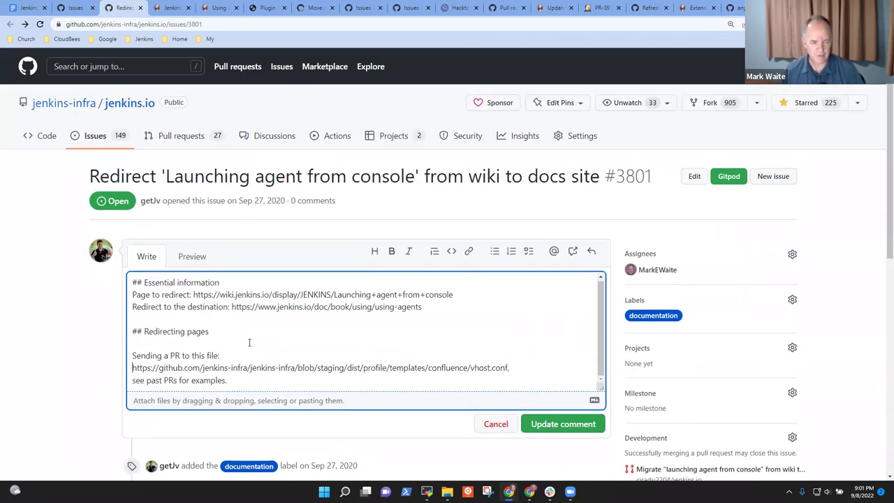
{"action": "key", "text": "ctrl+shift+Right"}
{"action": "key", "text": "BackSpace"}
{"action": "type", "text": "Submit"}
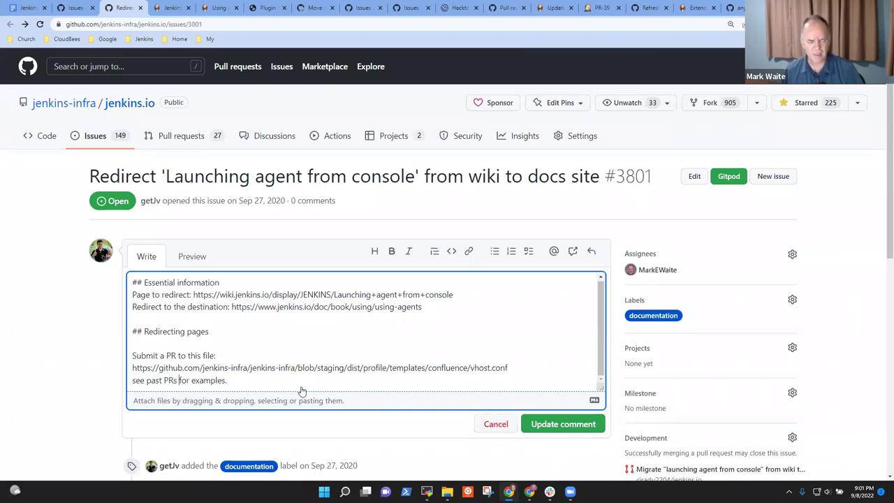
- Select the vhost.conf URL in the issue description and open a new browser tab for checking the link
{"action": "left_click_drag", "start_coordinate": [133, 368], "coordinate": [502, 372]}
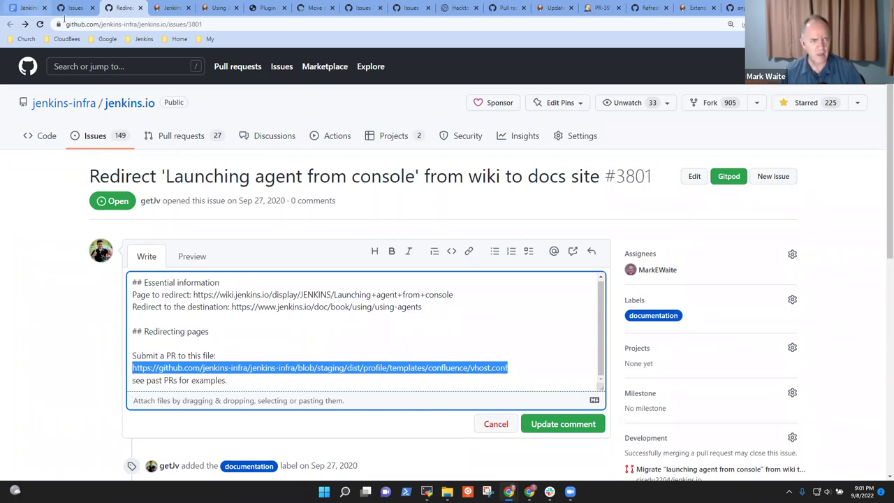
{"action": "right_click", "coordinate": [127, 6]}
{"action": "left_click", "coordinate": [155, 10]}
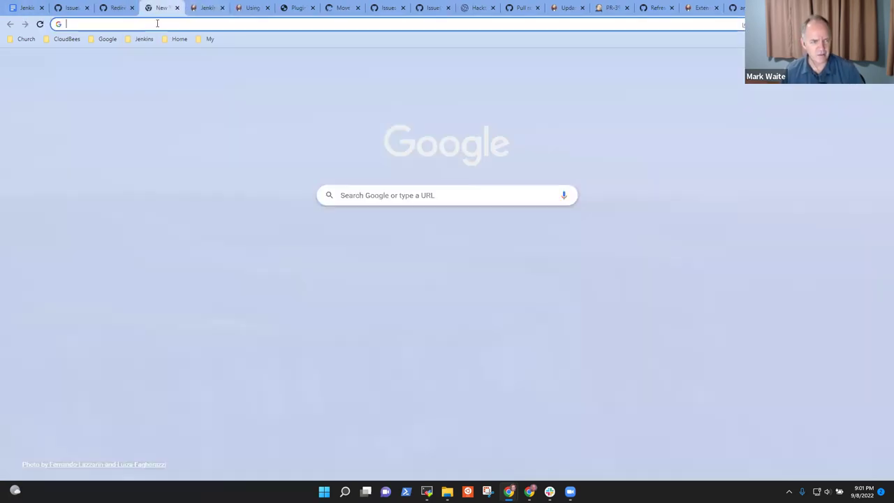
{"action": "type", "text": "https://www.jenkins.io/doc/book/scaling/architecting-for-scale/"}
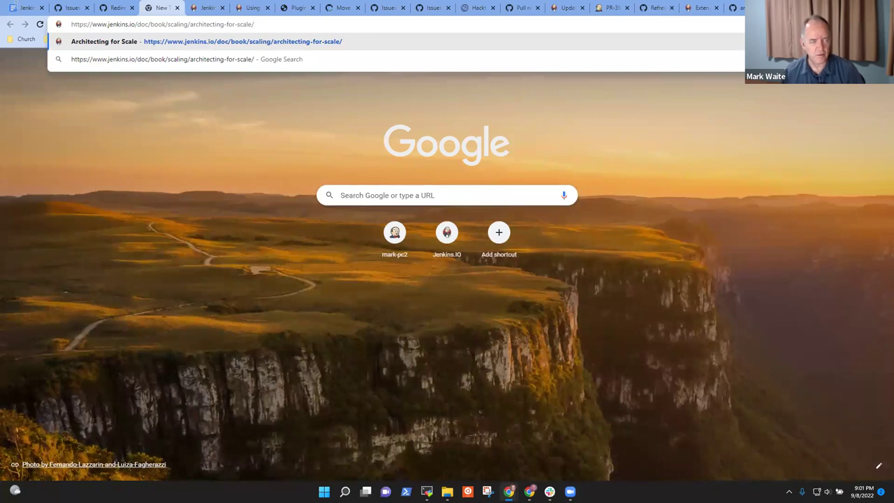
- Copy the vhost.conf URL from the issue description and load it in the new browser tab
{"action": "left_click", "coordinate": [117, 8]}
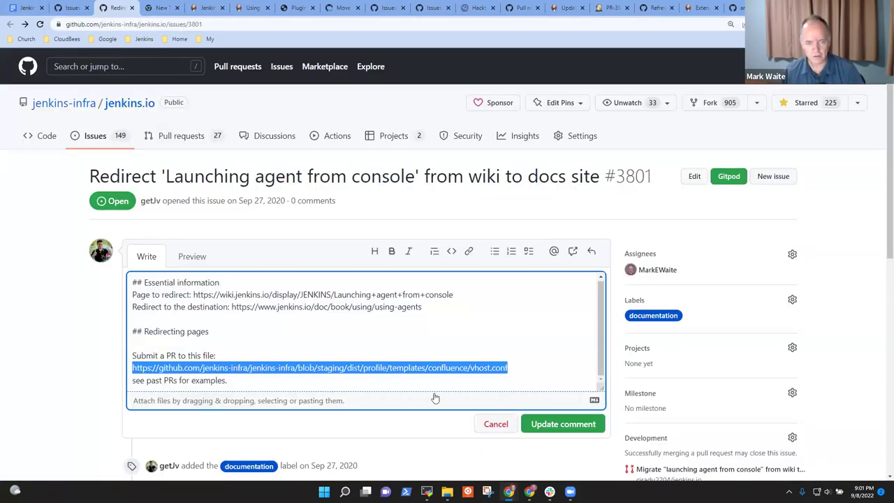
{"action": "right_click", "coordinate": [487, 368]}
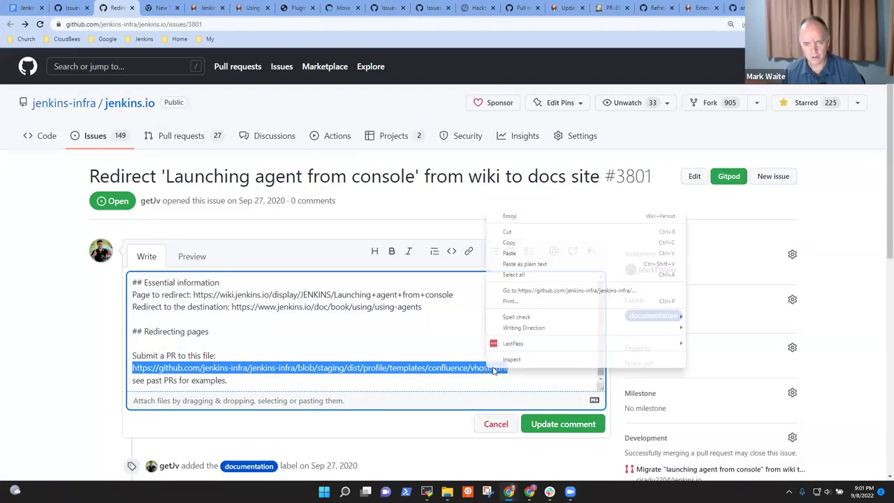
{"action": "left_click", "coordinate": [515, 243]}
{"action": "left_click", "coordinate": [158, 10]}
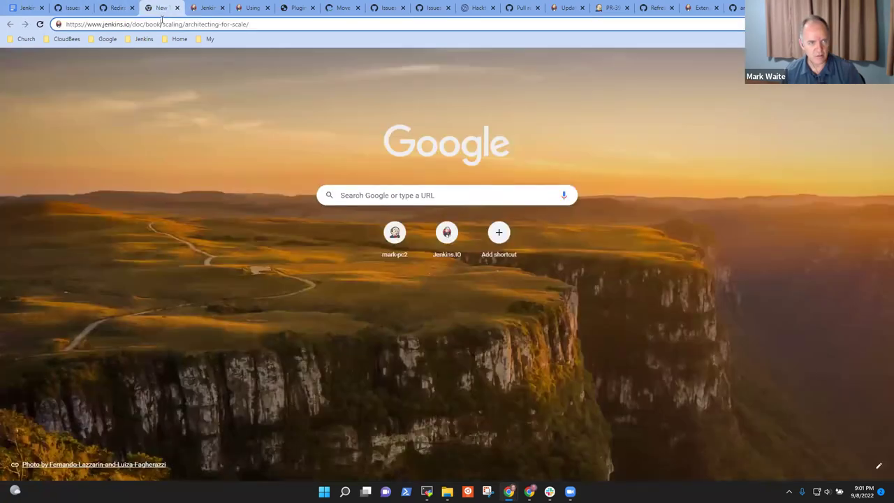
{"action": "left_click", "coordinate": [162, 24]}
{"action": "key", "text": "ctrl+v"}
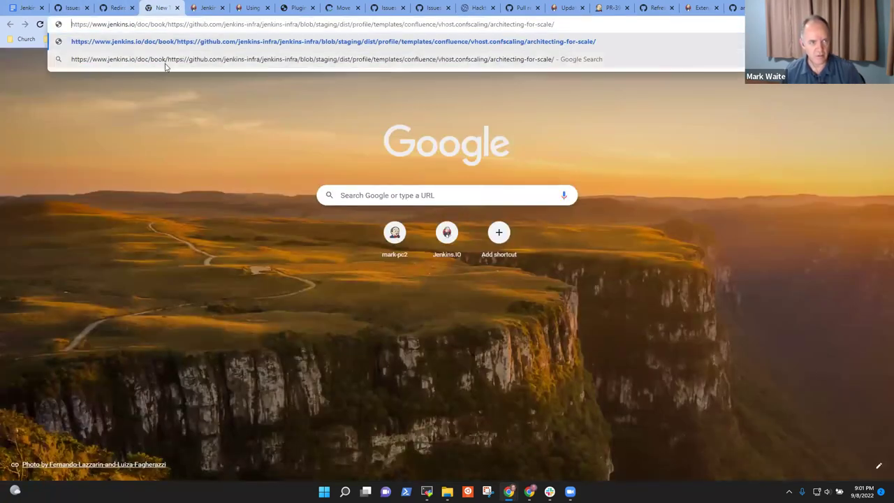
{"action": "key", "text": "ctrl+a"}
{"action": "key", "text": "BackSpace"}
{"action": "key", "text": "ctrl+v"}
{"action": "key", "text": "Return"}
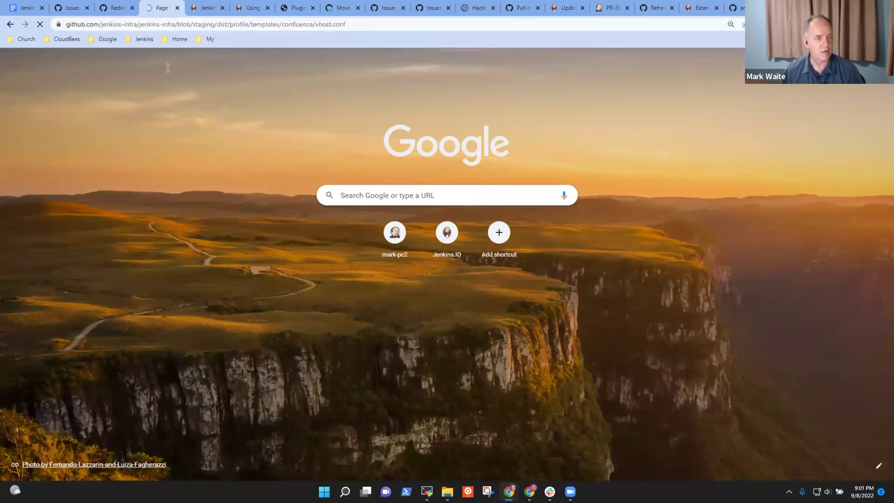
{"action": "left_click", "coordinate": [380, 28]}
{"action": "key", "text": "End"}
{"action": "key", "text": "ctrl+shift+Left"}
{"action": "key", "text": "ctrl+shift+Left"}
{"action": "key", "text": "ctrl+shift+Left"}
{"action": "key", "text": "ctrl+shift+Left"}
{"action": "key", "text": "ctrl+shift+Left"}
{"action": "key", "text": "ctrl+shift+Left"}
{"action": "key", "text": "ctrl+shift+Left"}
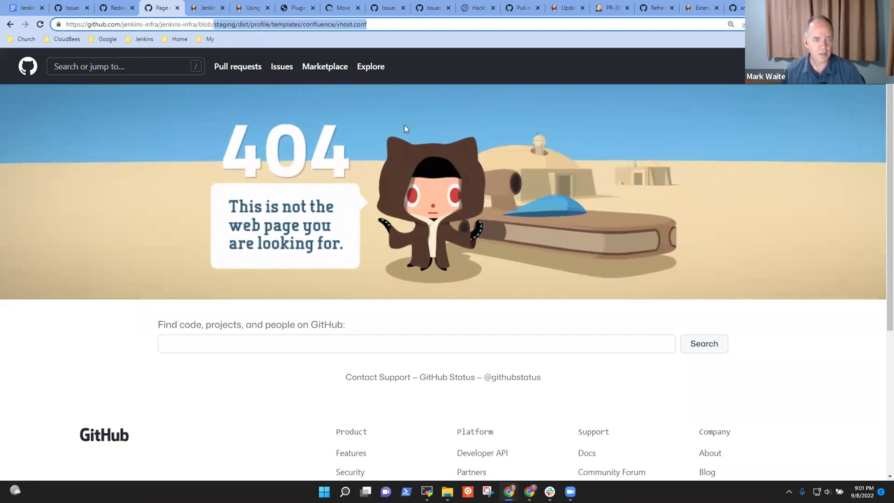
{"action": "key", "text": "ctrl+shift+Left"}
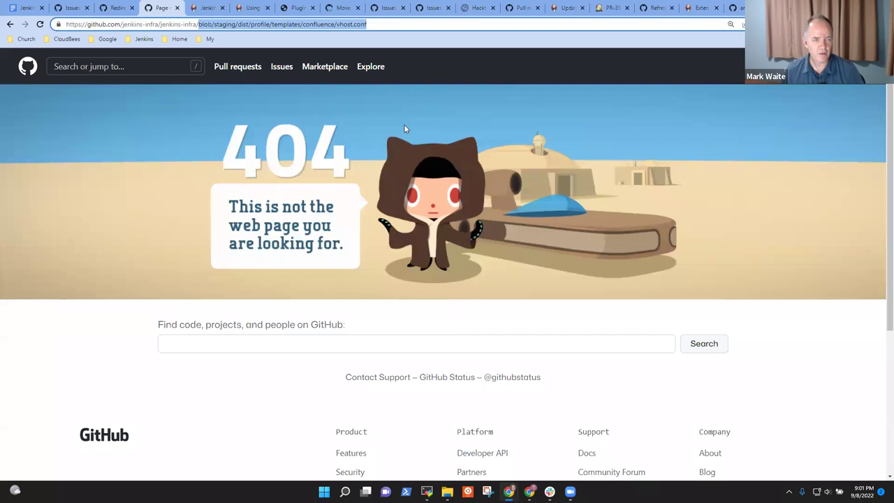
{"action": "key", "text": "End"}
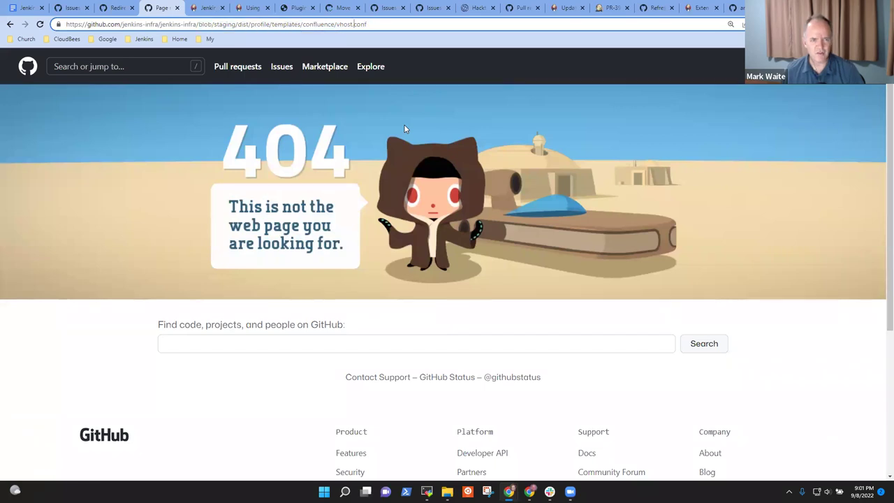
- Delete the line with the vhost.conf URL from the "Redirecting pages" section of issue #3801's description
{"action": "left_click", "coordinate": [115, 7]}
{"action": "left_click", "coordinate": [279, 370]}
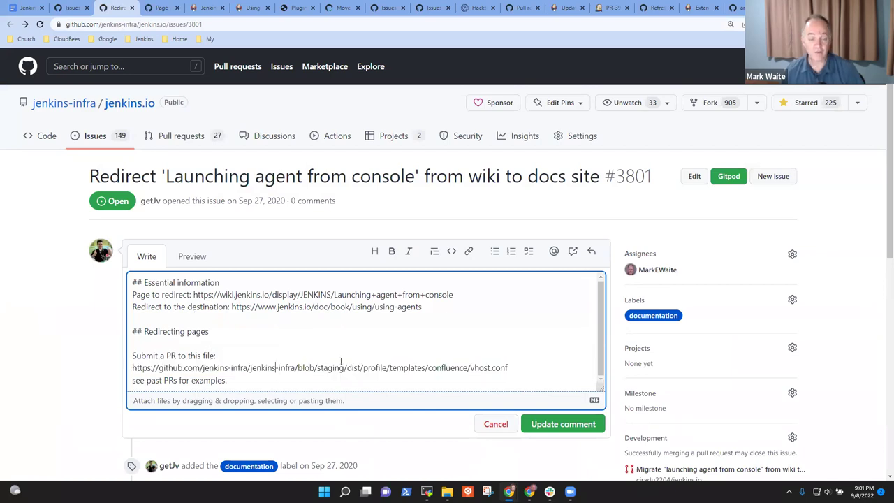
{"action": "key", "text": "Home"}
{"action": "key", "text": "shift+End"}
{"action": "key", "text": "BackSpace"}
{"action": "key", "text": "BackSpace"}
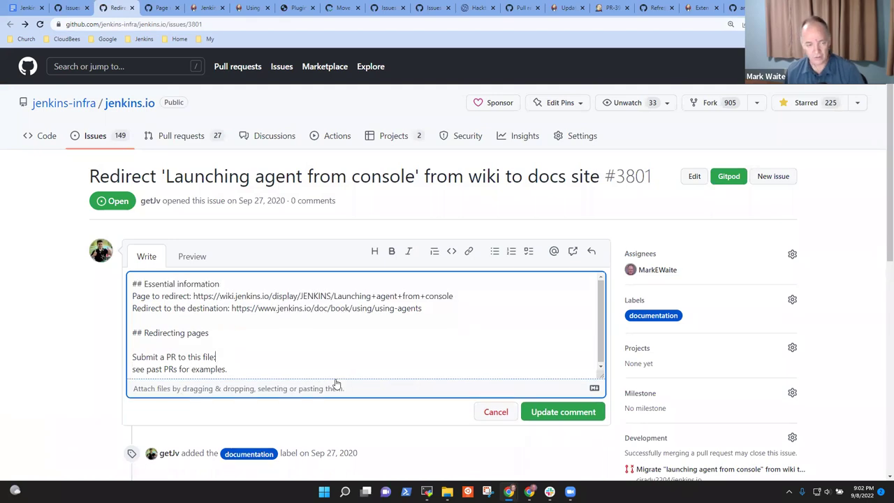
- Reword the instruction to "Submit a PR to this wiki redirect configuration file" and save the edited issue description
{"action": "type", "text": "wi"}
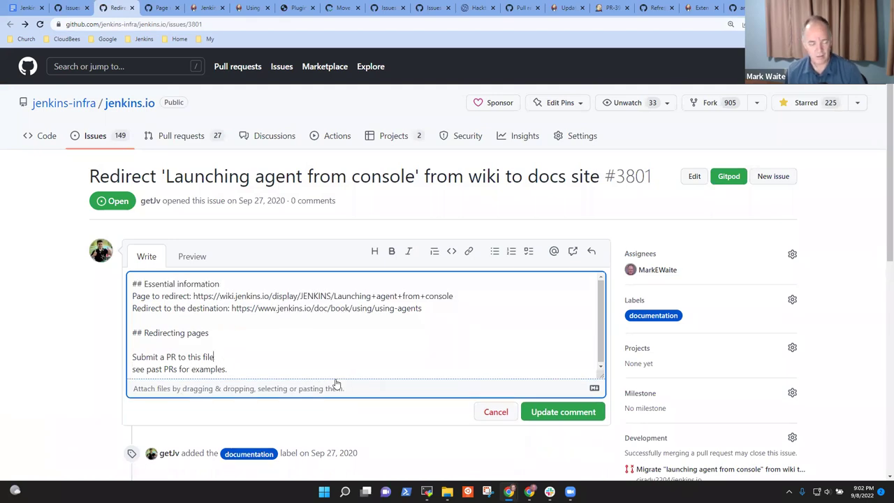
{"action": "key", "text": "BackSpace"}
{"action": "key", "text": "BackSpace"}
{"action": "key", "text": "BackSpace"}
{"action": "key", "text": "BackSpace"}
{"action": "key", "text": "BackSpace"}
{"action": "type", "text": "wiki "}
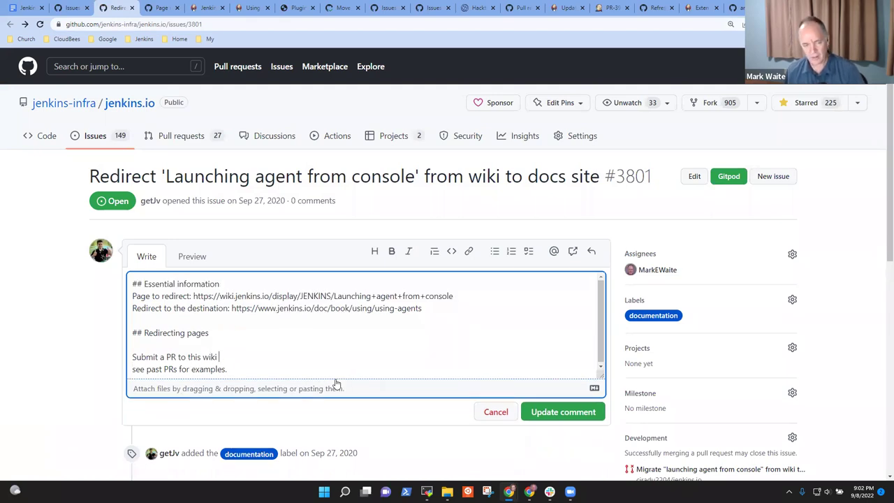
{"action": "type", "text": "configuation"}
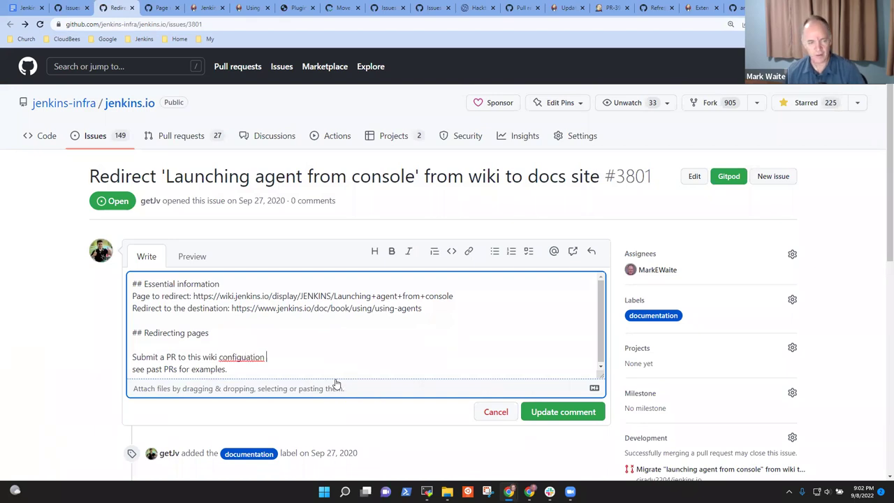
{"action": "key", "text": "ctrl+BackSpace"}
{"action": "type", "text": "redirect: ht"}
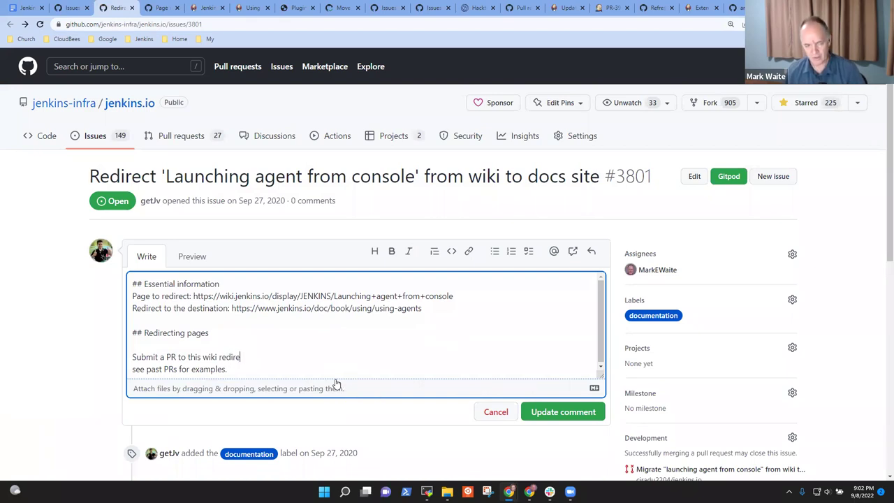
{"action": "key", "text": "BackSpace"}
{"action": "key", "text": "BackSpace"}
{"action": "type", "text": "configuration file"}
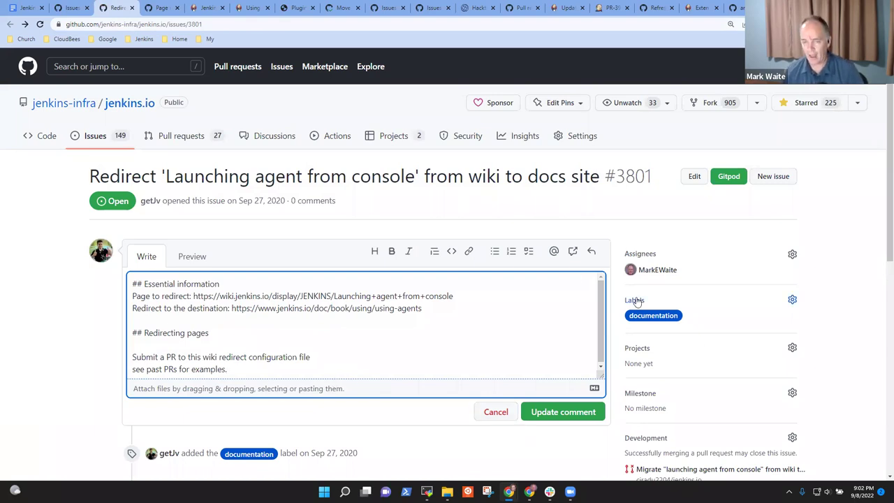
{"action": "left_click", "coordinate": [560, 413]}
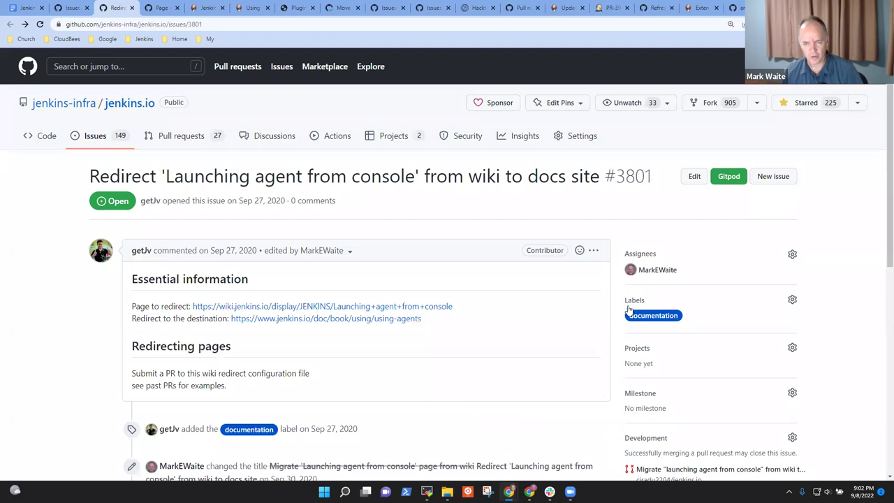
- Apply the labels good first issue and needs-triage to the "Launching agent from console" redirect issue
{"action": "left_click", "coordinate": [632, 302]}
{"action": "type", "text": "good"}
{"action": "left_click", "coordinate": [681, 378]}
{"action": "scroll", "coordinate": [773, 368], "scroll_direction": "down", "scroll_amount": 2}
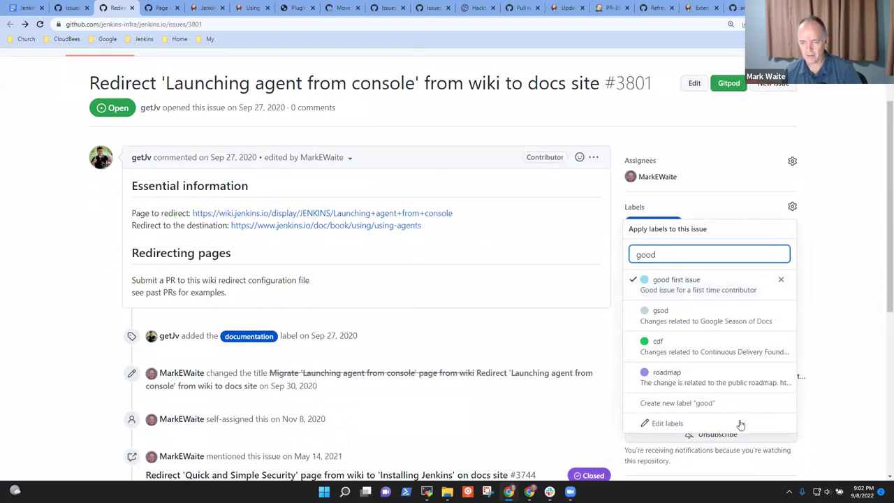
{"action": "double_click", "coordinate": [633, 254]}
{"action": "type", "text": "needs"}
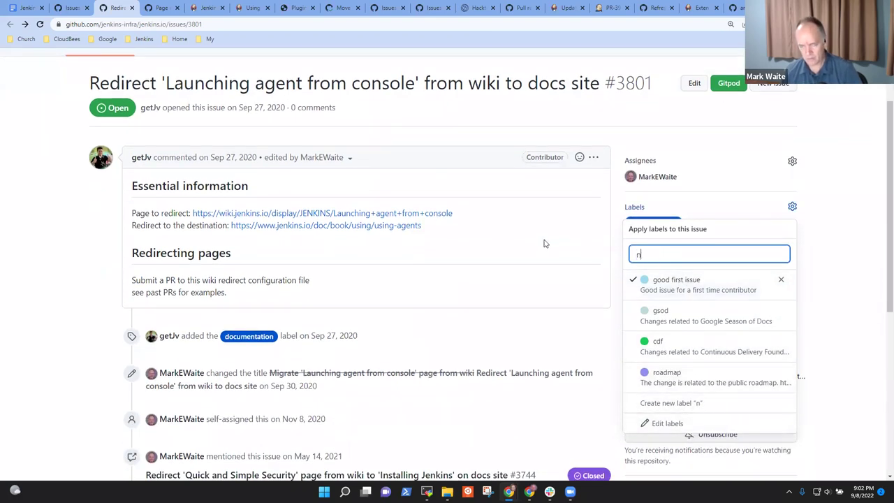
{"action": "left_click", "coordinate": [675, 280]}
{"action": "left_click", "coordinate": [822, 258]}
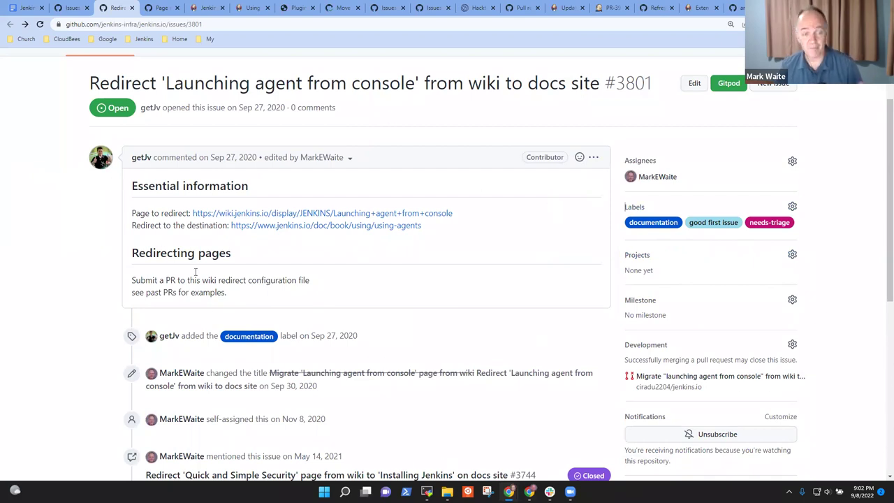
- Return to the jenkins.io open issues list and browse the issues on its fourth page
{"action": "key", "text": "ctrl+1"}
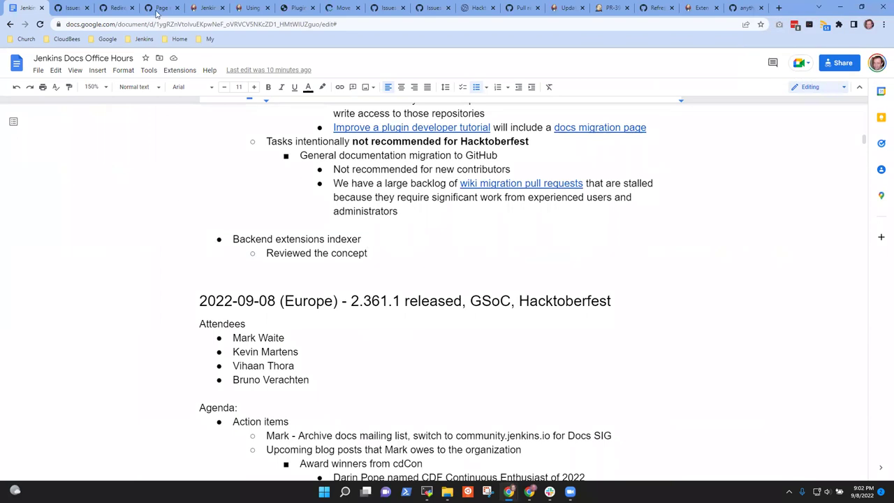
{"action": "left_click", "coordinate": [69, 8]}
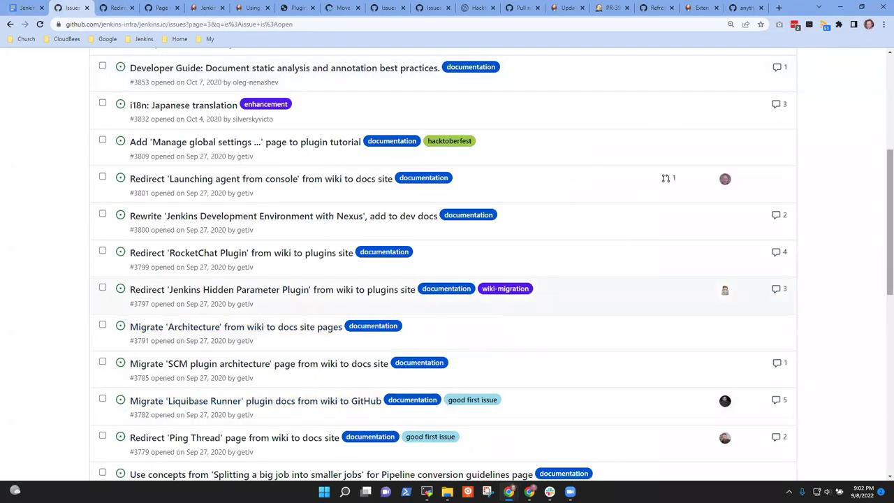
{"action": "left_click_drag", "start_coordinate": [882, 289], "coordinate": [881, 141]}
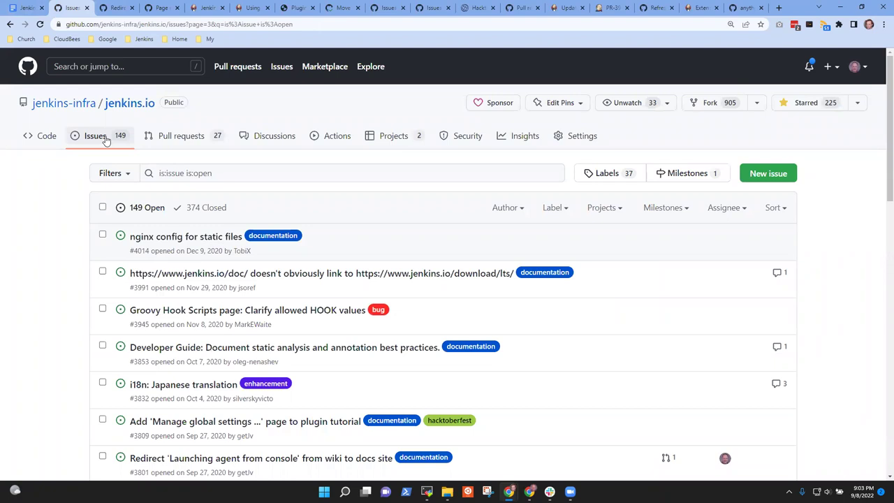
{"action": "scroll", "coordinate": [321, 257], "scroll_direction": "down", "scroll_amount": 10}
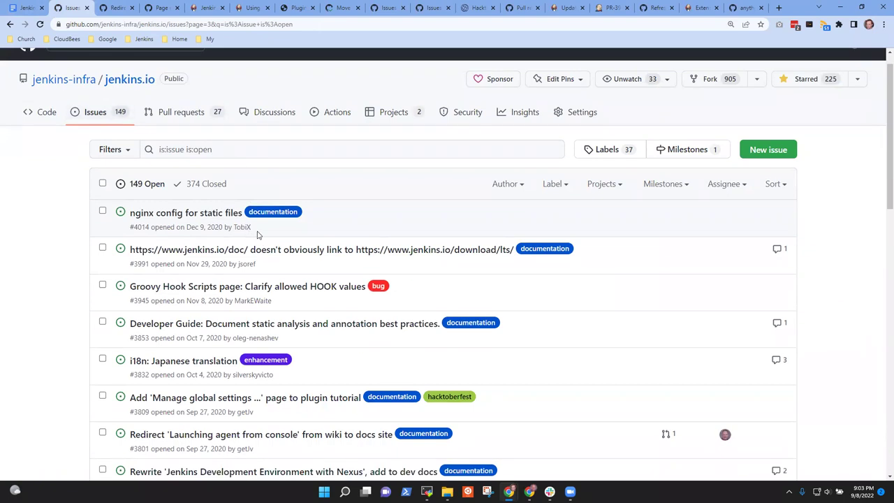
{"action": "left_click", "coordinate": [460, 364]}
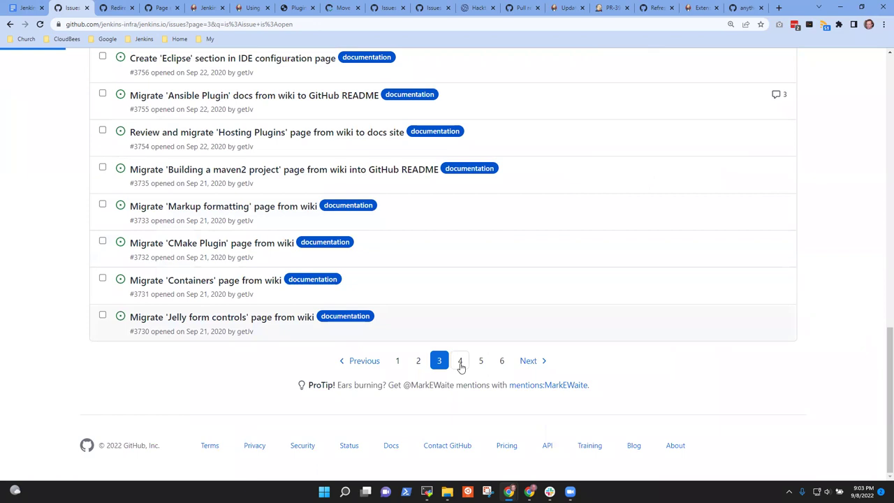
{"action": "scroll", "coordinate": [291, 216], "scroll_direction": "down", "scroll_amount": 6}
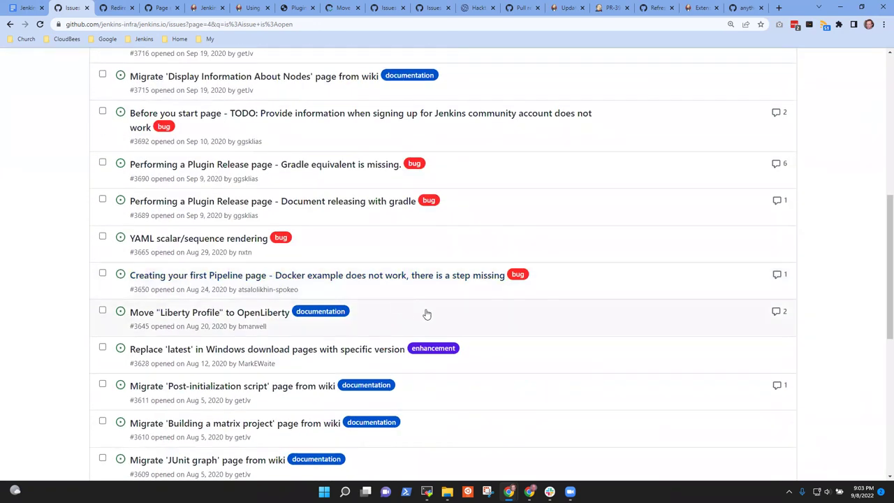
- Open the "Performing a Plugin Release page - Document releasing with gradle" issue and read its description, proposed solution and comment
{"action": "left_click", "coordinate": [320, 207]}
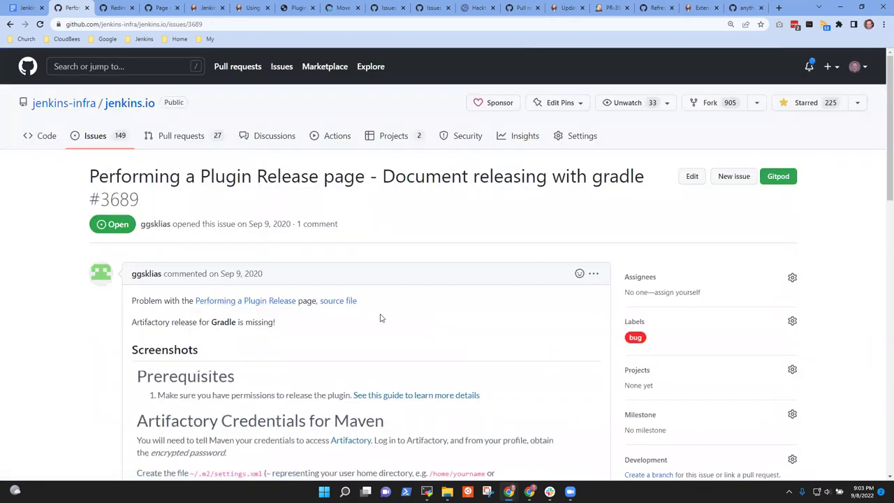
{"action": "scroll", "coordinate": [382, 315], "scroll_direction": "down", "scroll_amount": 5}
{"action": "scroll", "coordinate": [428, 337], "scroll_direction": "down", "scroll_amount": 4}
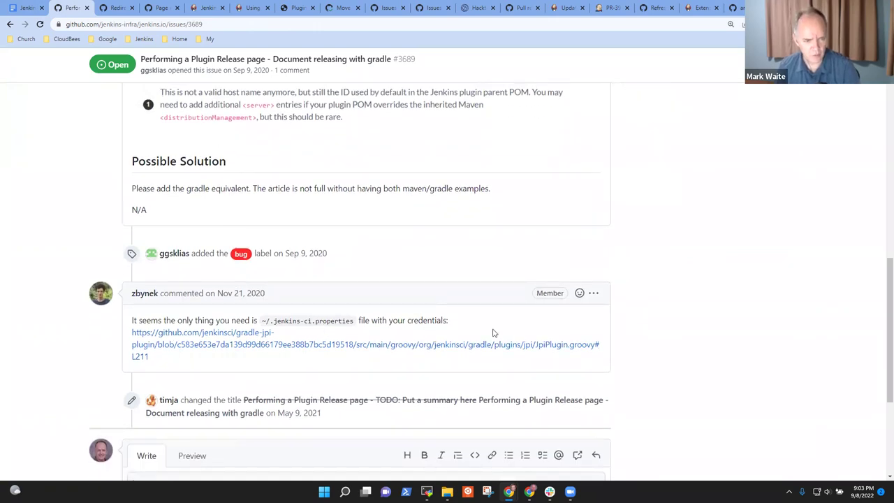
{"action": "scroll", "coordinate": [400, 333], "scroll_direction": "down", "scroll_amount": 3}
{"action": "scroll", "coordinate": [409, 333], "scroll_direction": "up", "scroll_amount": 3}
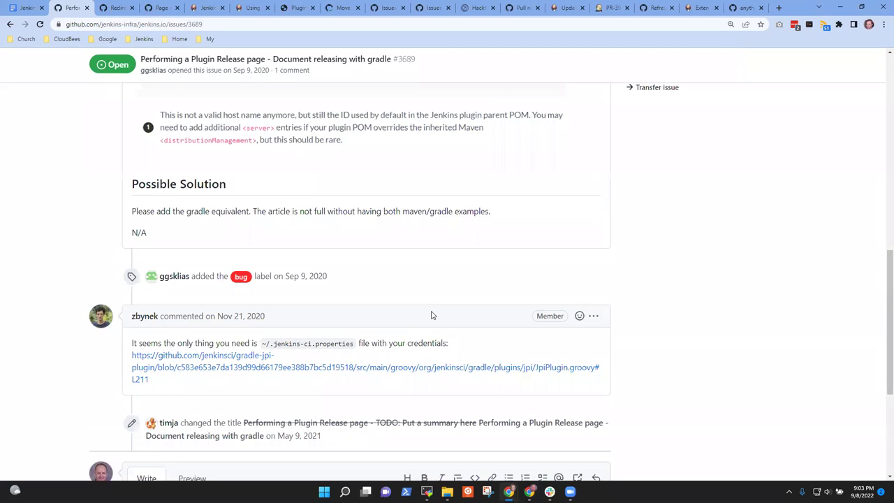
{"action": "scroll", "coordinate": [433, 322], "scroll_direction": "up", "scroll_amount": 1}
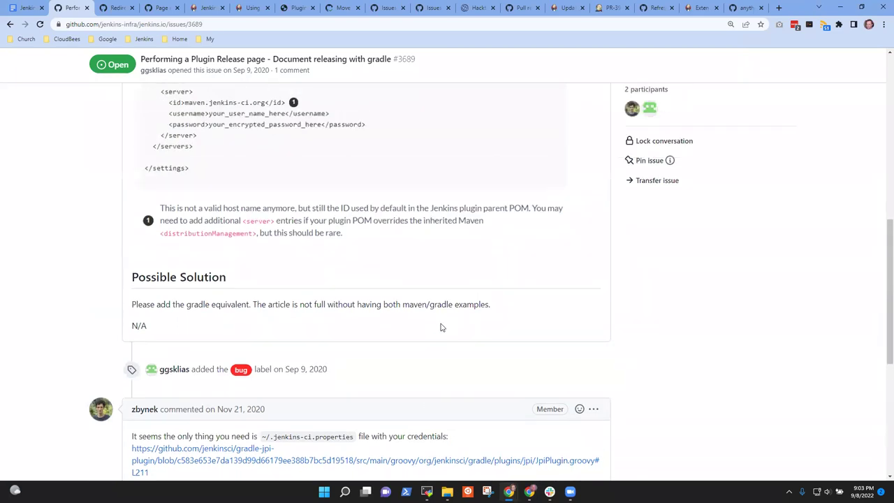
{"action": "scroll", "coordinate": [441, 327], "scroll_direction": "up", "scroll_amount": 3}
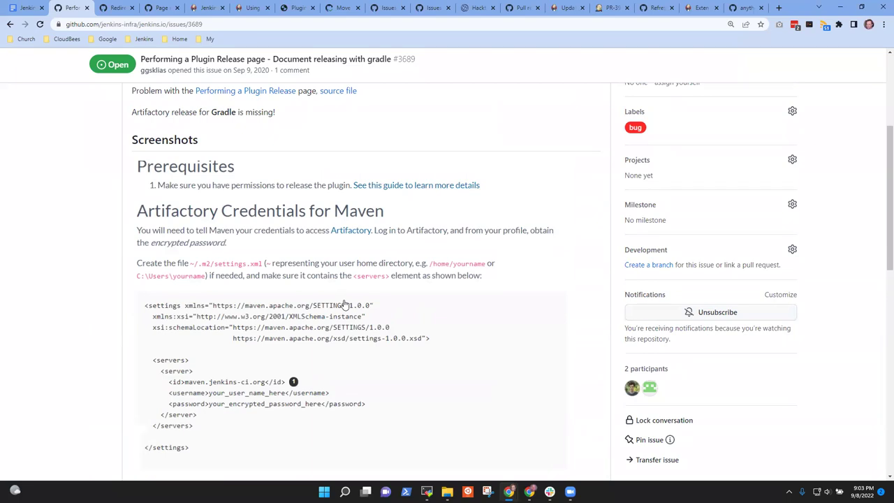
- Re-examine the gradle release issue's screenshots, possible solution and the comment about the credentials properties file to judge its suitability for newcomers
{"action": "scroll", "coordinate": [349, 313], "scroll_direction": "down", "scroll_amount": 4}
{"action": "scroll", "coordinate": [370, 339], "scroll_direction": "up", "scroll_amount": 7}
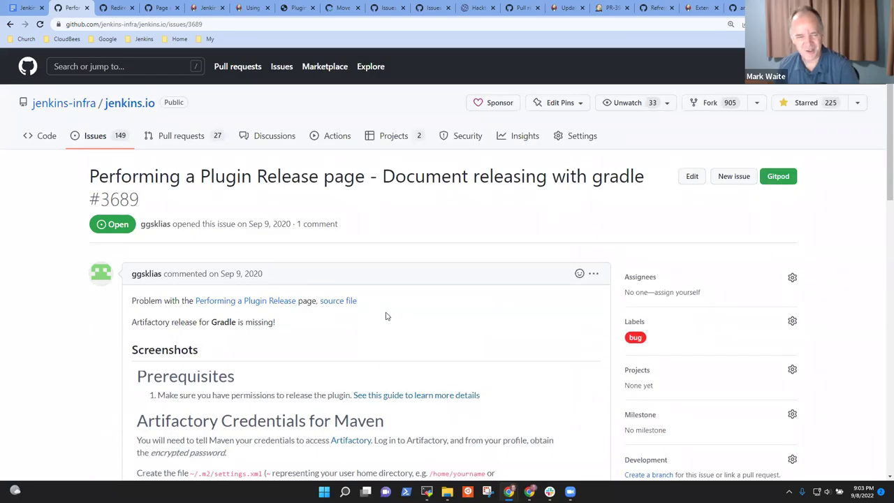
{"action": "left_click", "coordinate": [635, 323]}
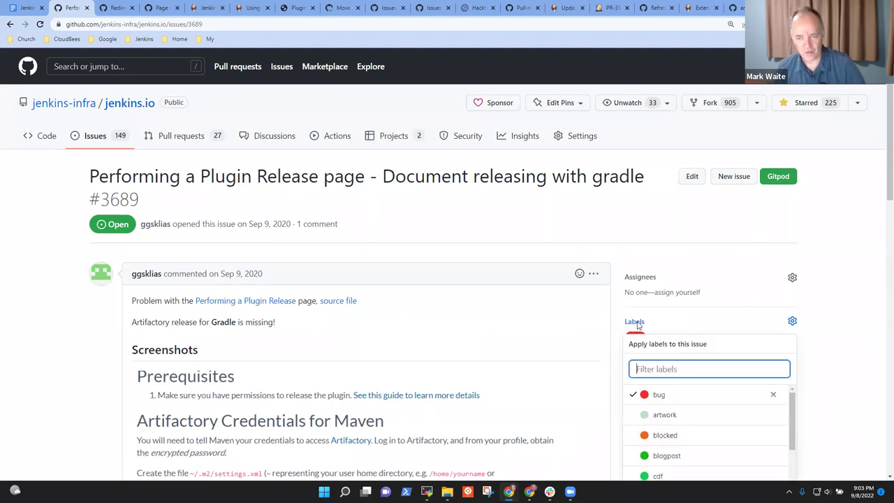
{"action": "left_click", "coordinate": [665, 196]}
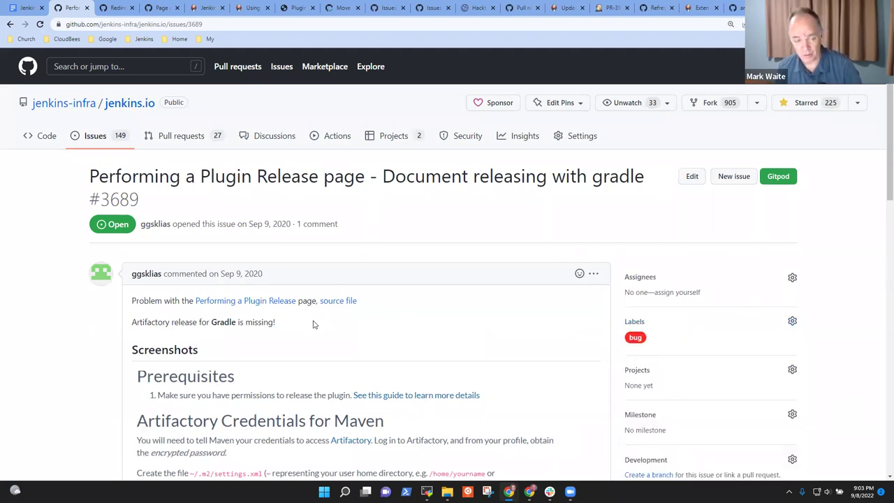
{"action": "scroll", "coordinate": [342, 349], "scroll_direction": "down", "scroll_amount": 5}
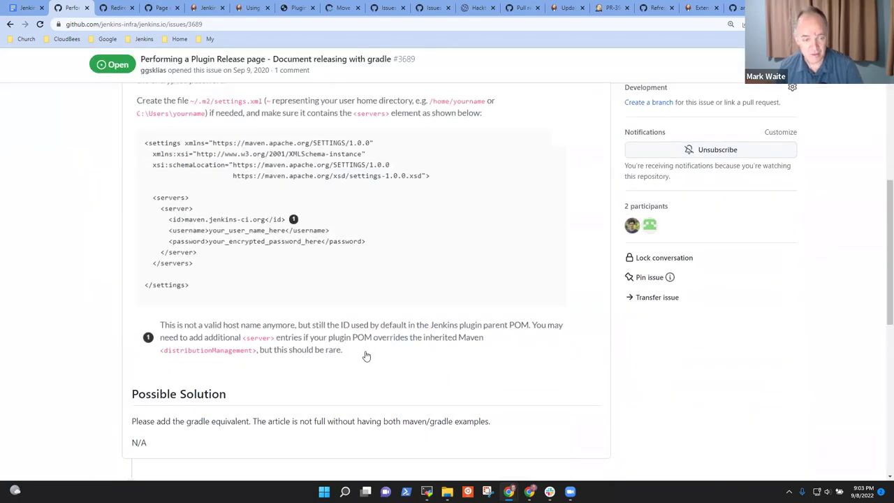
{"action": "scroll", "coordinate": [371, 349], "scroll_direction": "down", "scroll_amount": 3}
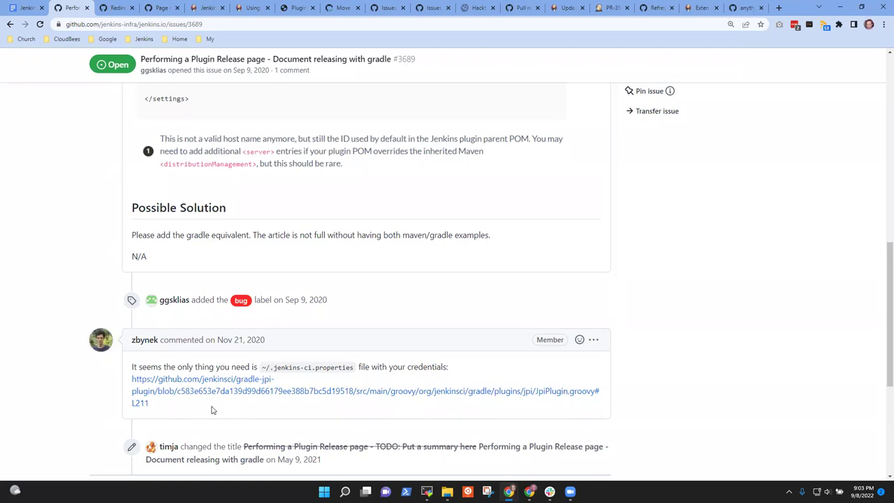
{"action": "scroll", "coordinate": [264, 421], "scroll_direction": "down", "scroll_amount": 3}
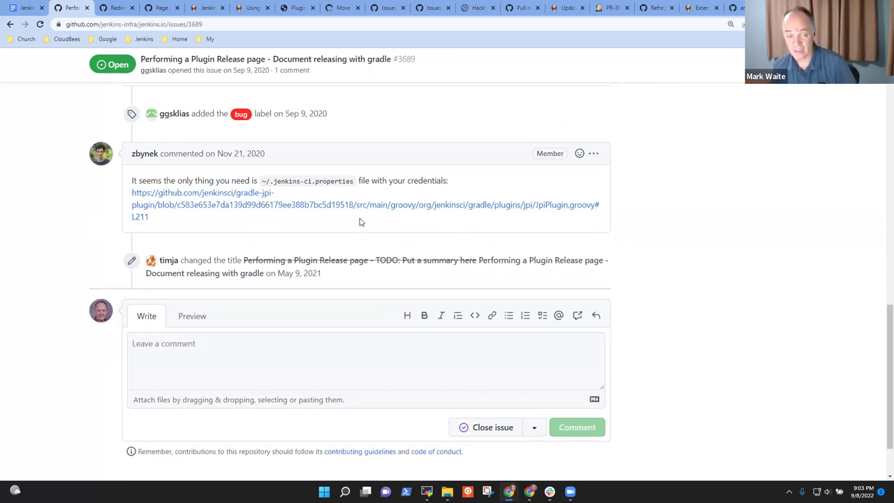
{"action": "scroll", "coordinate": [642, 224], "scroll_direction": "up", "scroll_amount": 3}
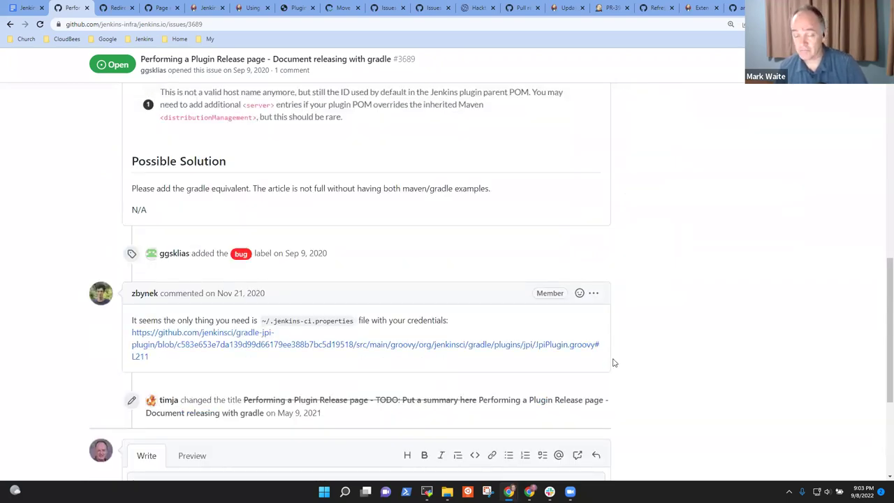
- Add the good first issue label to the "Document releasing with gradle" issue and return to the open issues list
{"action": "scroll", "coordinate": [612, 356], "scroll_direction": "up", "scroll_amount": 10}
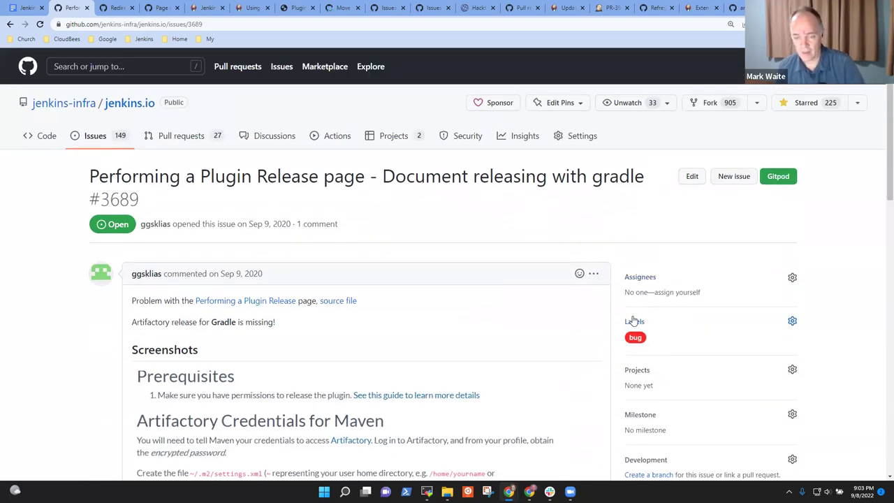
{"action": "left_click", "coordinate": [635, 321]}
{"action": "type", "text": "good"}
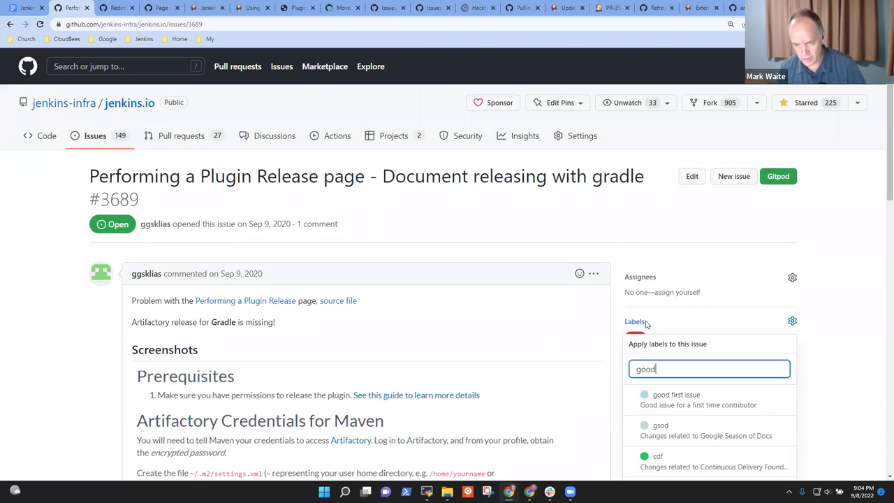
{"action": "key", "text": "Return"}
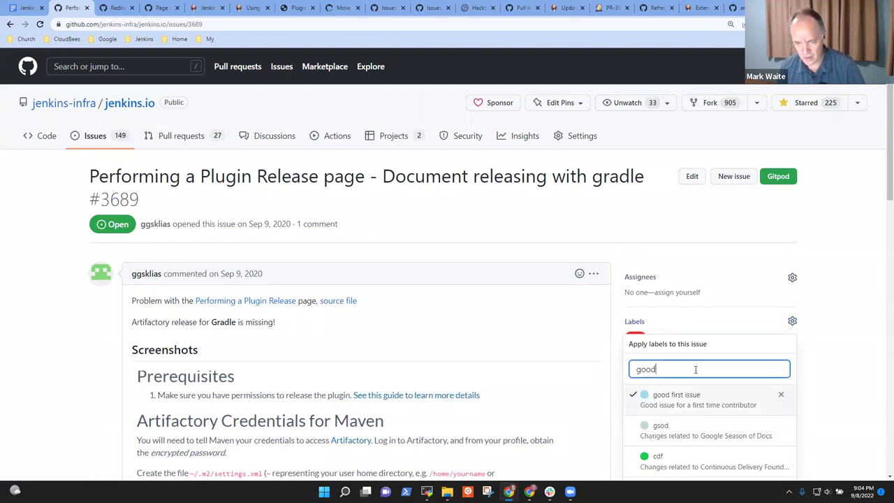
{"action": "left_click", "coordinate": [652, 235]}
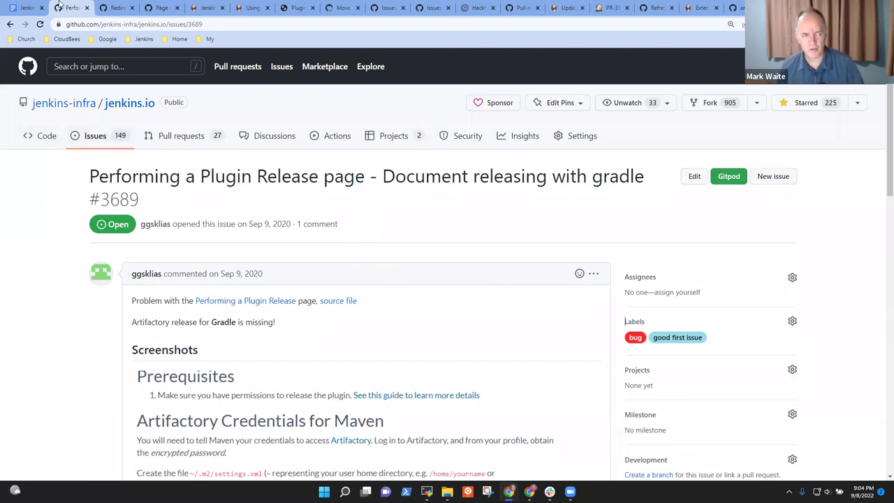
{"action": "left_click", "coordinate": [10, 26]}
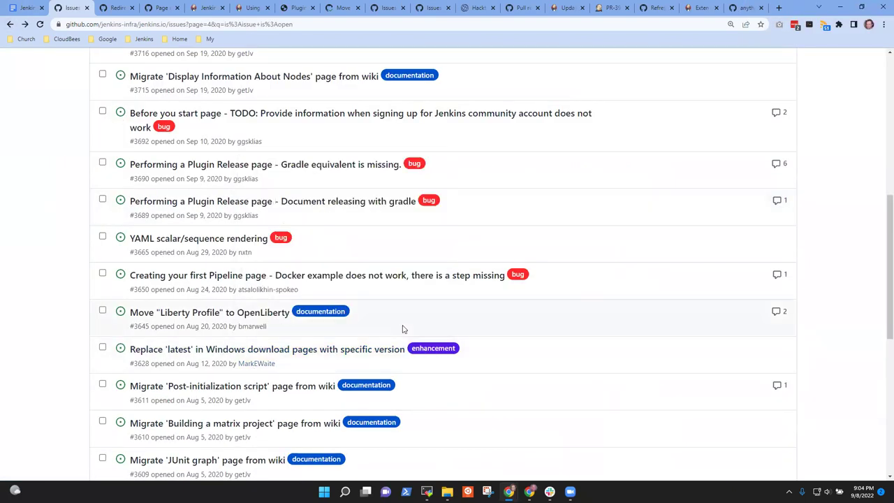